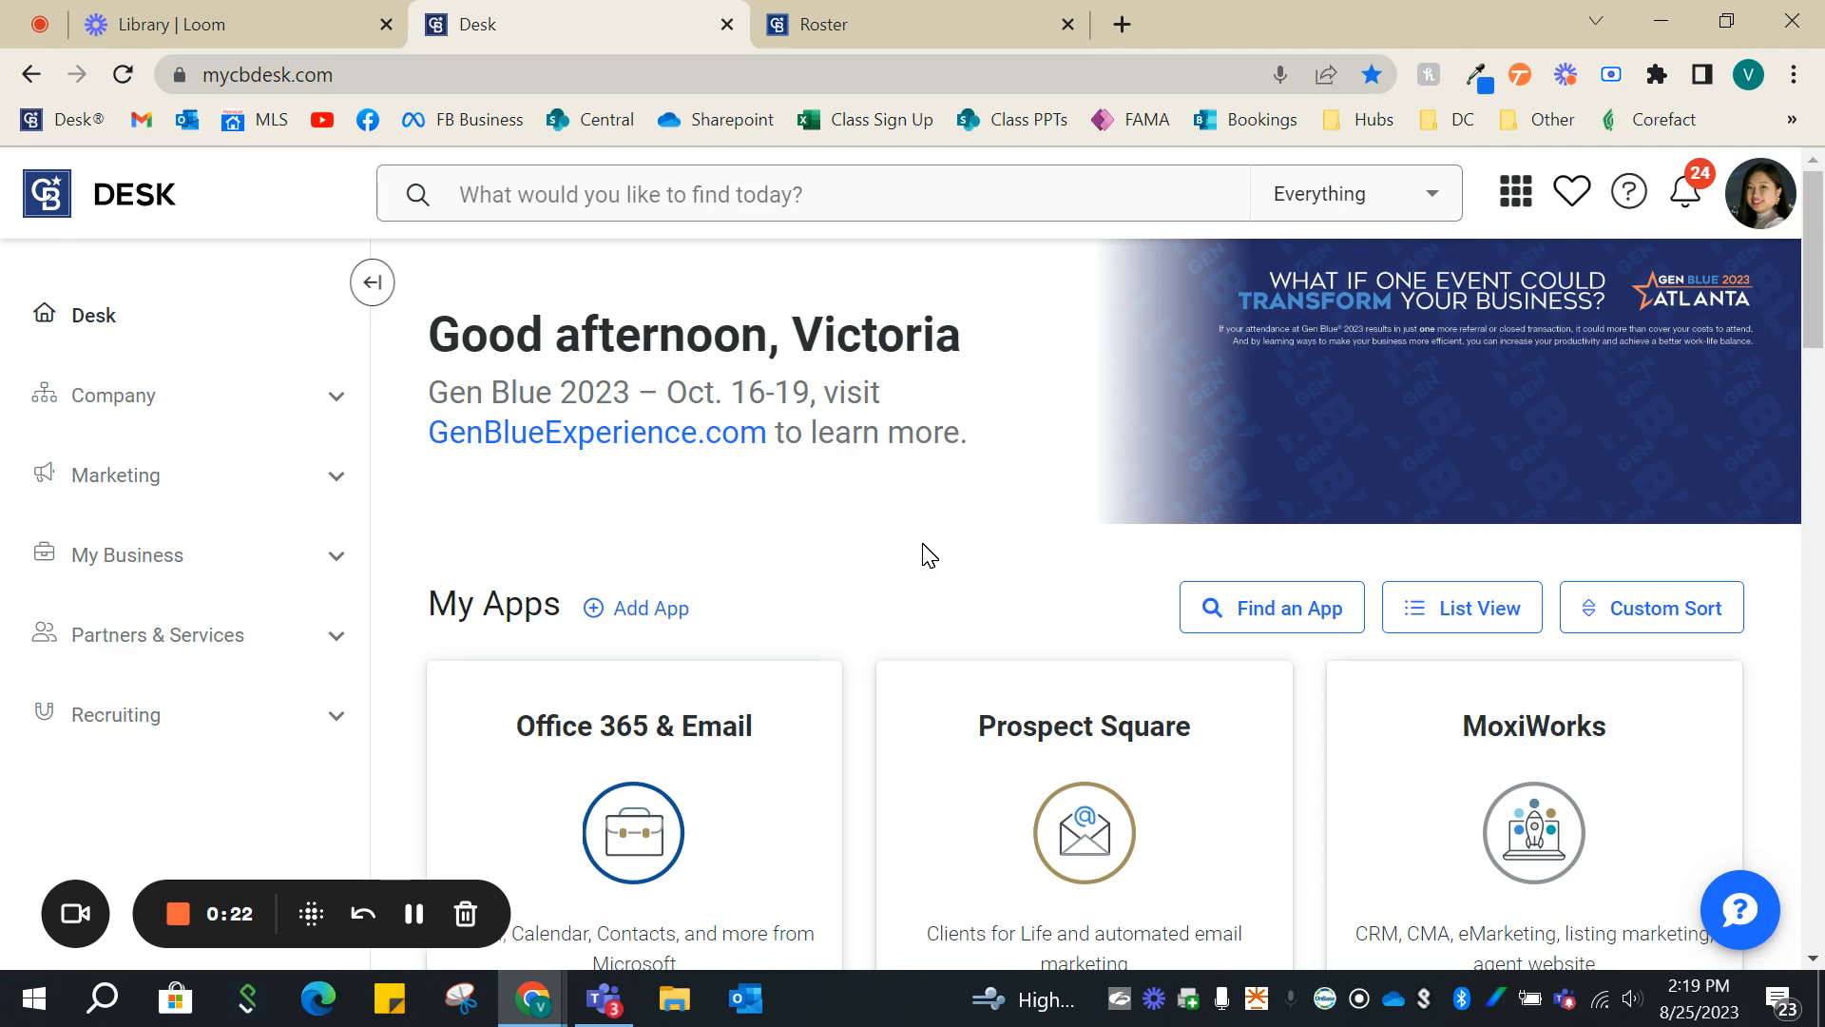
# - Launch MoxiWorks from the Desk apps, close the duplicate Roster tab, and open the agent website's admin tool
pyautogui.scroll(-2, 929, 556)
pyautogui.click(1552, 699)
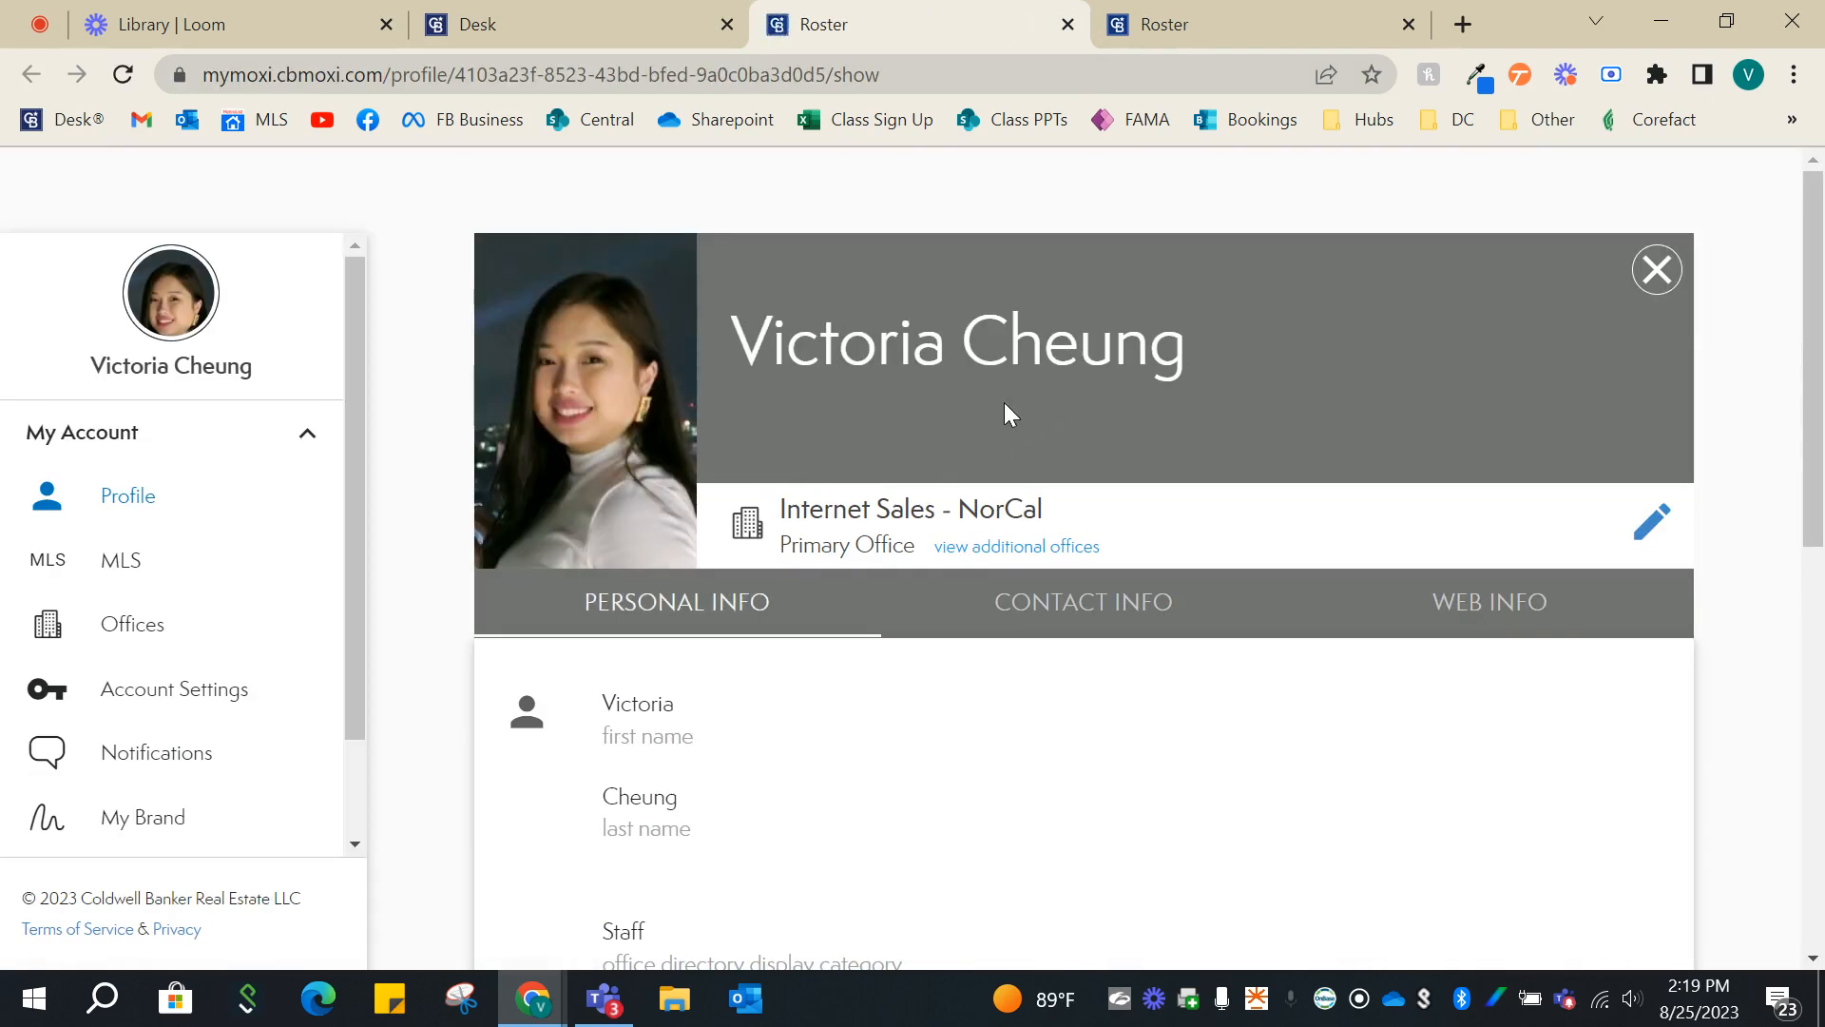
pyautogui.click(1409, 24)
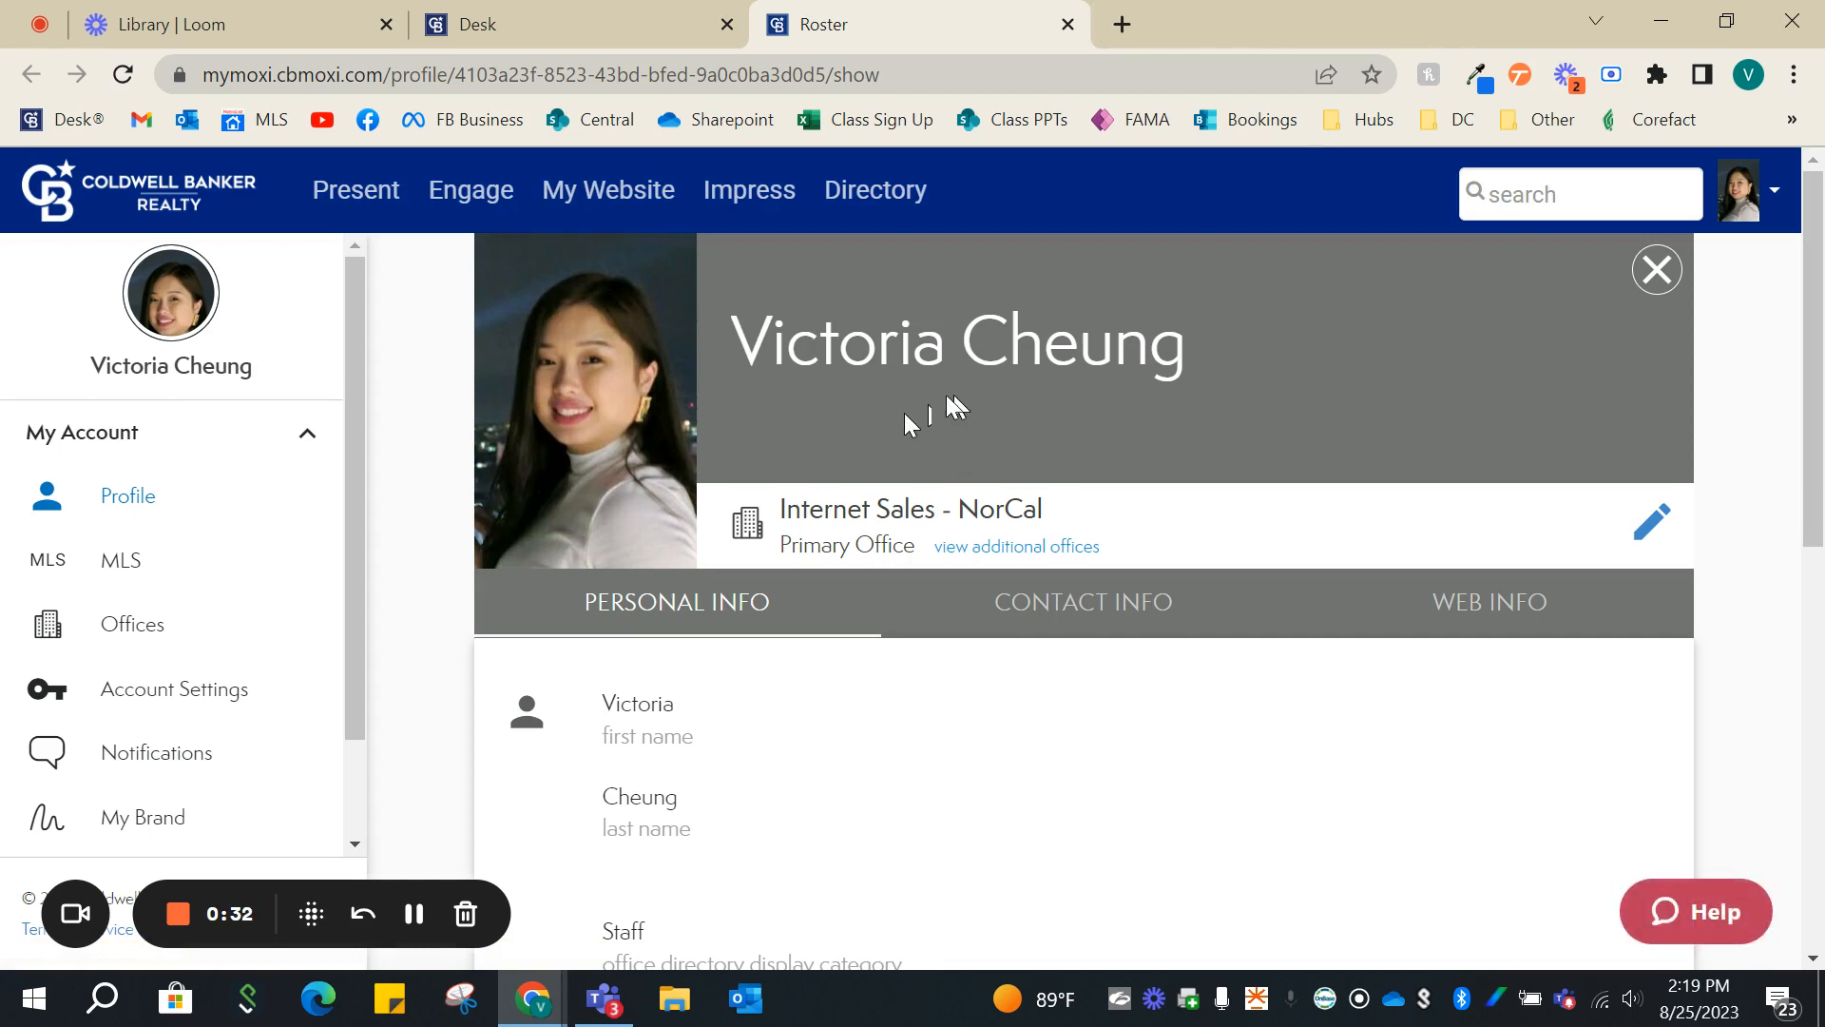
pyautogui.click(619, 192)
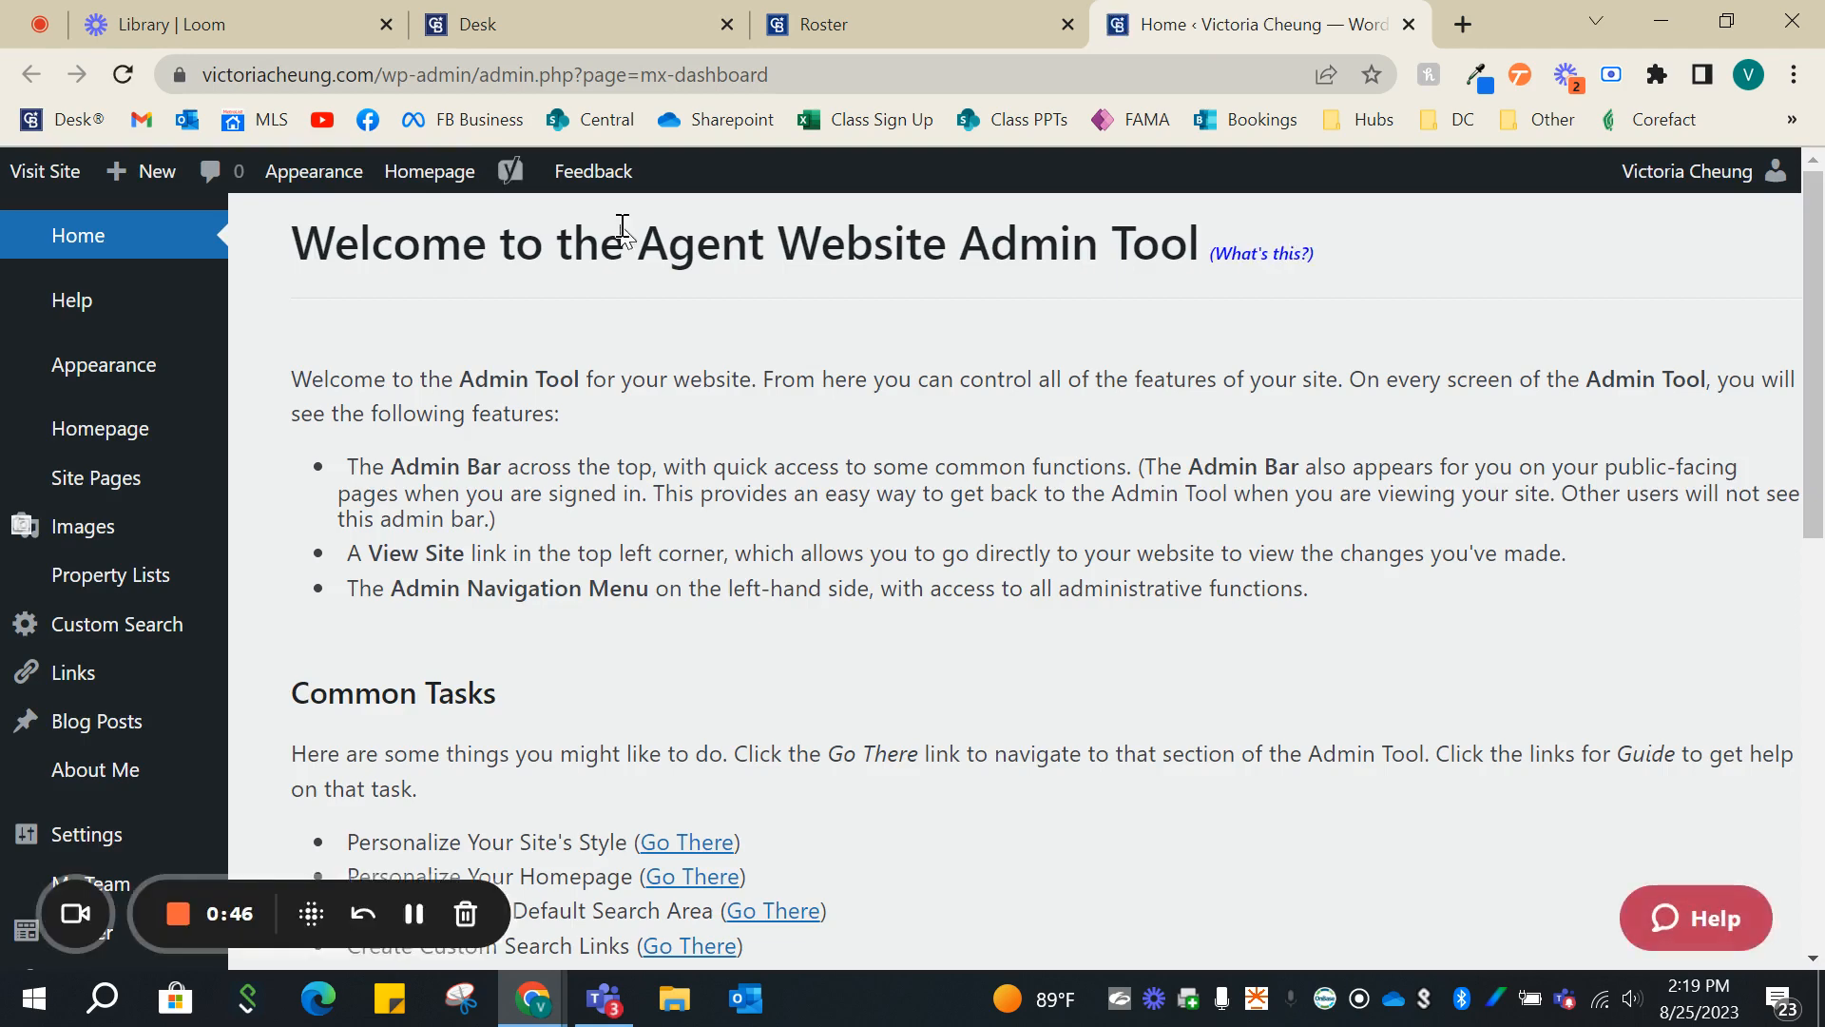
# - Add a new site page of type Custom Page
pyautogui.click(98, 483)
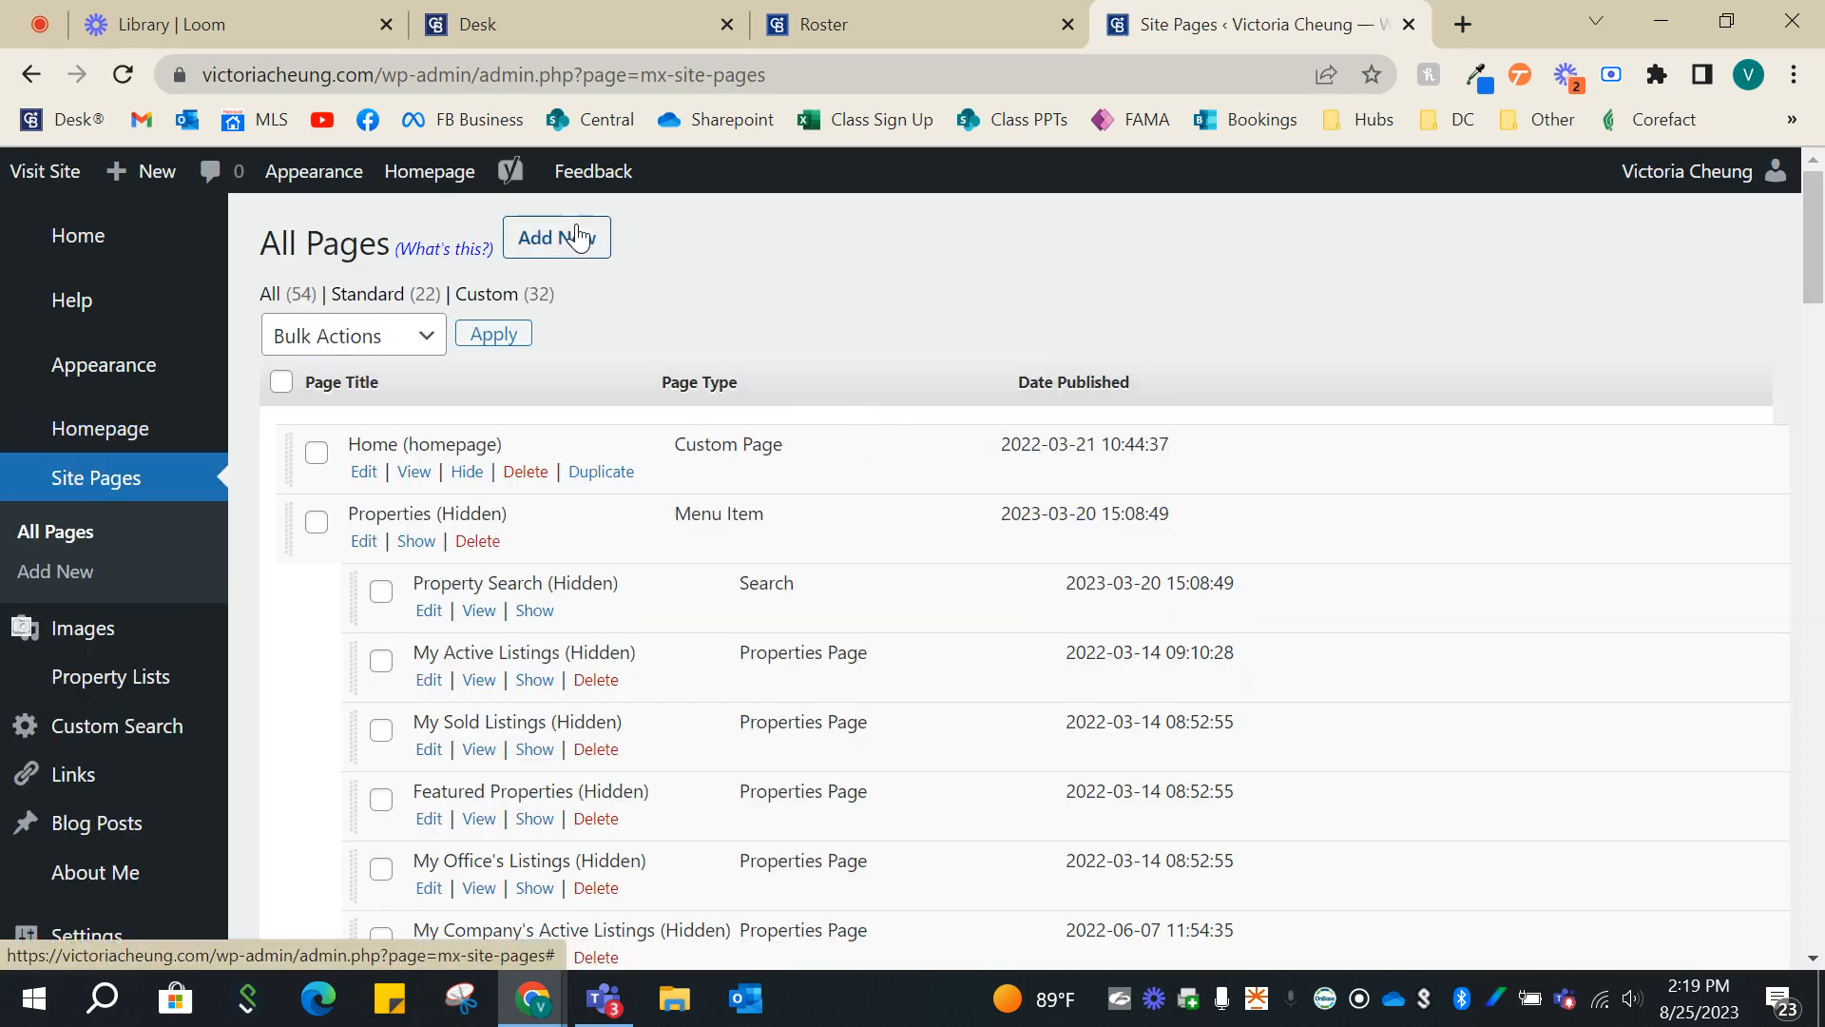
pyautogui.click(577, 235)
pyautogui.click(886, 409)
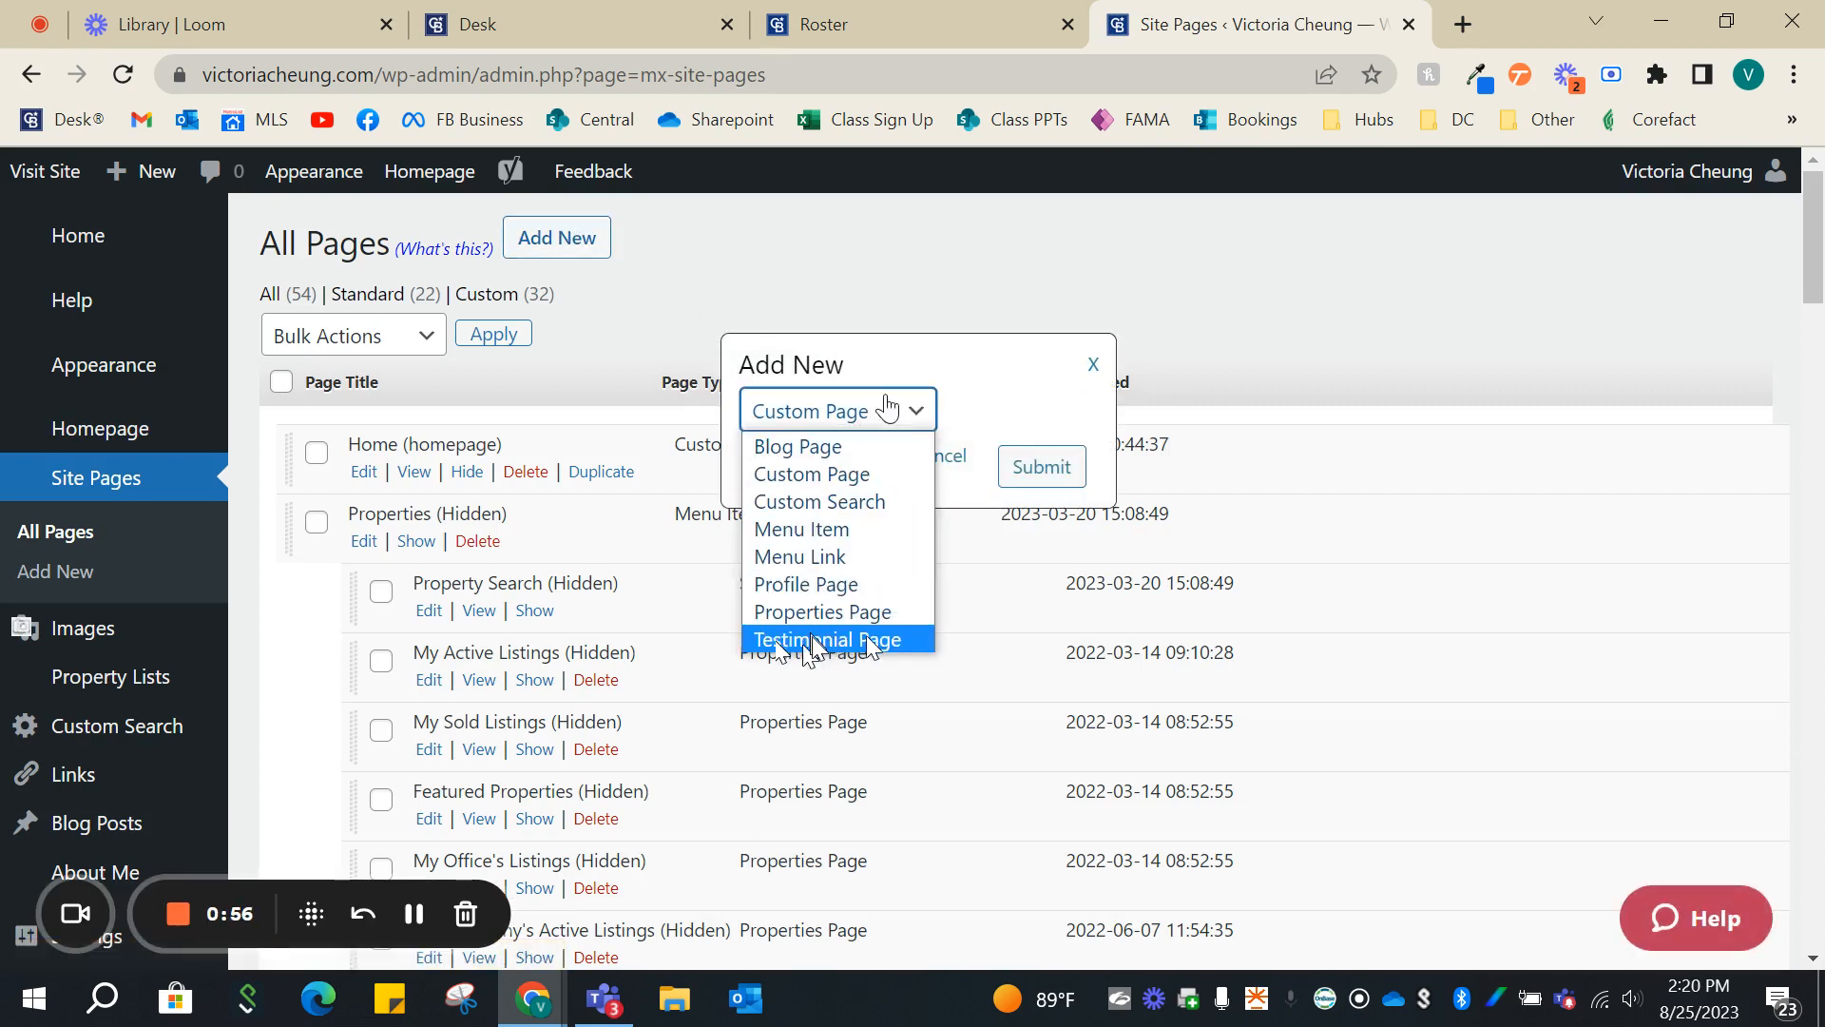
pyautogui.click(1015, 407)
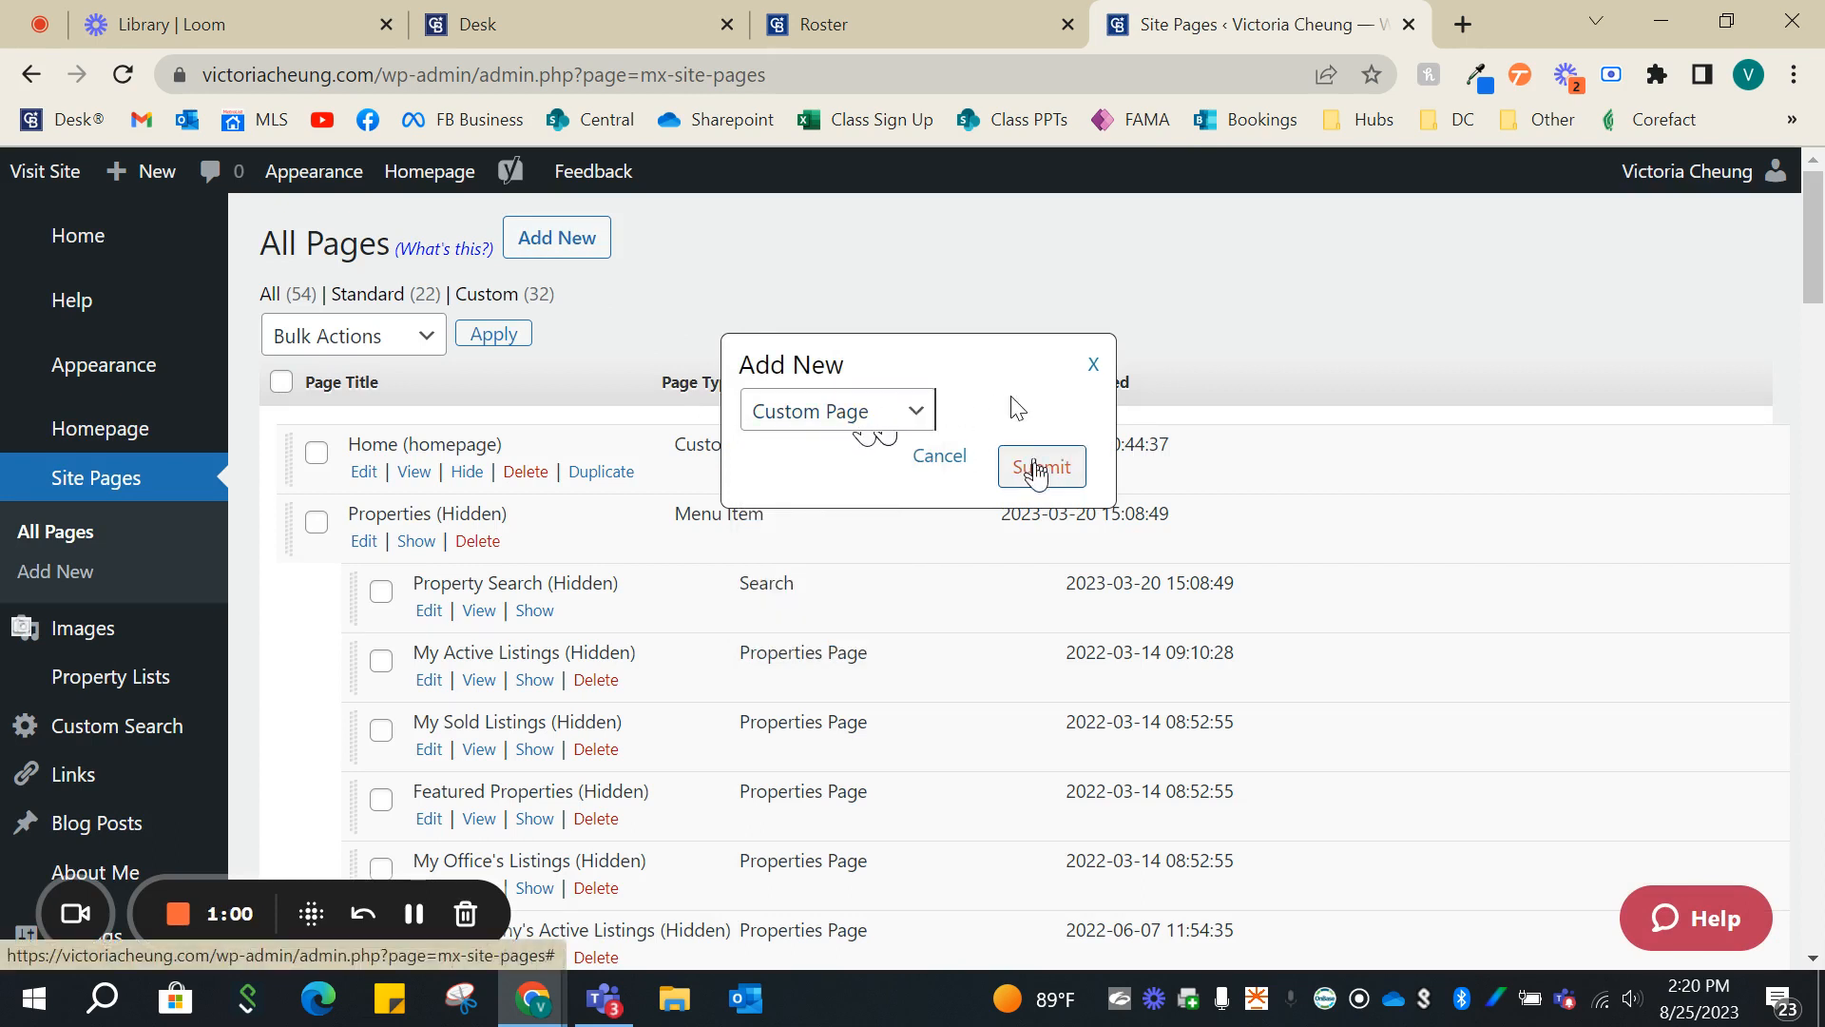
pyautogui.click(1036, 470)
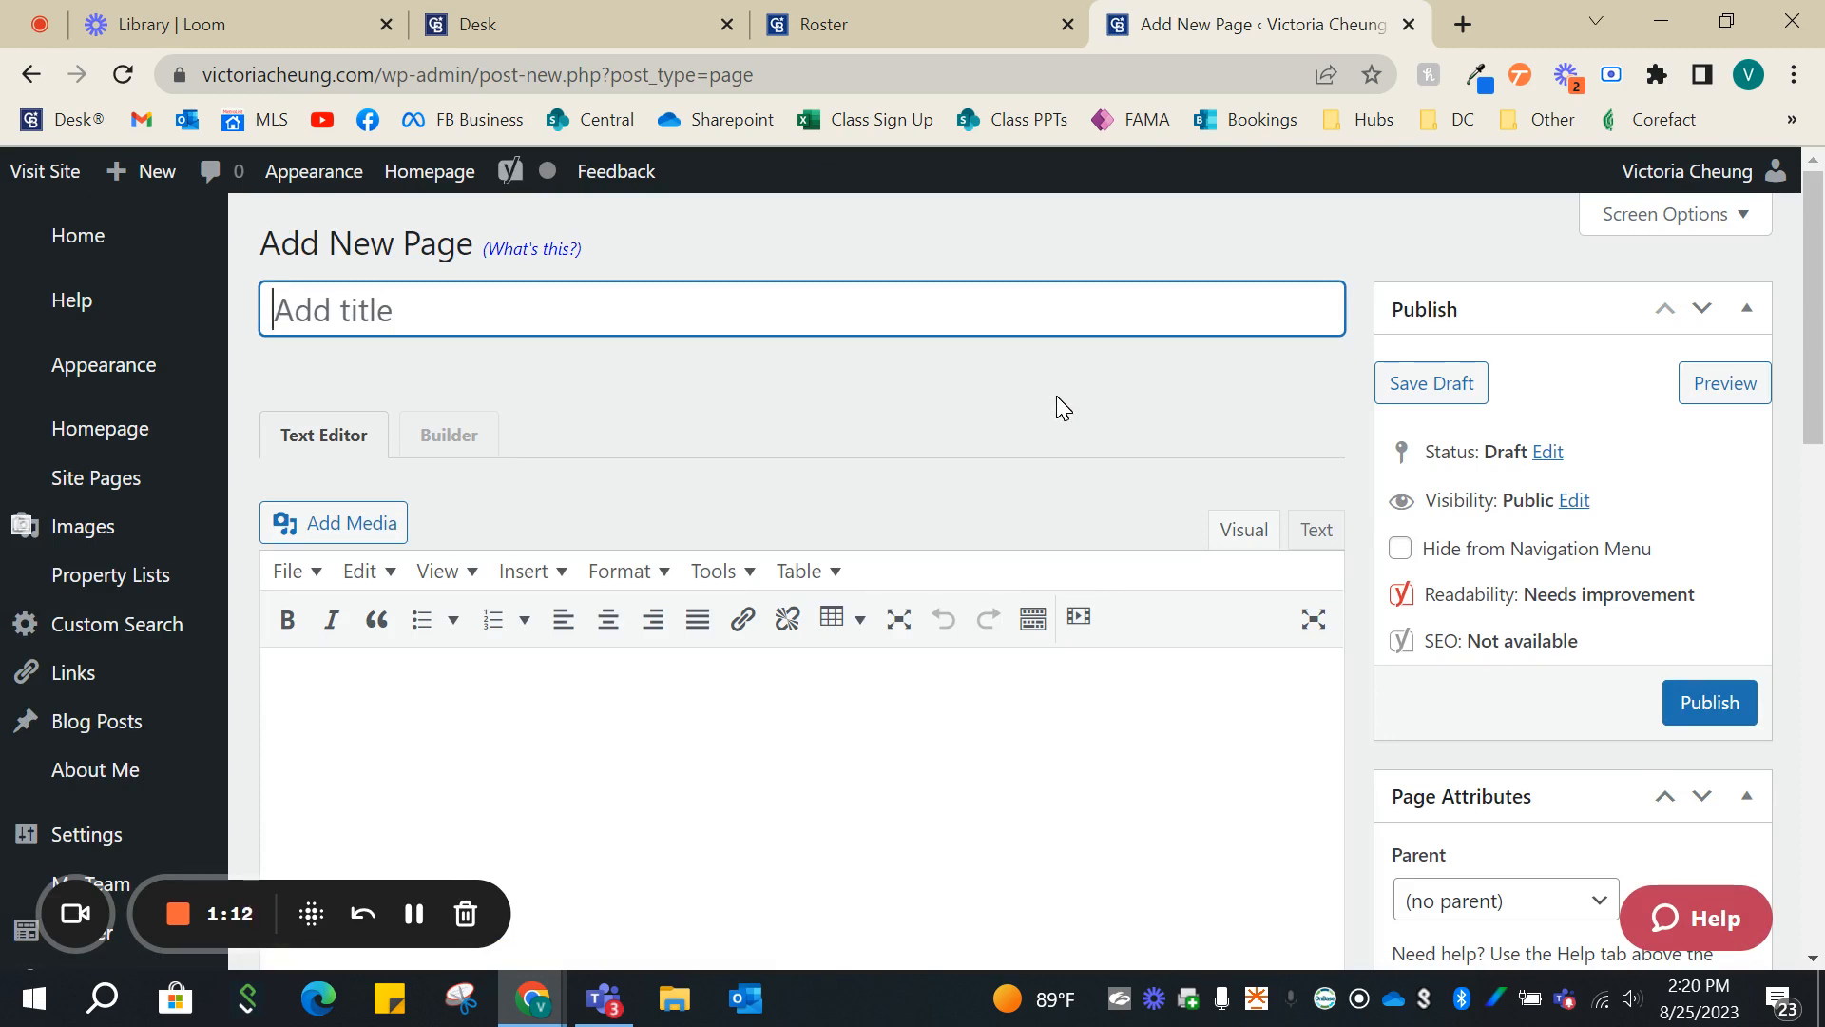
# - Title the new page "Custom Testimonials" and publish it
pyautogui.write('CU')
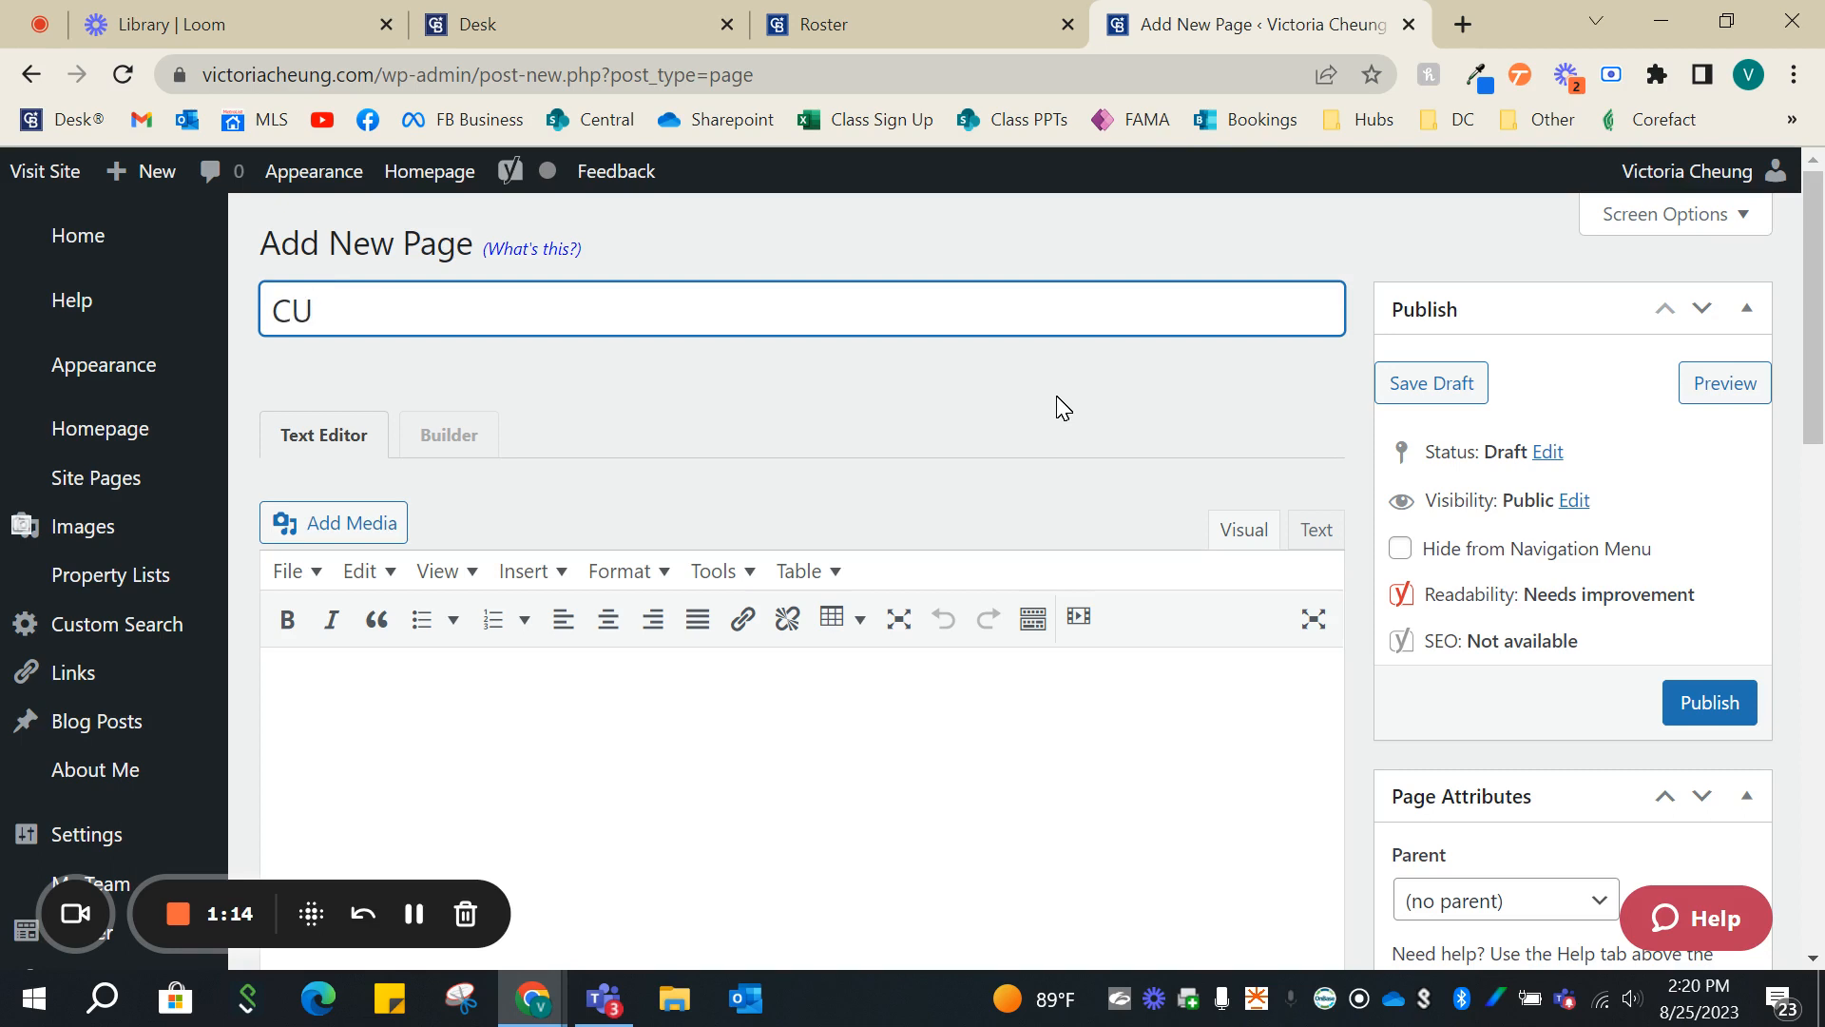
pyautogui.write('ttom Testi')
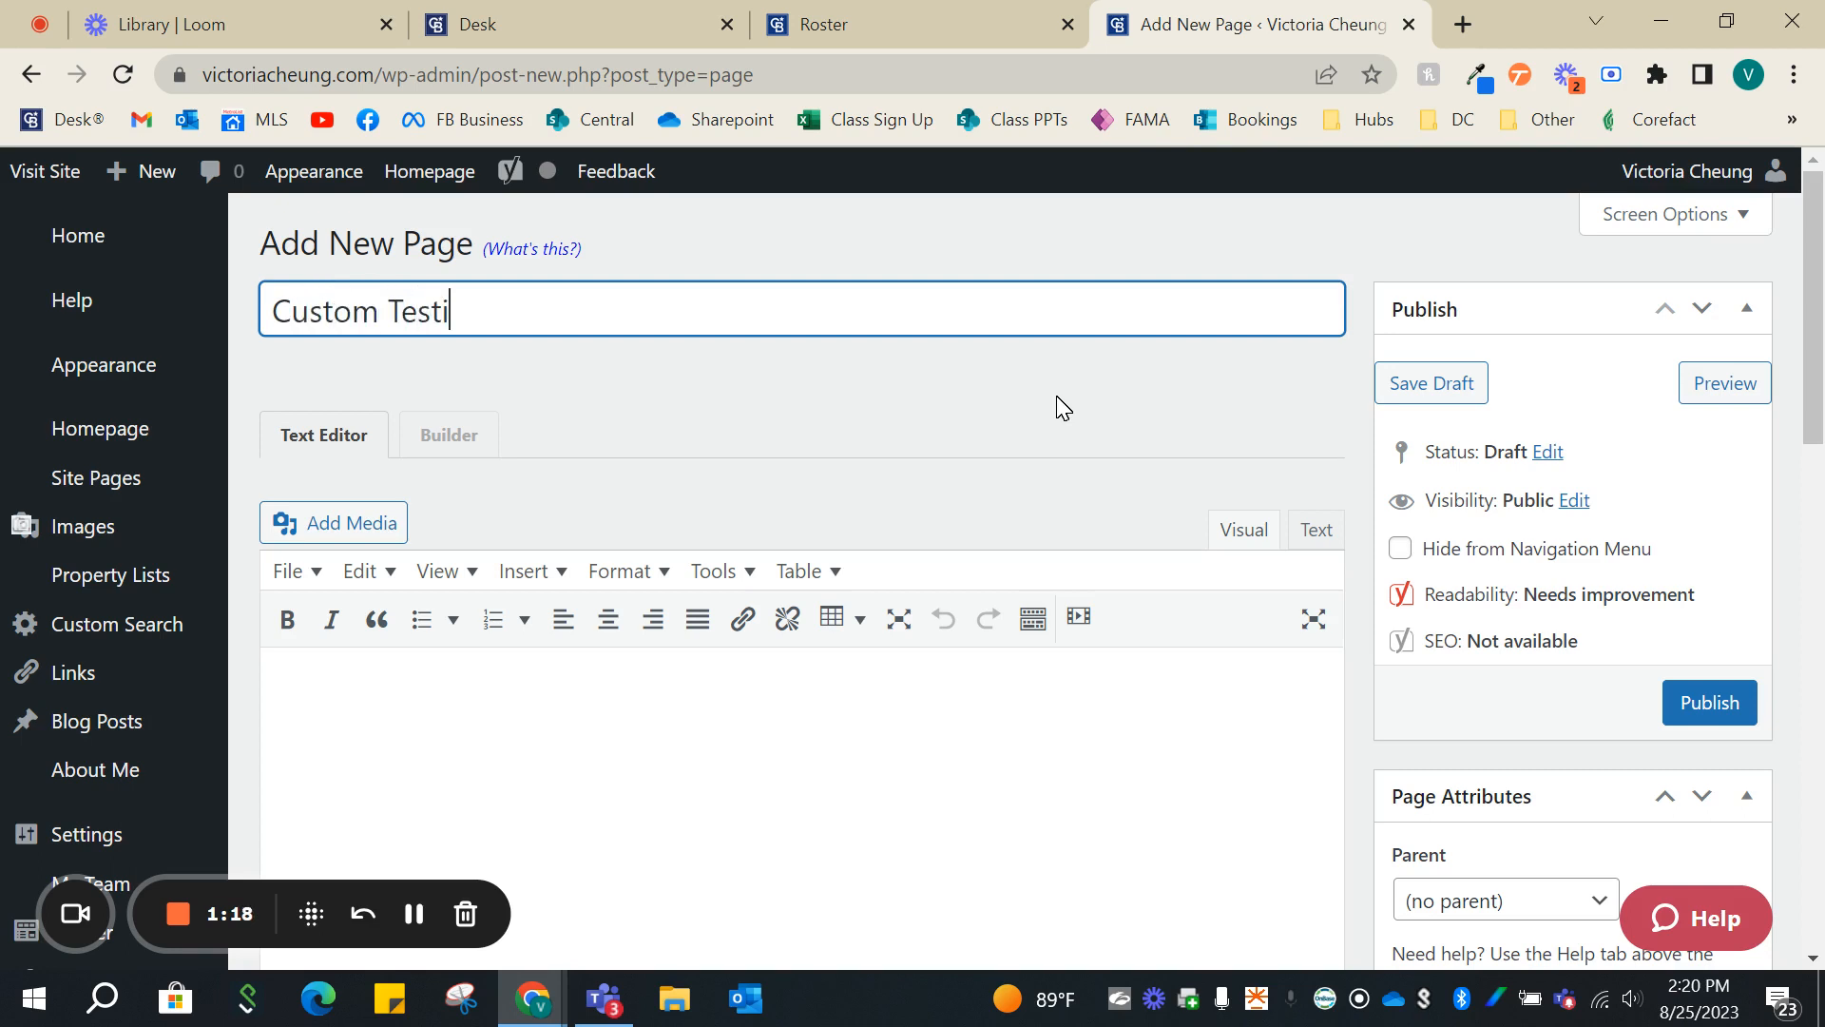
pyautogui.write('monials')
pyautogui.click(1688, 706)
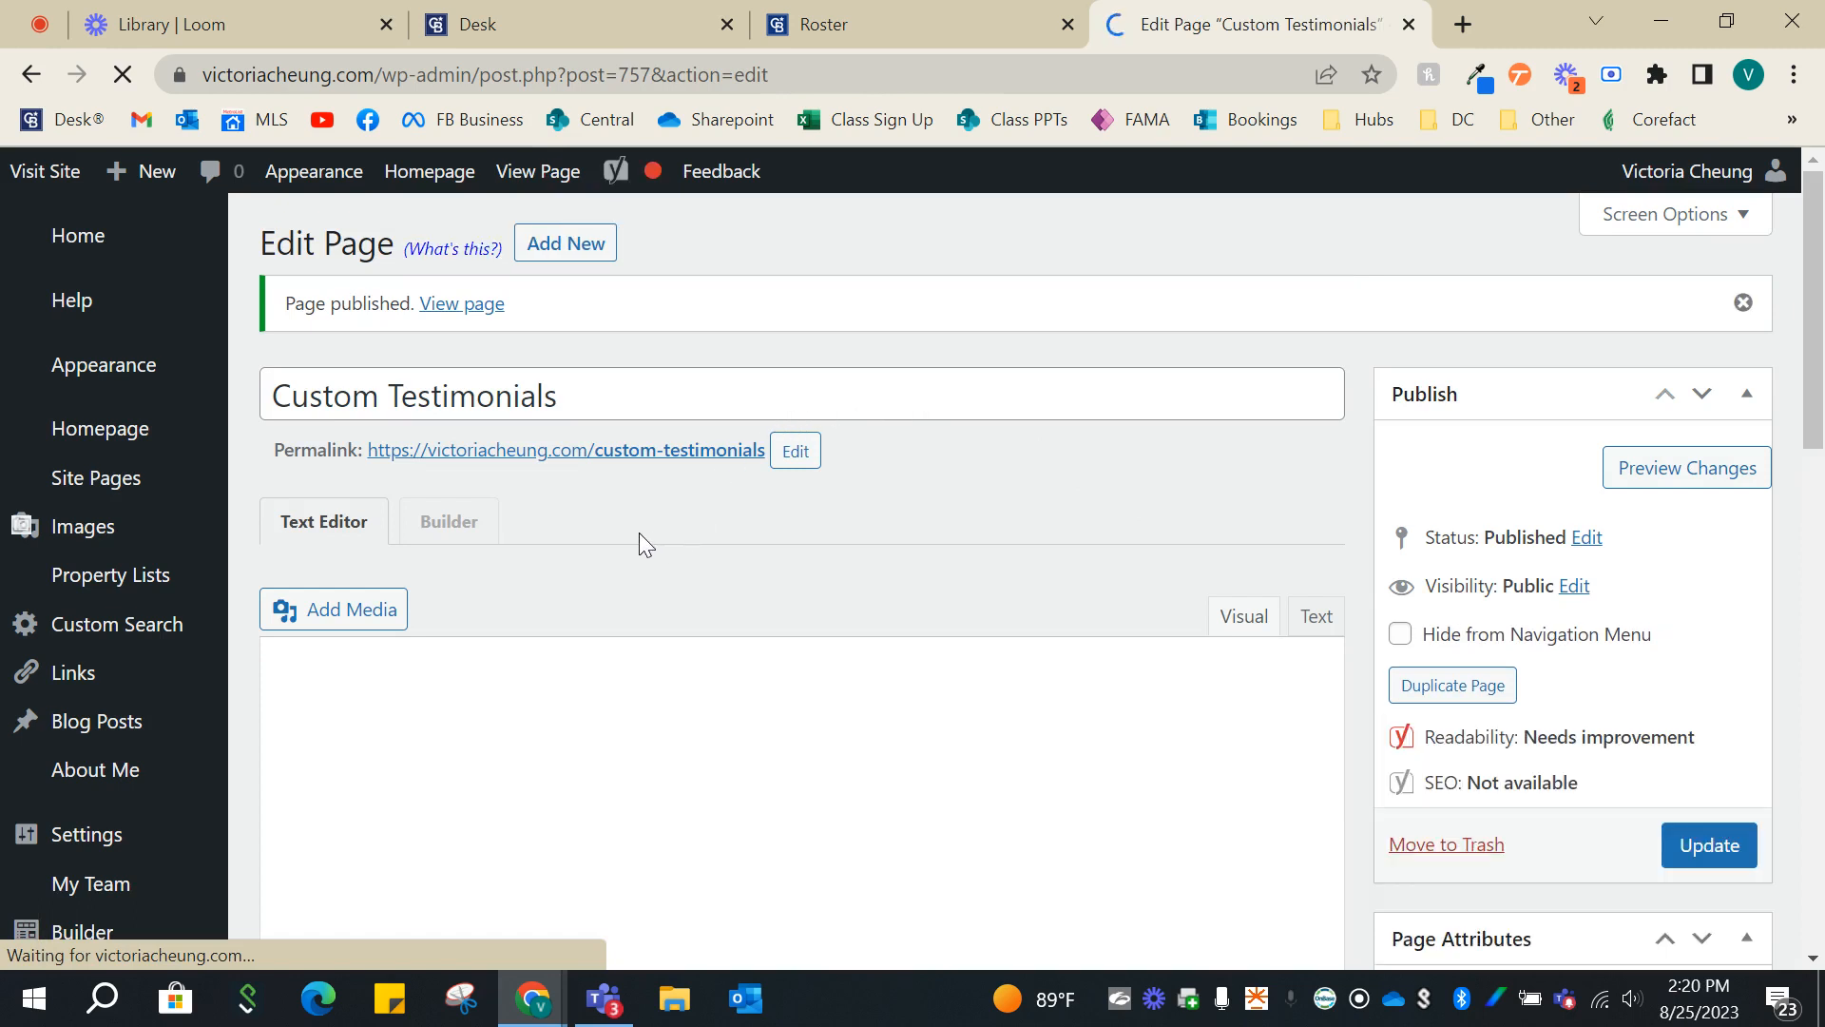
# - Open the page in the Builder and add a Heading module reading "Testimonials"
pyautogui.click(453, 538)
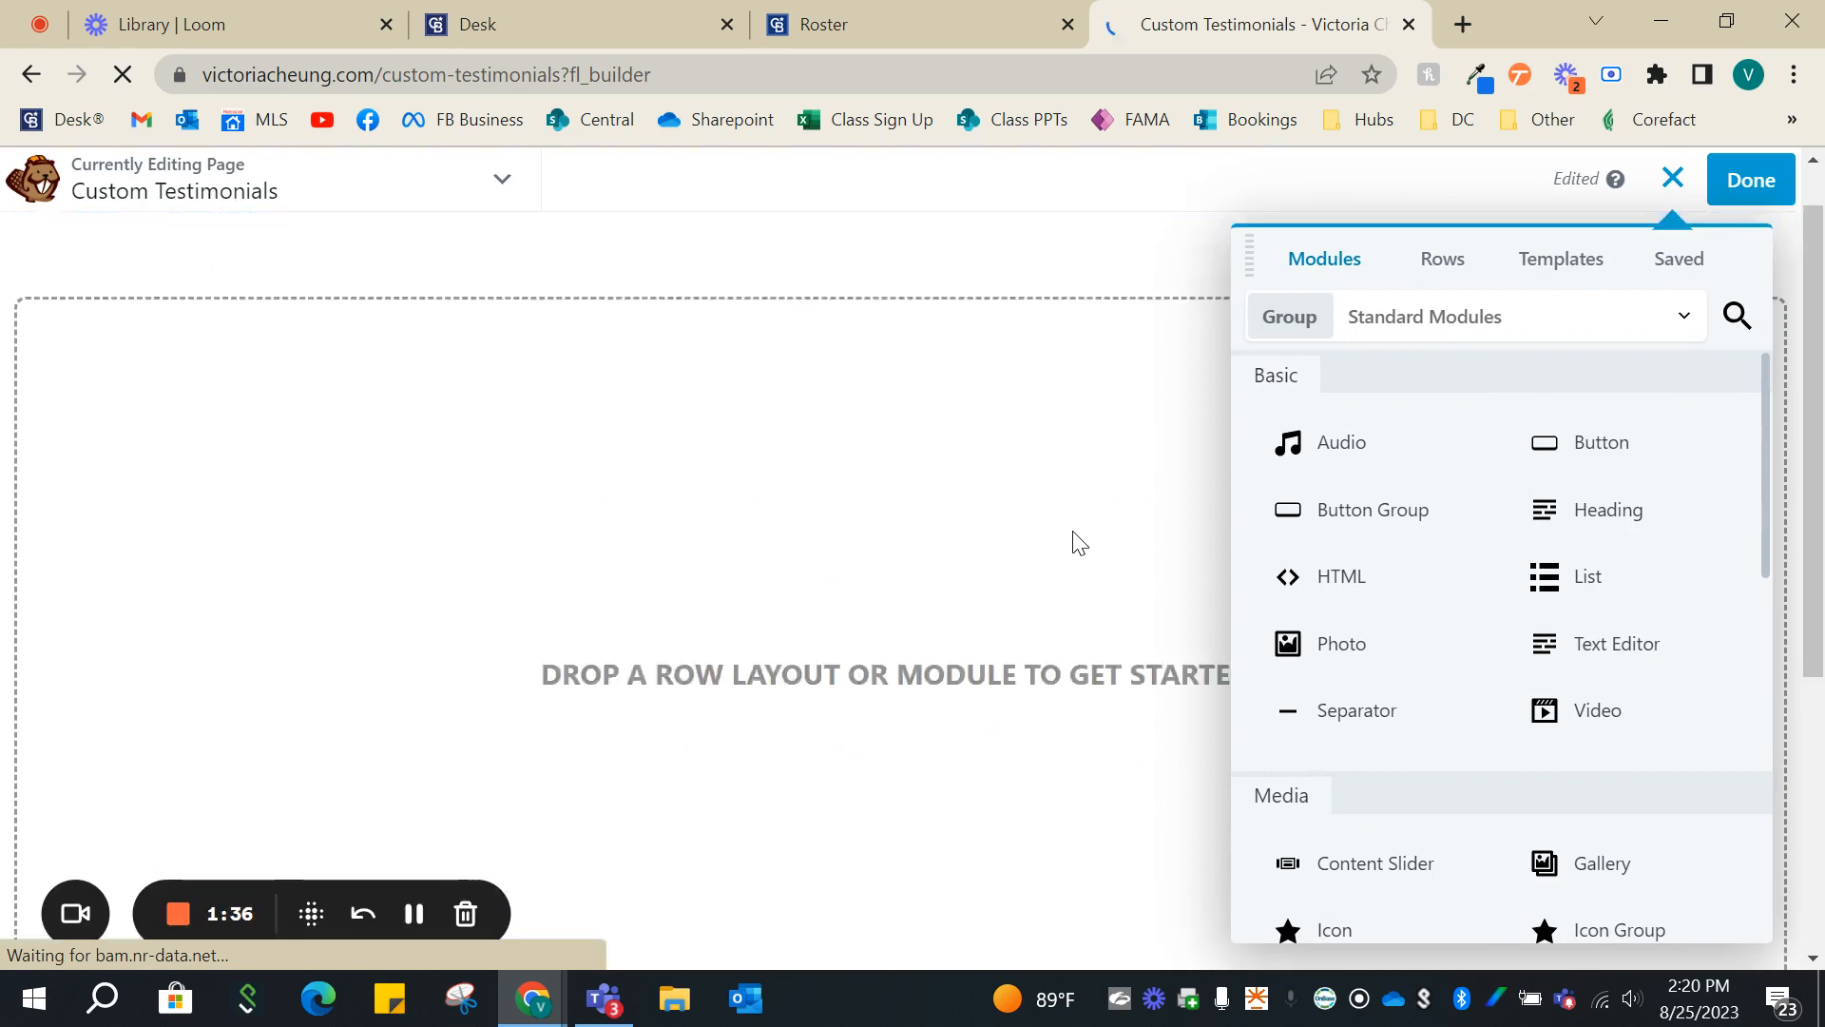
pyautogui.moveTo(1521, 510); pyautogui.dragTo(768, 449)
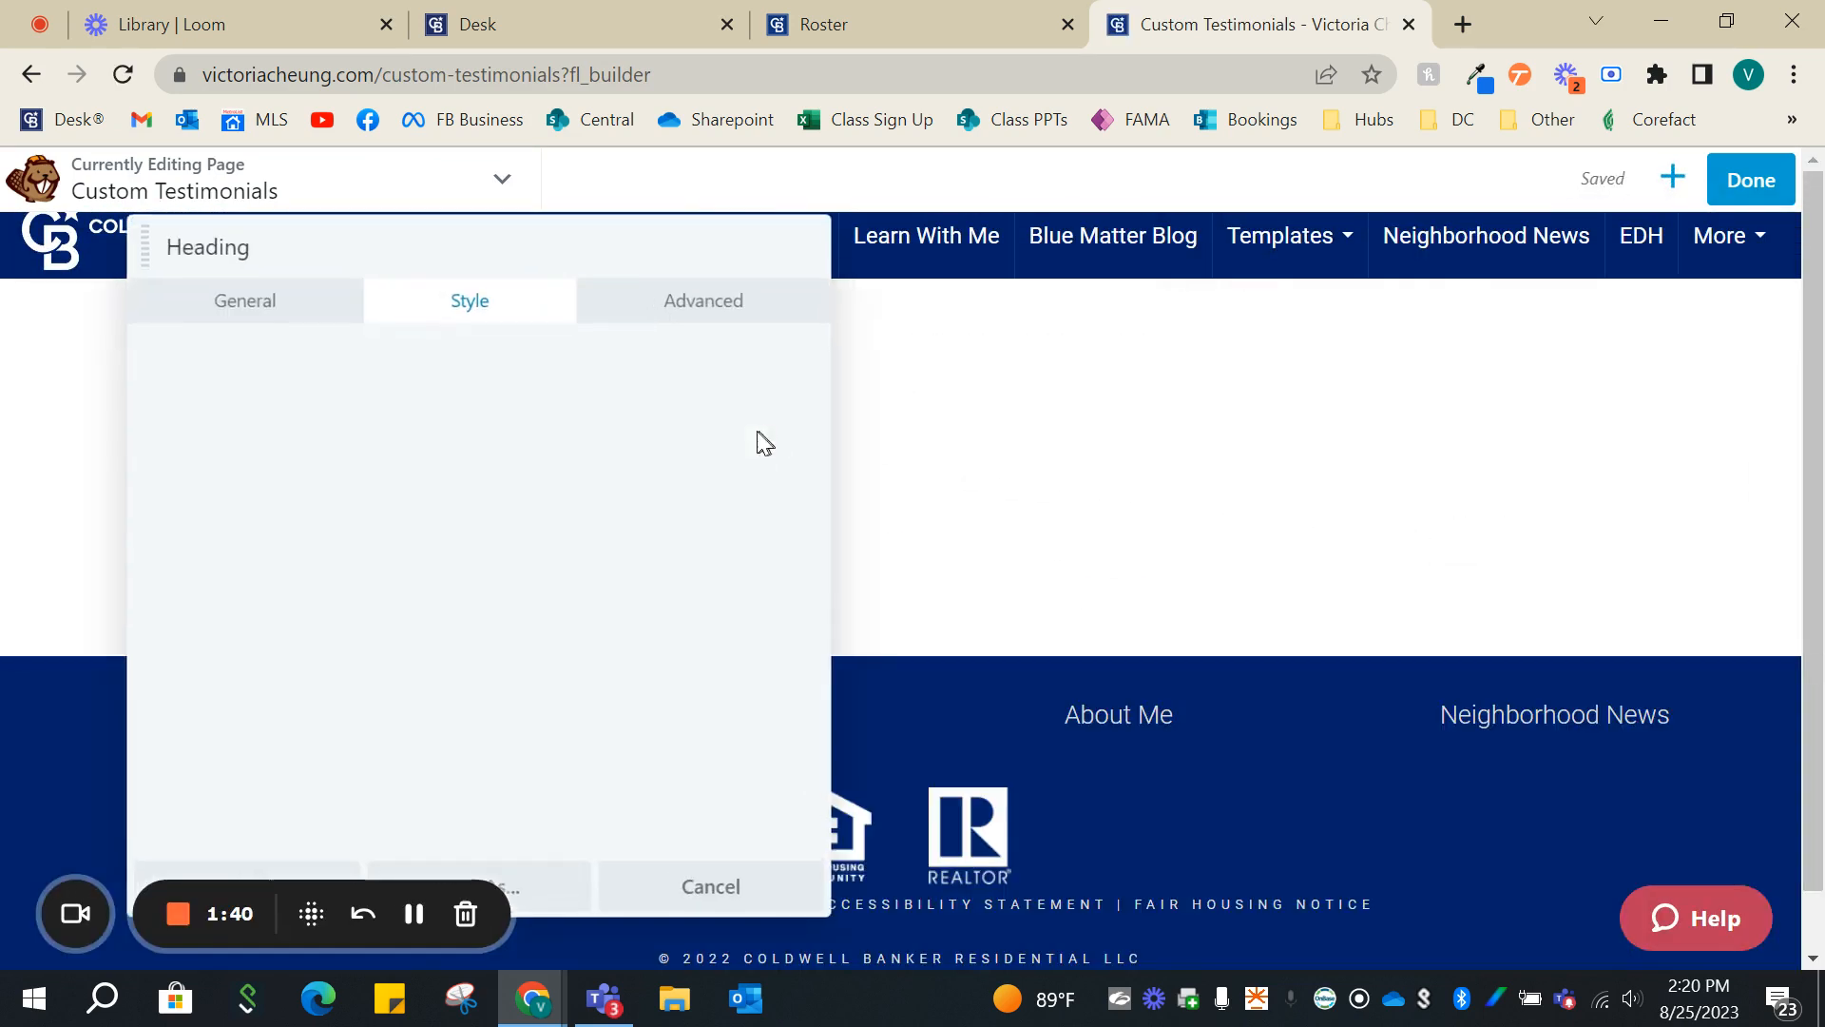
pyautogui.click(253, 296)
pyautogui.click(340, 409)
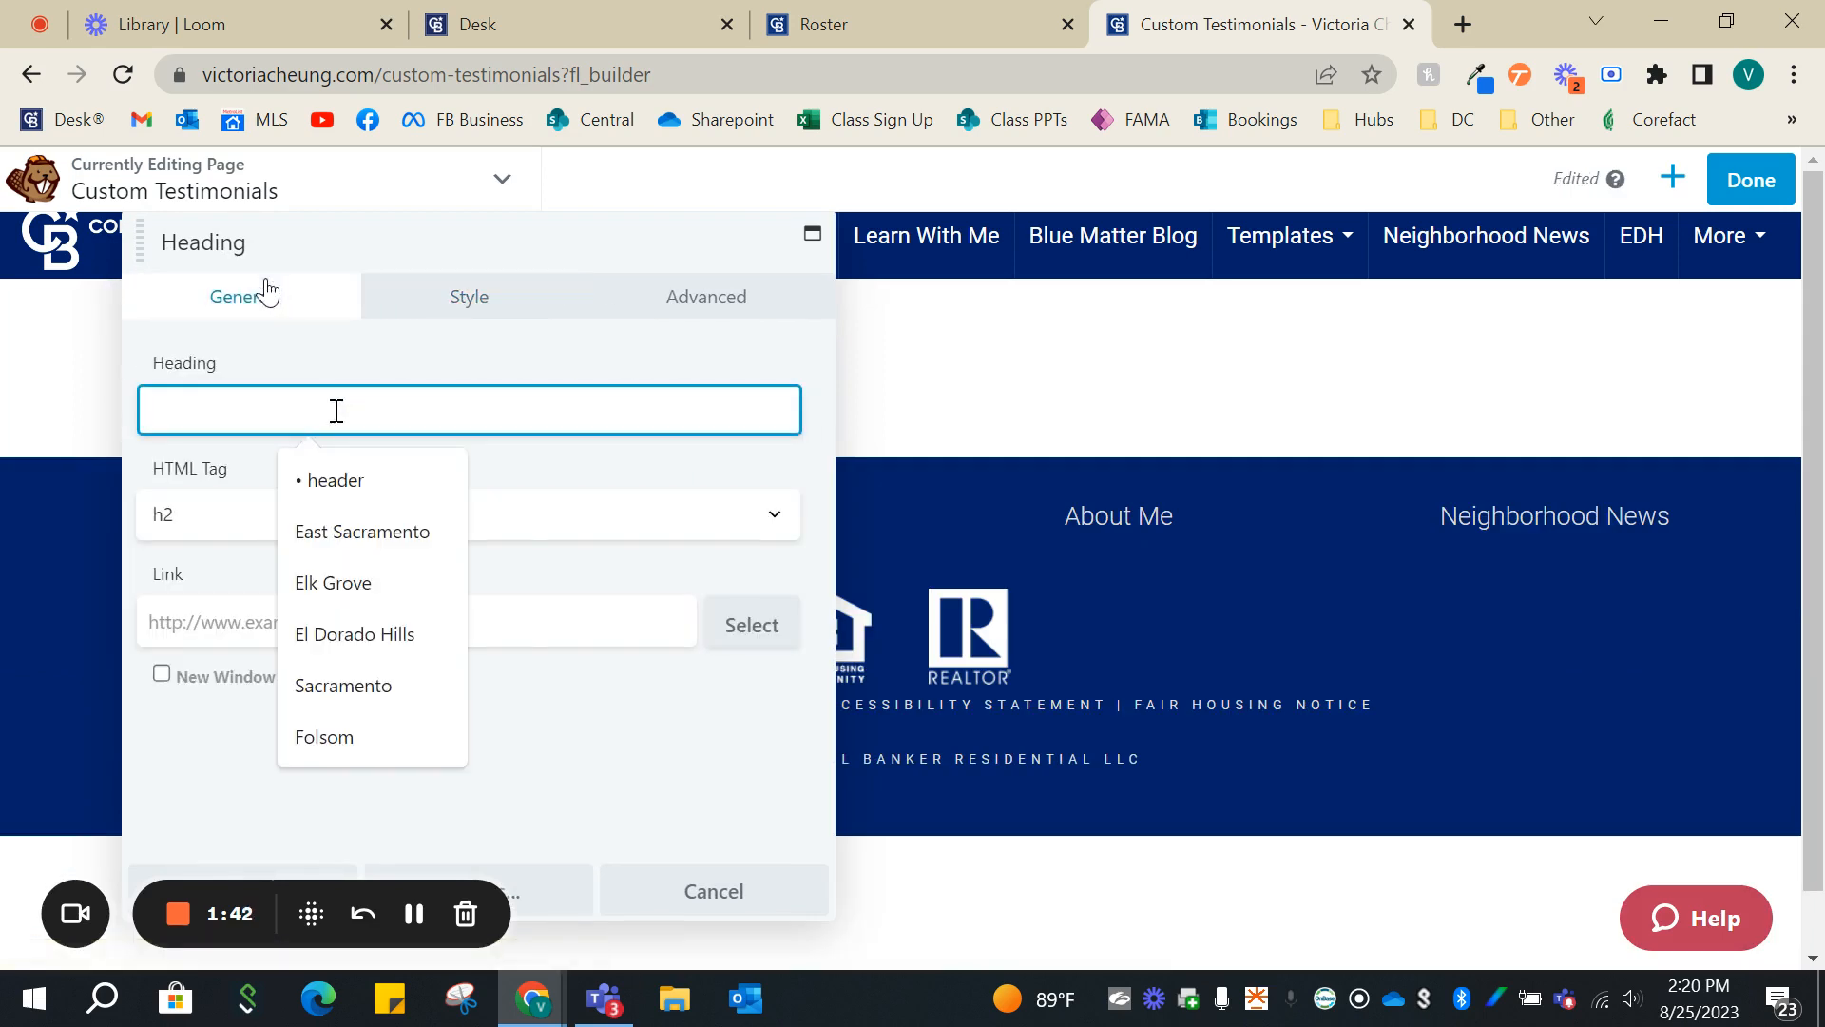
pyautogui.write('Tes')
pyautogui.click(375, 485)
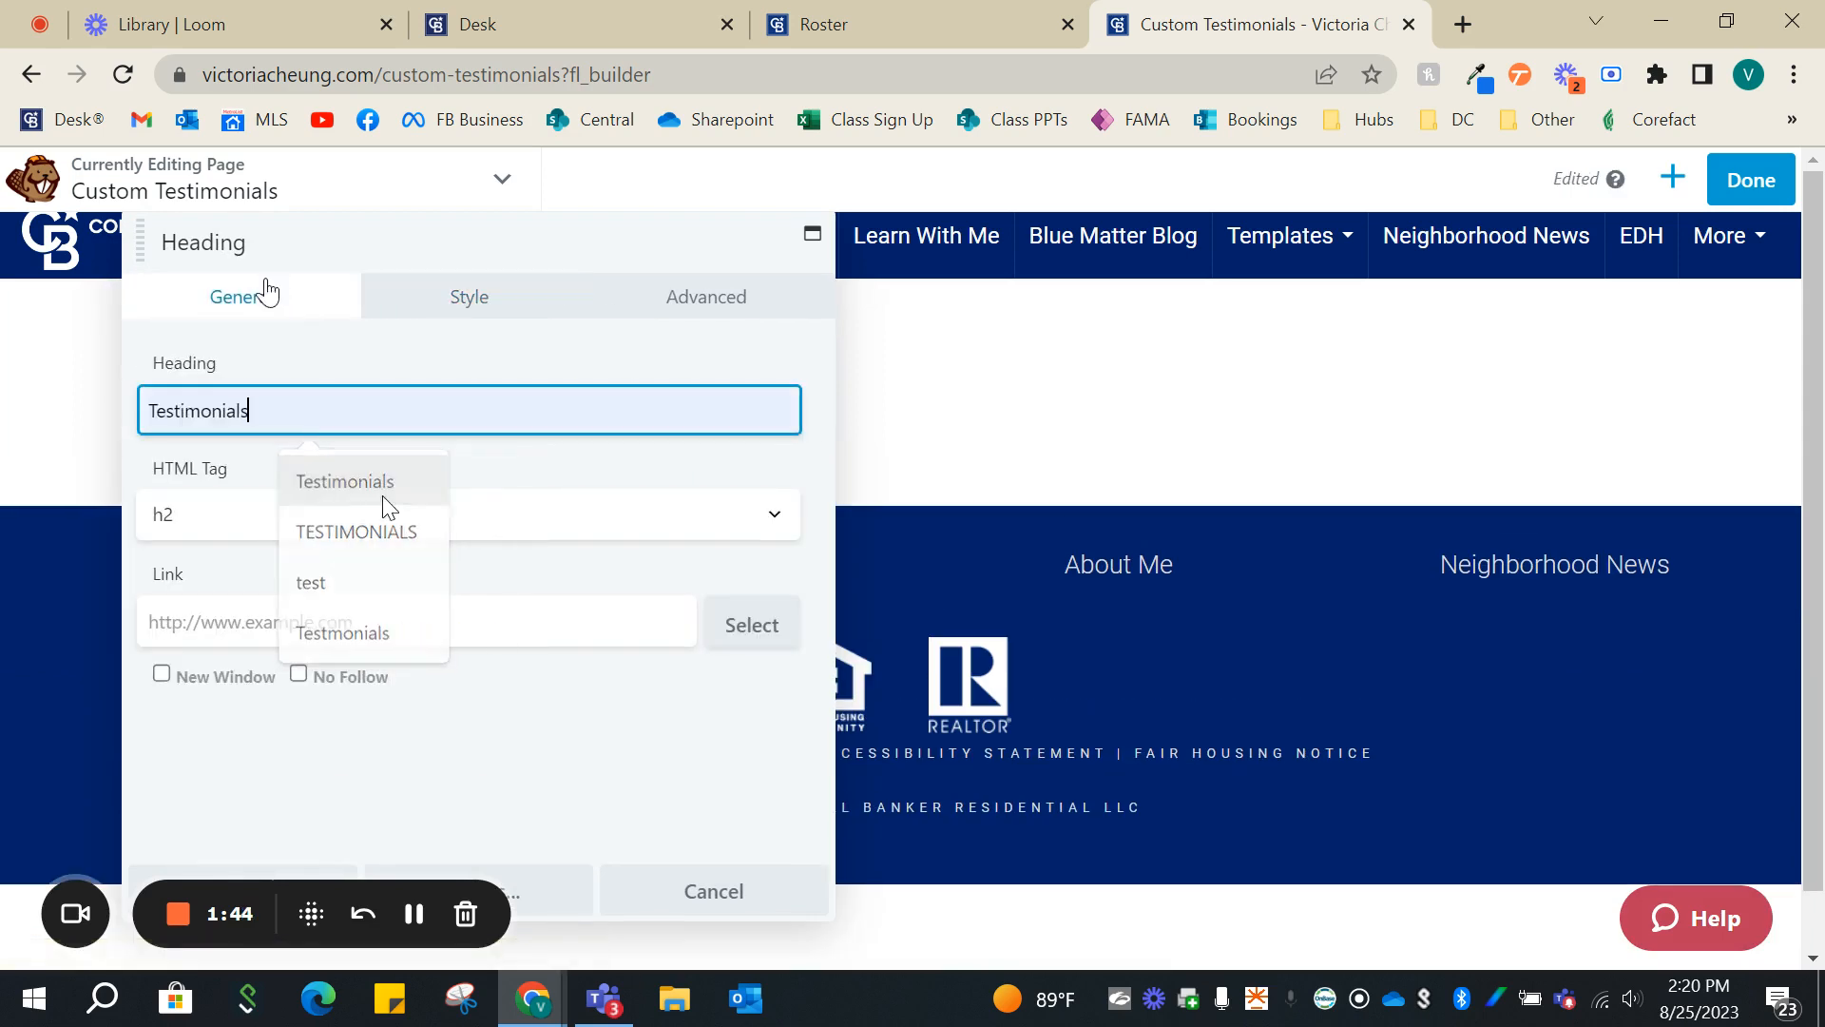
# - Move the heading settings window clear of the heading and set its font family to EB Garamond
pyautogui.moveTo(549, 252); pyautogui.dragTo(1278, 266)
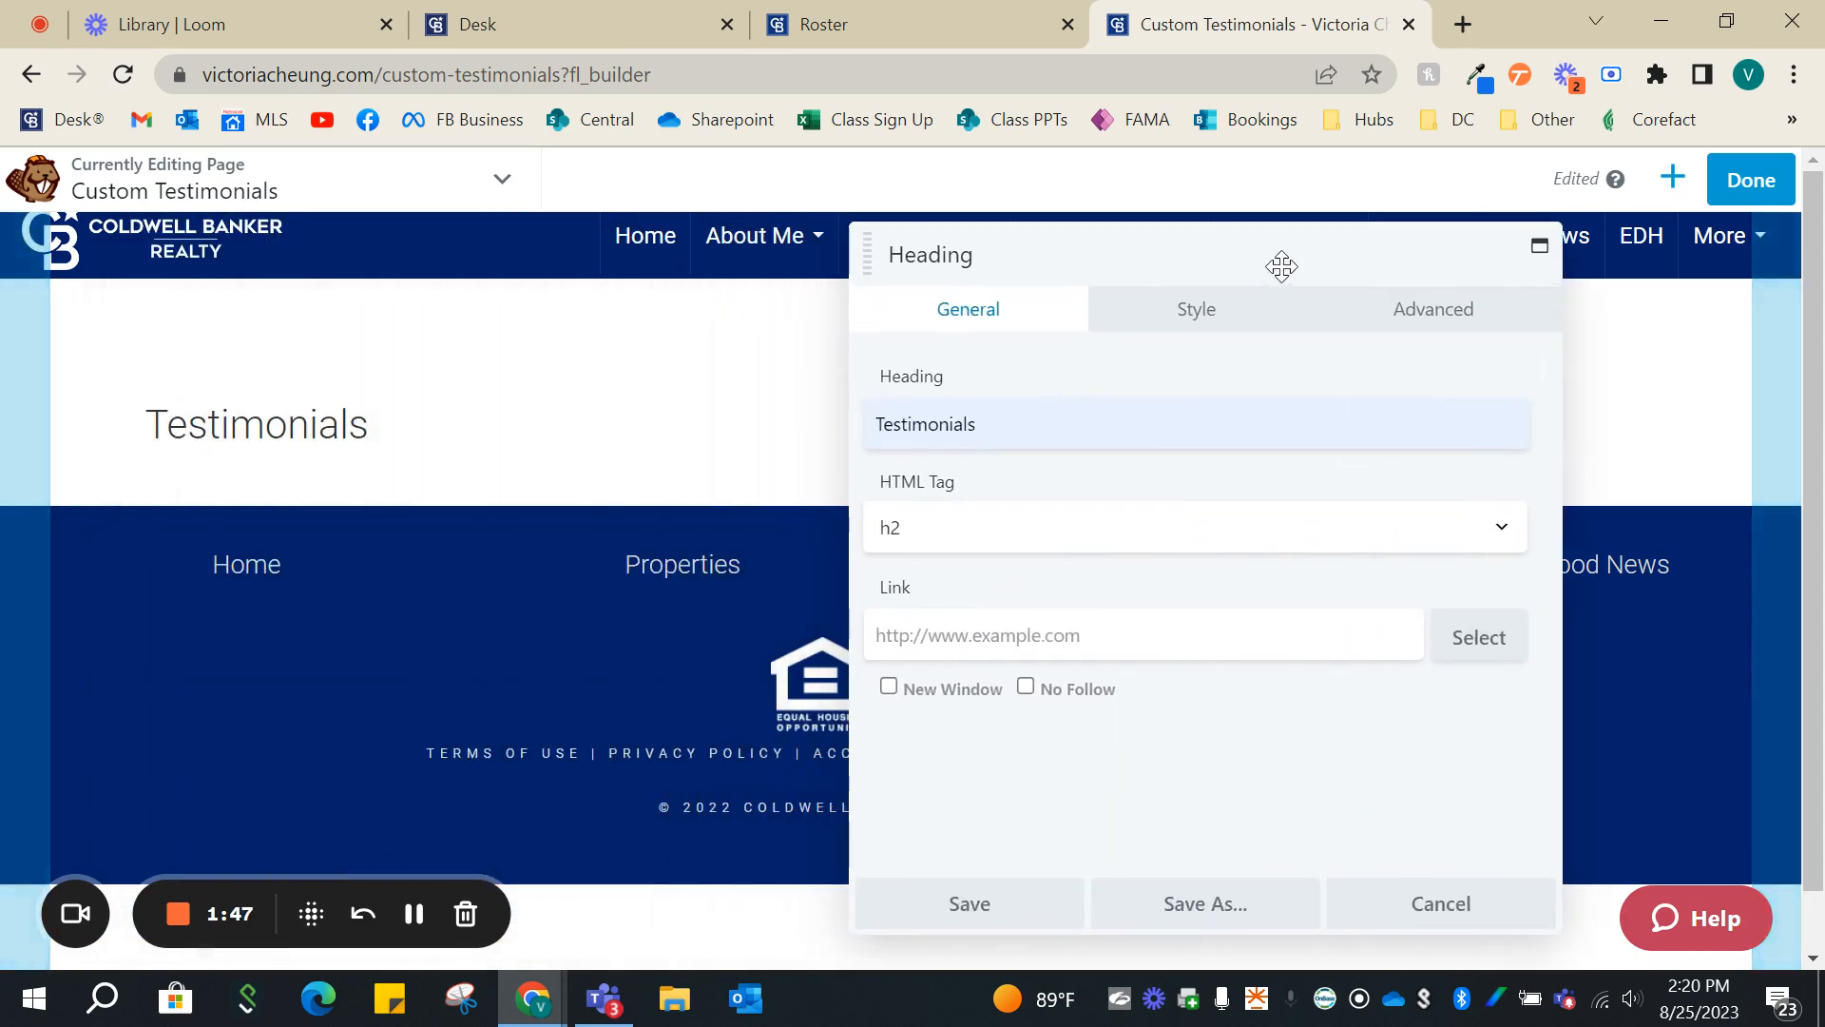
pyautogui.click(1223, 323)
pyautogui.click(1092, 529)
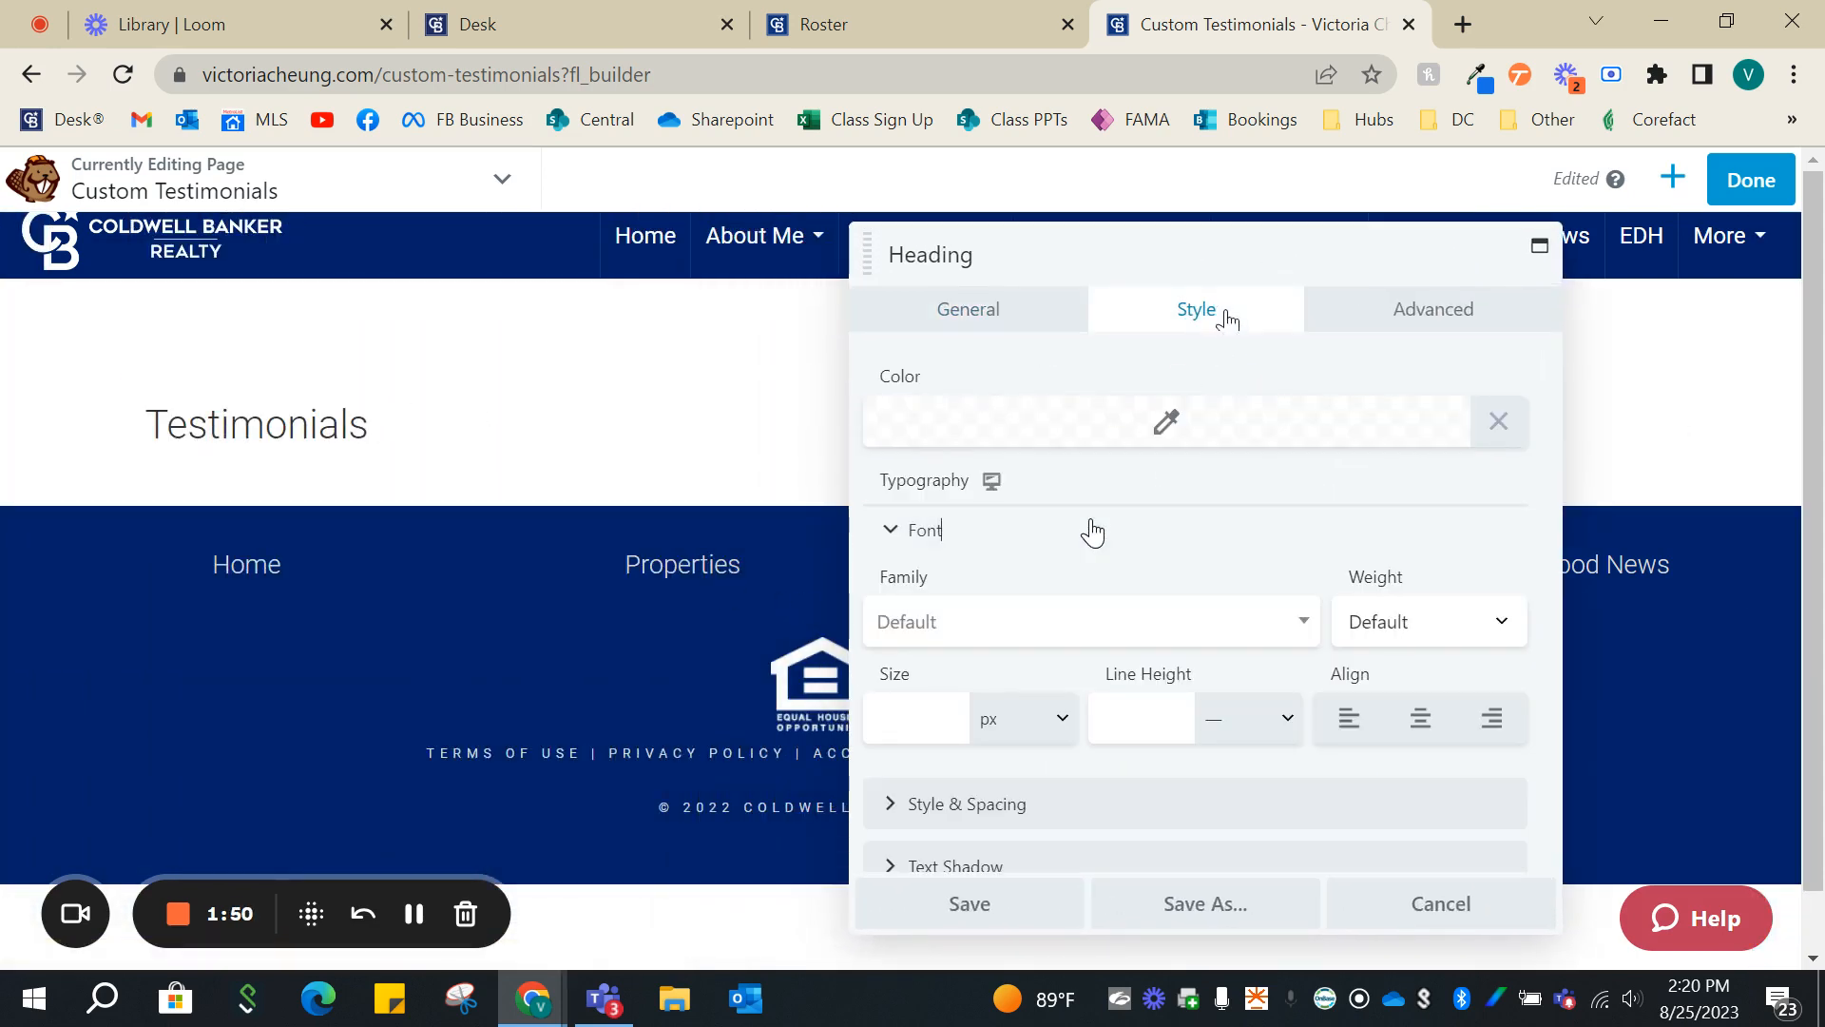
pyautogui.click(1072, 619)
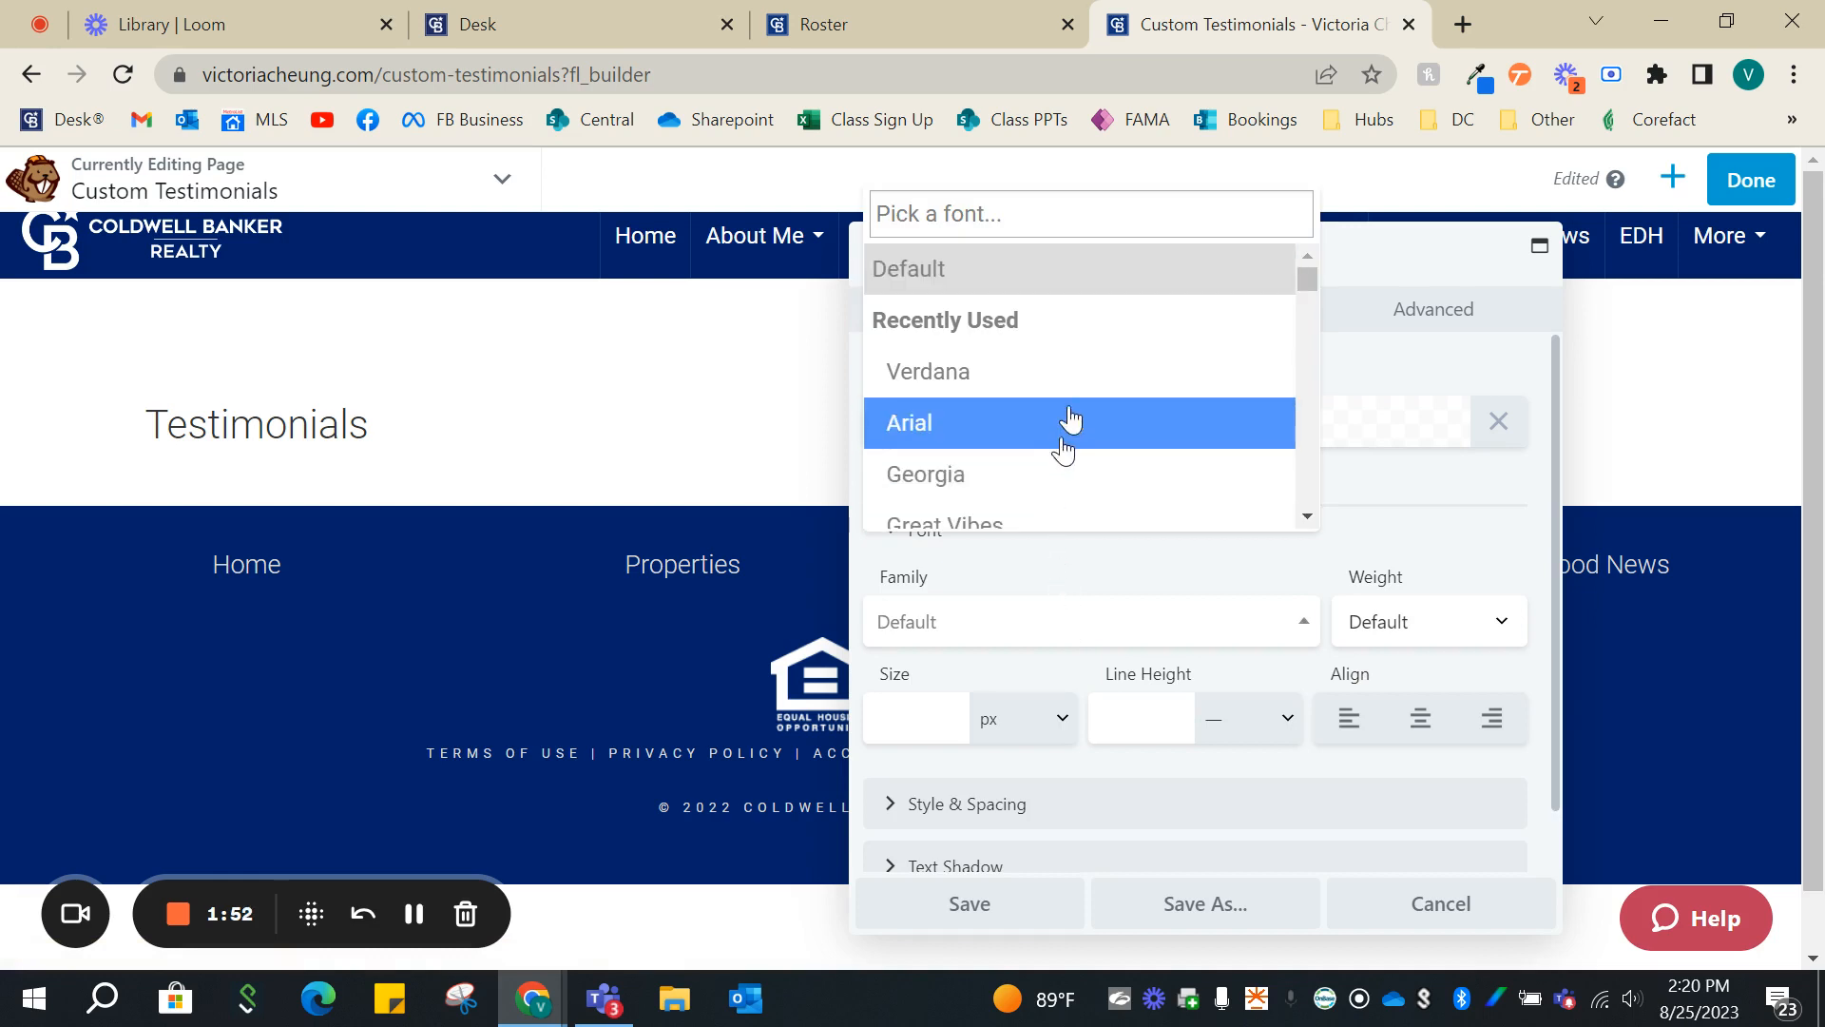
pyautogui.scroll(-2, 1064, 418)
pyautogui.click(990, 481)
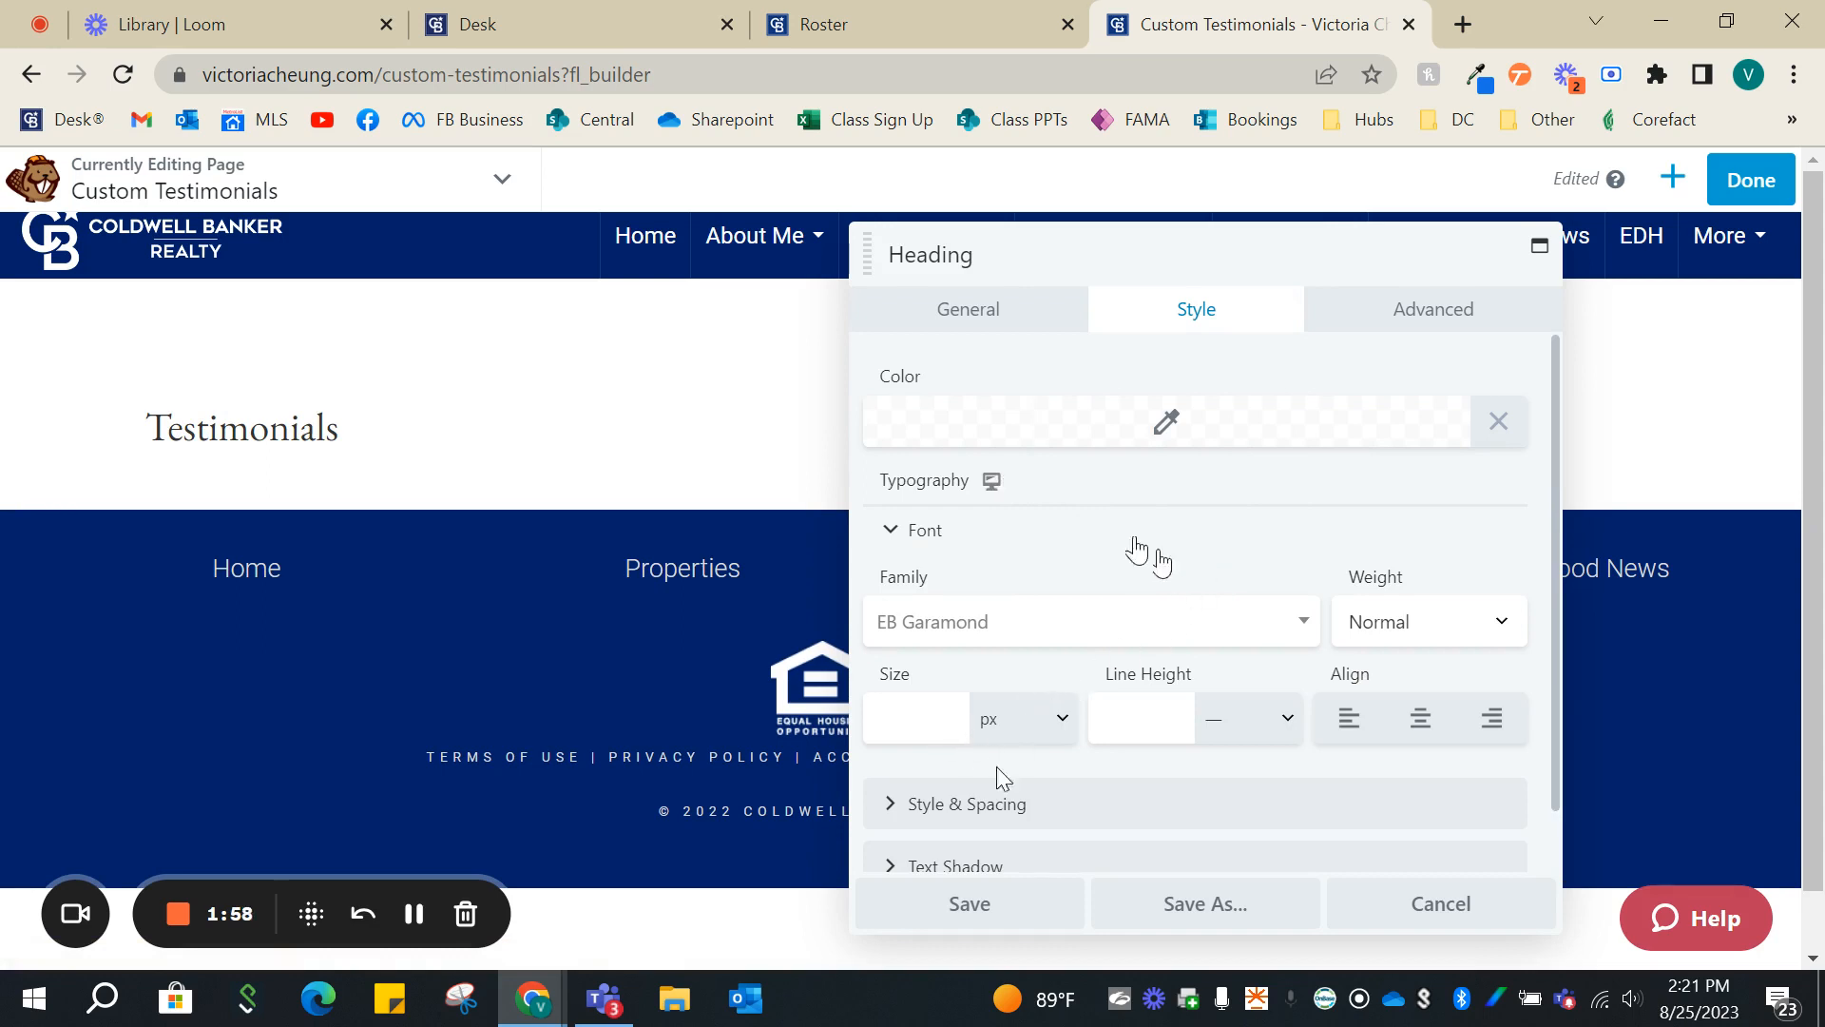
# - Transform the heading to all uppercase and set its font size to 39 px
pyautogui.click(1007, 803)
pyautogui.scroll(-2, 1141, 723)
pyautogui.click(1366, 760)
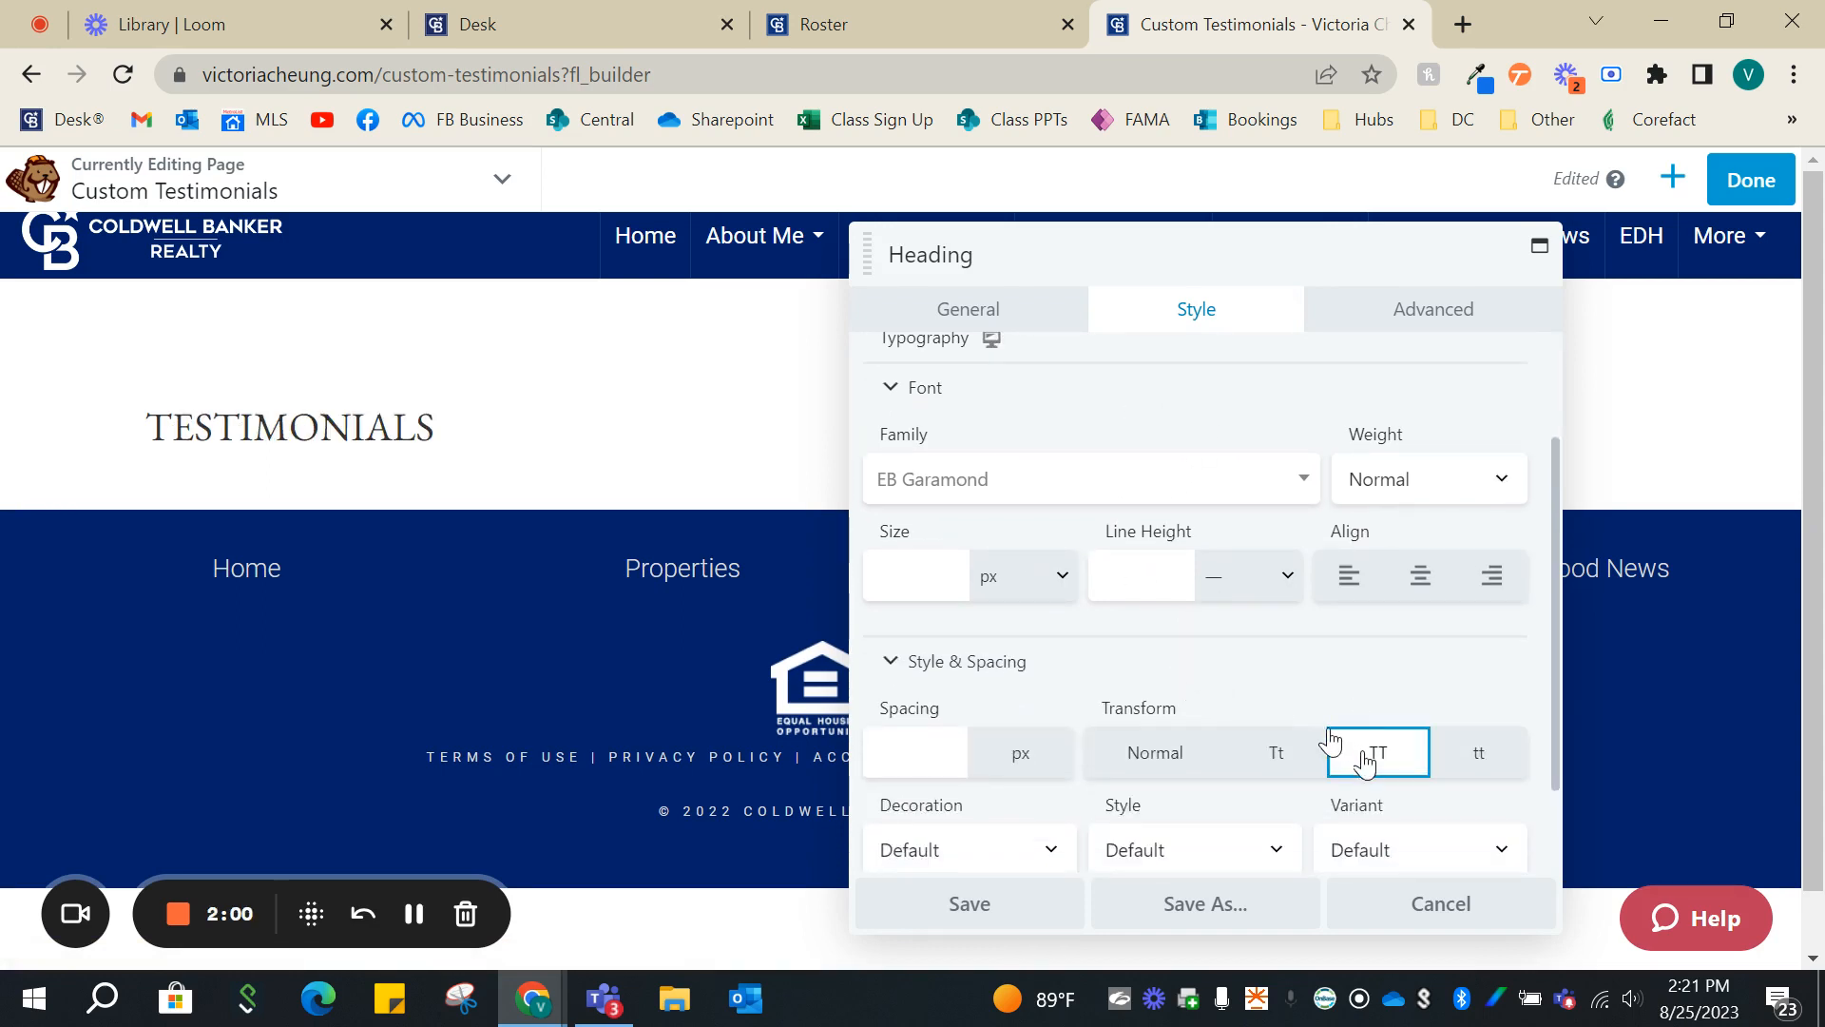
pyautogui.click(944, 589)
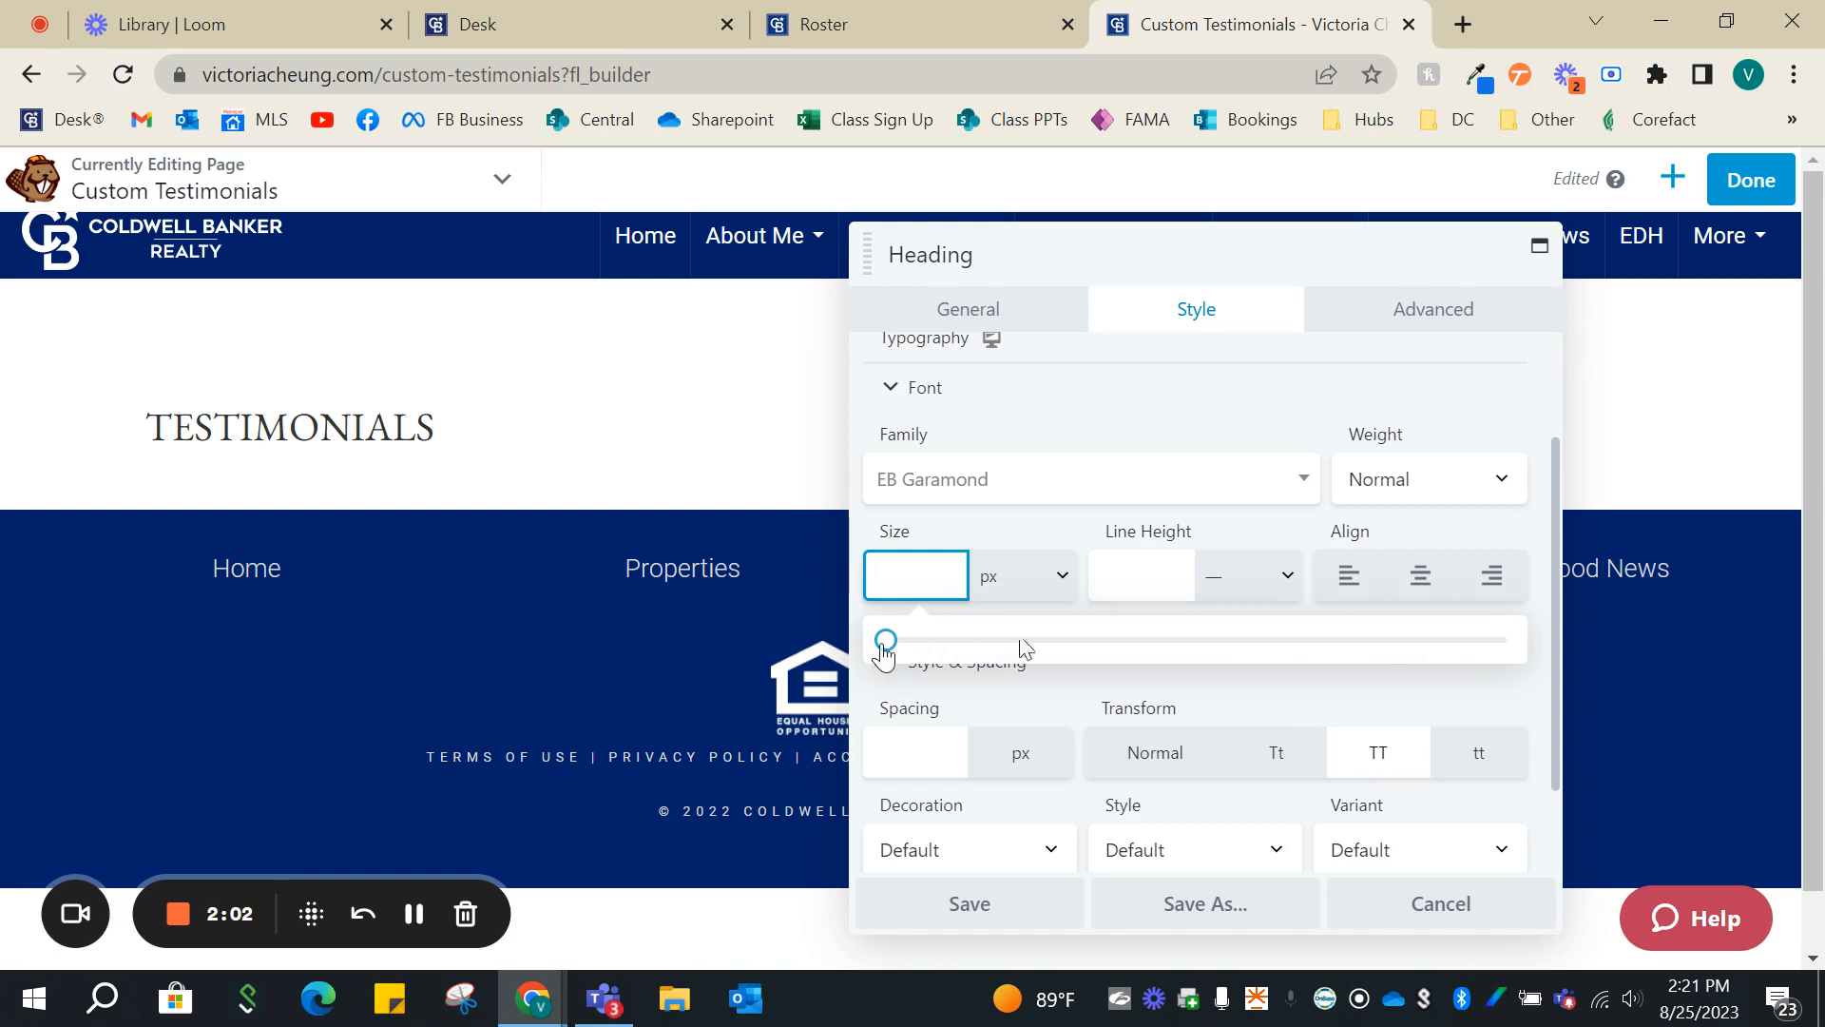
pyautogui.write('3')
pyautogui.moveTo(919, 656); pyautogui.dragTo(1121, 654)
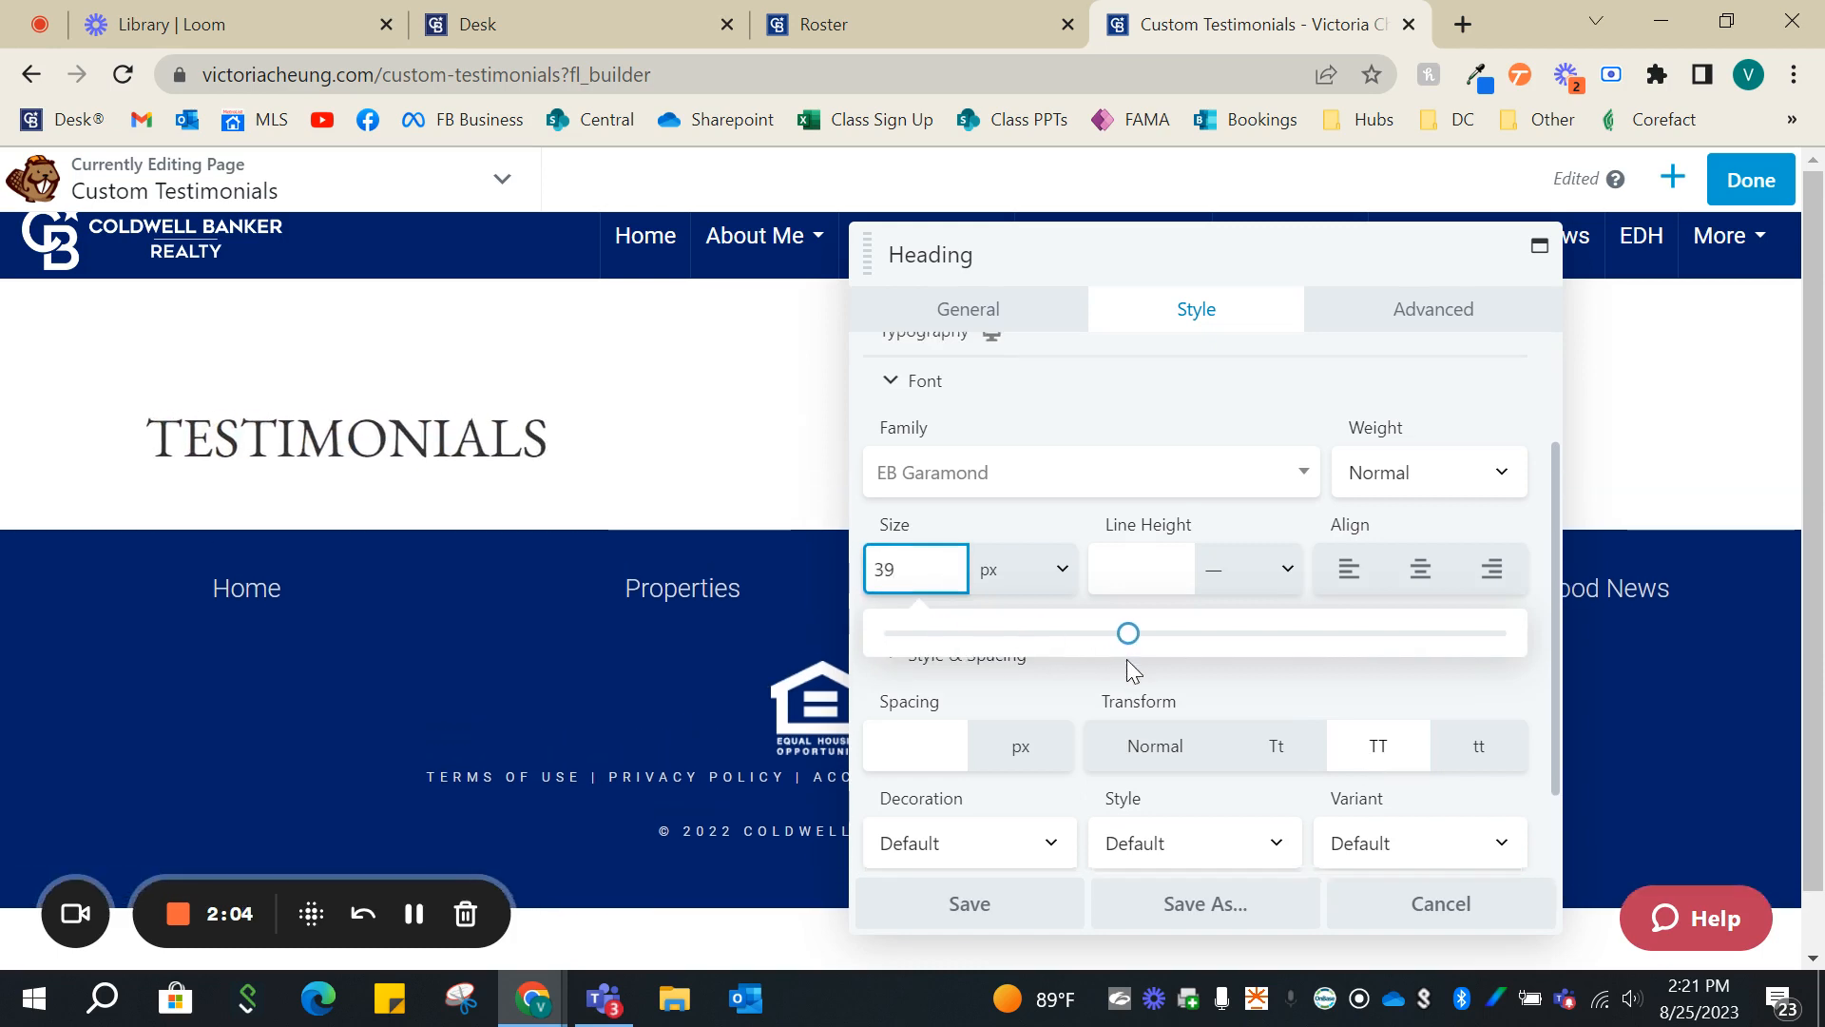
# - Set the heading's color to the preset #012069 and save the heading module
pyautogui.scroll(-1, 1126, 659)
pyautogui.scroll(2, 1133, 612)
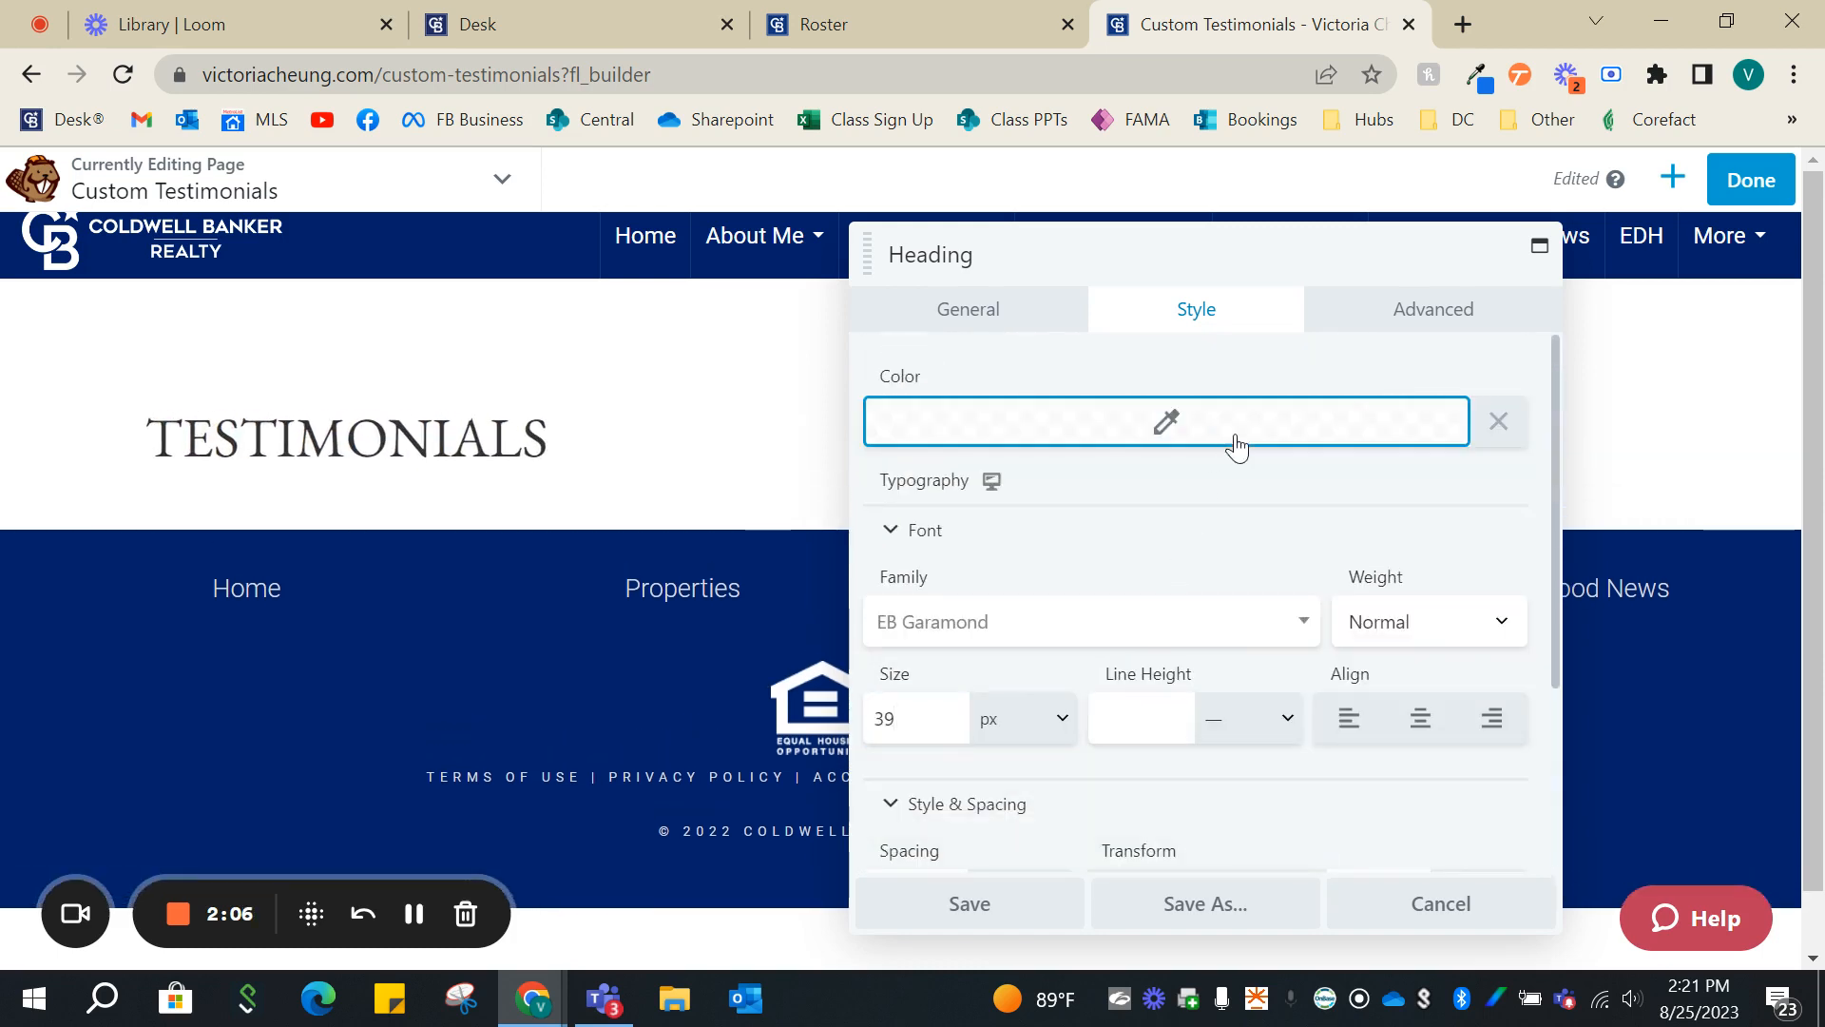
pyautogui.click(1233, 437)
pyautogui.click(1107, 847)
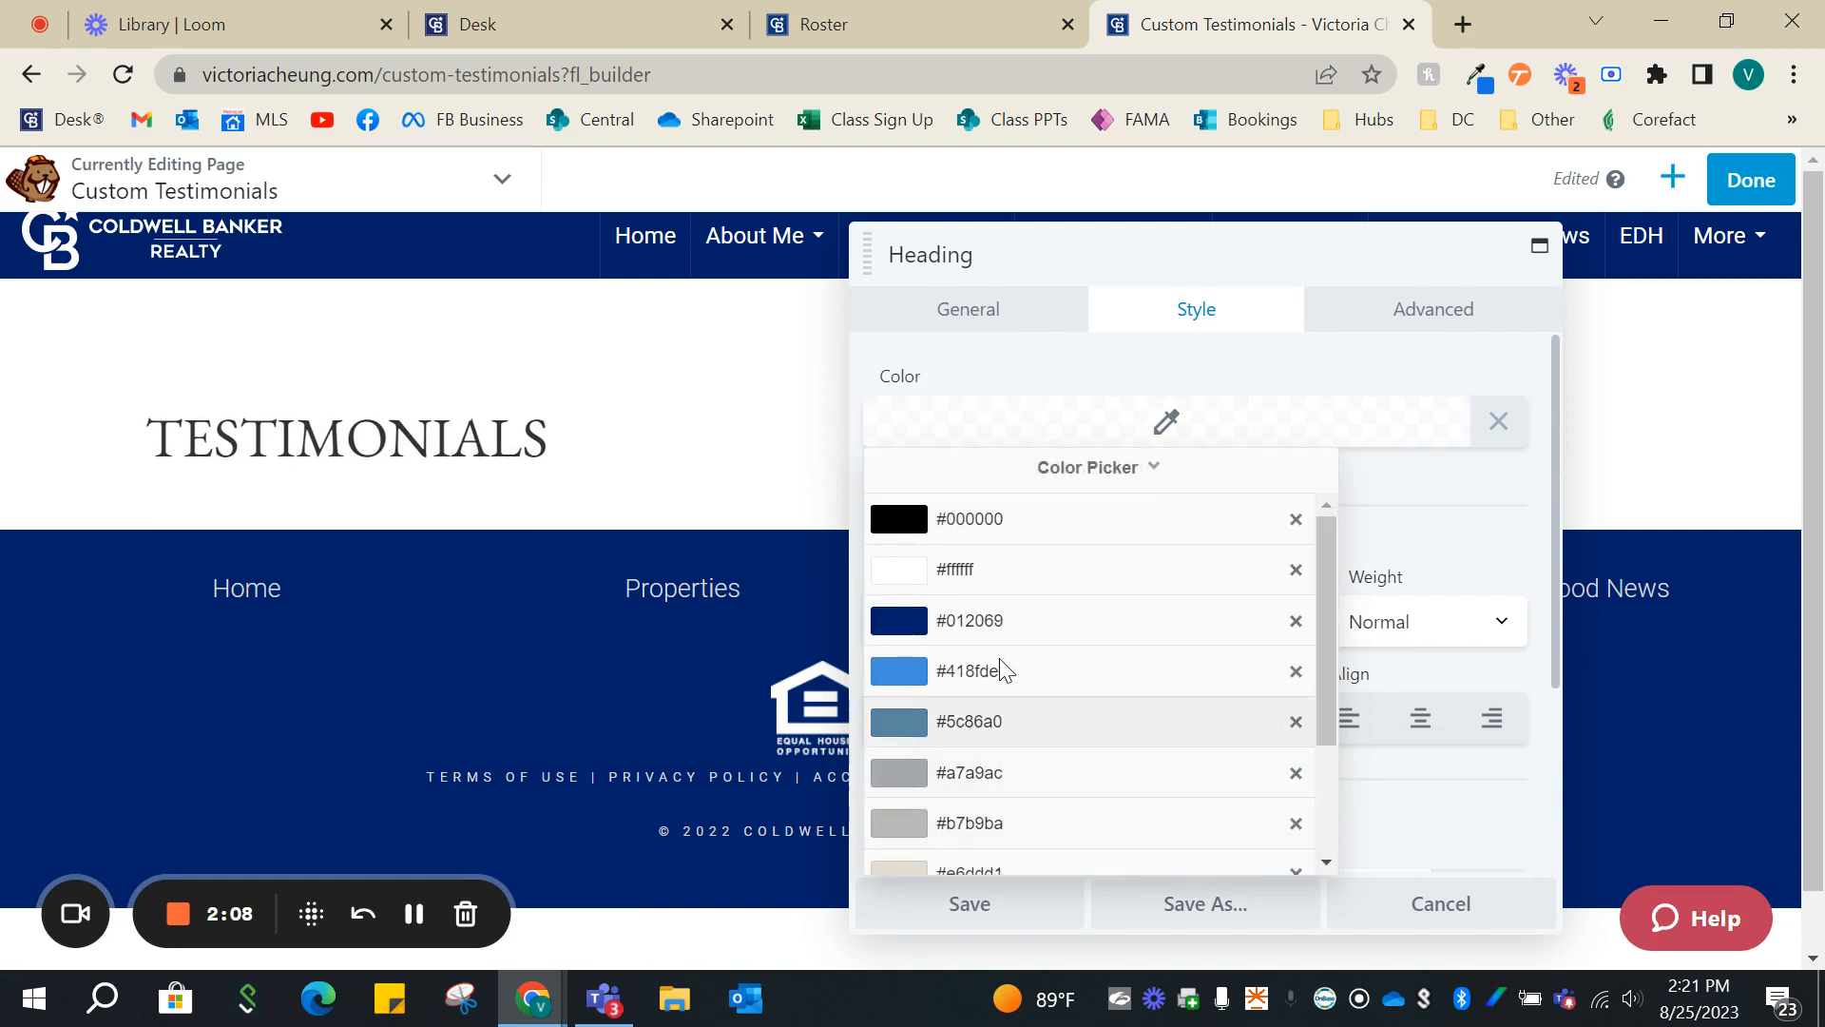
pyautogui.click(1000, 622)
pyautogui.click(970, 903)
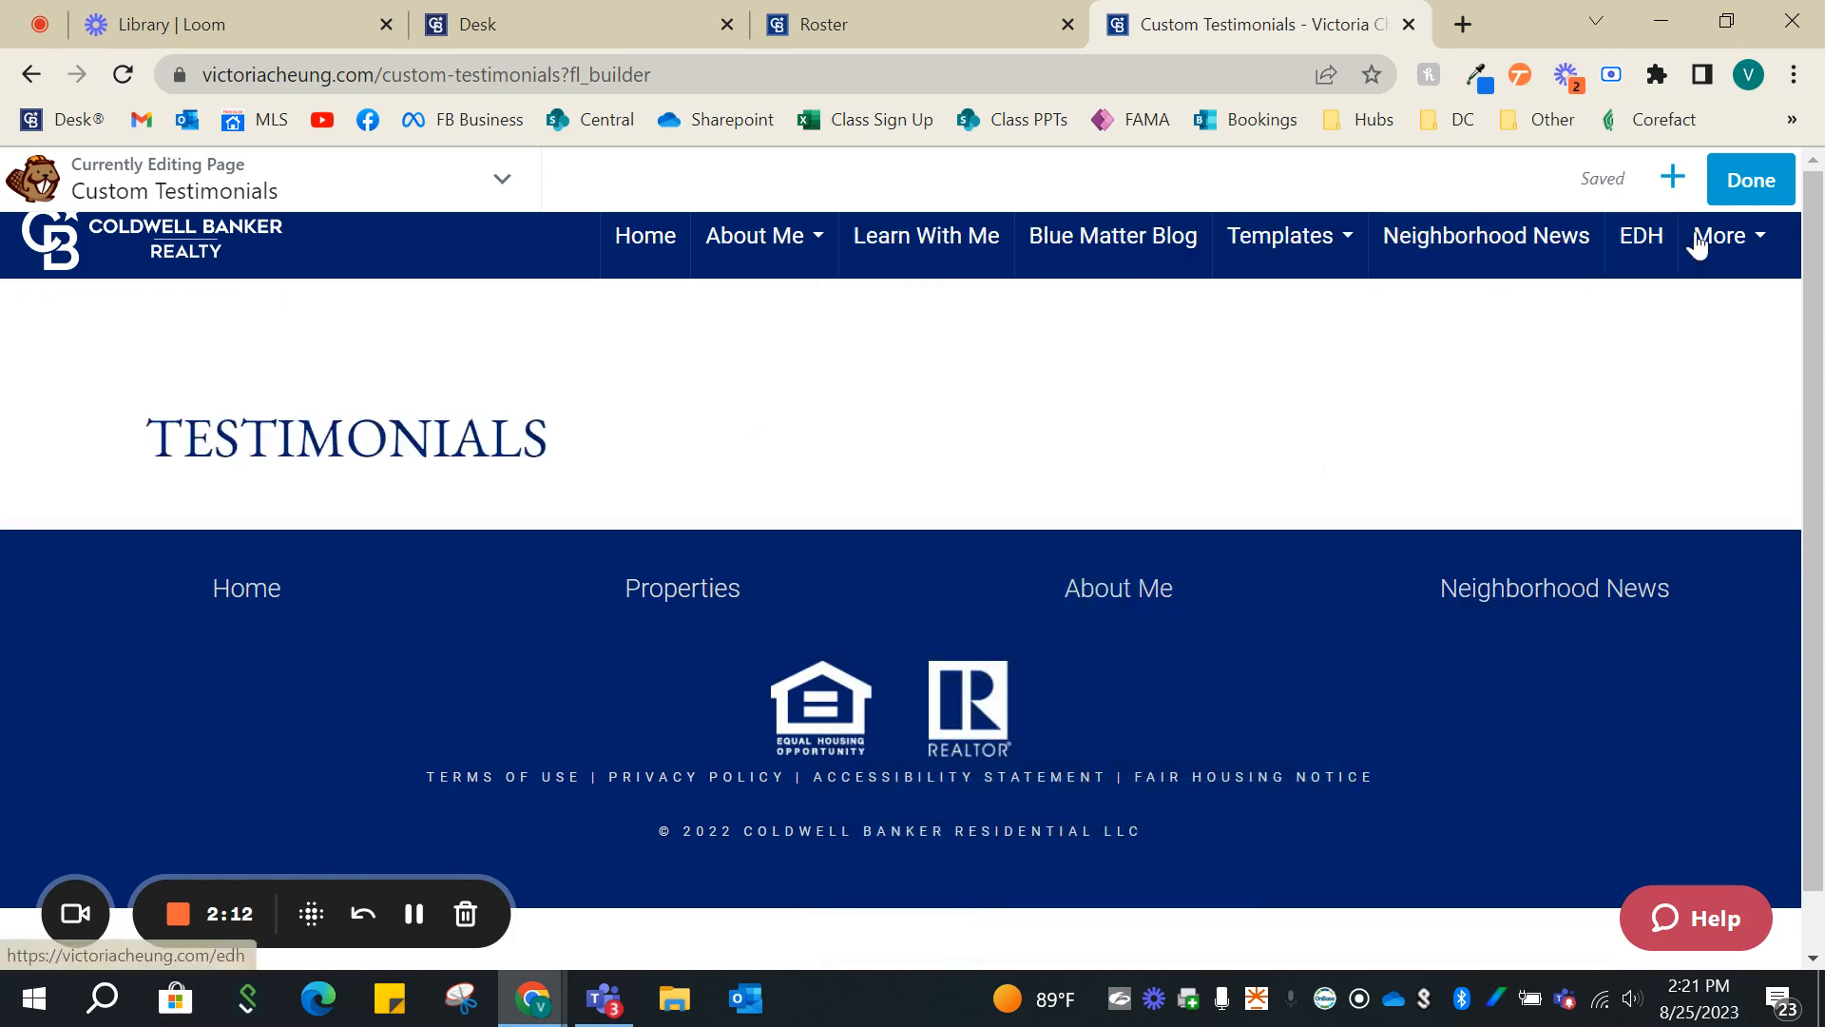
# - Search the modules for "testi" and place the standard Testimonials module below the heading
pyautogui.click(1670, 190)
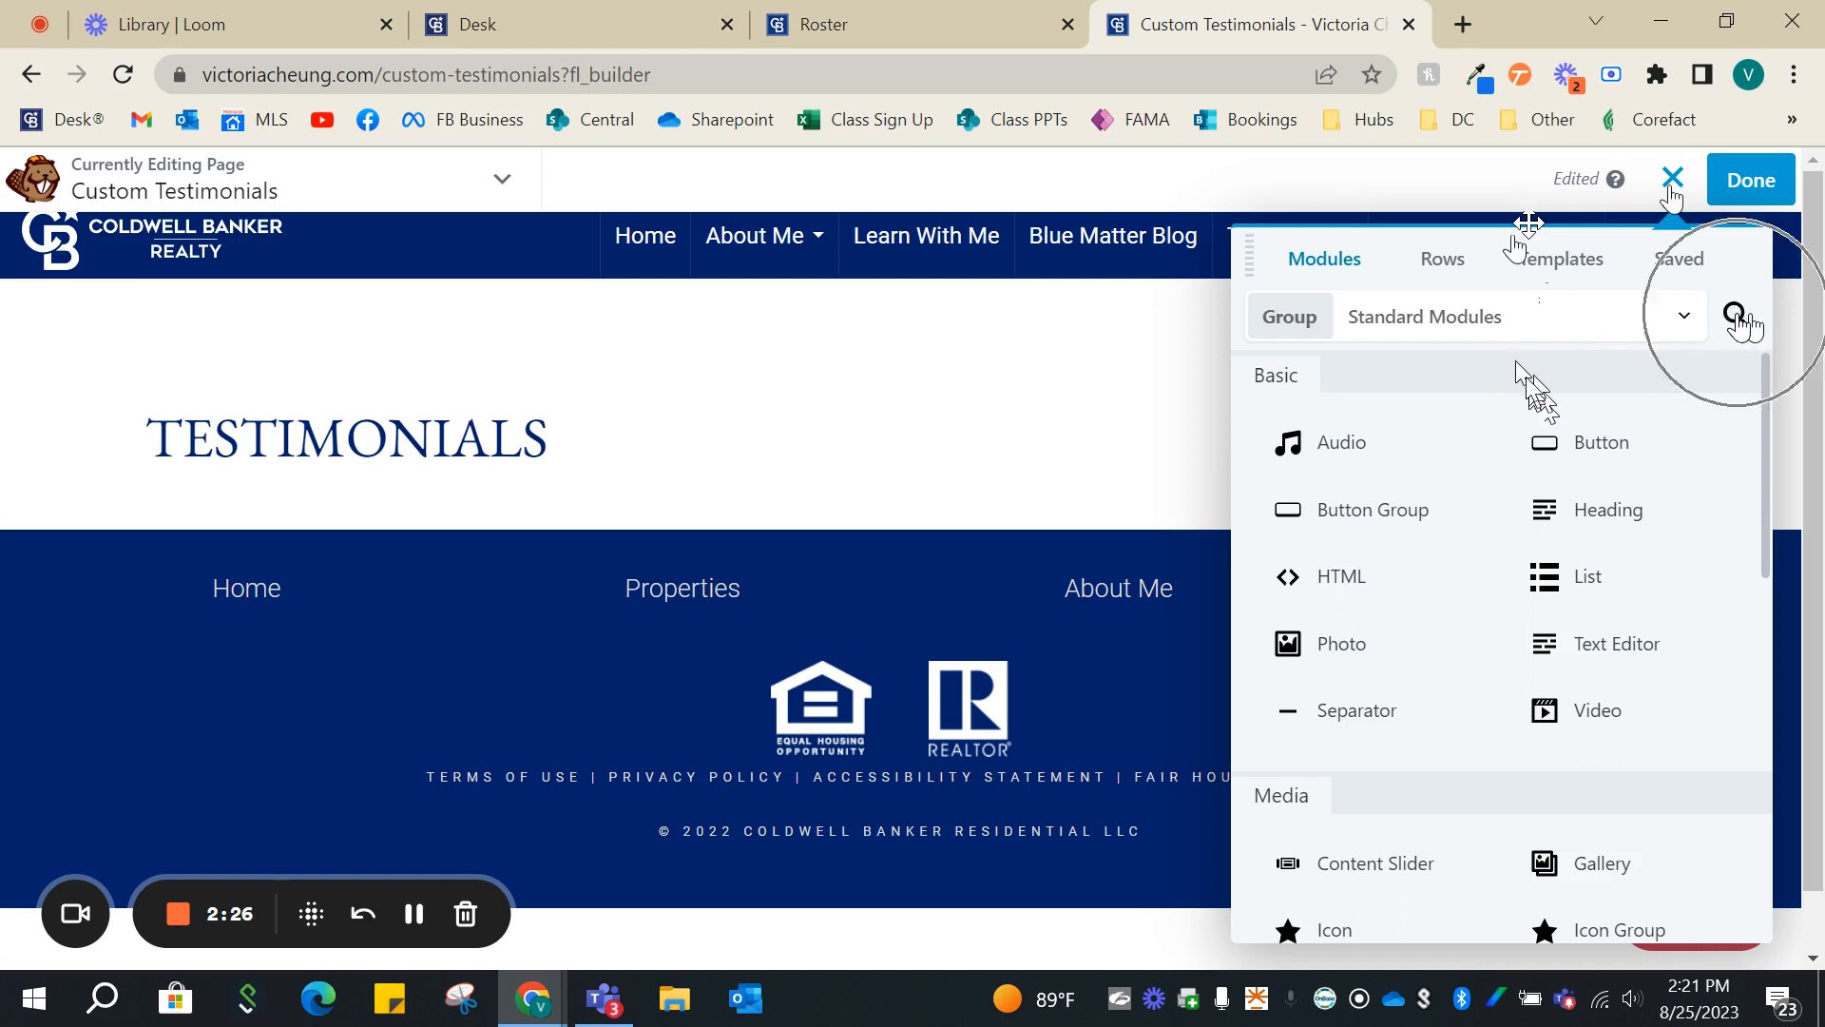
pyautogui.click(1672, 180)
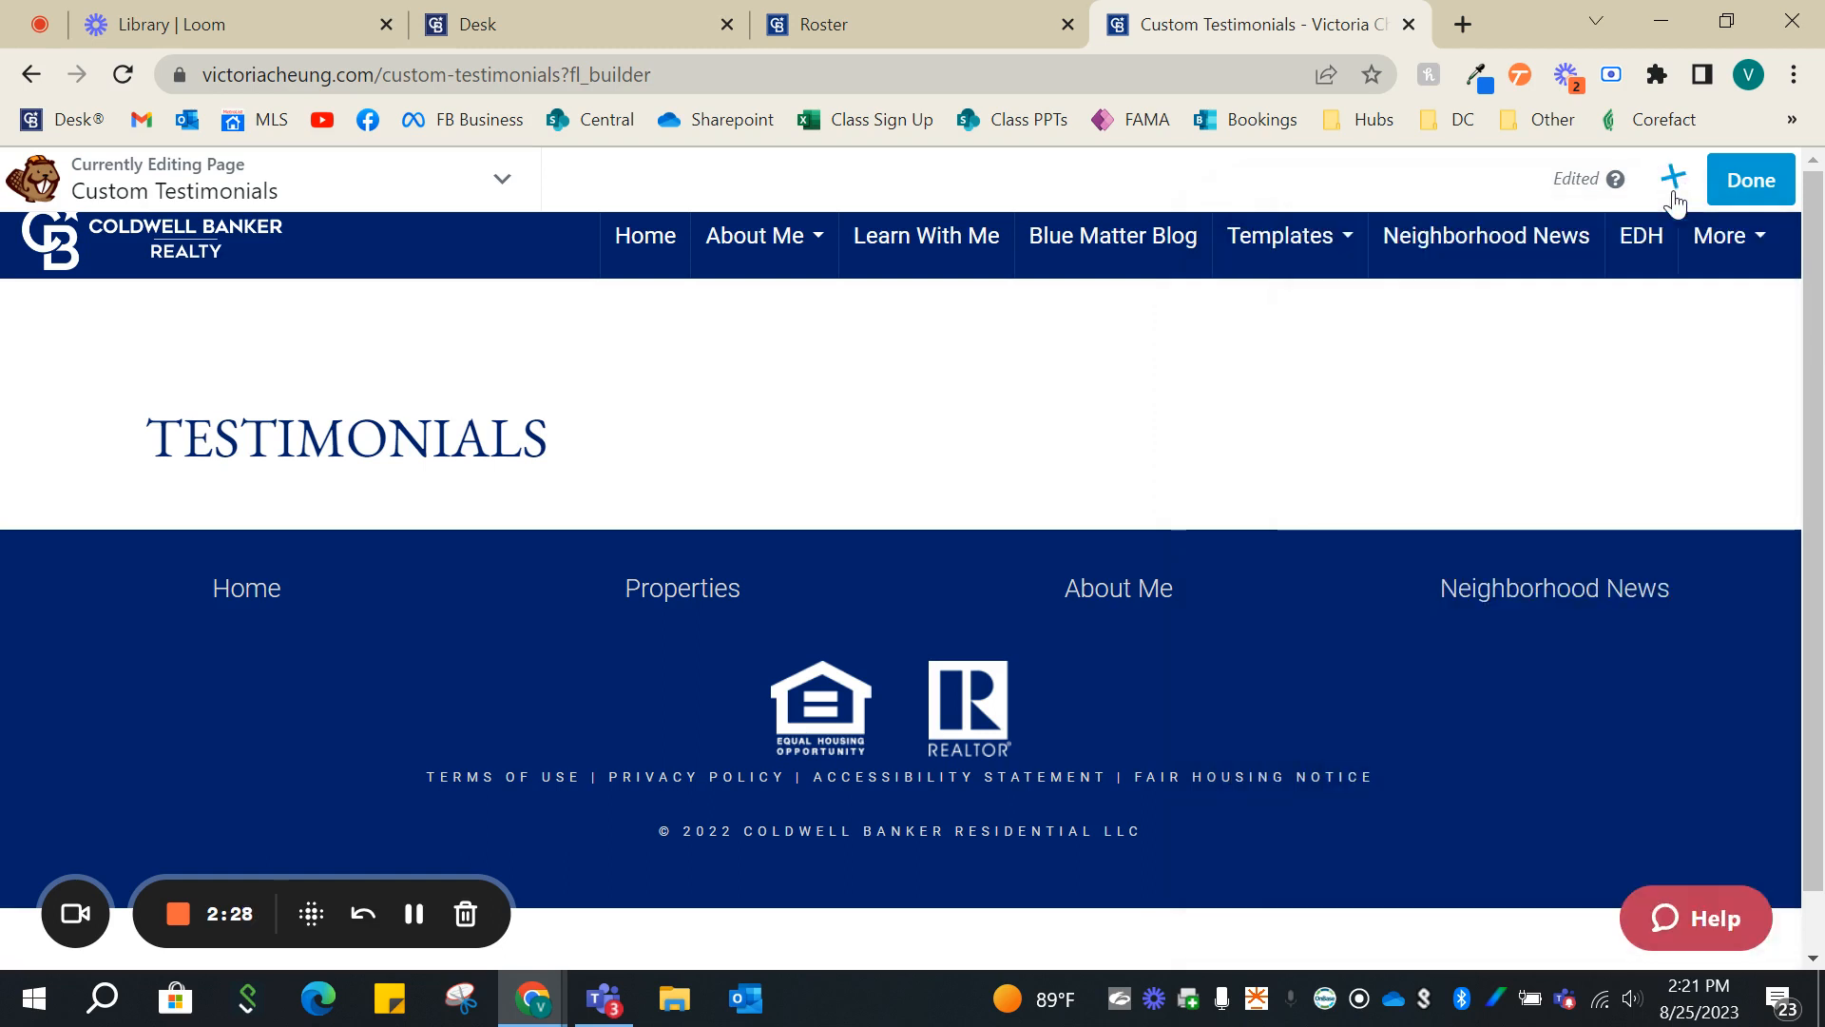
pyautogui.click(1673, 181)
pyautogui.click(1674, 190)
pyautogui.click(1674, 190)
pyautogui.click(1738, 317)
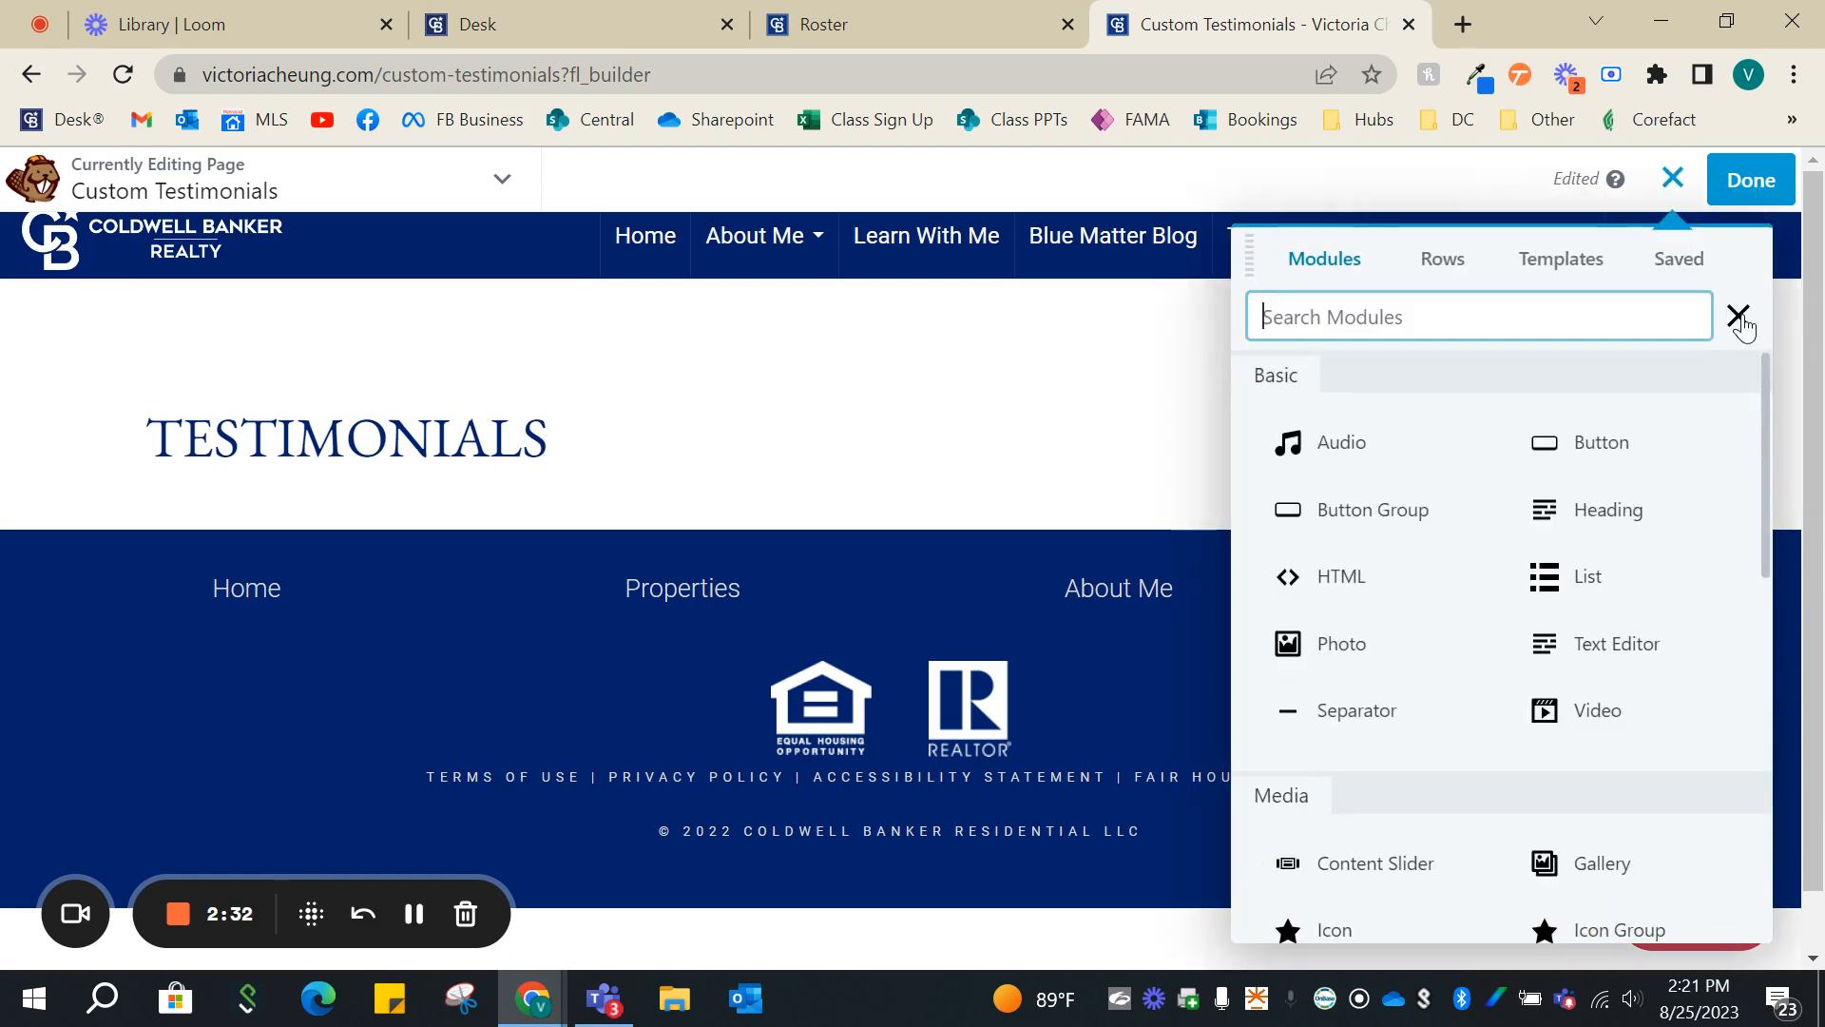
pyautogui.click(1559, 313)
pyautogui.write('testi')
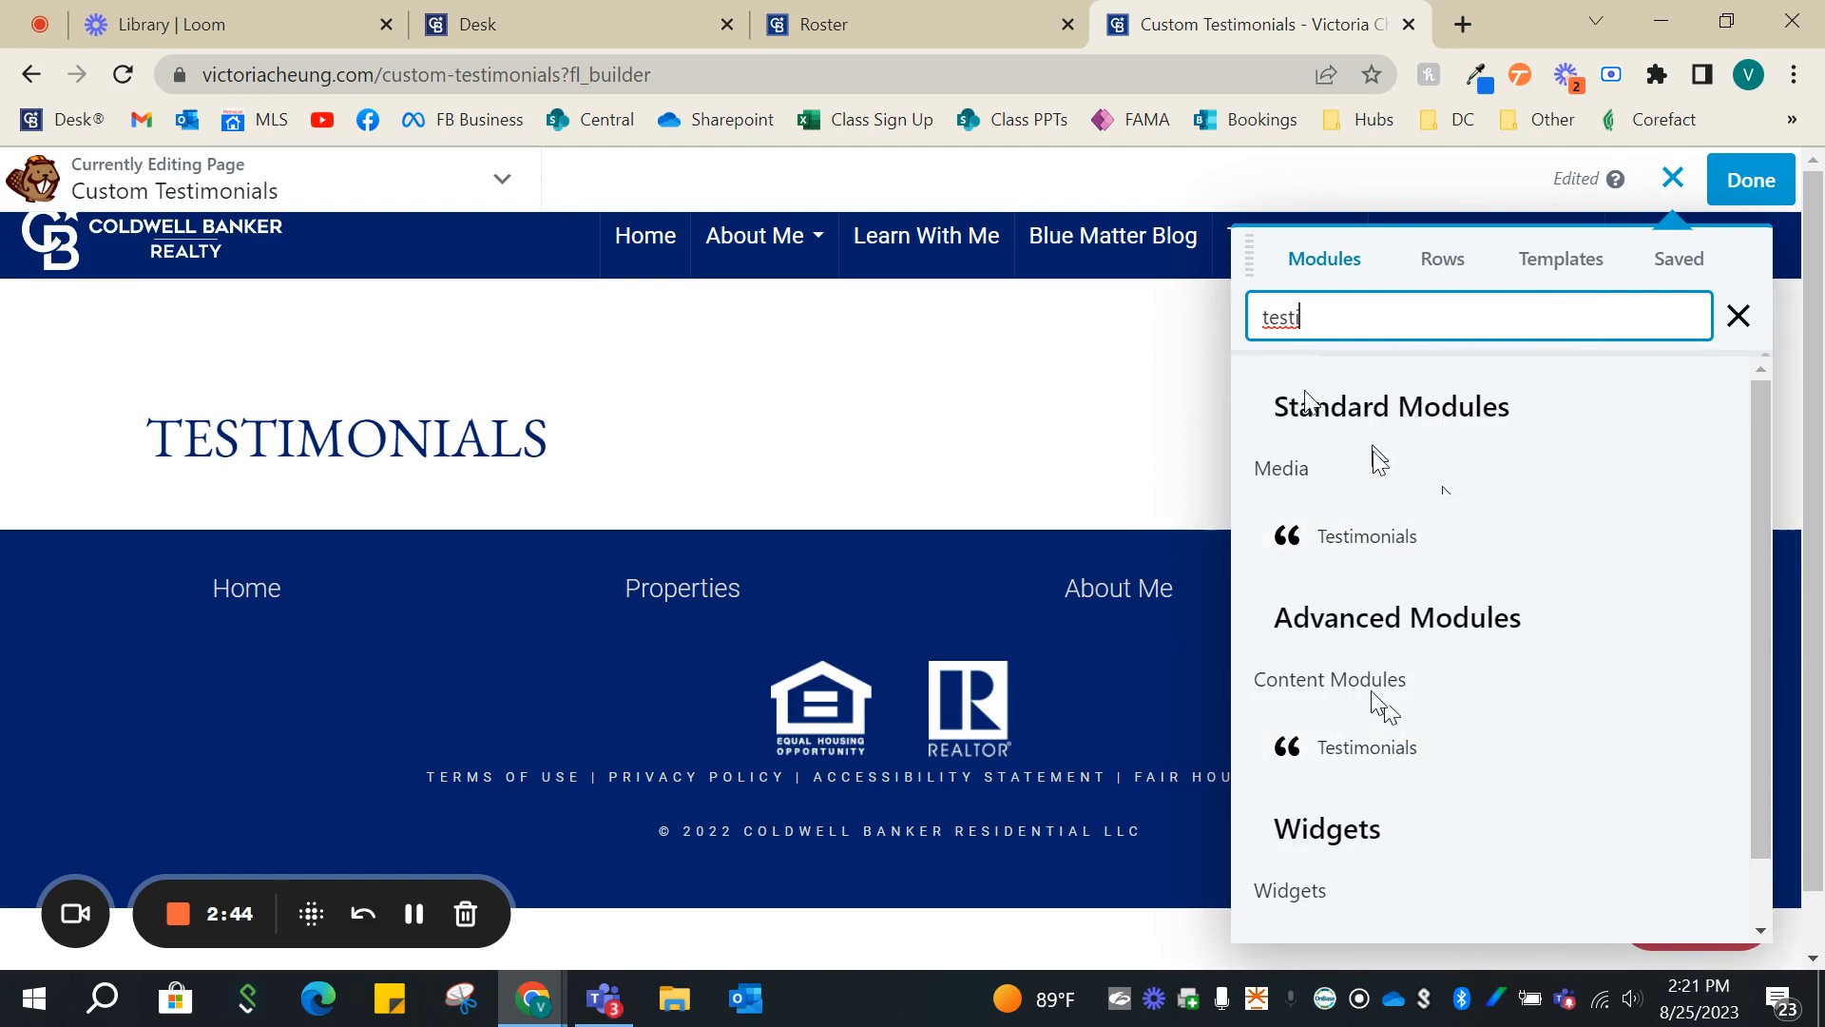
pyautogui.moveTo(1368, 535); pyautogui.dragTo(789, 683)
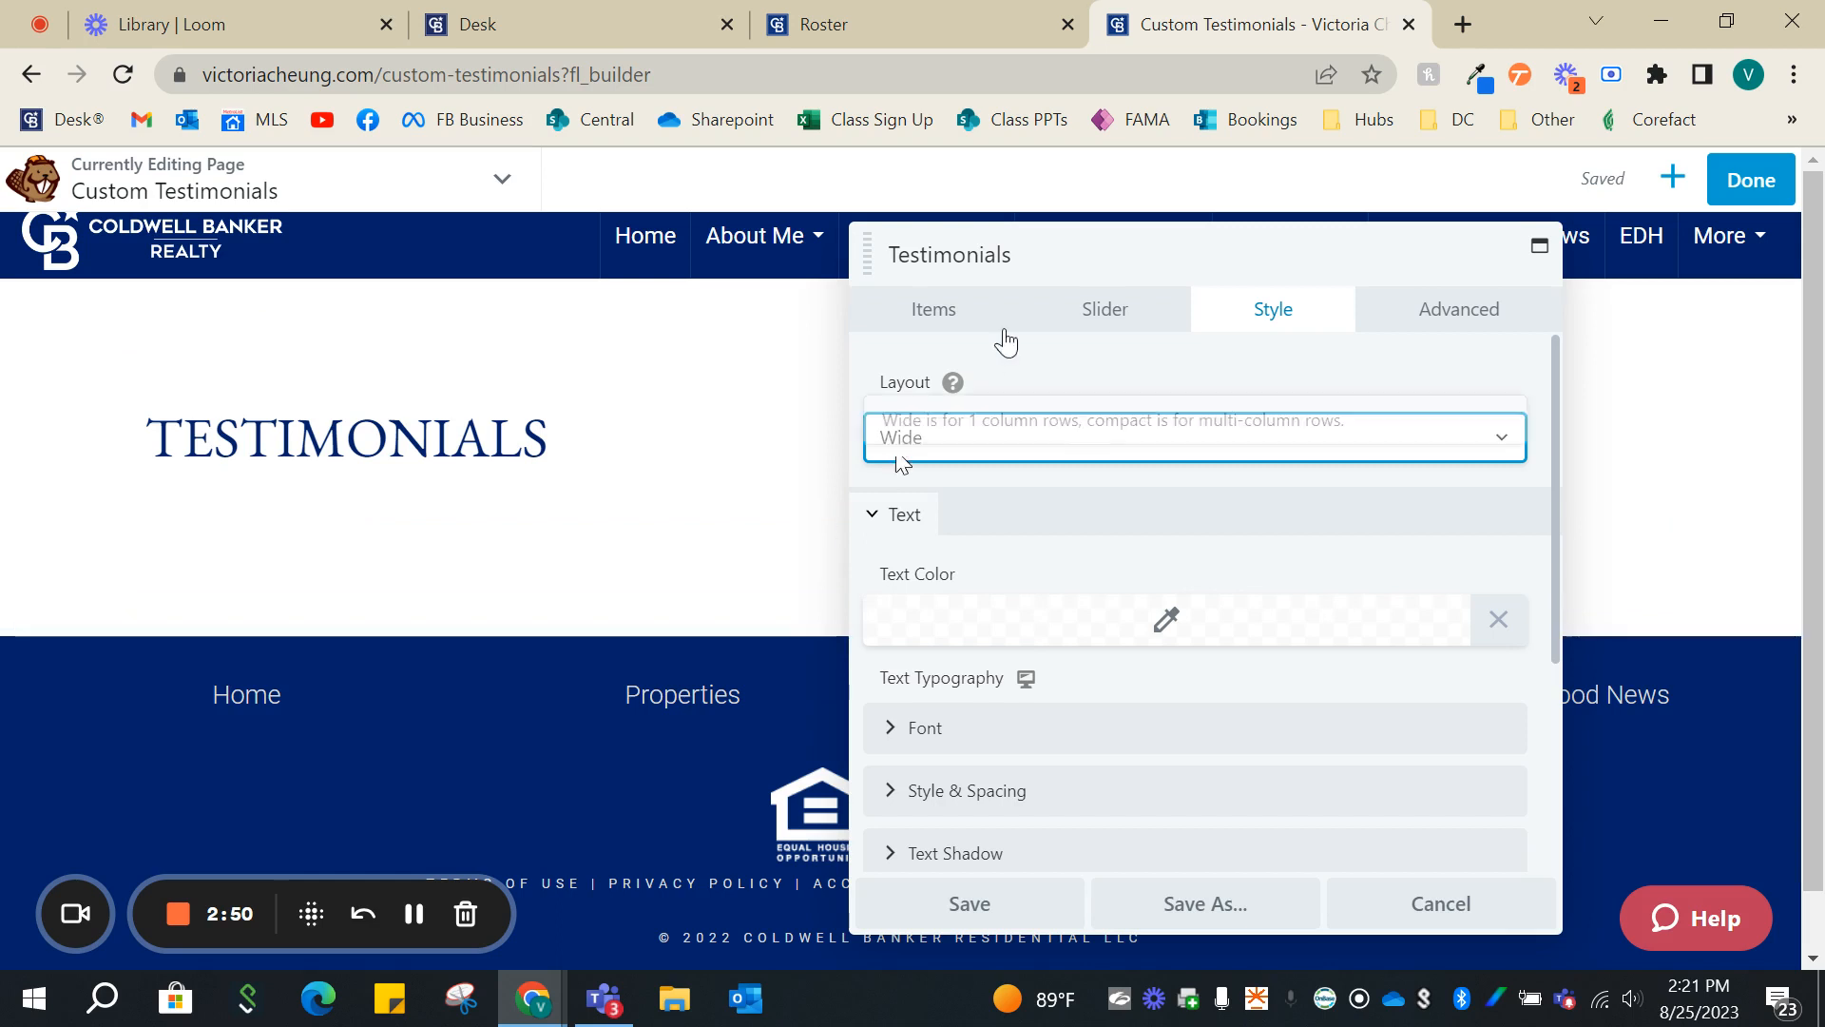
# - Keep the module's Wide layout, then fill the first testimonial with a short sentence calling the agent awesome and save it
pyautogui.click(1000, 435)
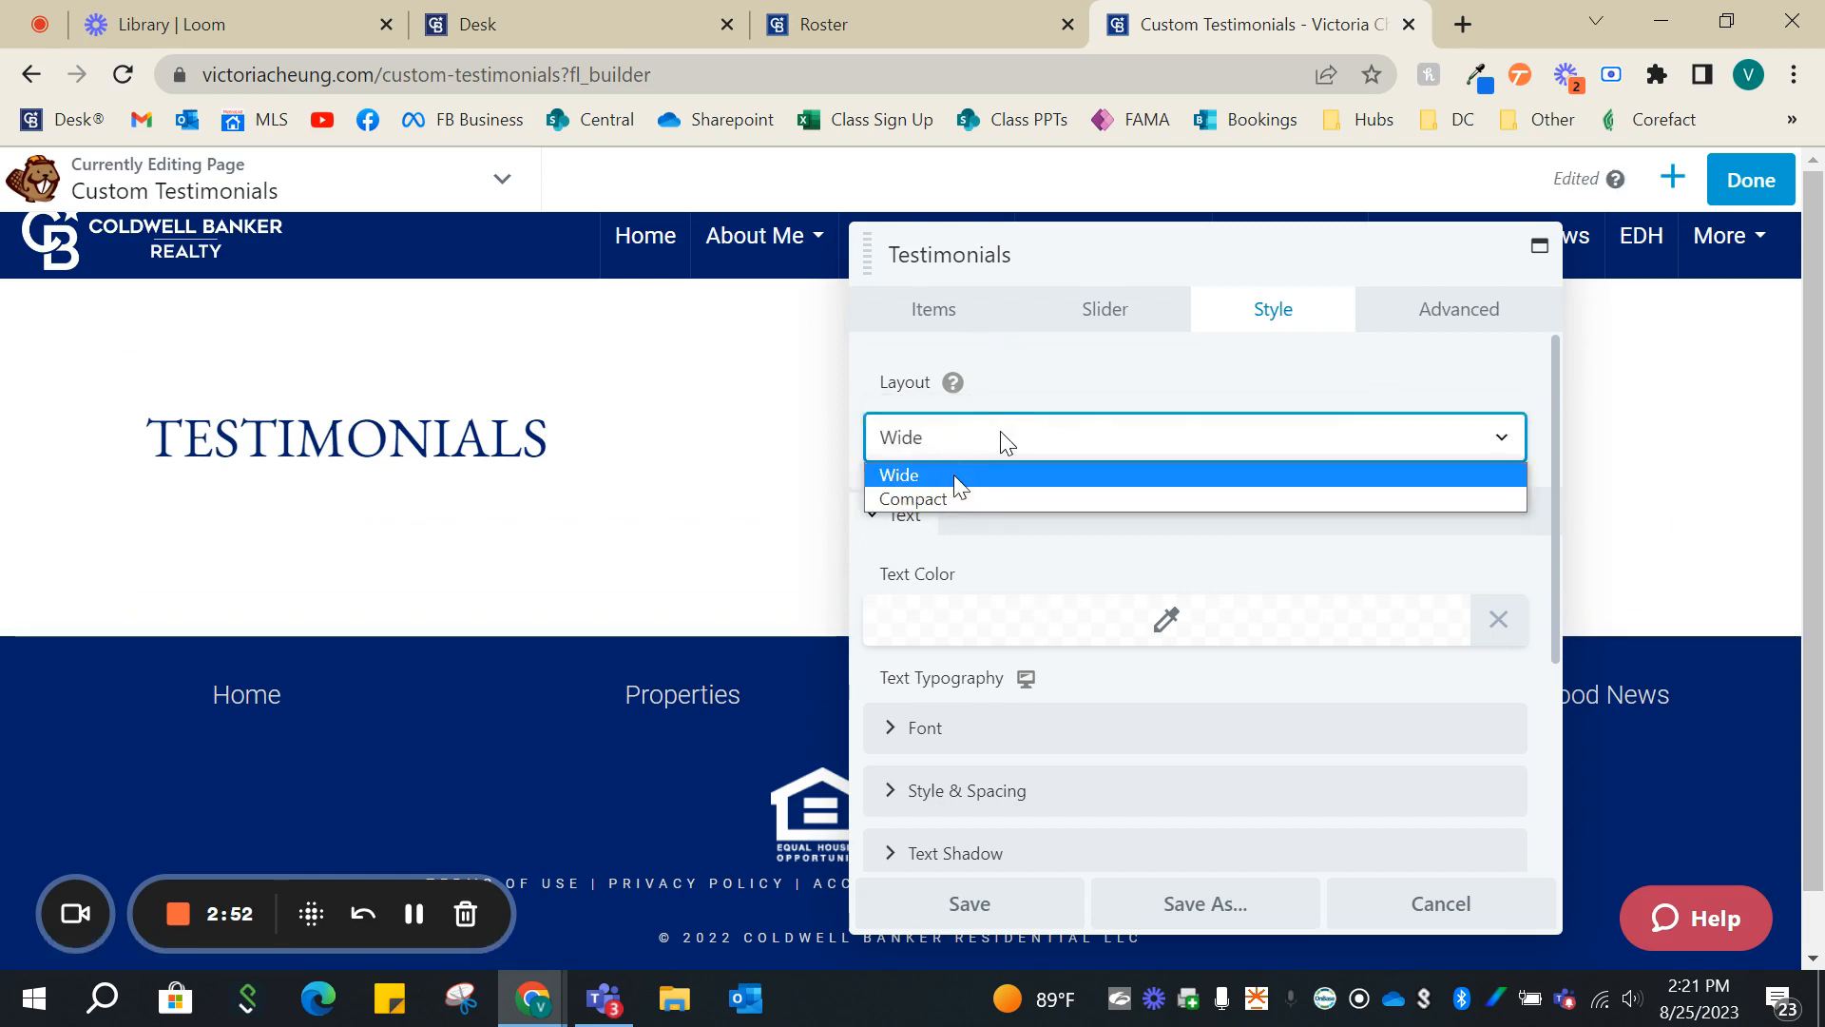
pyautogui.click(1044, 385)
pyautogui.click(978, 328)
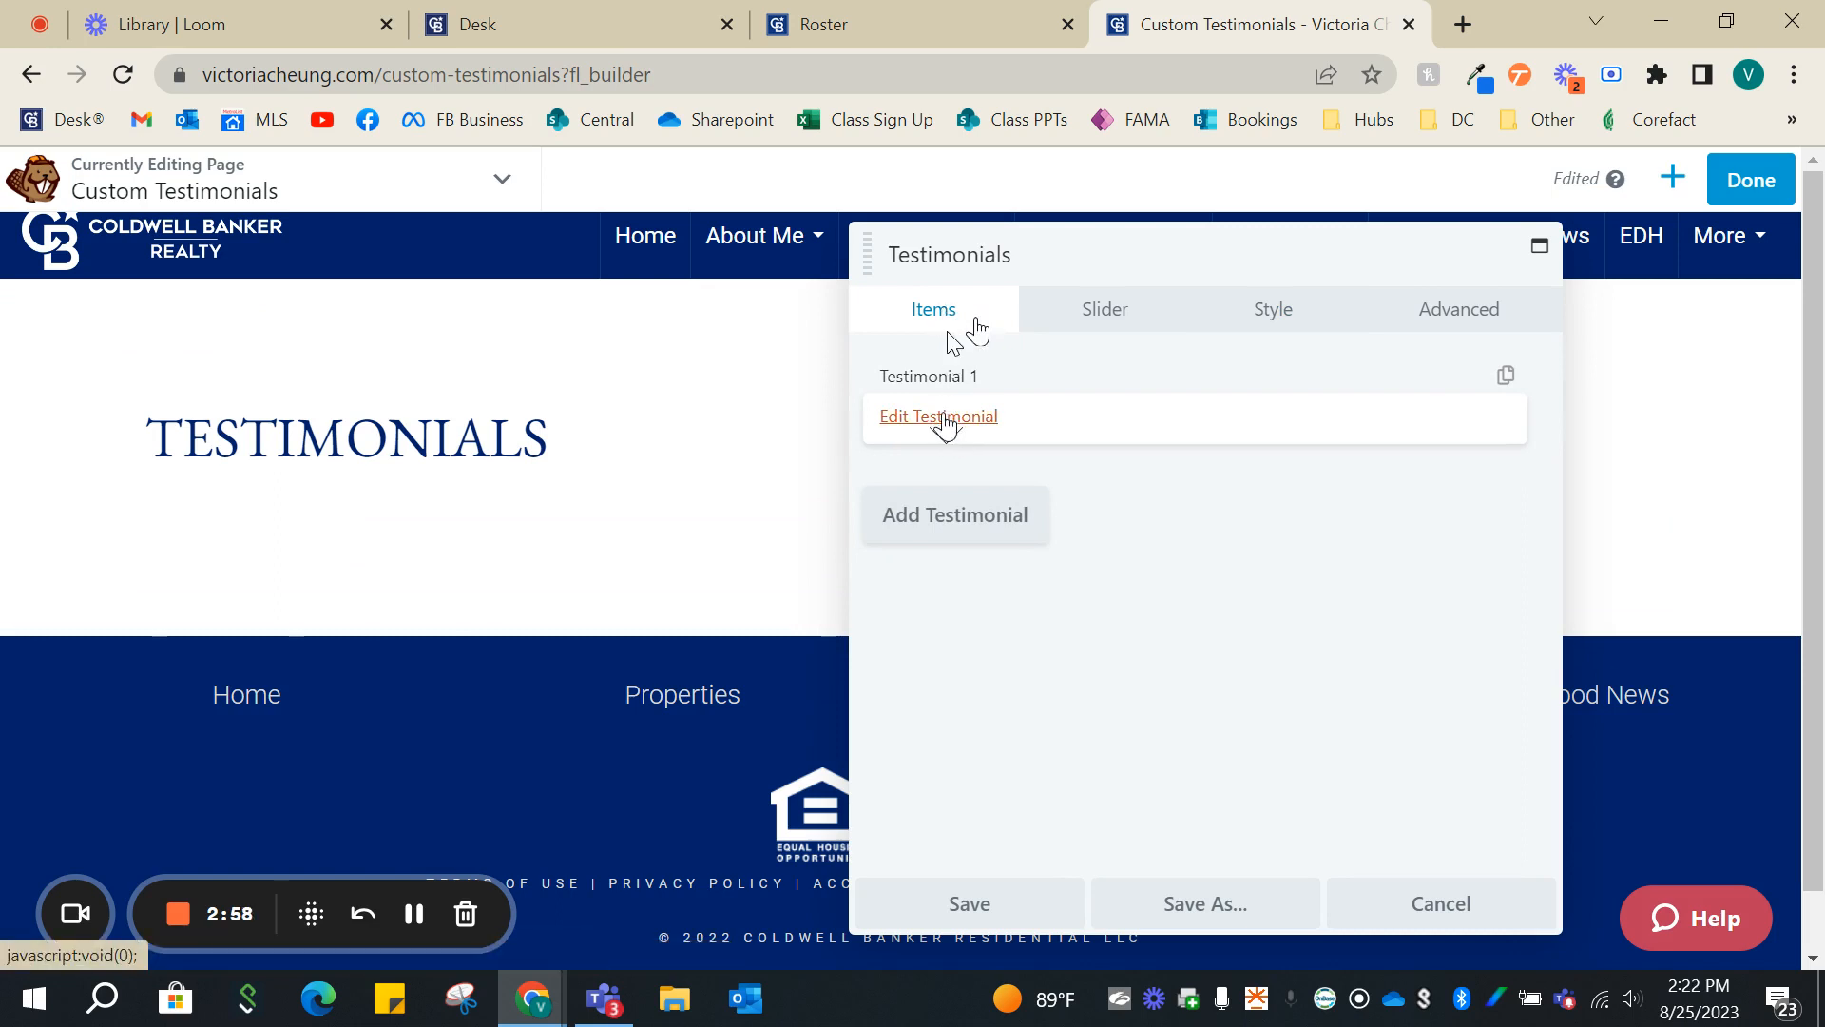
pyautogui.click(943, 427)
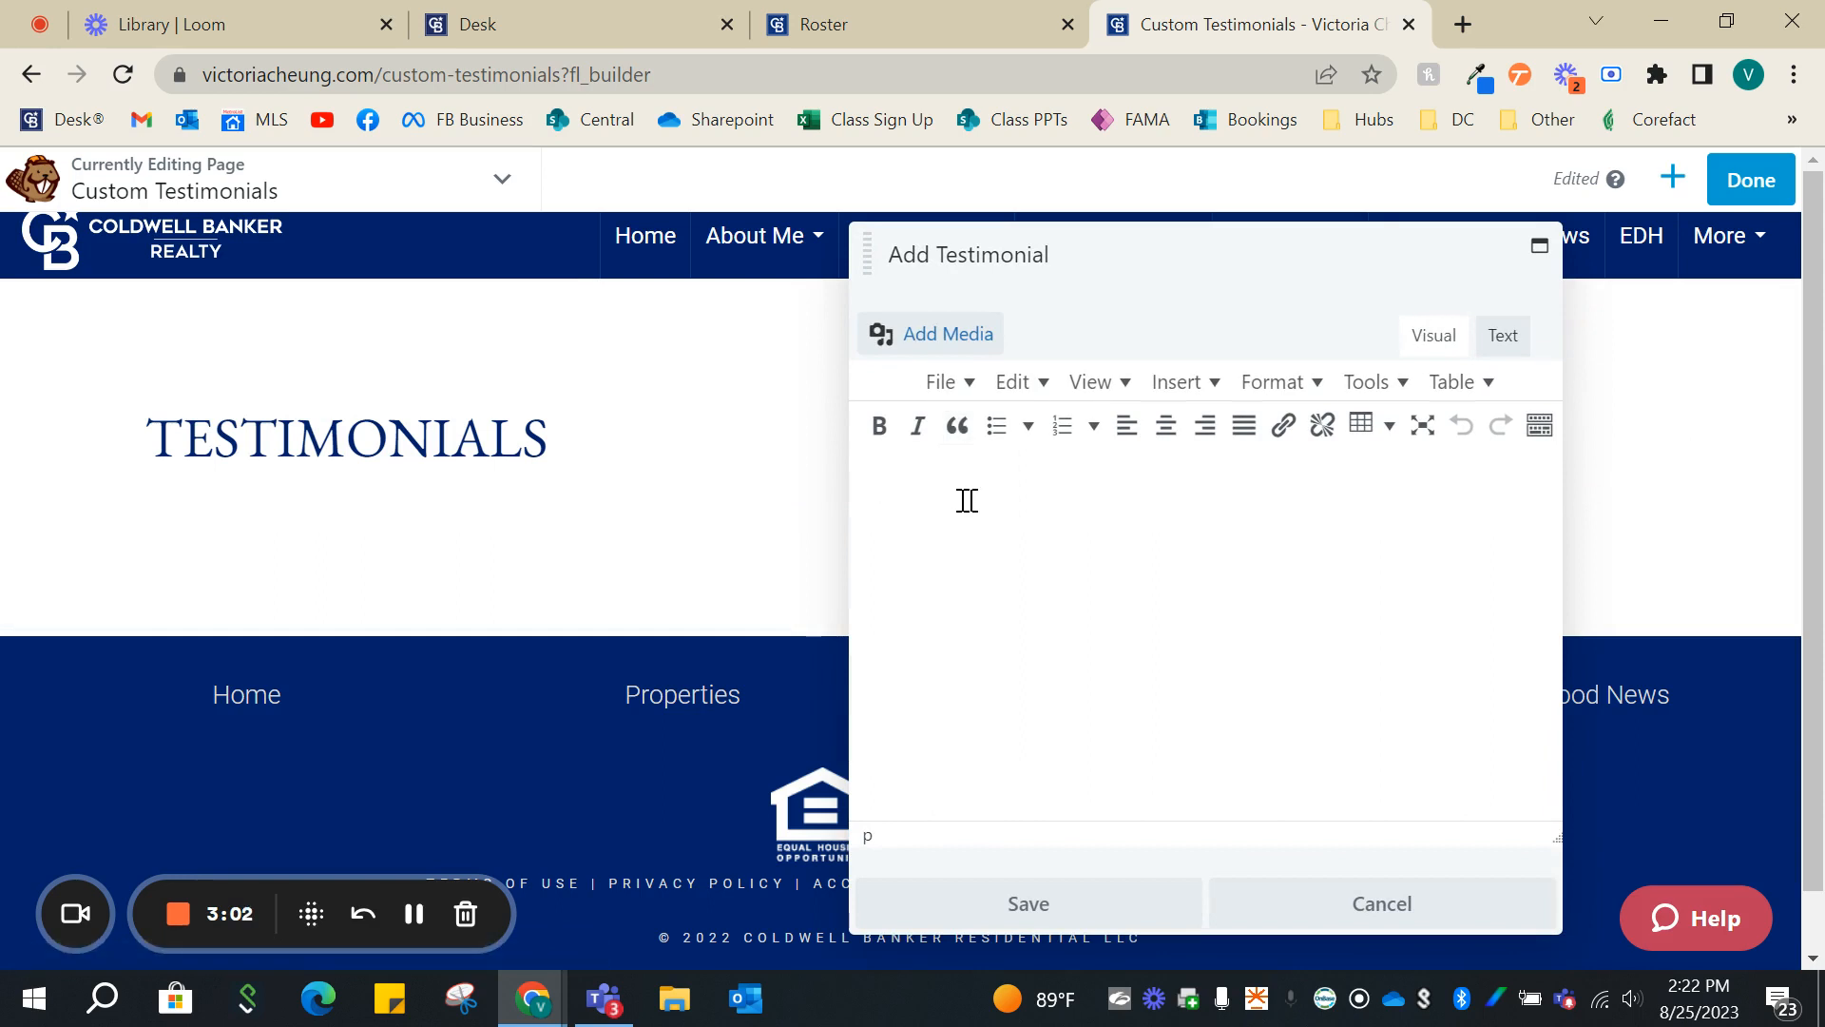
pyautogui.write('Victoria was awesome!')
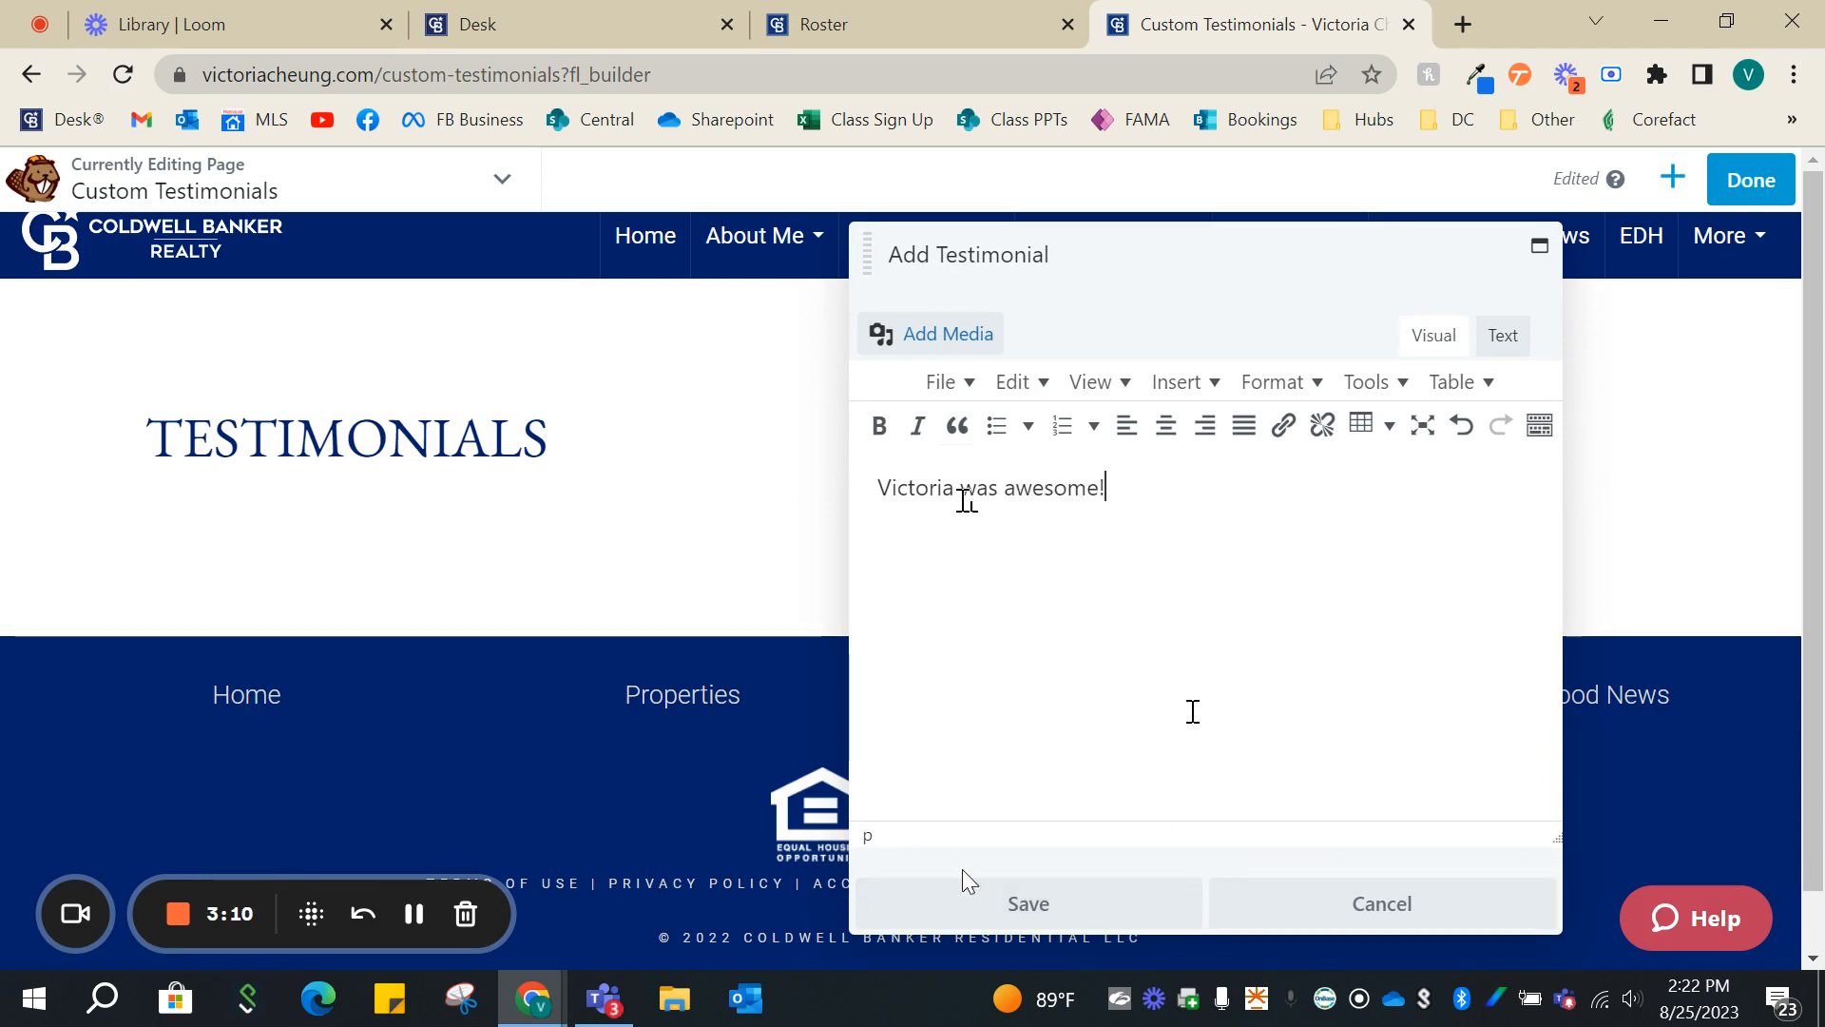
pyautogui.click(1092, 911)
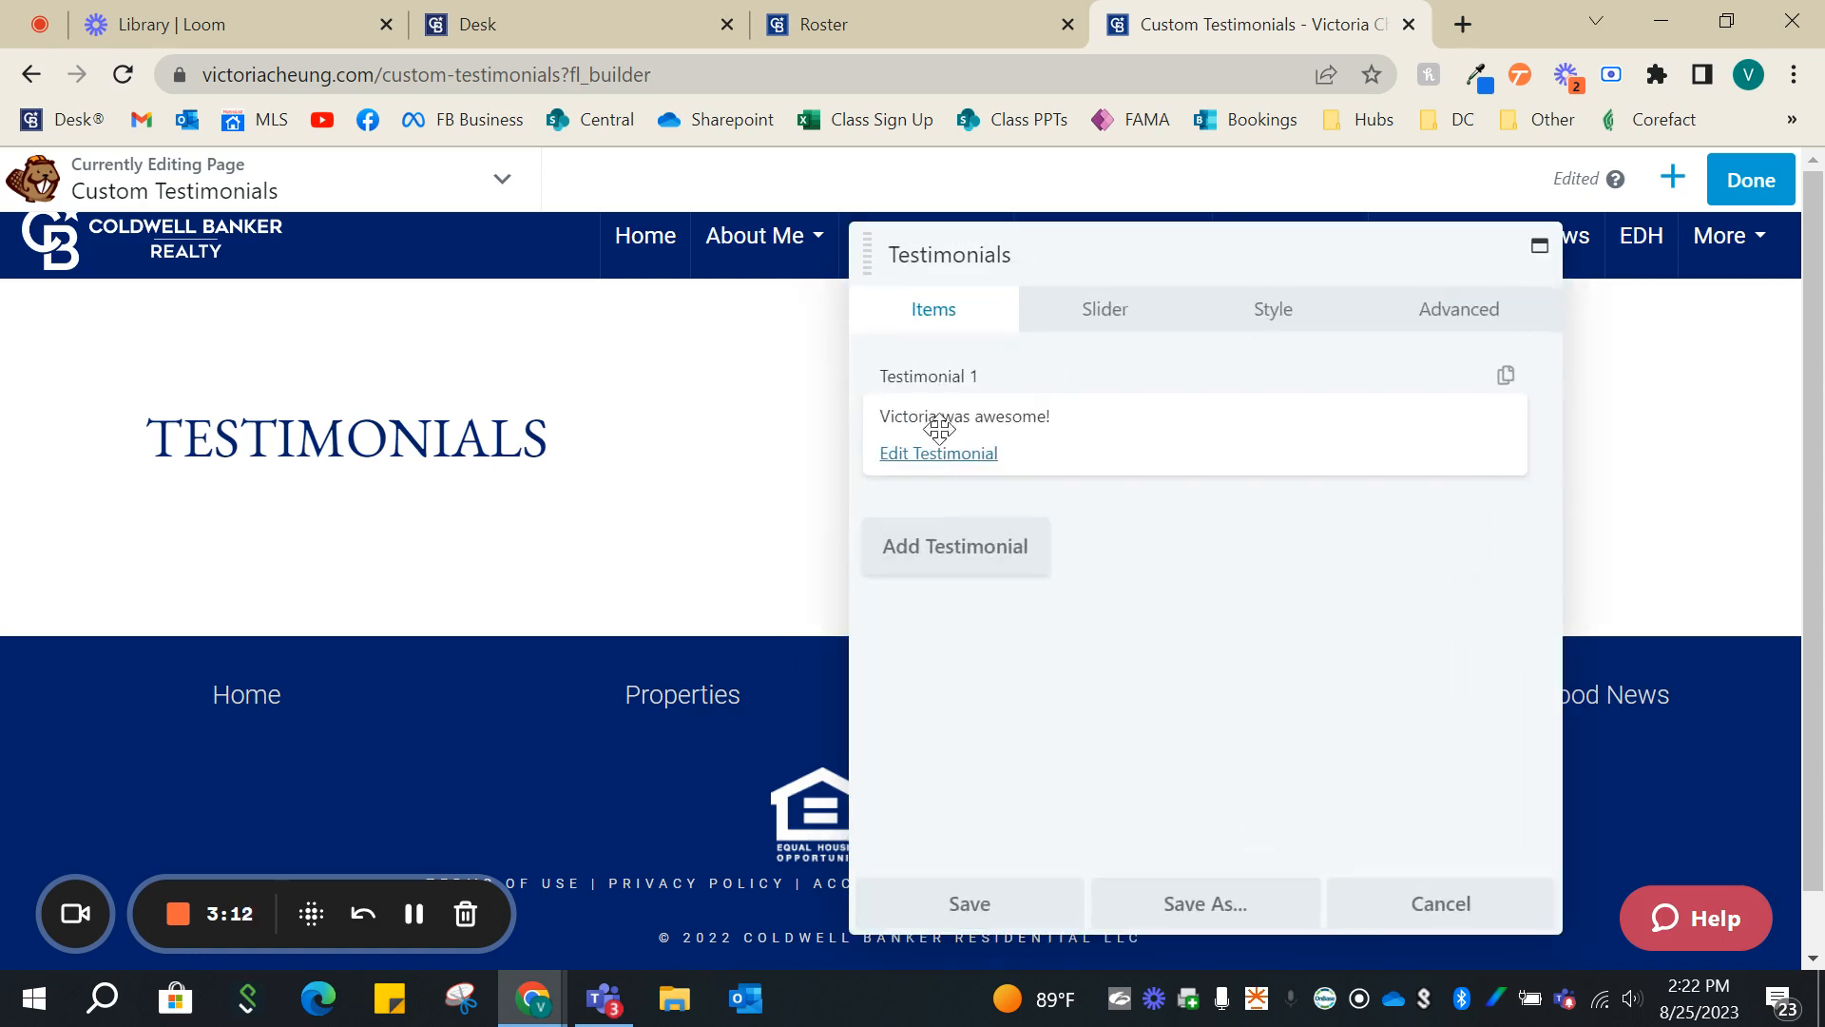
# - Review the Testimonials module's slider settings, including the Auto Play and Transition options
pyautogui.click(1098, 312)
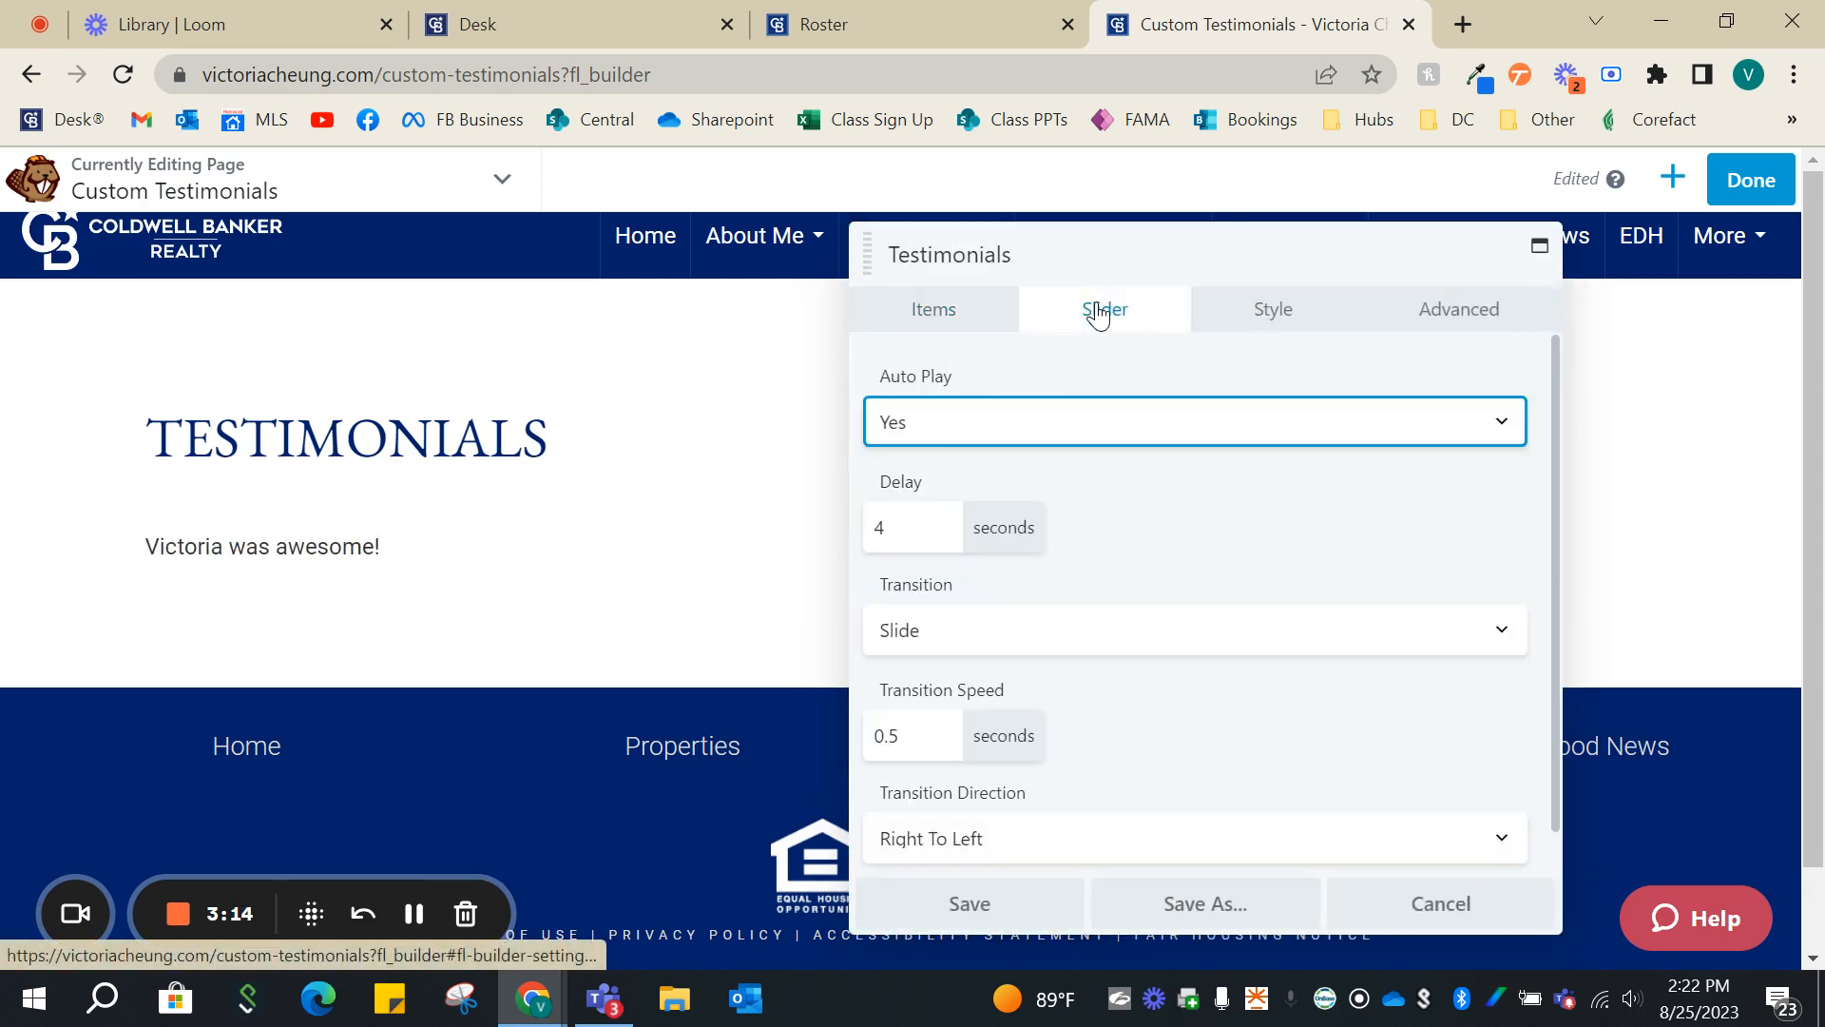
pyautogui.click(1083, 426)
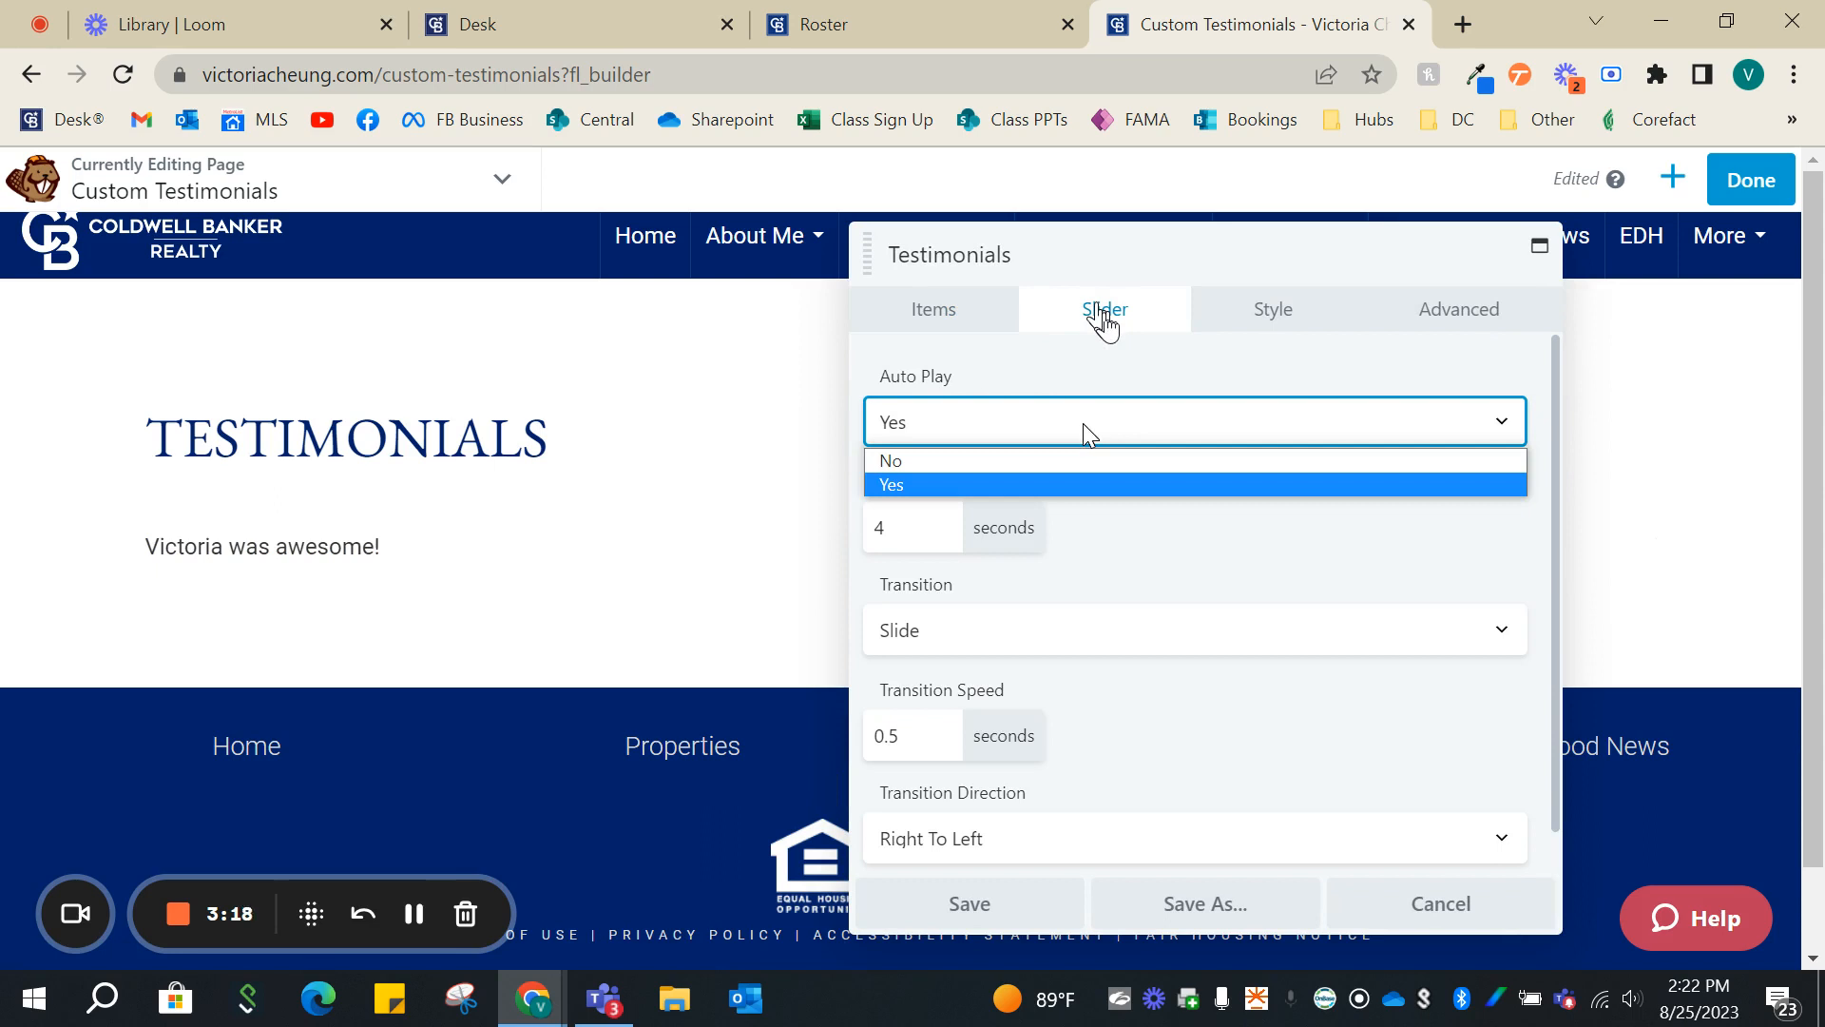
pyautogui.click(1093, 627)
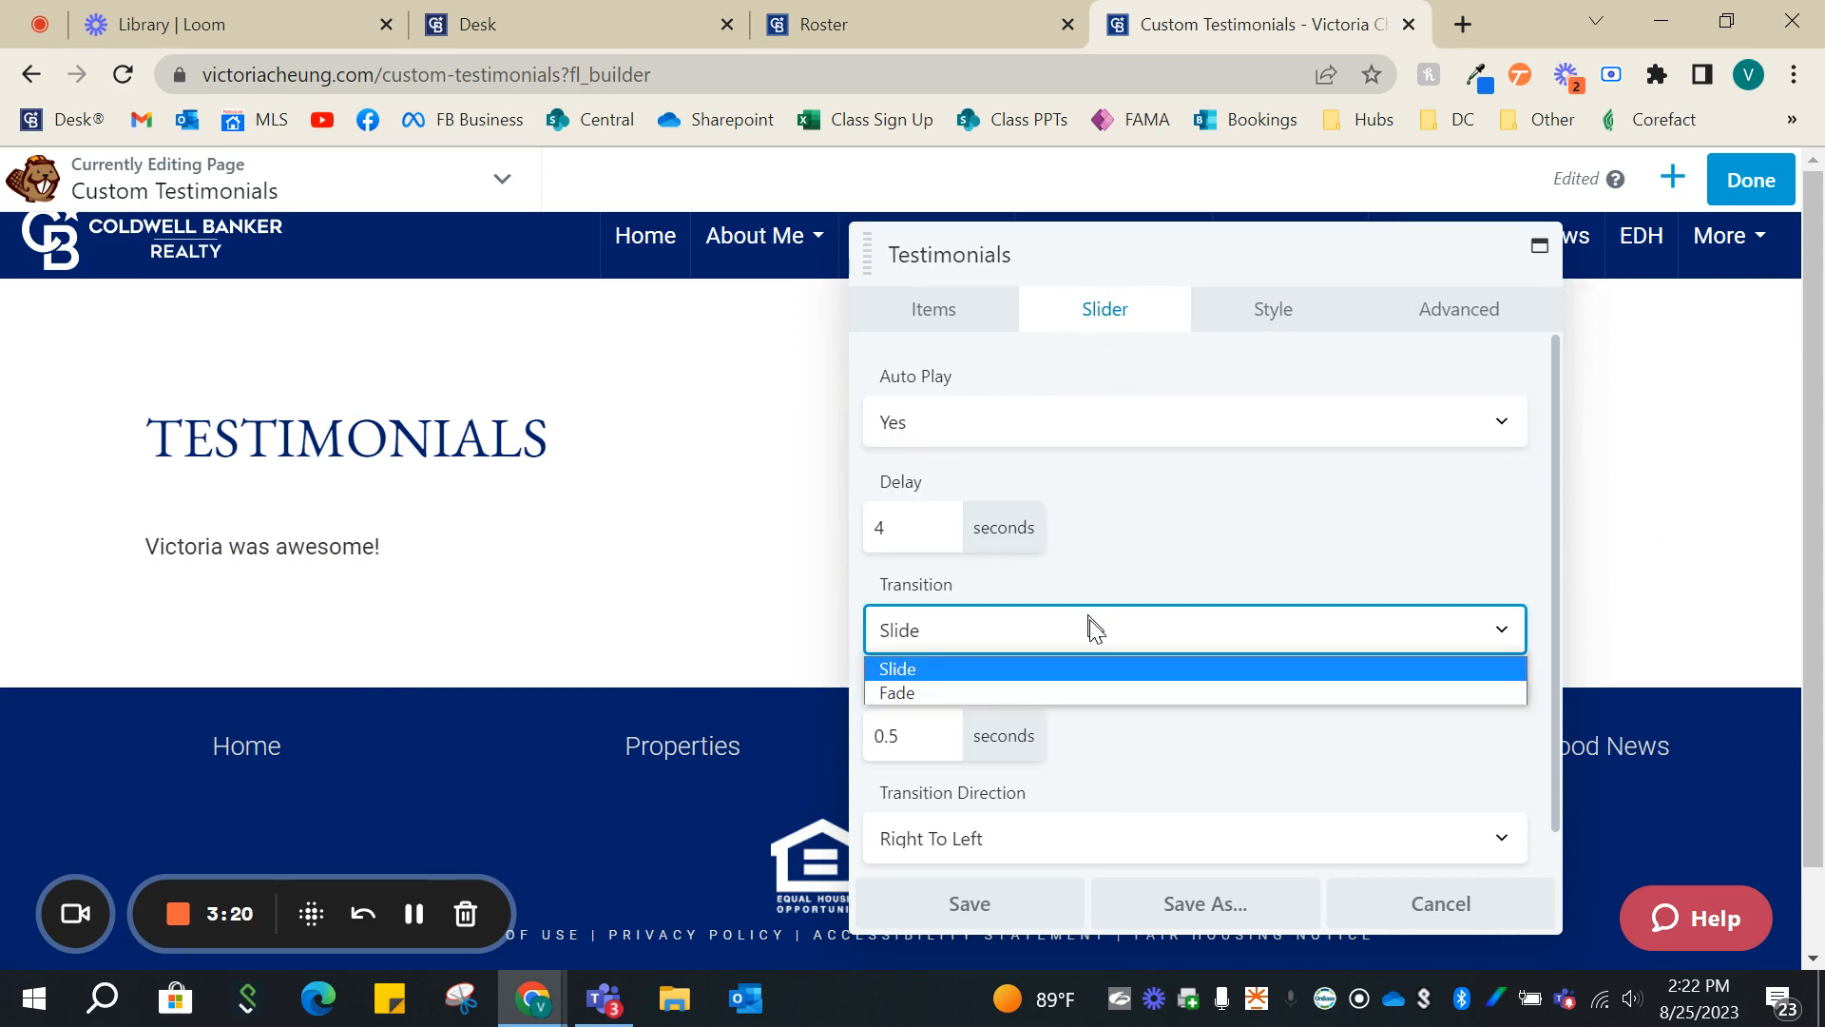
pyautogui.click(1095, 627)
pyautogui.scroll(-1, 1212, 403)
pyautogui.scroll(1, 1214, 390)
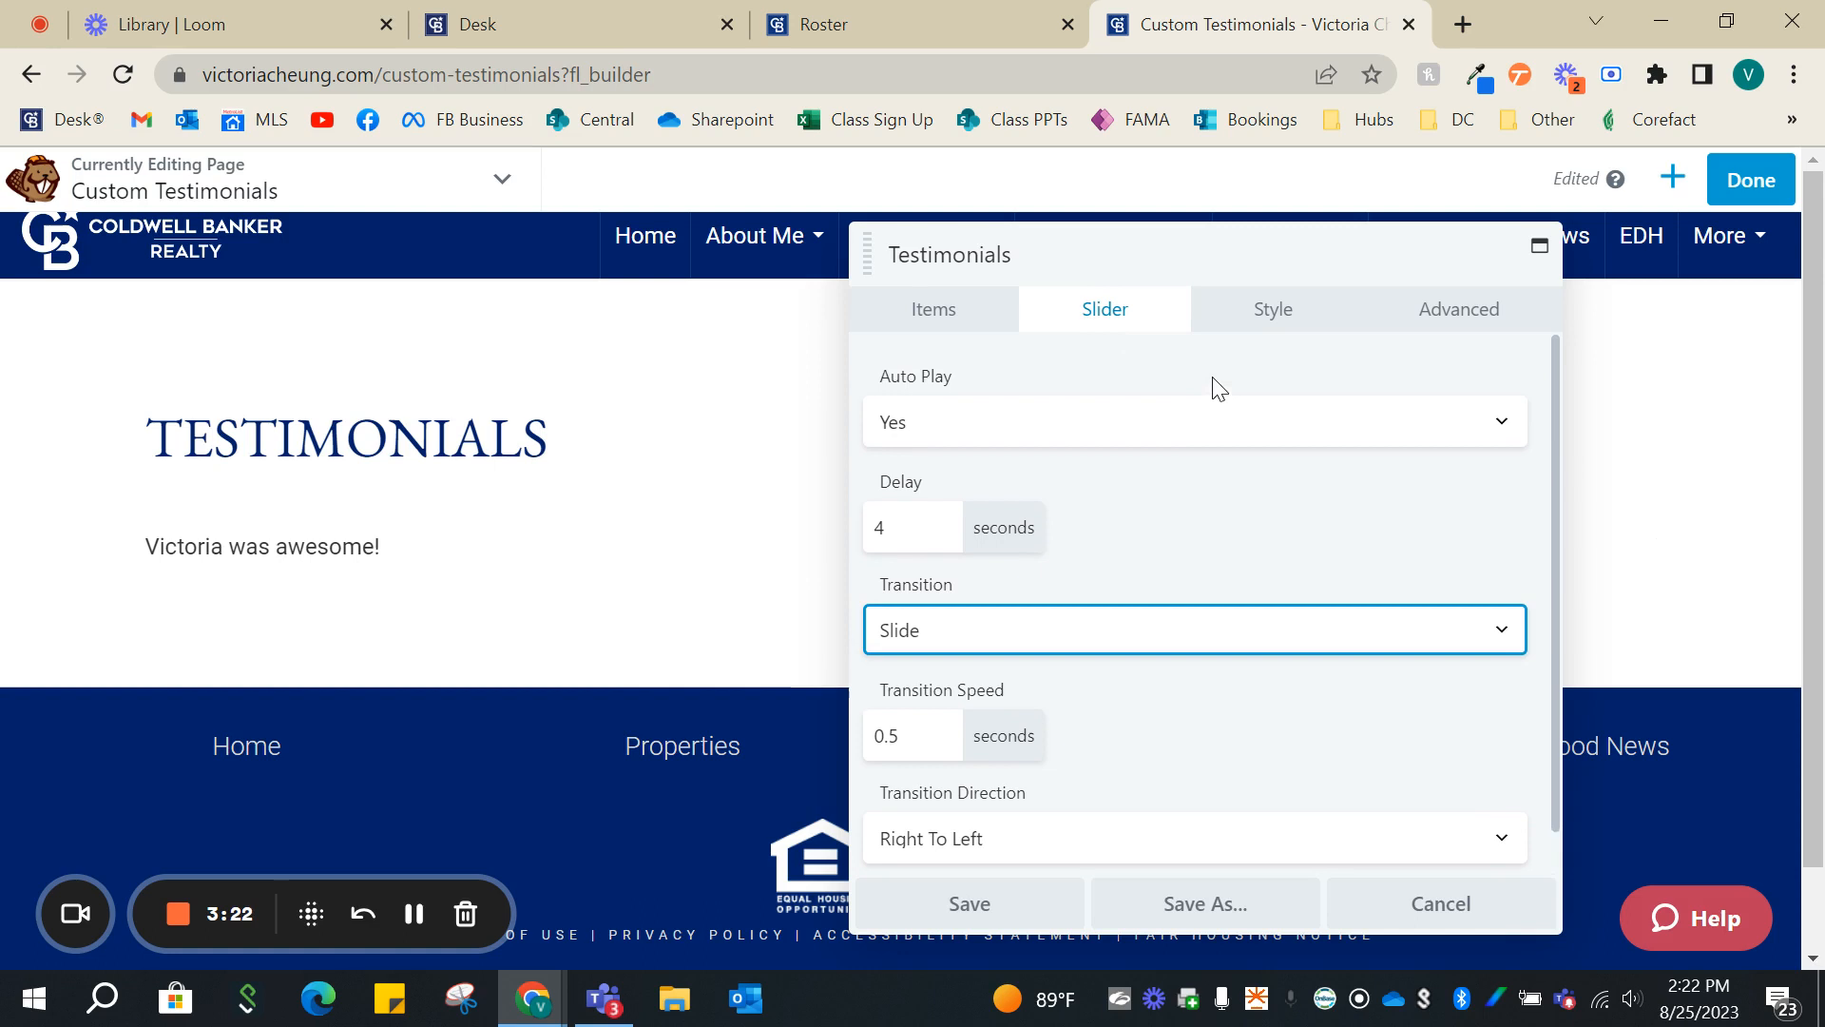
# - Set the testimonial text's font family to EB Garamond in the module's style settings
pyautogui.click(1268, 307)
pyautogui.scroll(-2, 1178, 495)
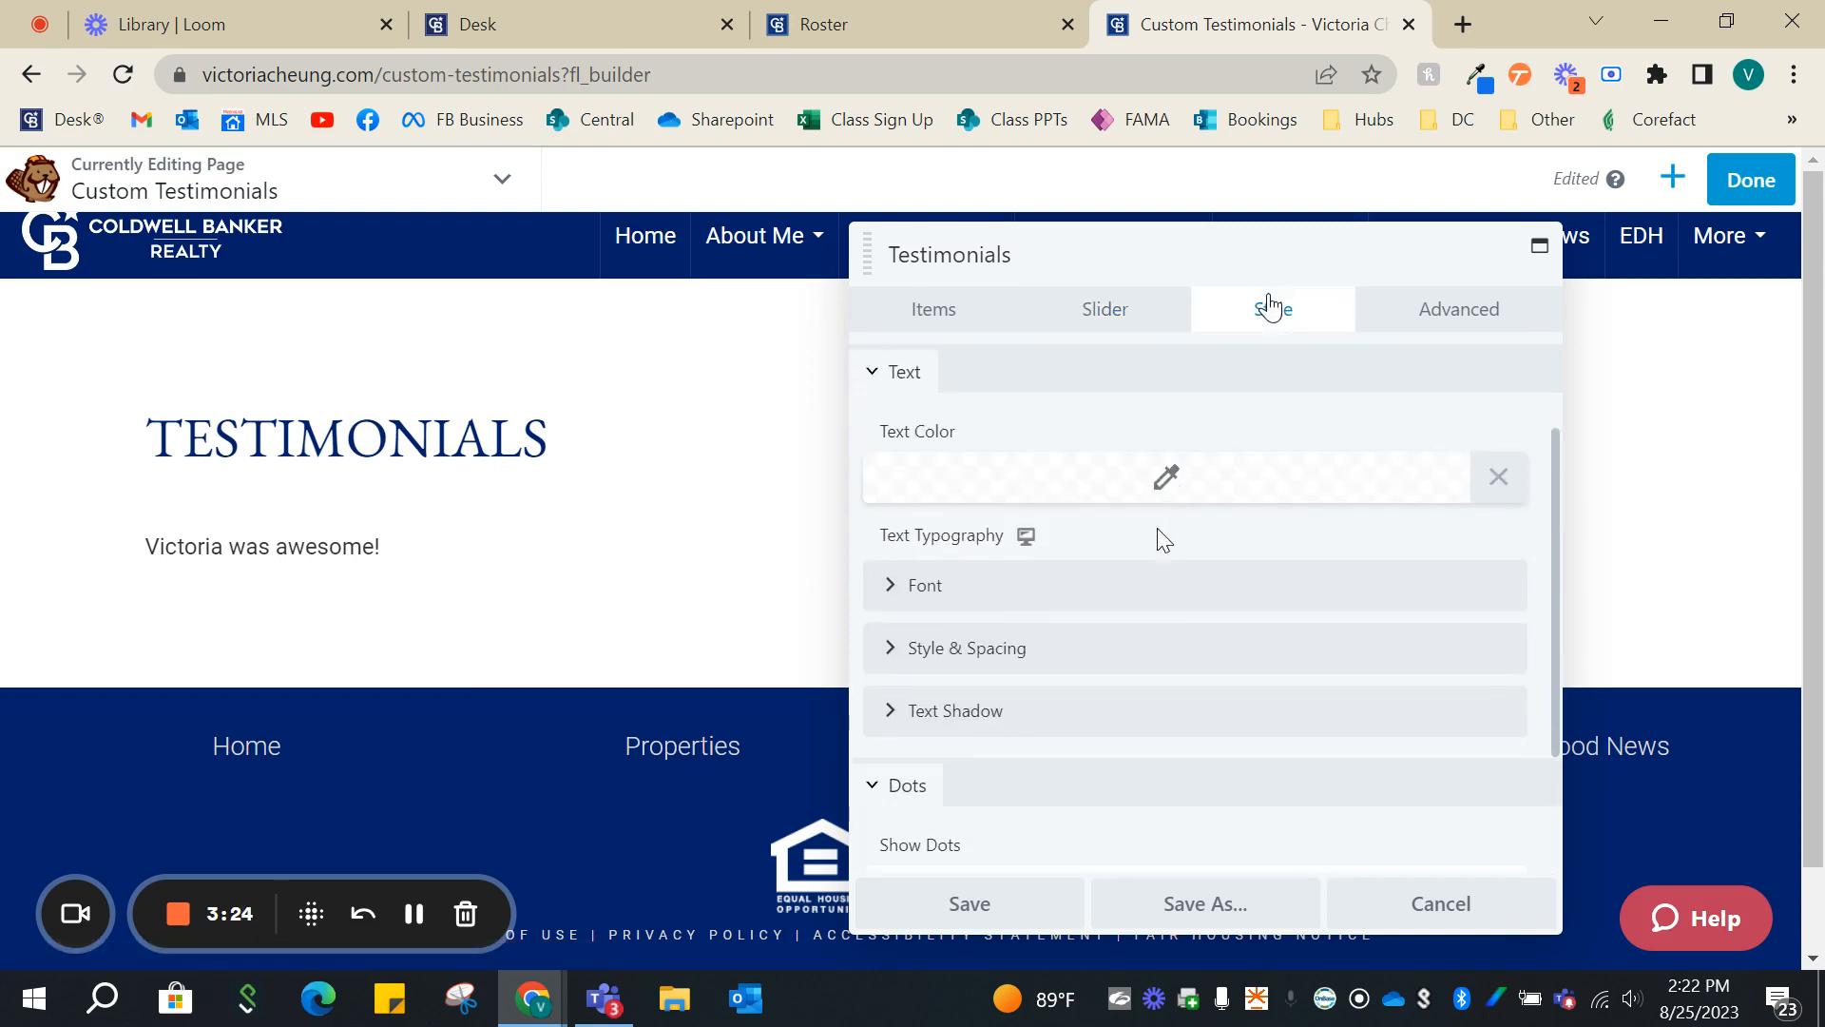
pyautogui.click(1120, 601)
pyautogui.scroll(-4, 1136, 618)
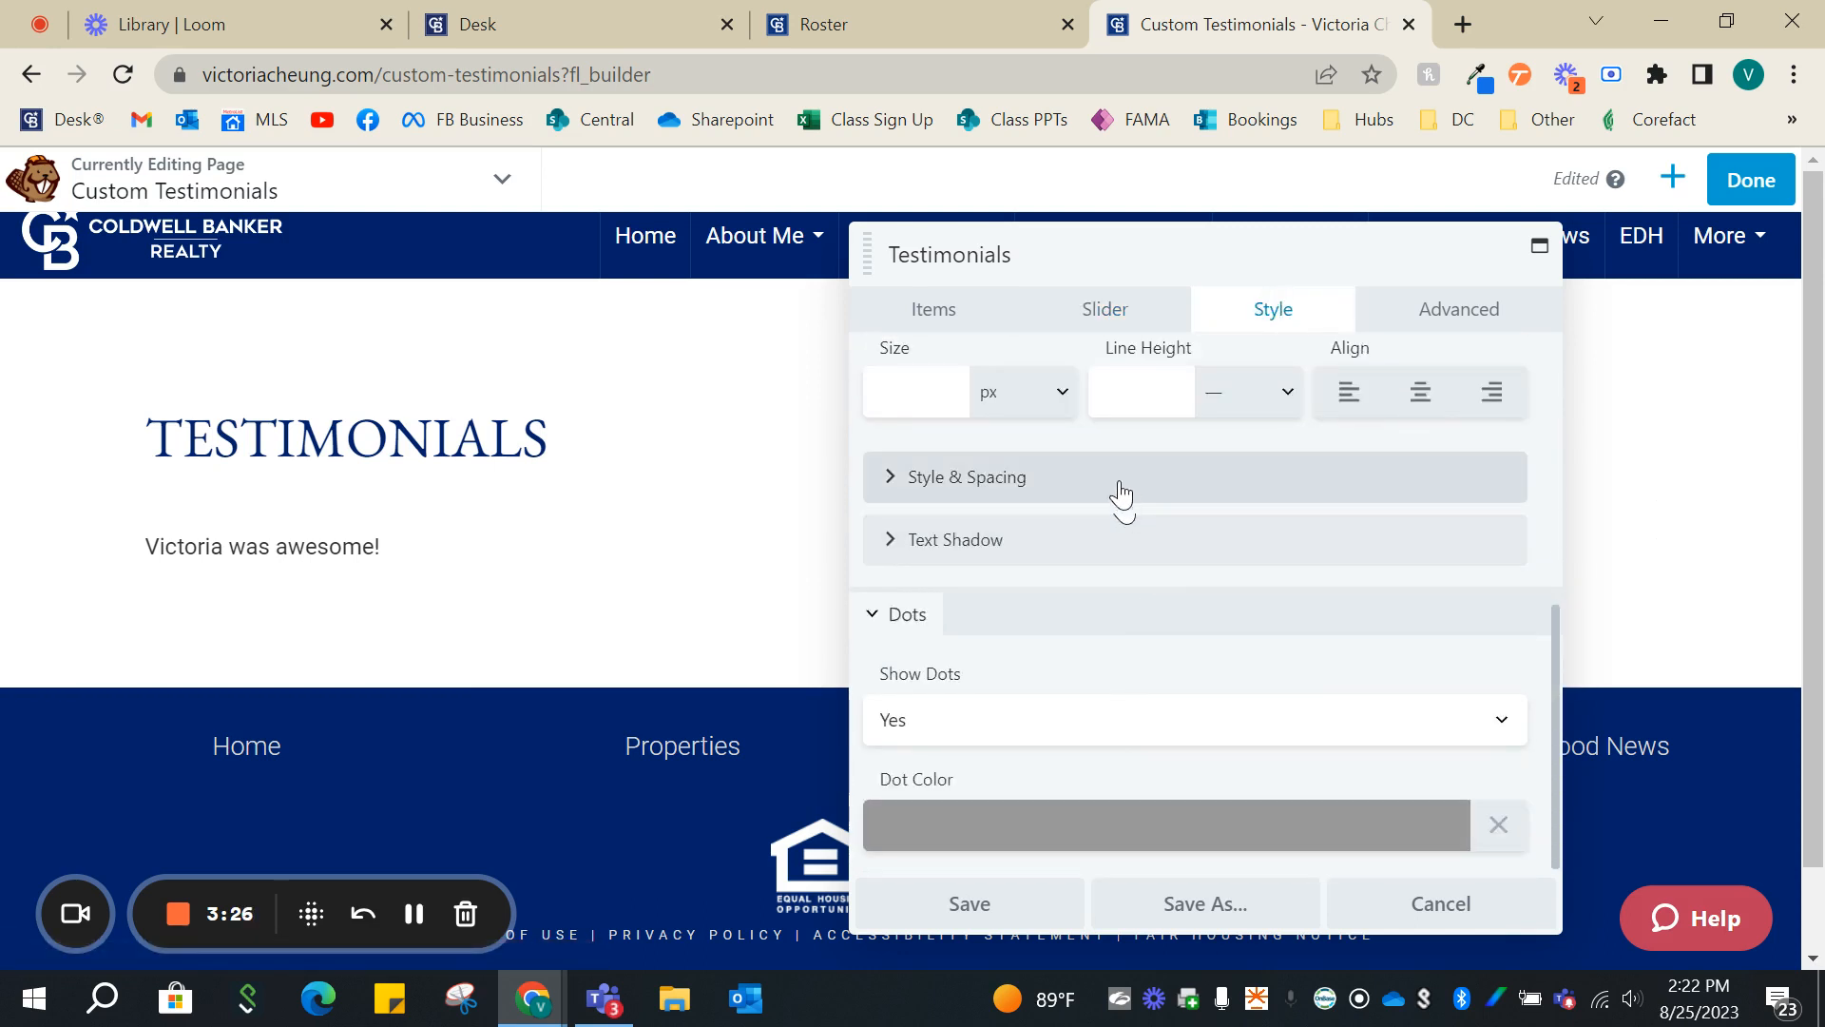
pyautogui.scroll(2, 1126, 504)
pyautogui.click(1059, 442)
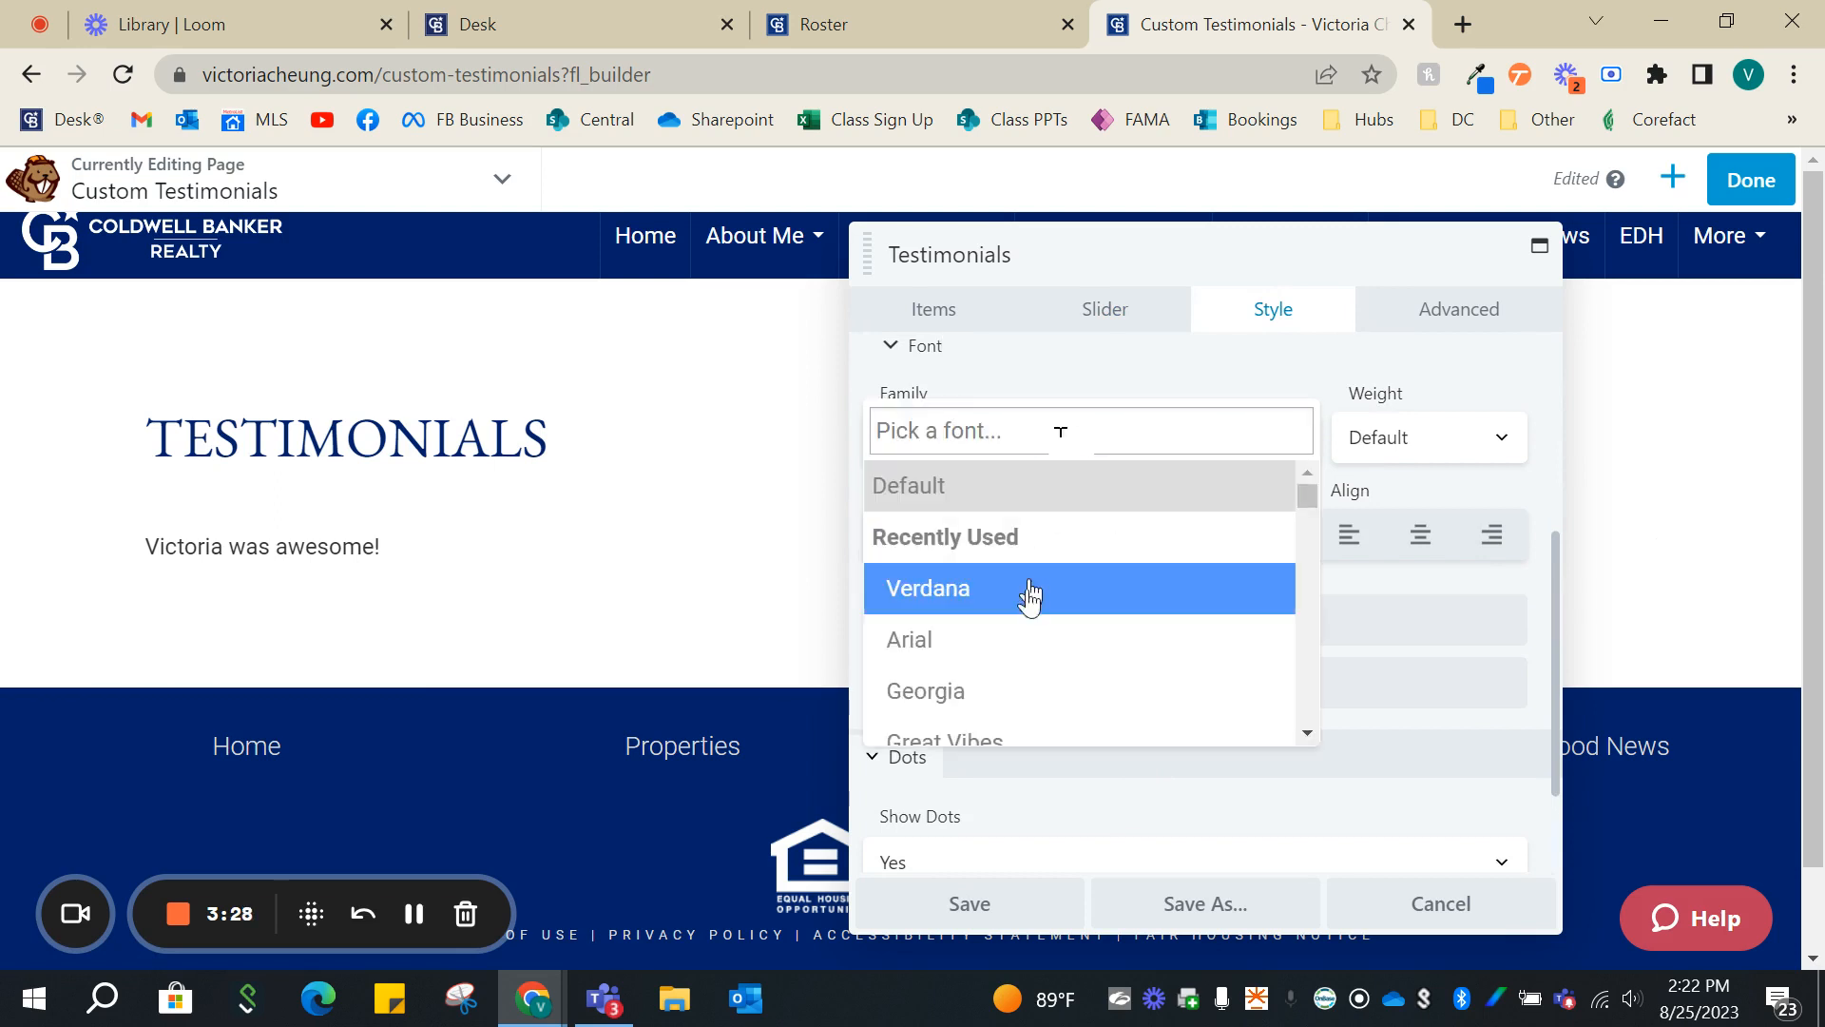
pyautogui.scroll(-2, 1030, 636)
pyautogui.click(1009, 693)
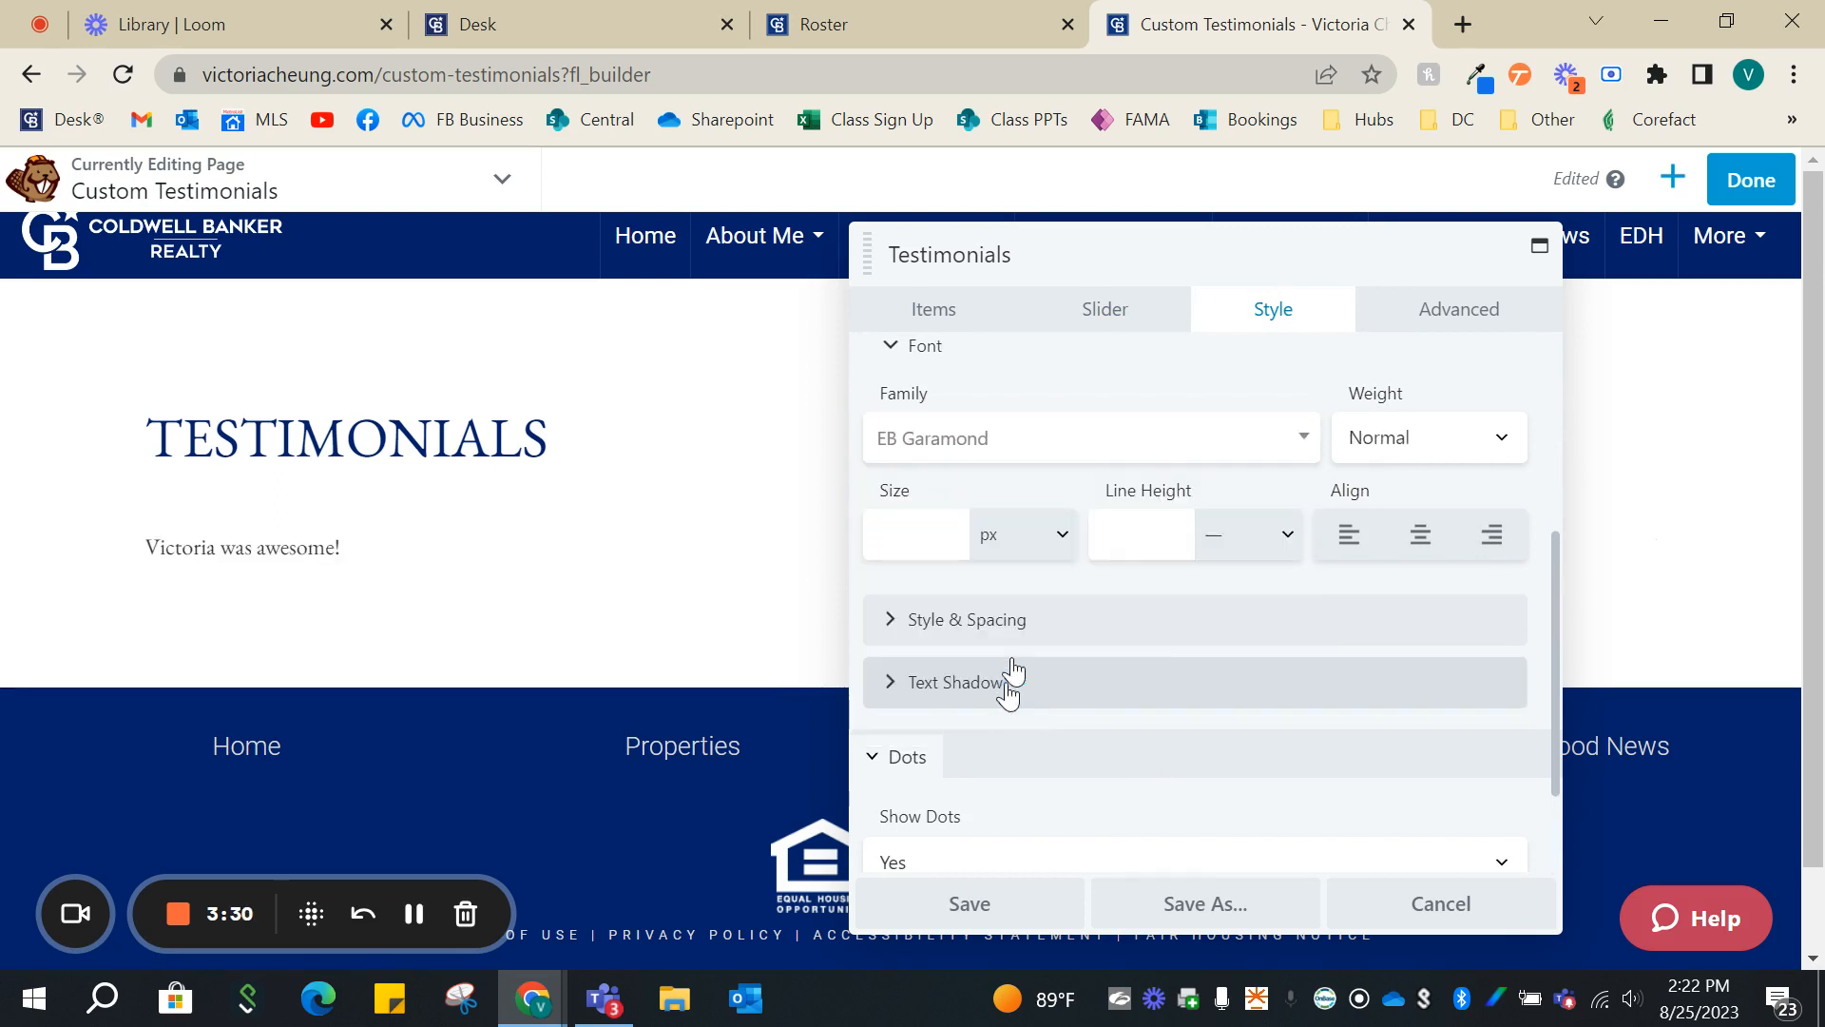
# - Set the testimonial text's font size to 25 px
pyautogui.click(963, 535)
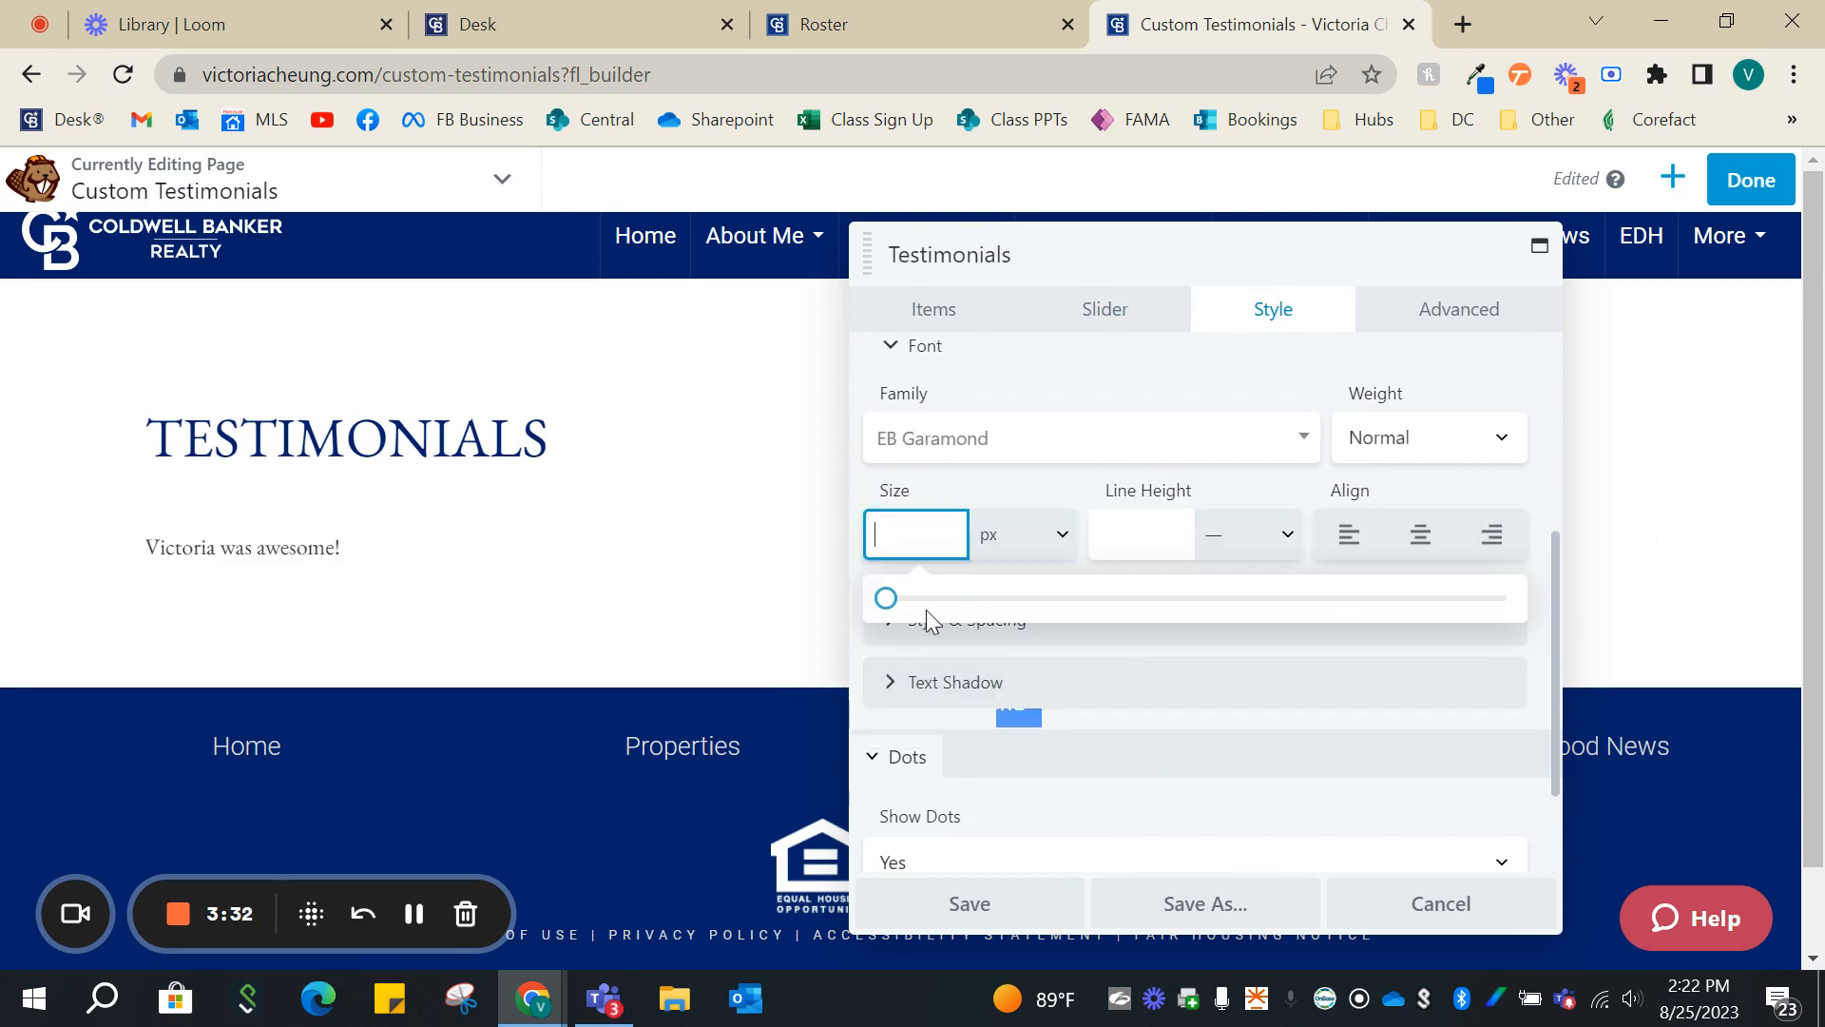
pyautogui.moveTo(930, 616); pyautogui.dragTo(1043, 646)
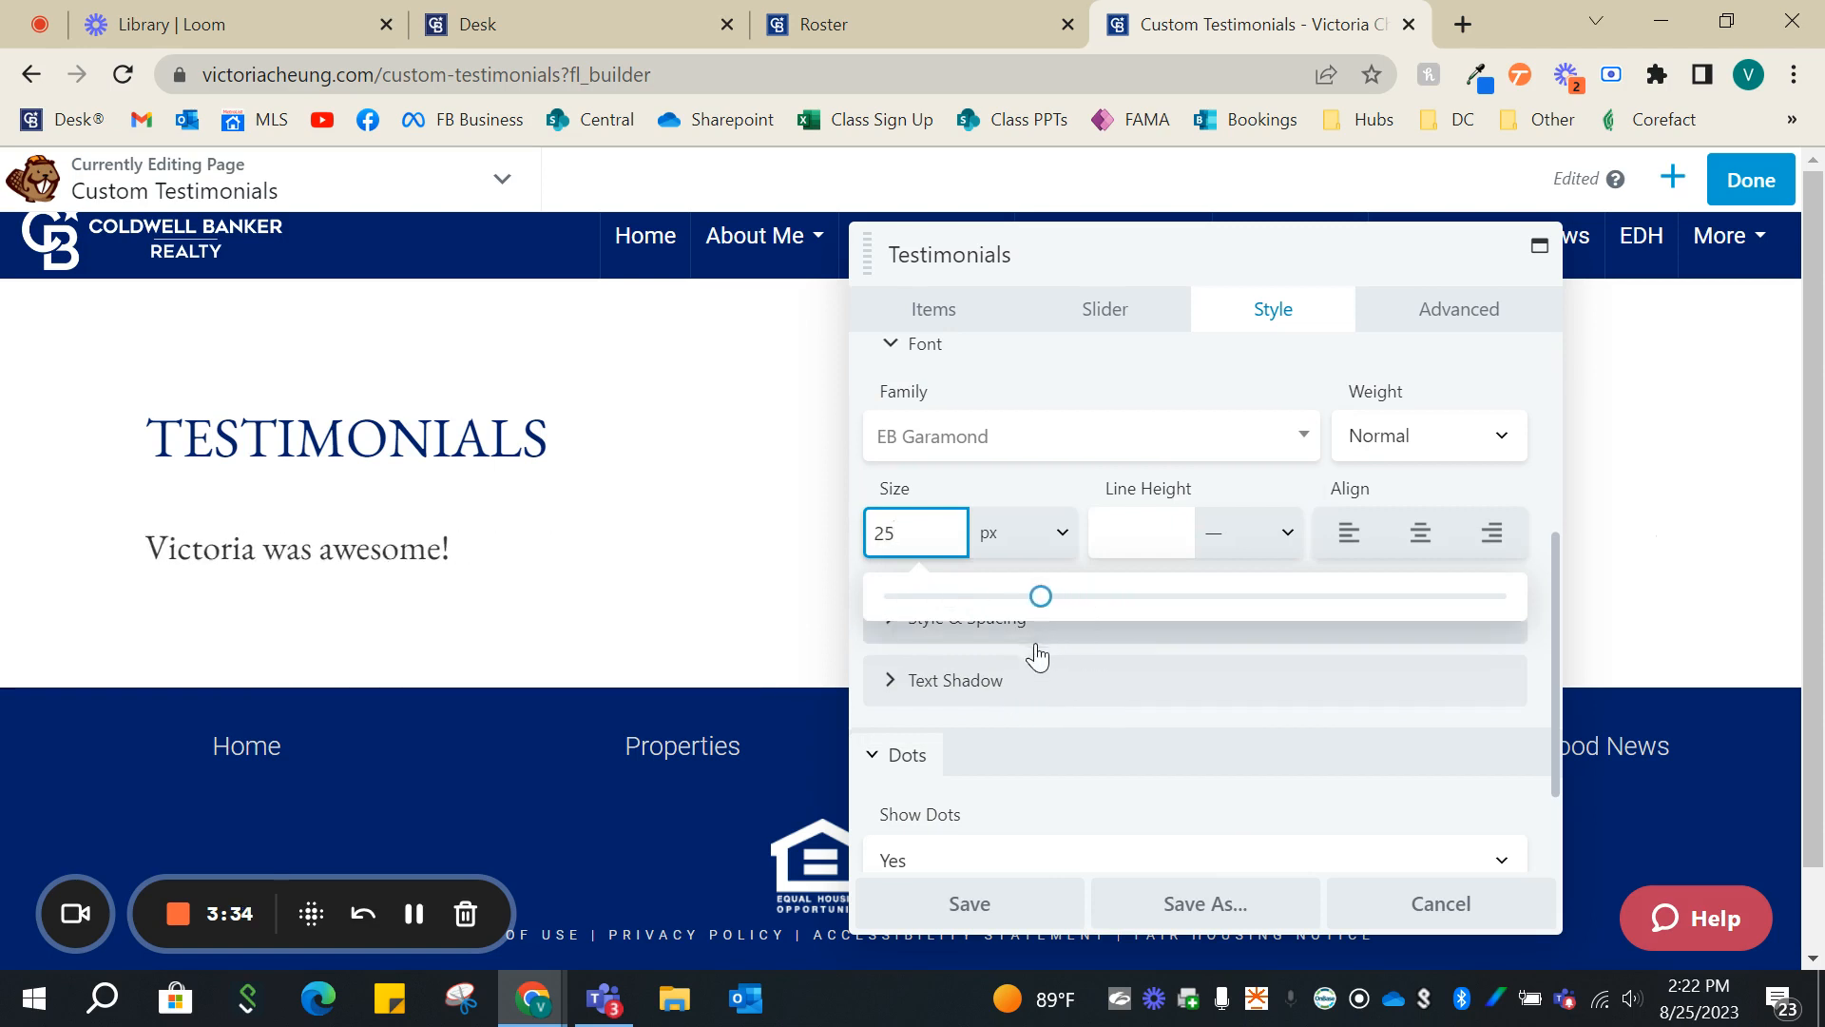
pyautogui.scroll(-2, 1083, 688)
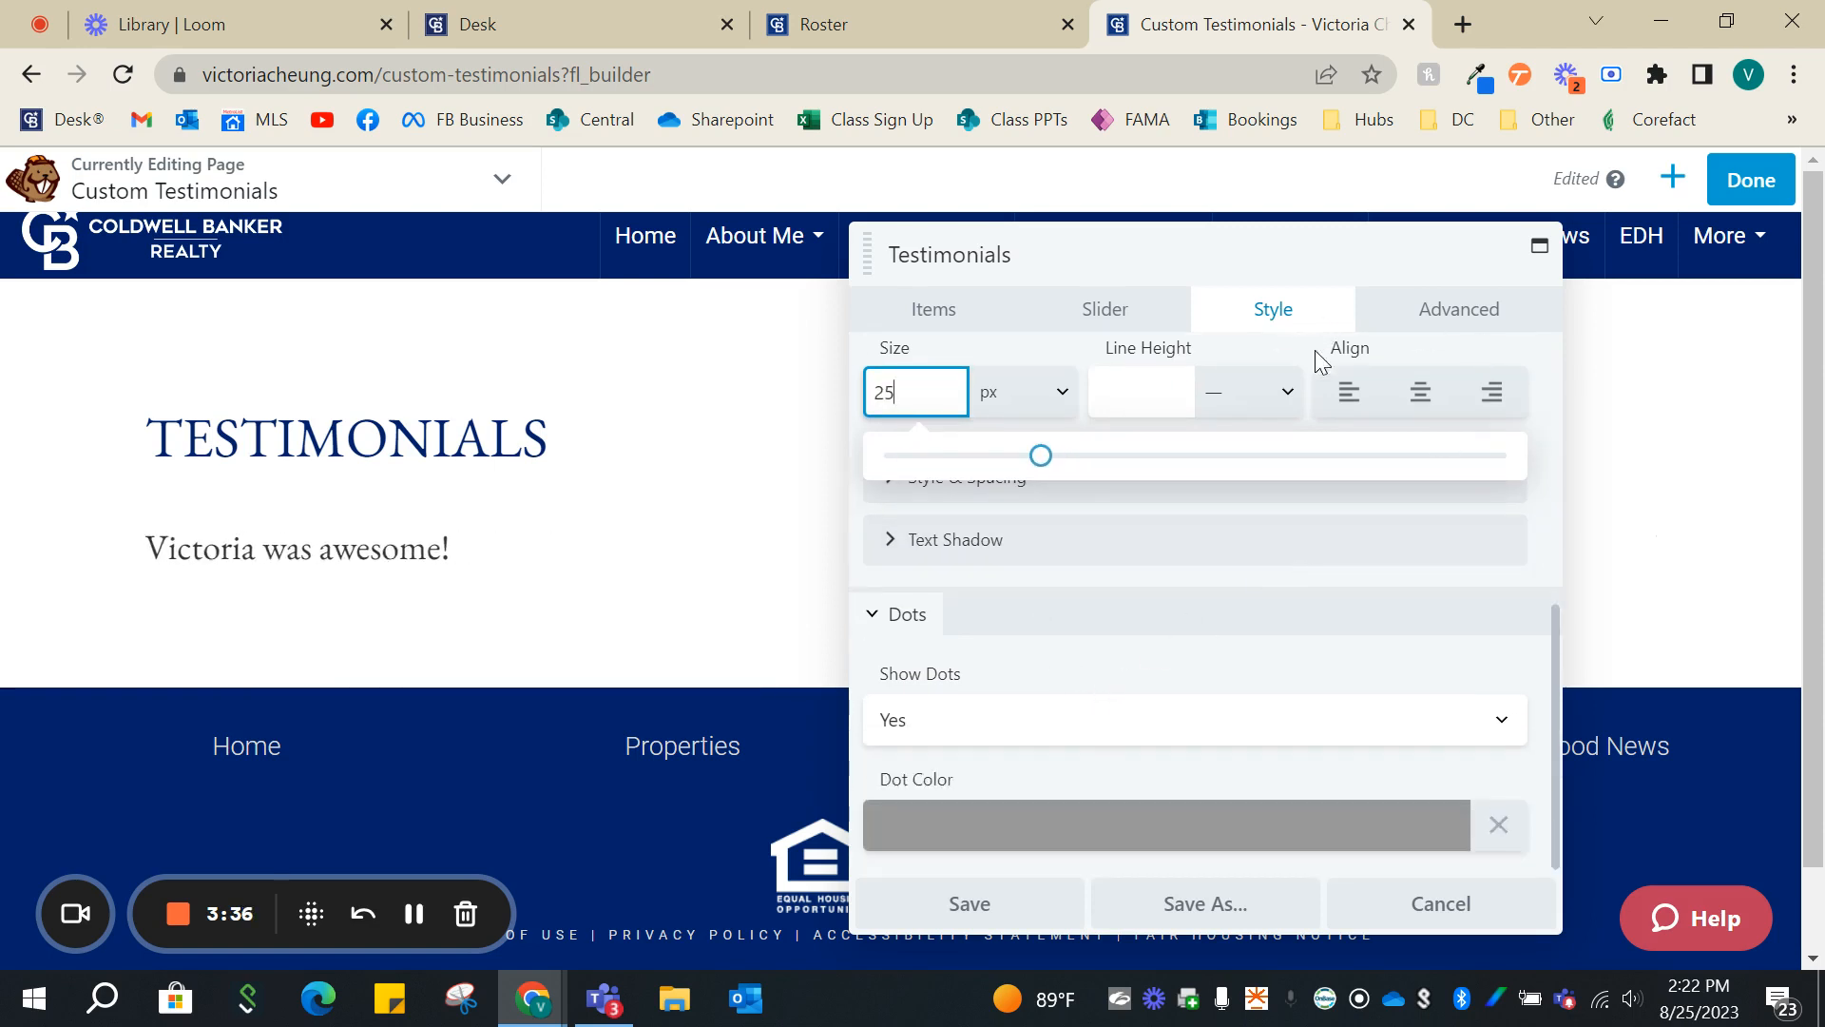
# - Duplicate the first testimonial, rewrite the copy to say the agent is so helpful, and save it
pyautogui.click(970, 312)
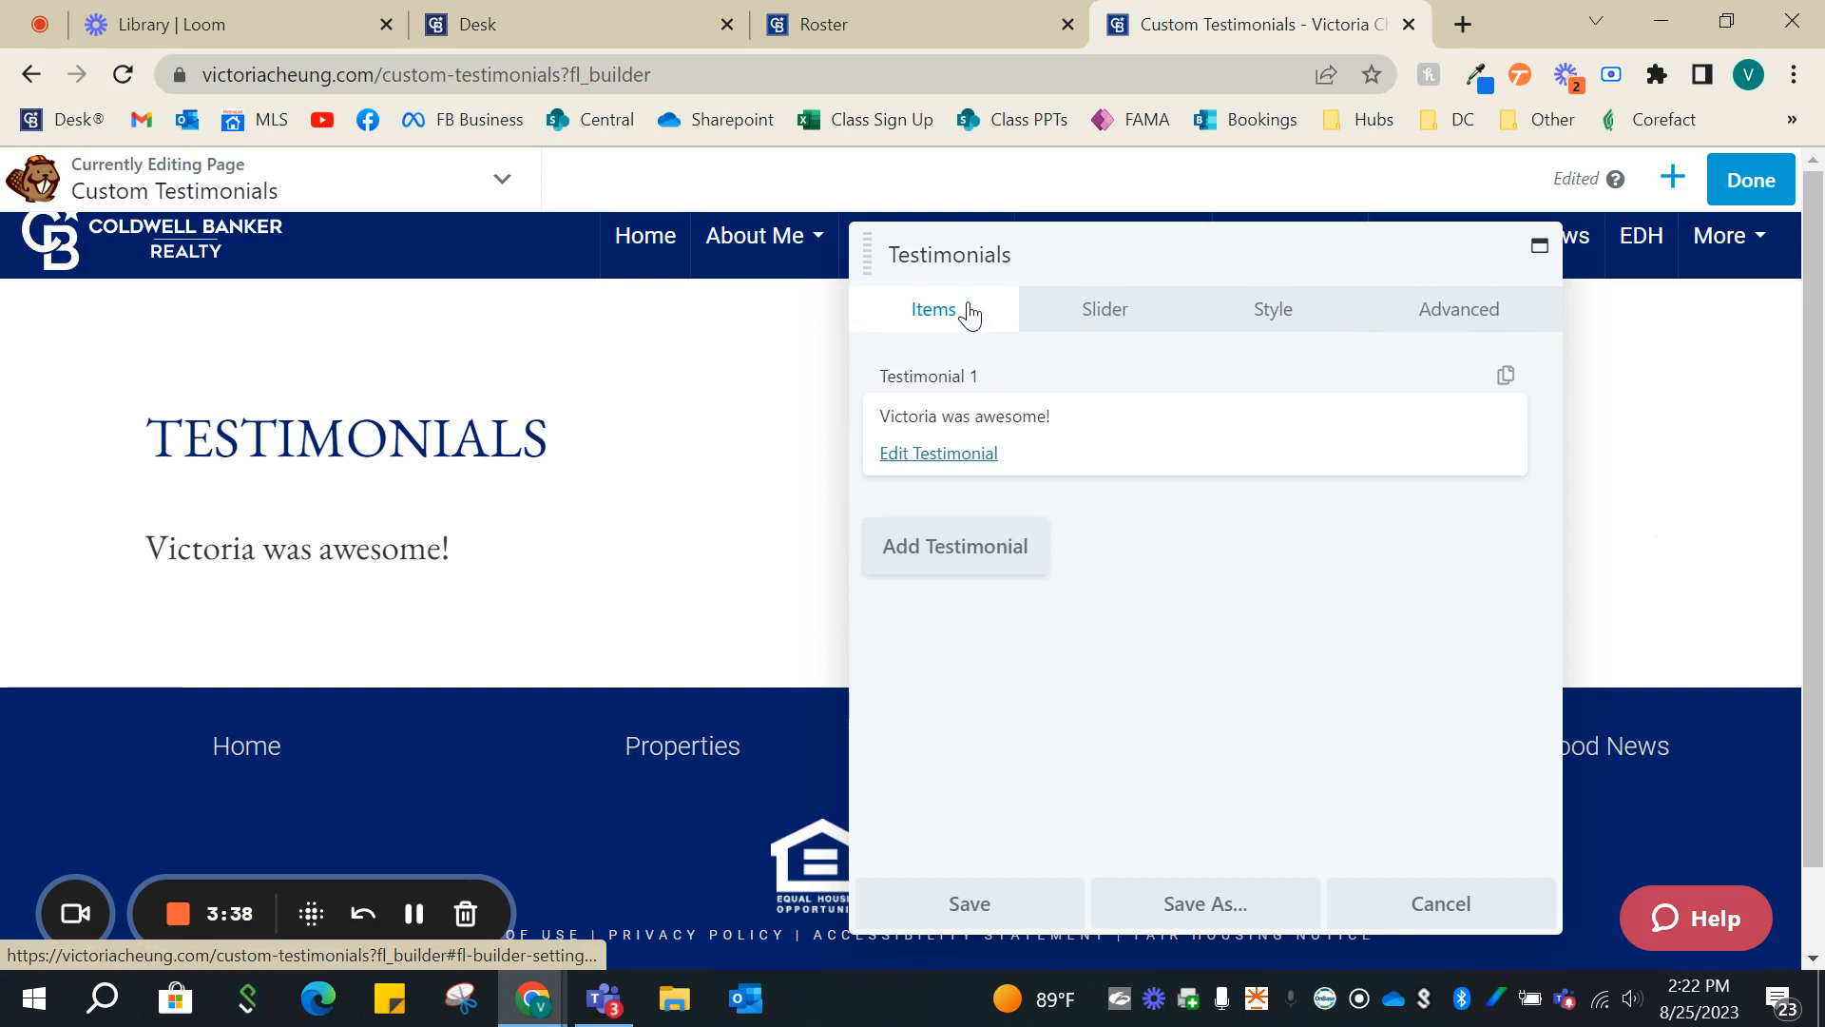
pyautogui.click(1506, 380)
pyautogui.click(979, 583)
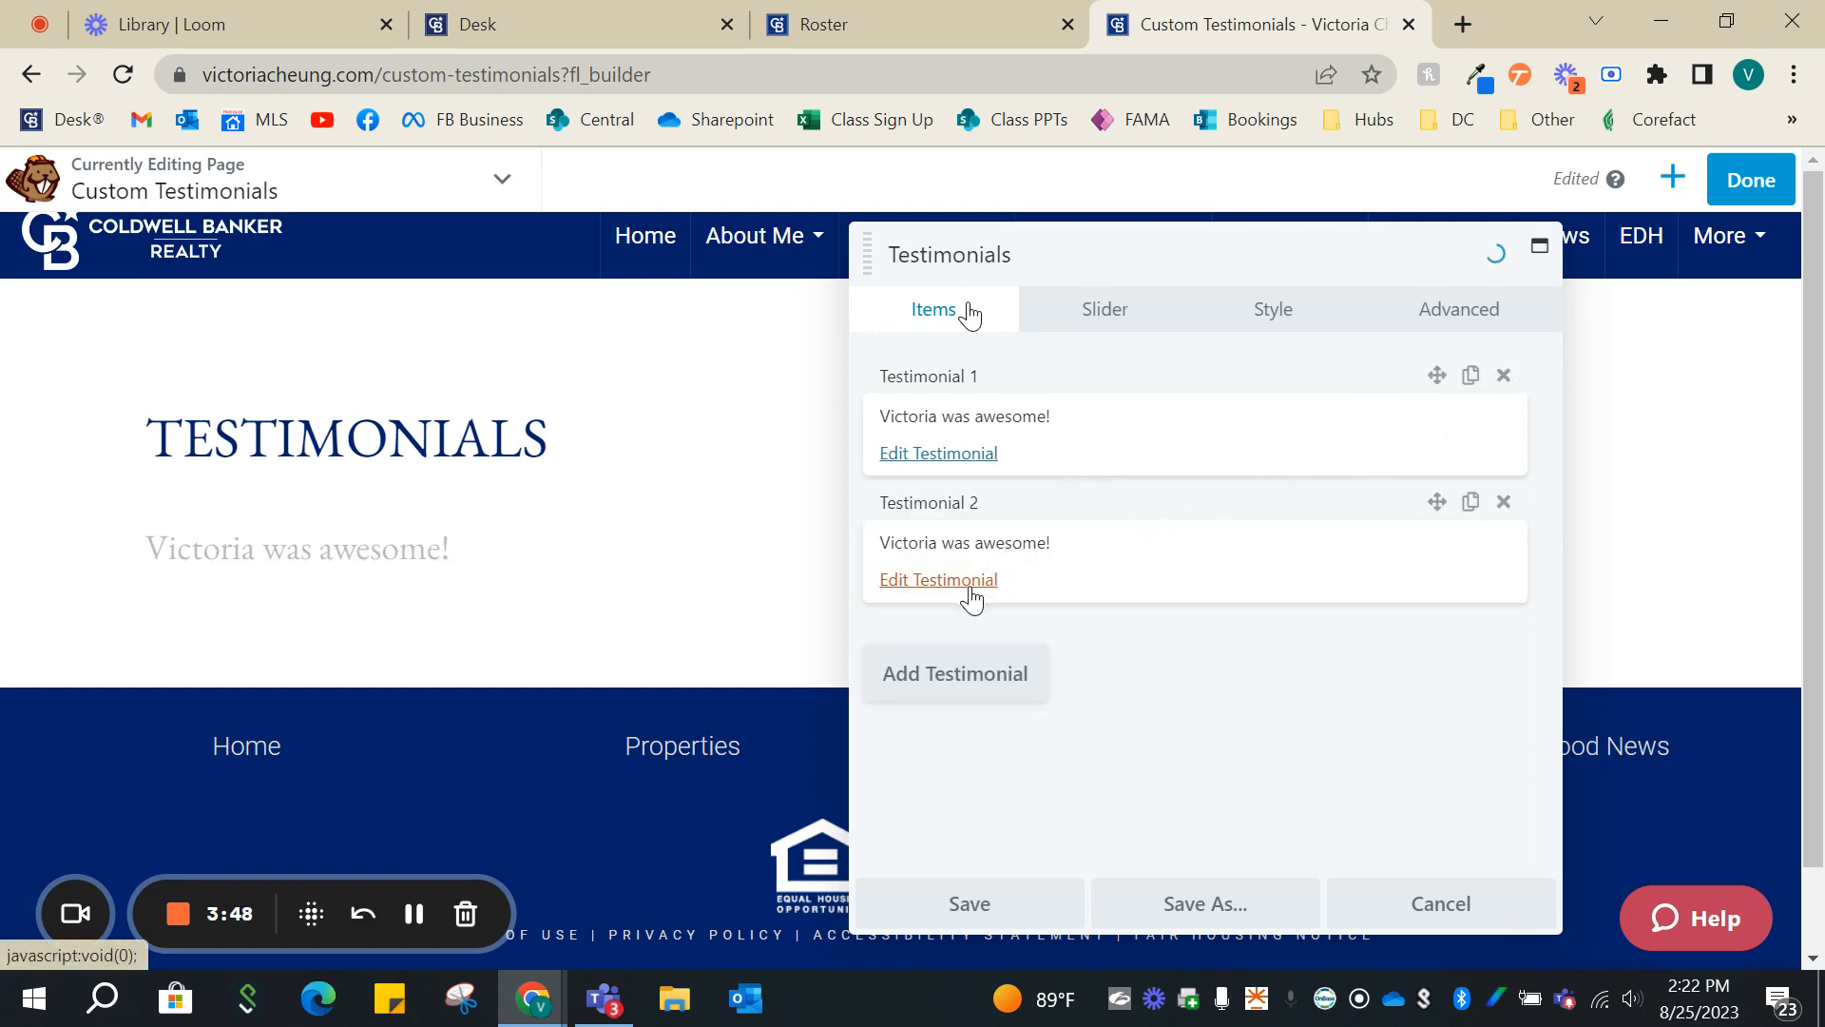
pyautogui.moveTo(1102, 490); pyautogui.dragTo(988, 495)
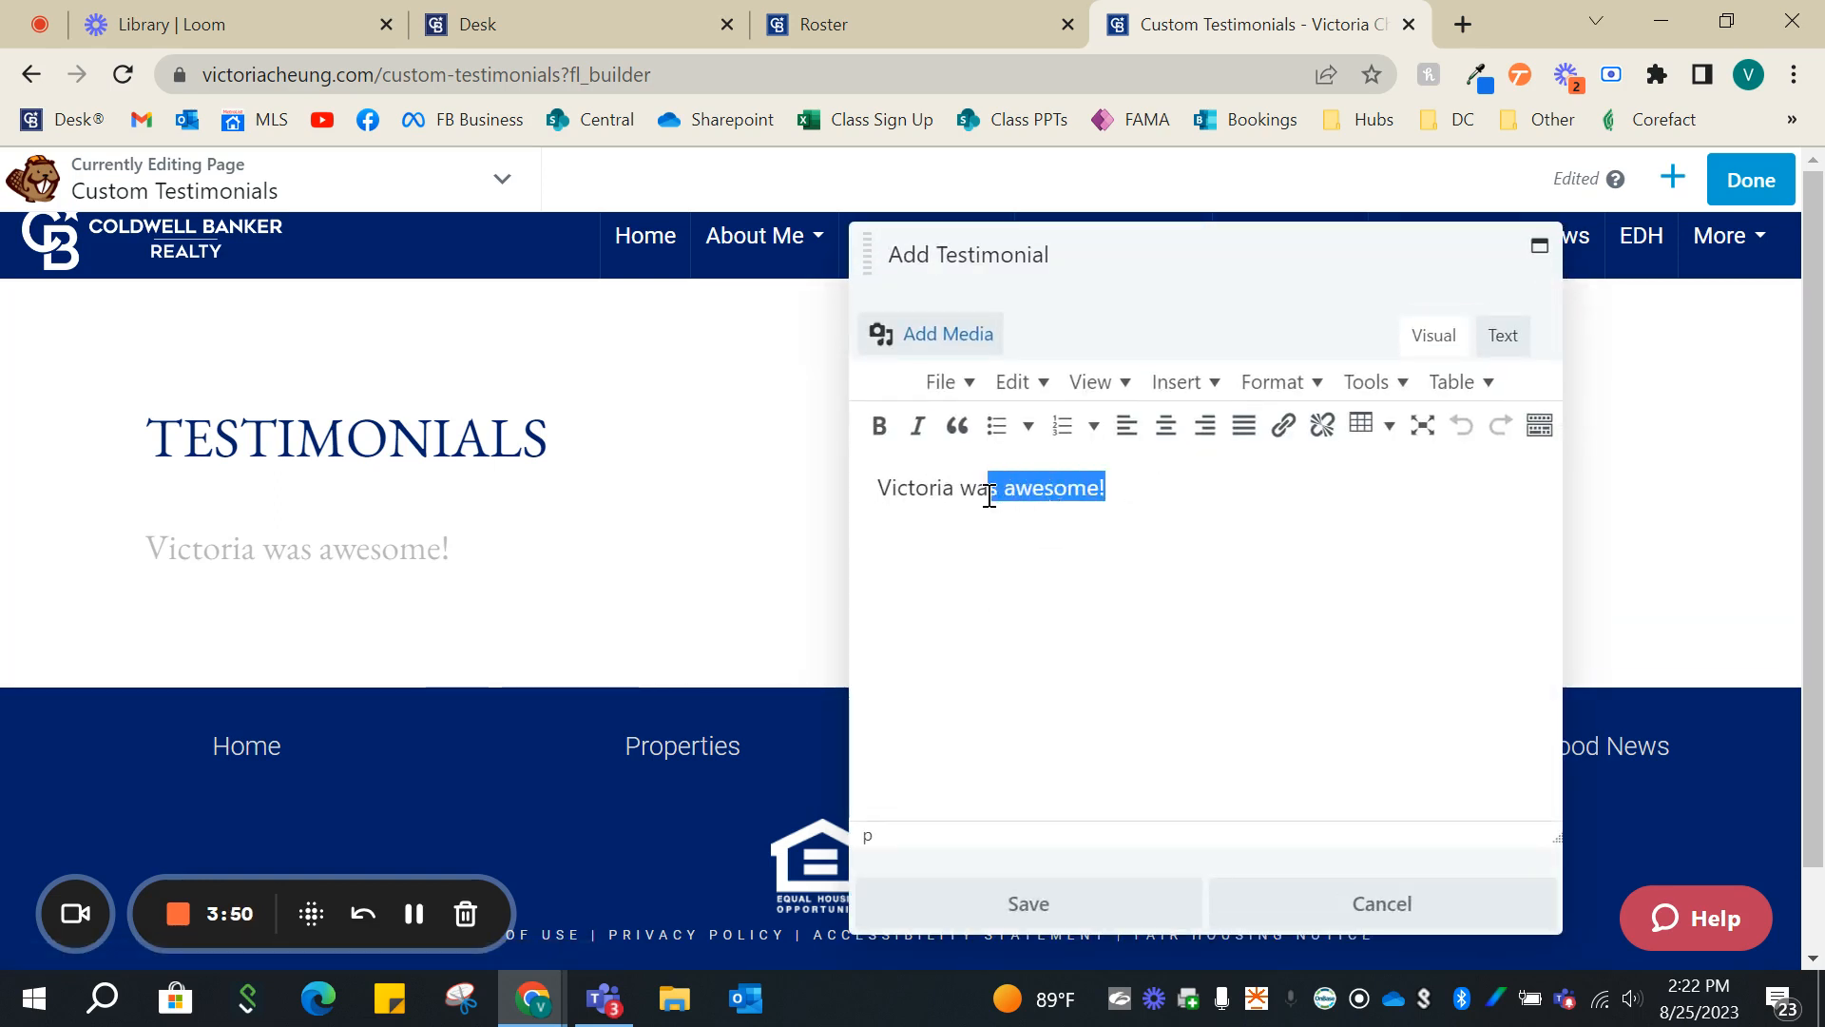
pyautogui.press('BackSpace')
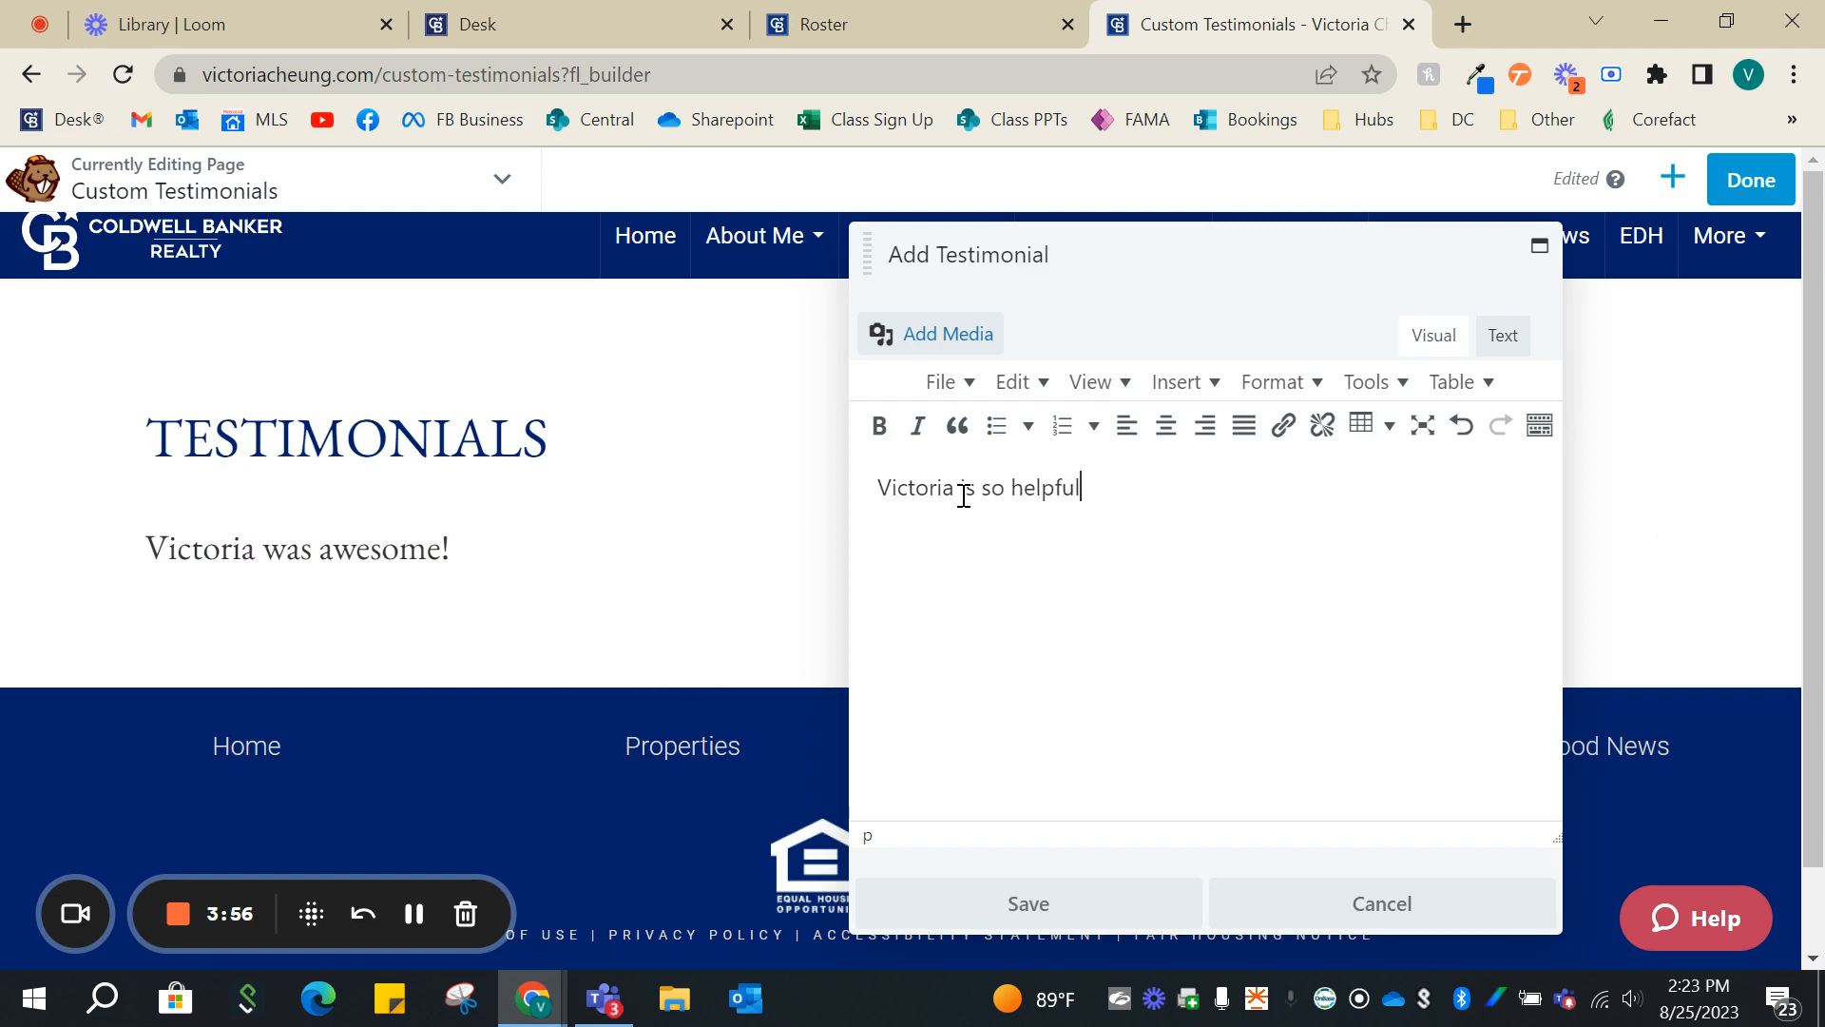
pyautogui.click(920, 901)
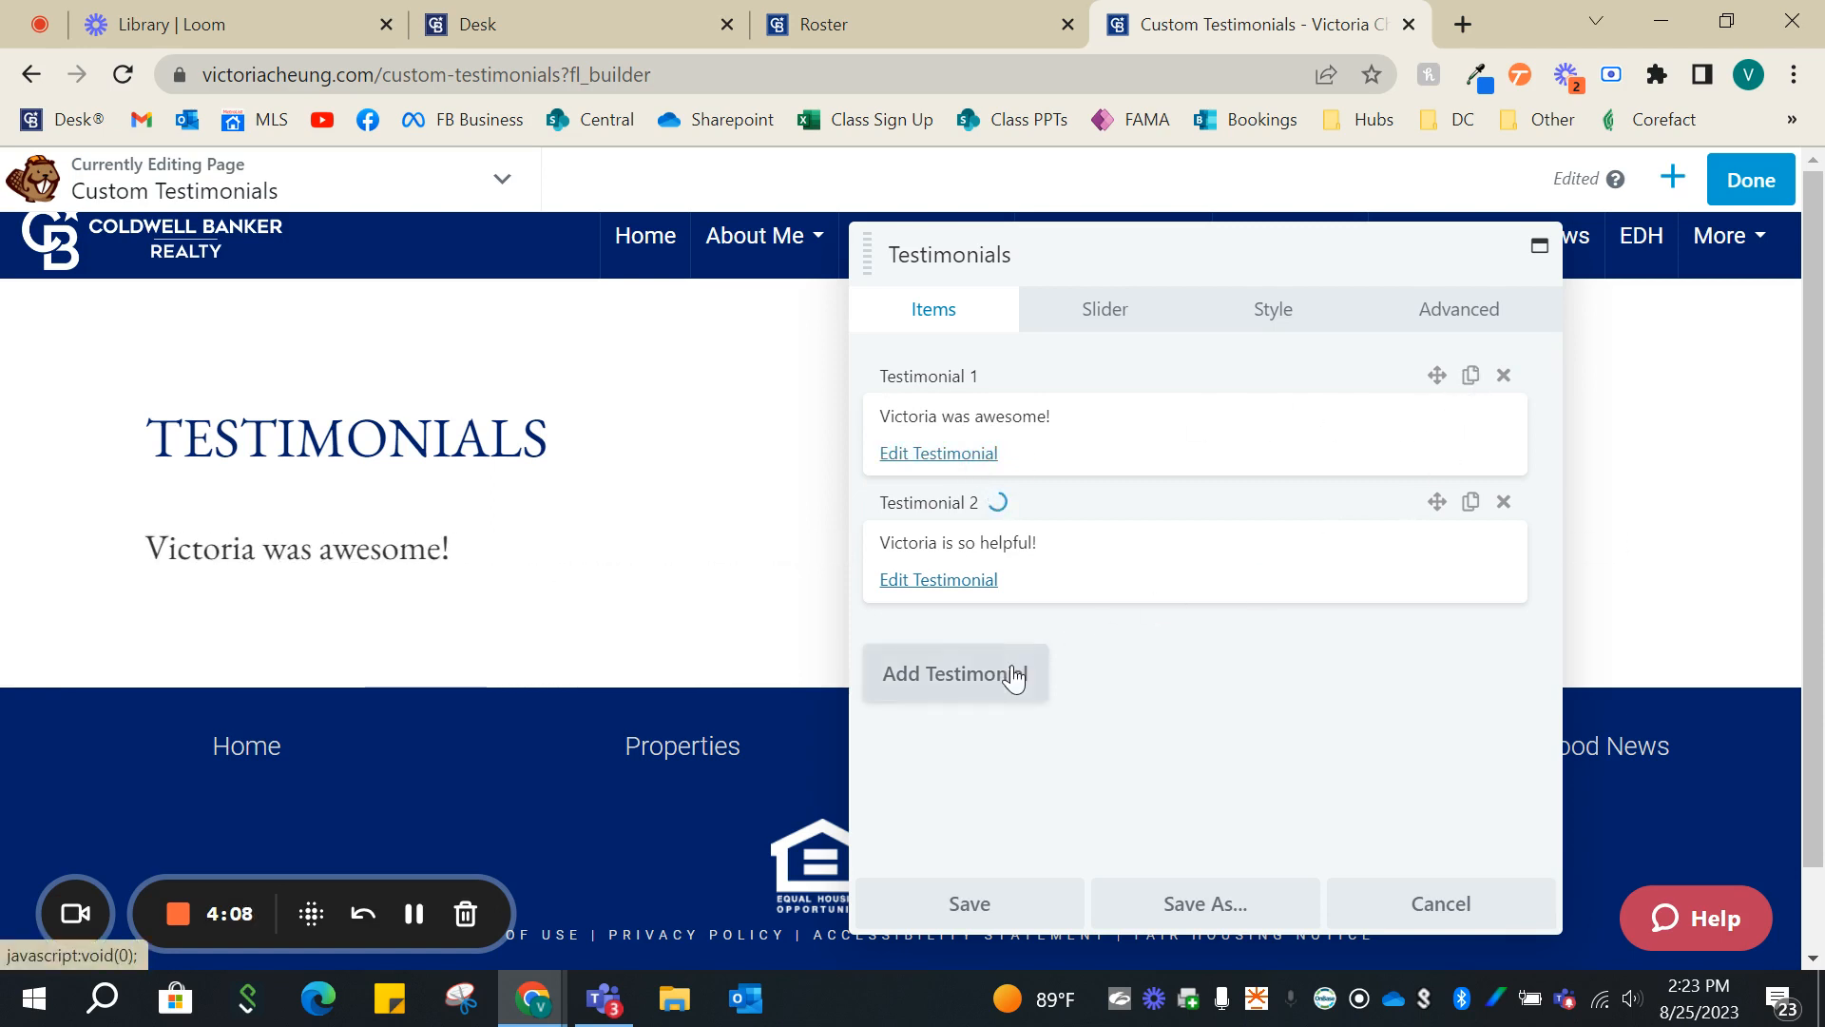
# - Duplicate the second testimonial, replace the copy's text with "10/10!", and save both the testimonial and the module
pyautogui.click(1471, 502)
pyautogui.click(962, 708)
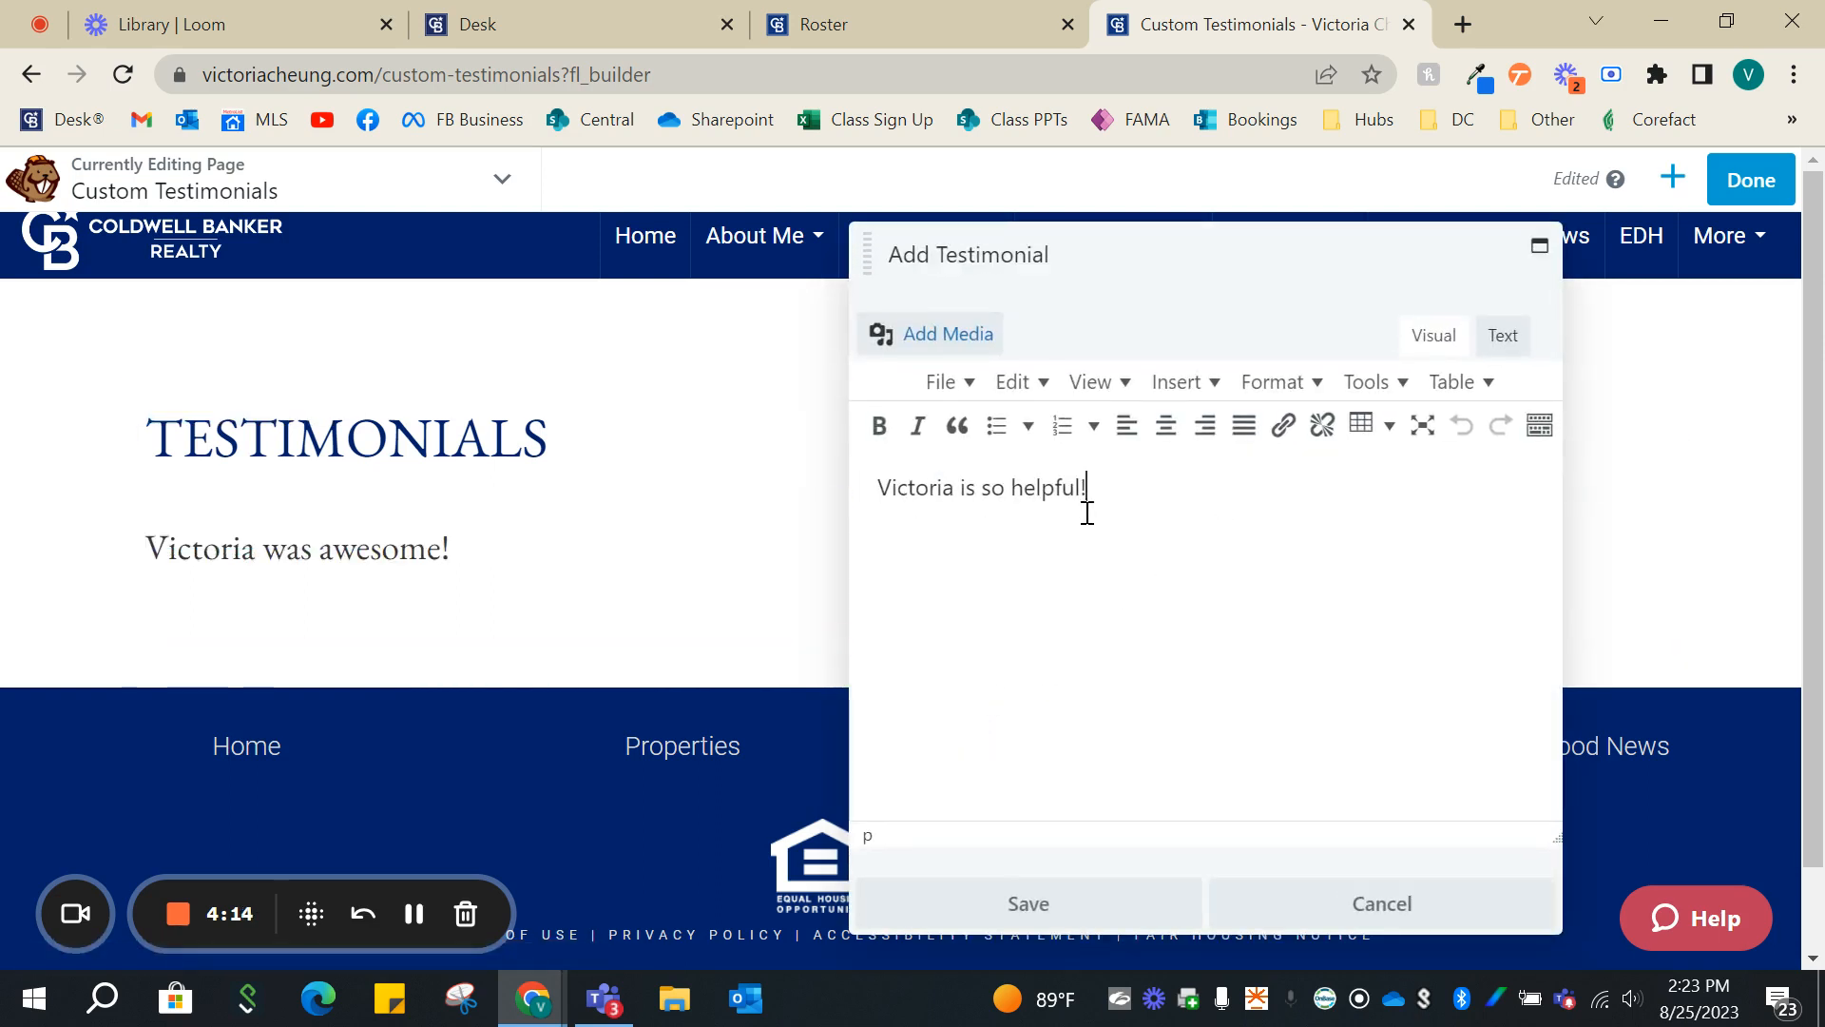
pyautogui.moveTo(1087, 492); pyautogui.dragTo(860, 495)
pyautogui.write('10/10!')
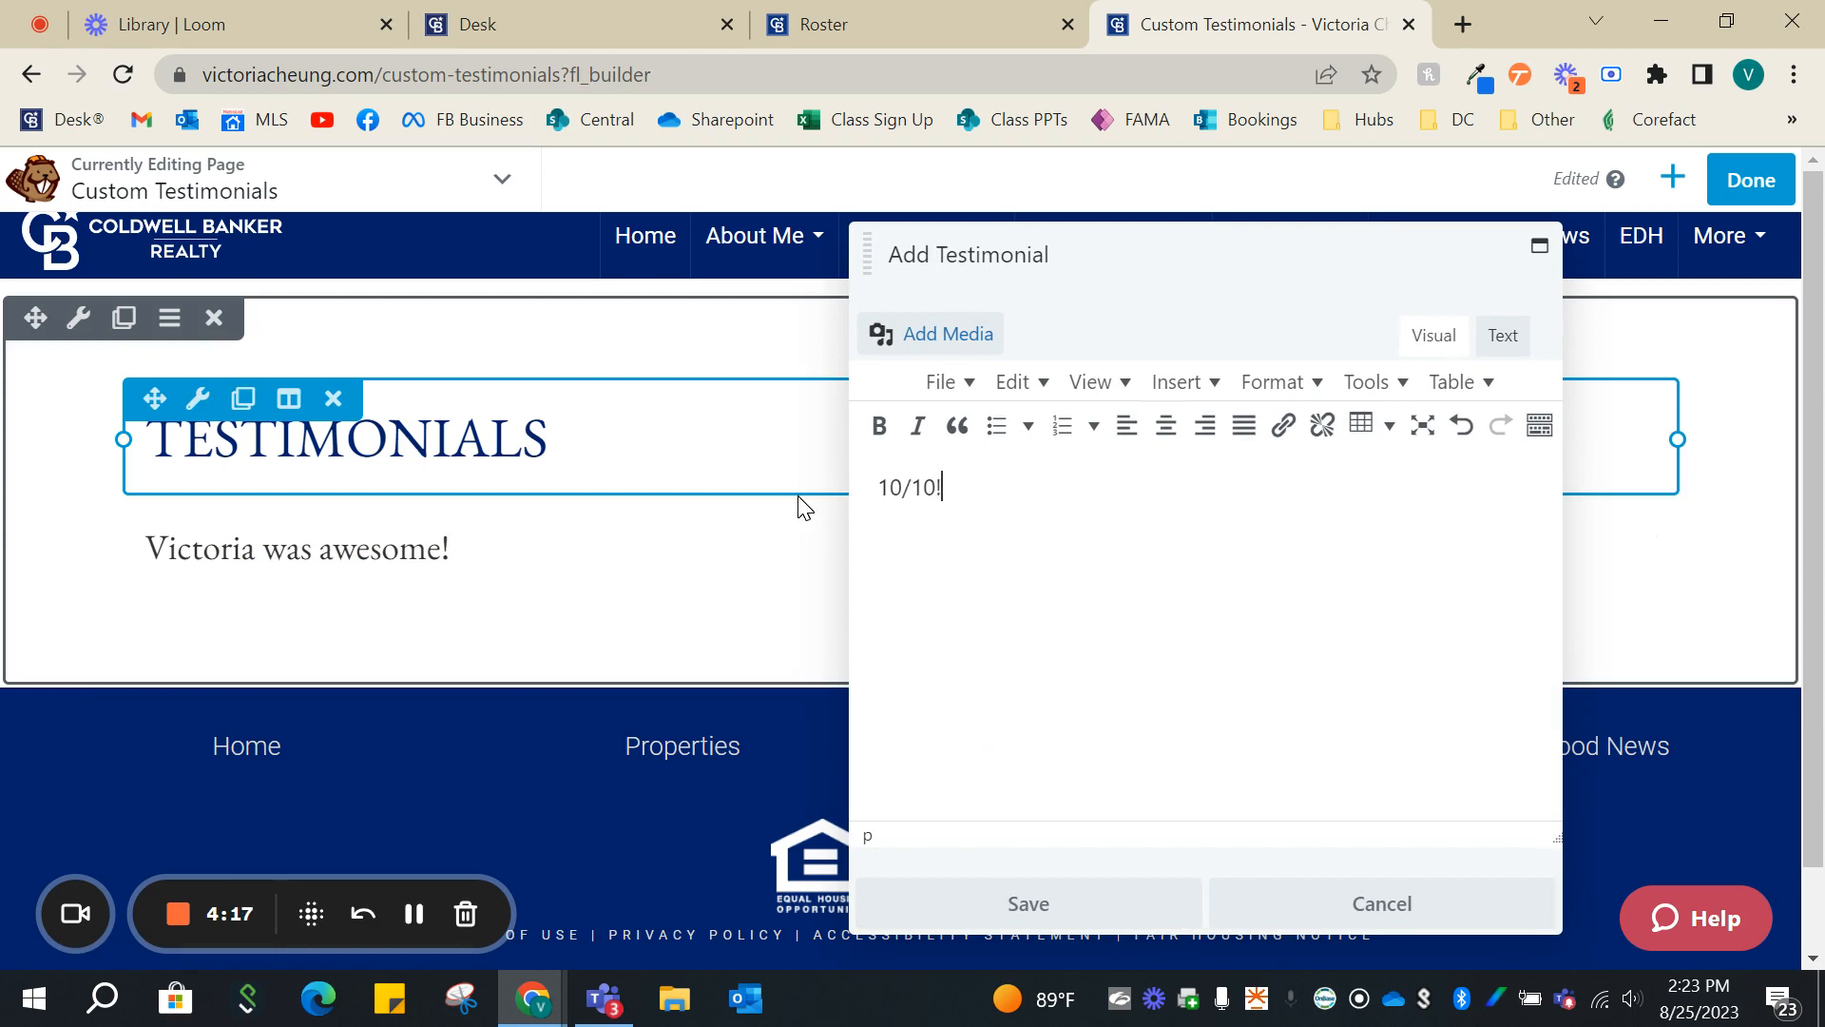
pyautogui.click(1083, 903)
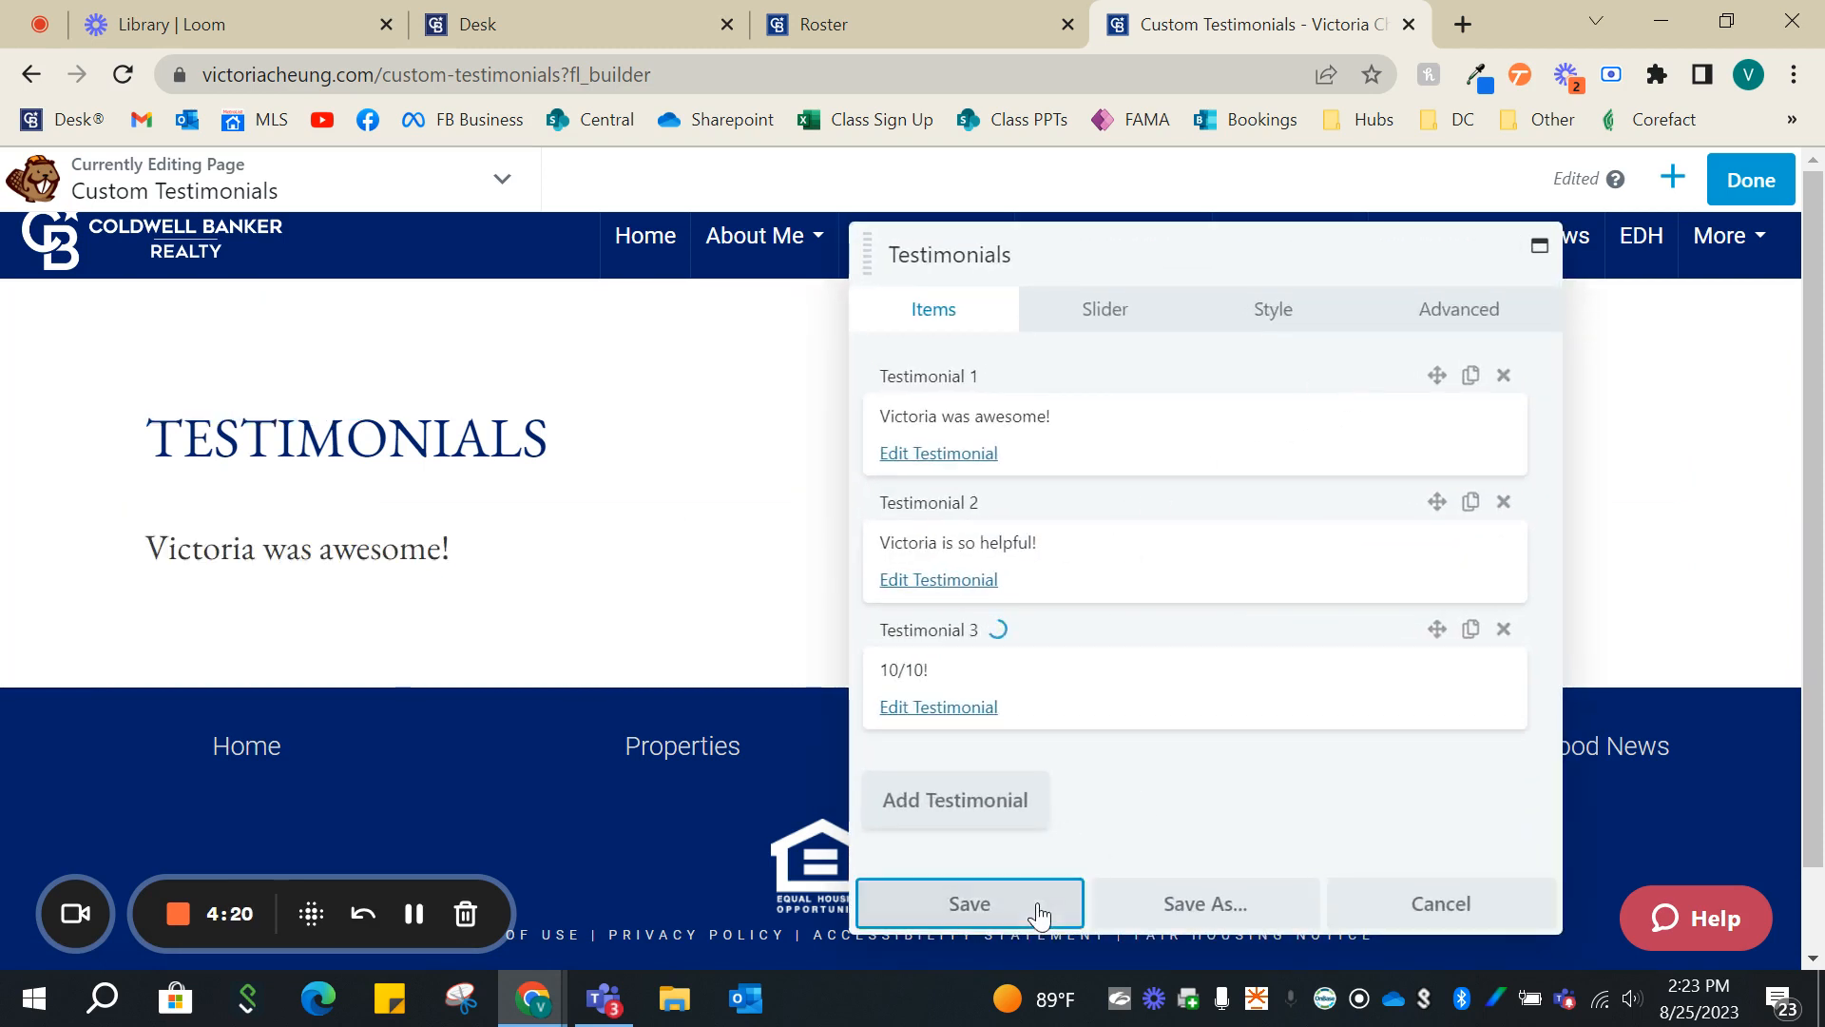
pyautogui.click(1043, 908)
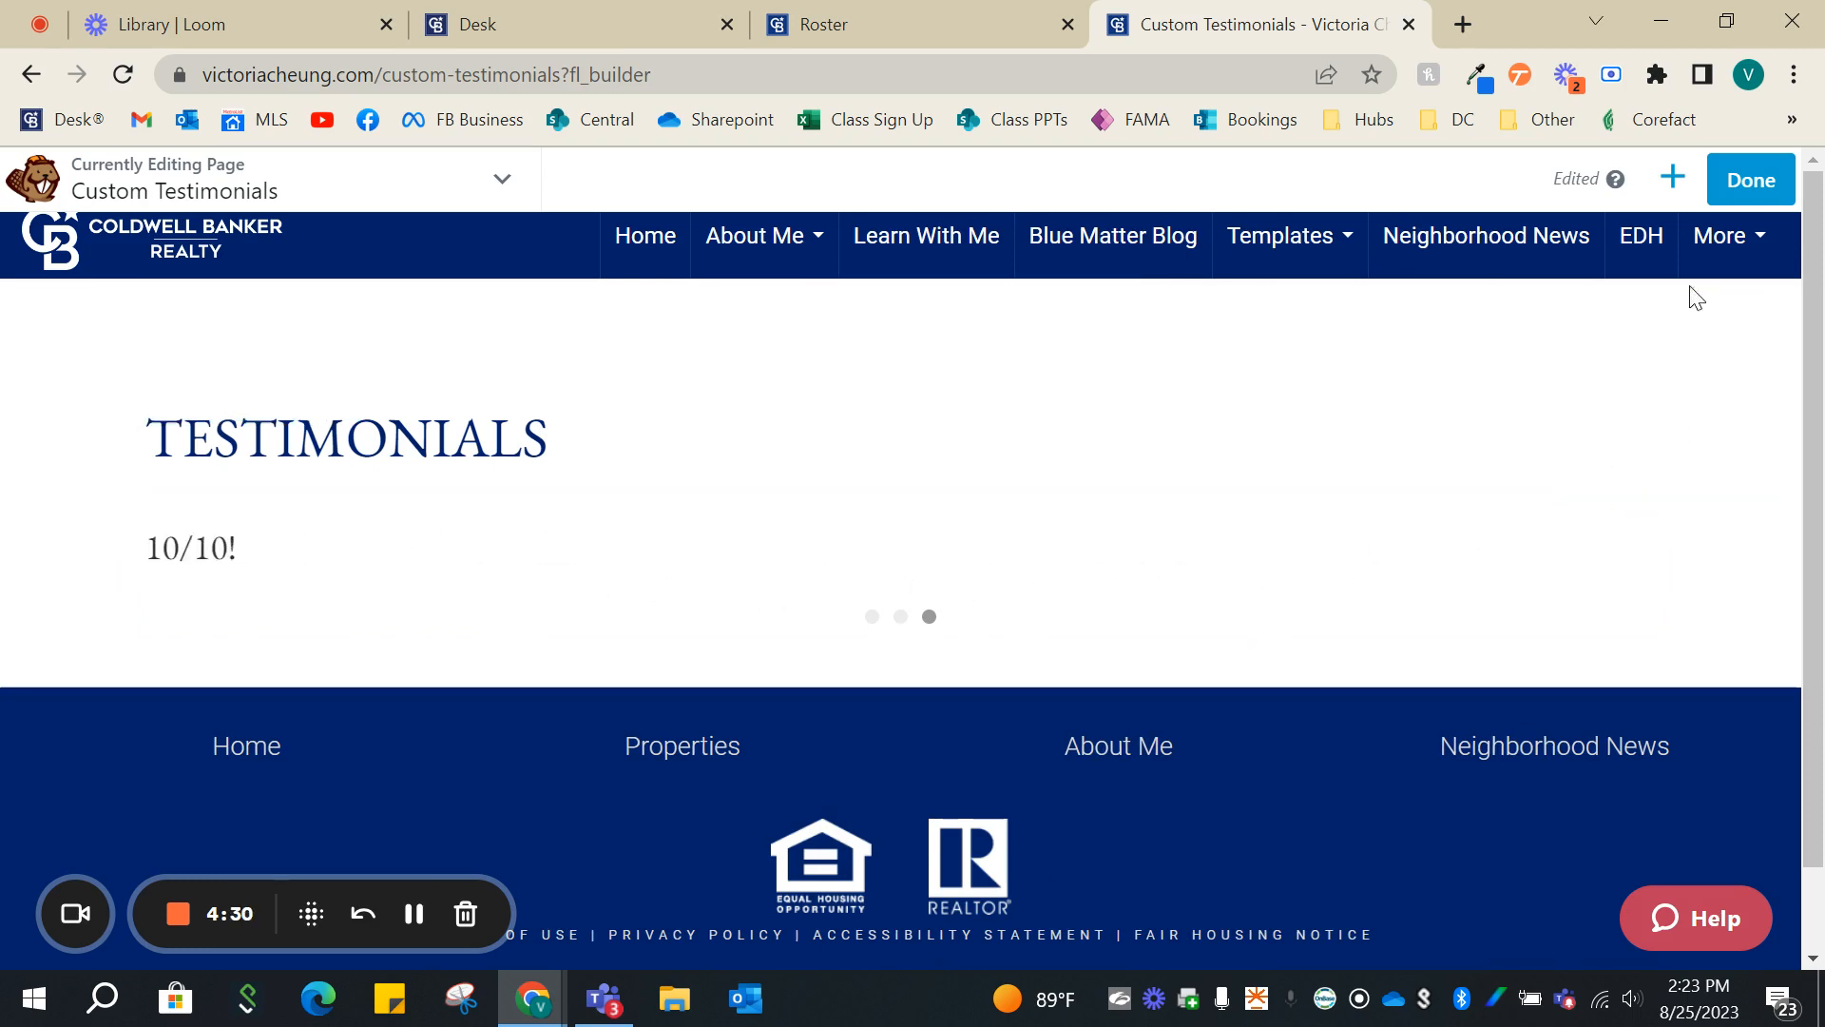
# - Place the Testimonials module from the Advanced Modules group in a new row below the existing testimonials slider
pyautogui.click(1673, 176)
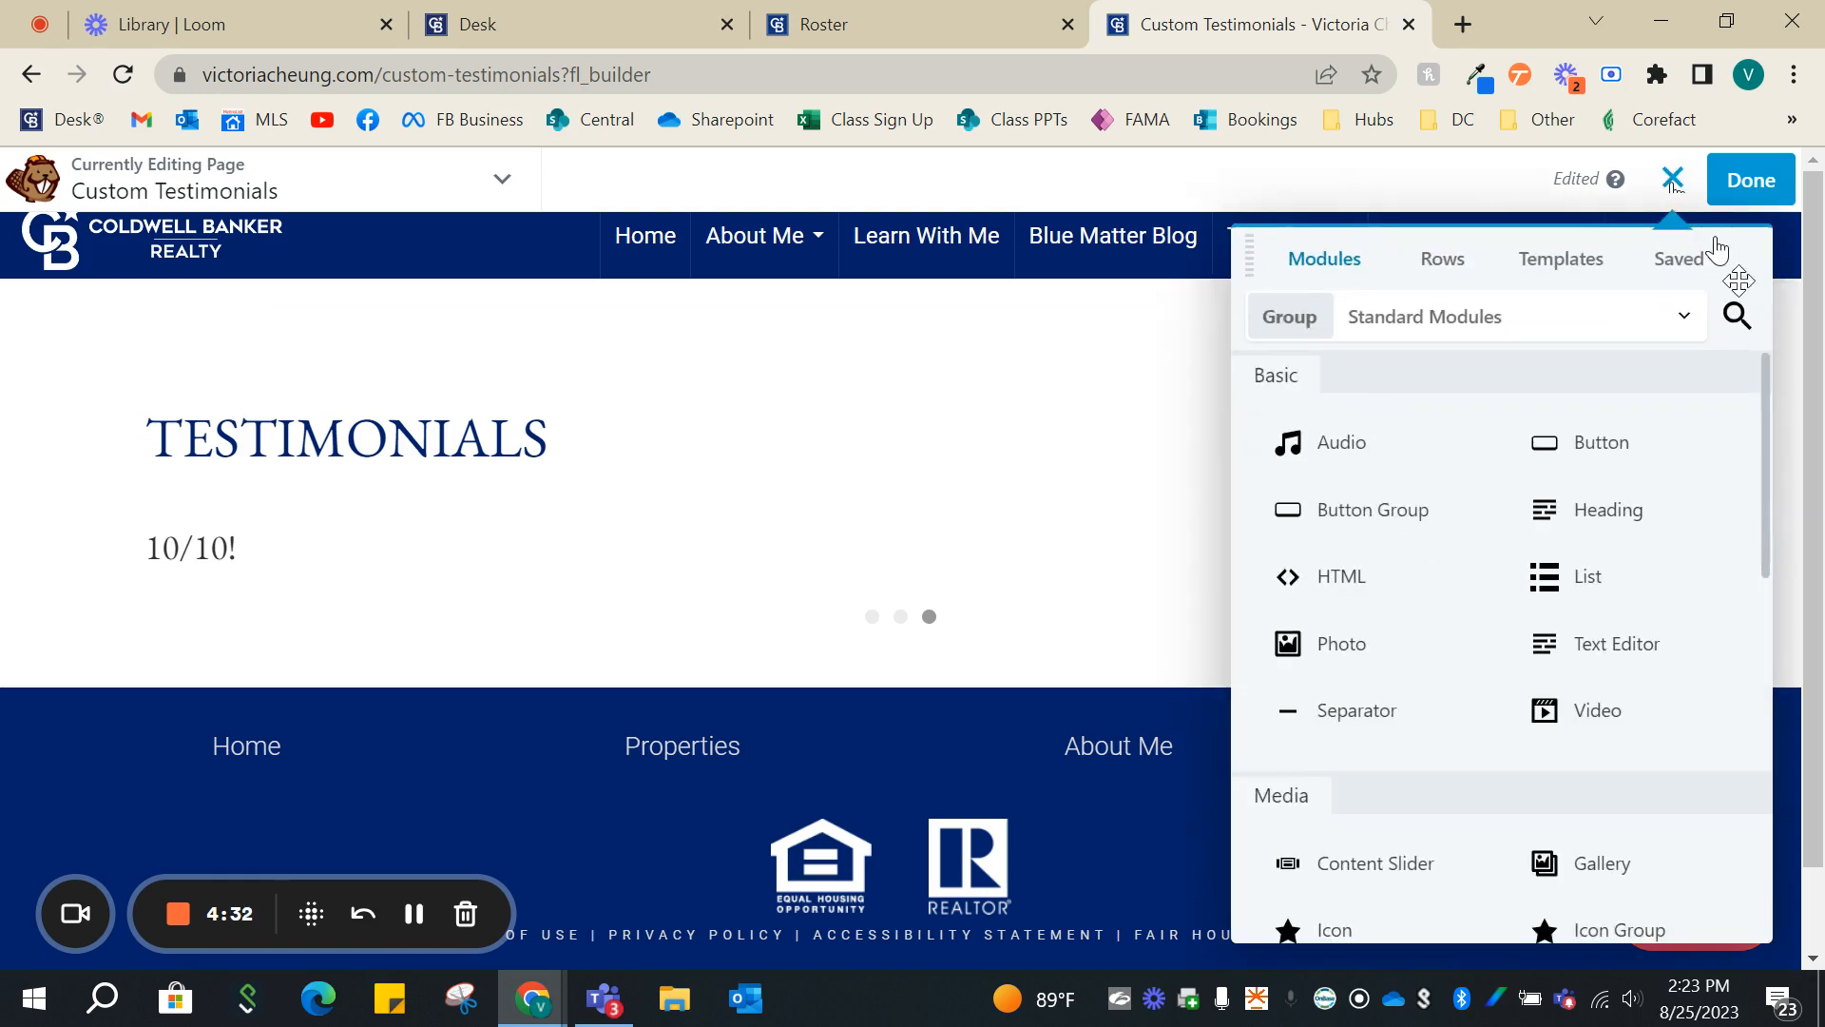
pyautogui.click(1634, 319)
pyautogui.click(1363, 475)
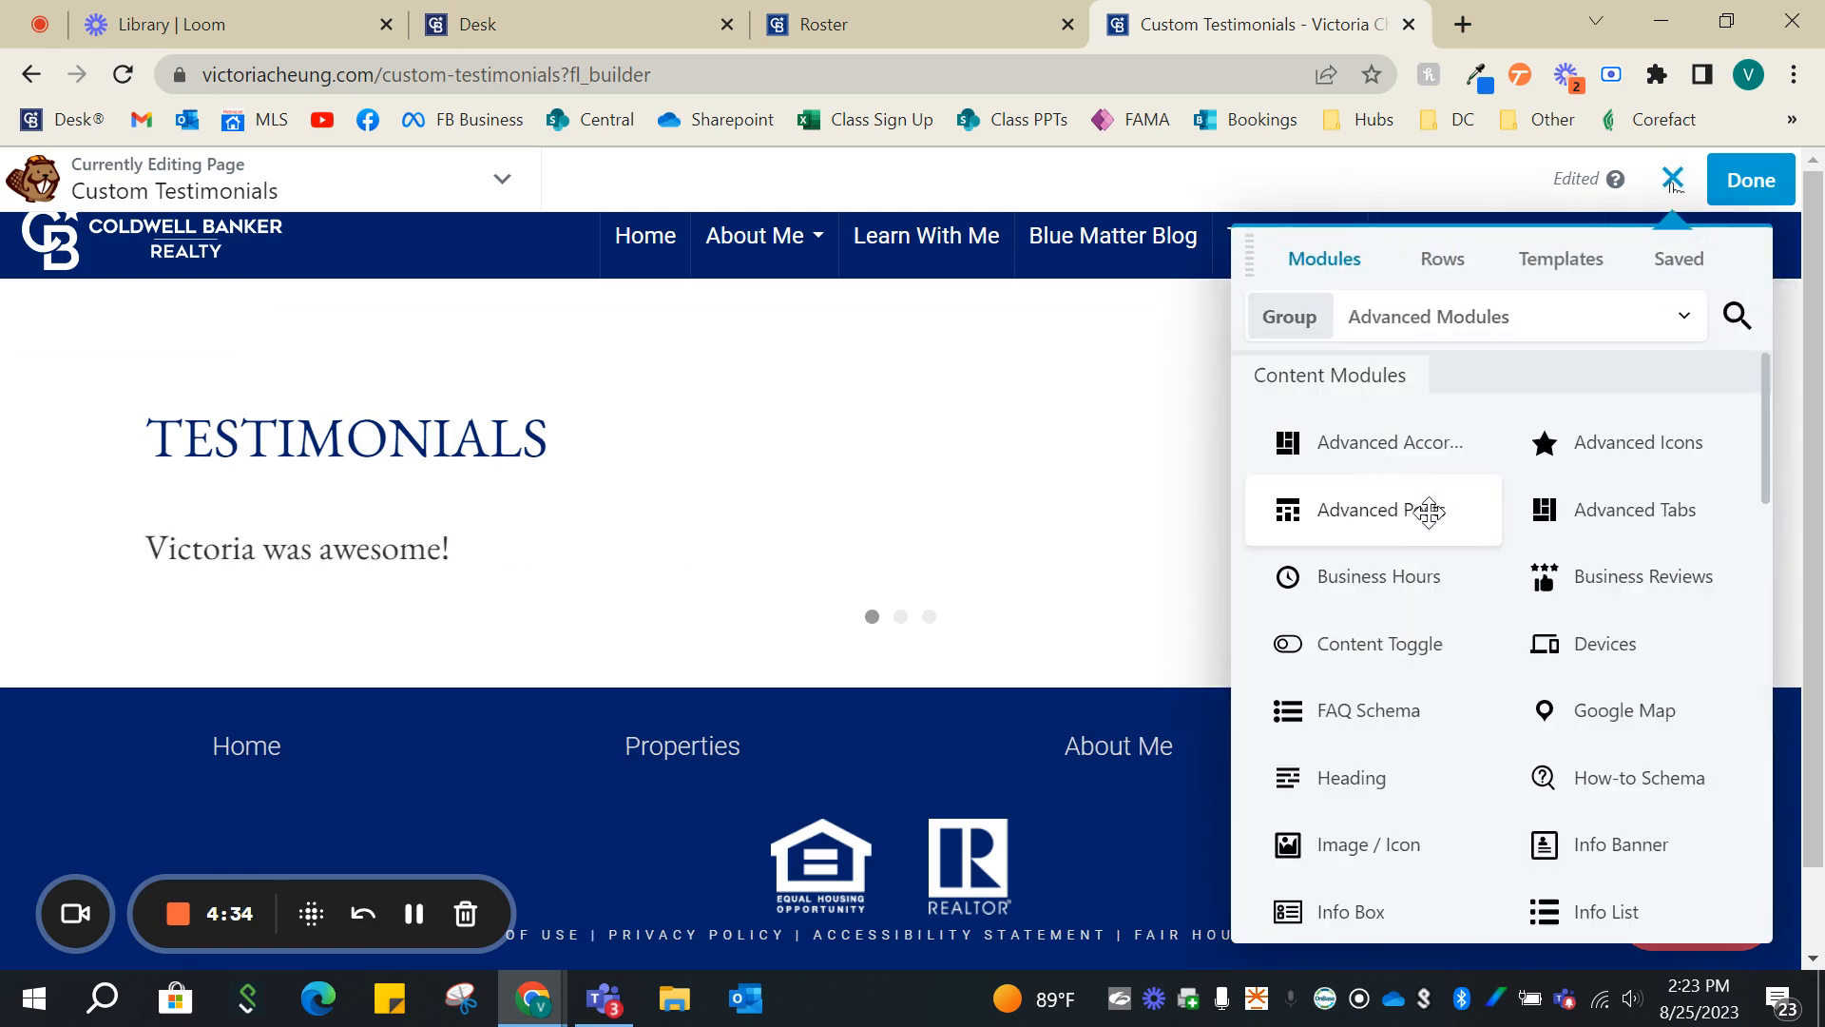
pyautogui.scroll(-7, 1428, 510)
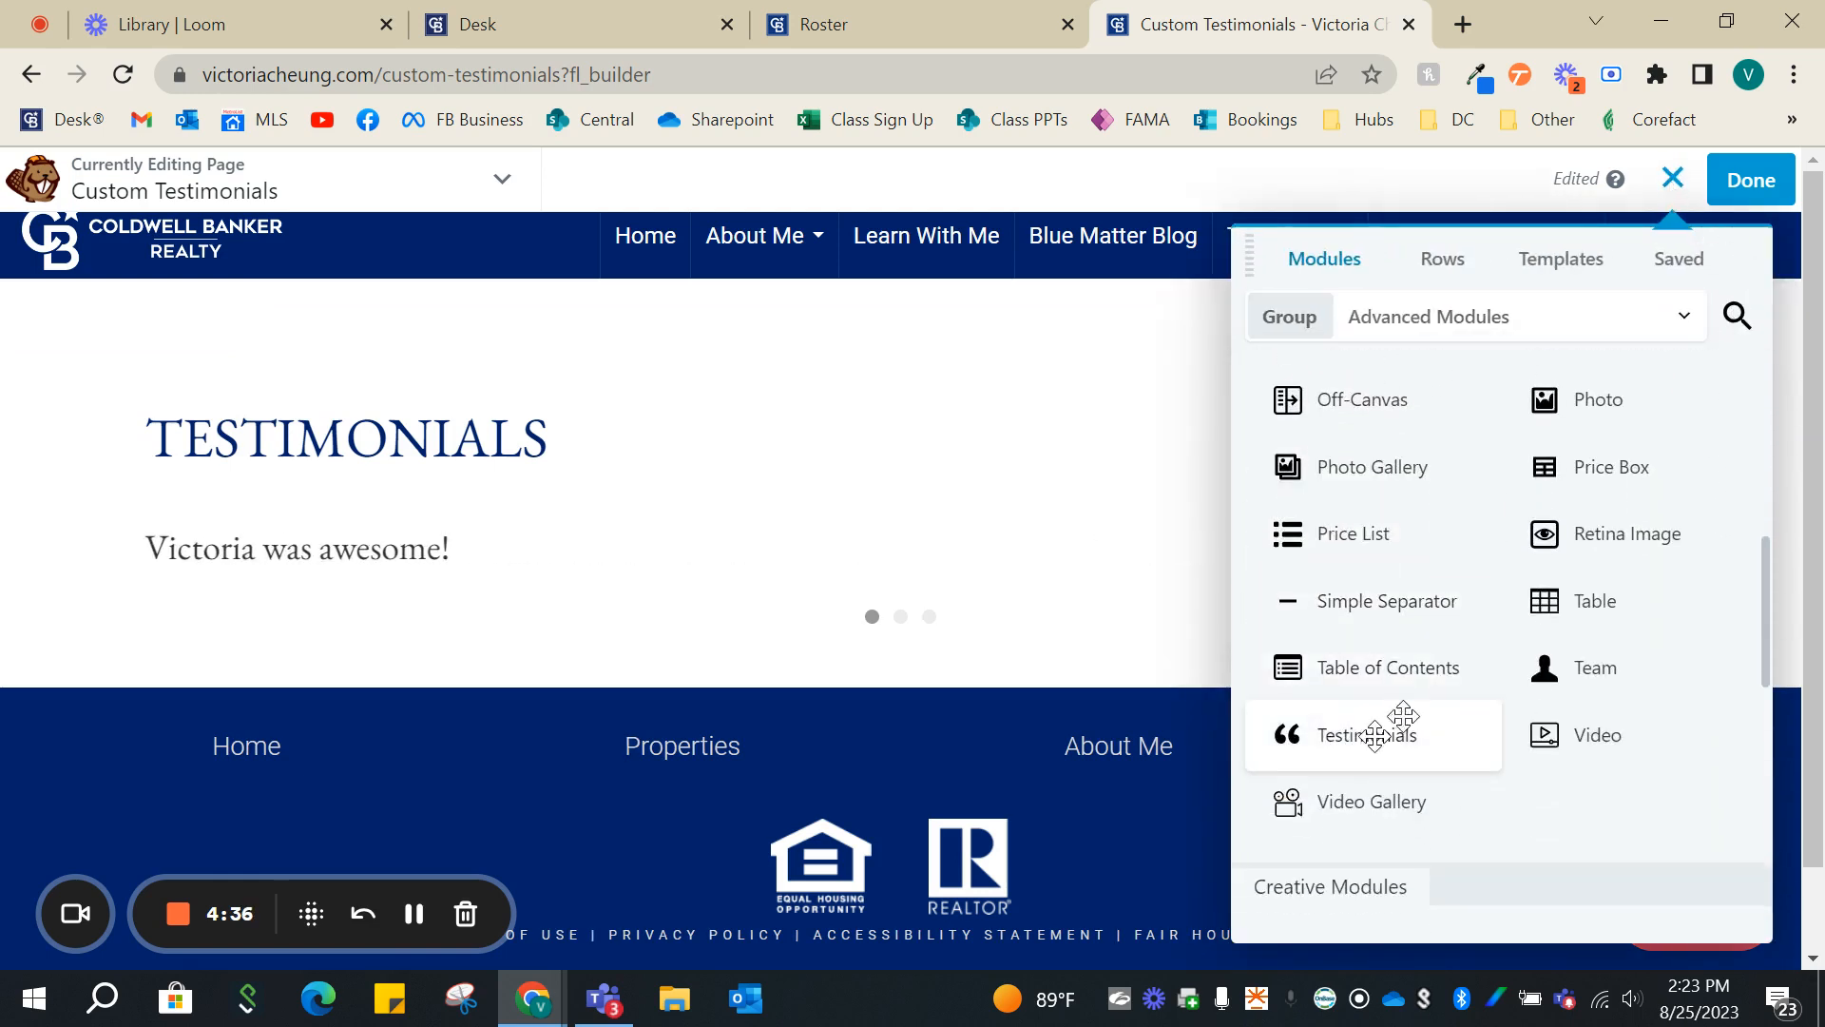
pyautogui.moveTo(1374, 735); pyautogui.dragTo(936, 508)
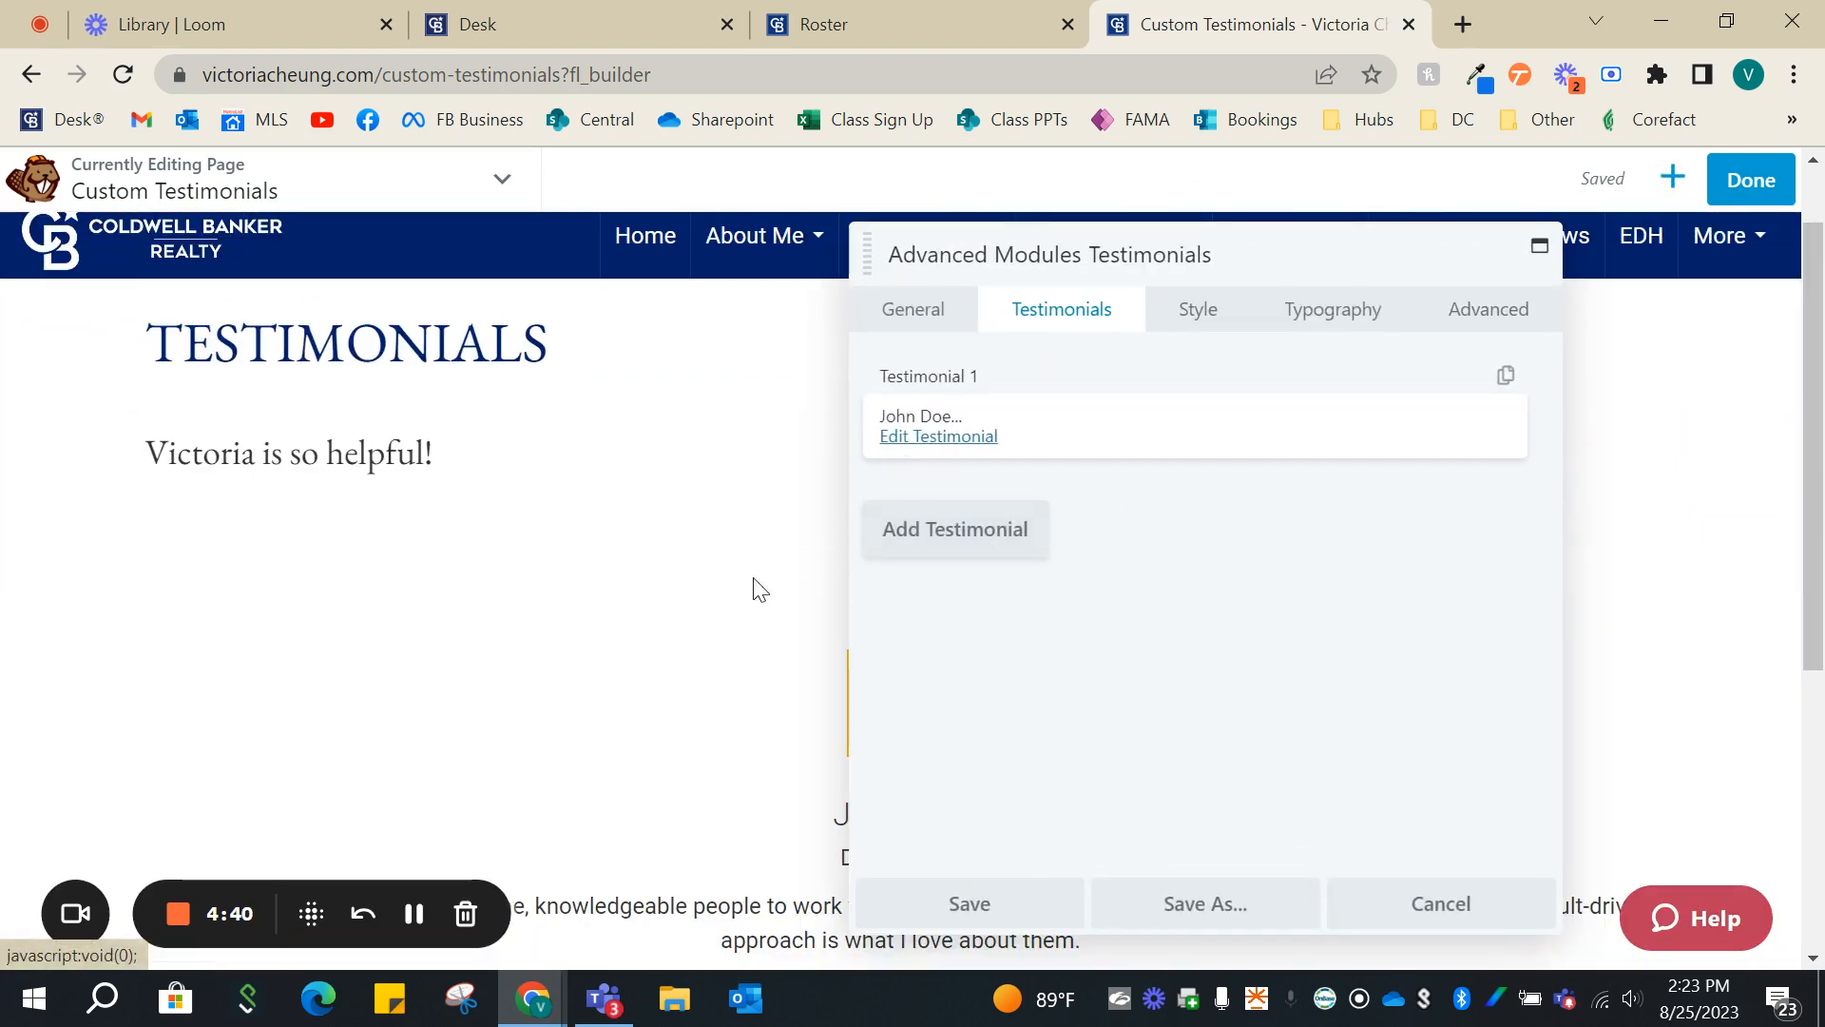
# - Review the placeholder testimonial on the page, then open it and examine its author name, designation and testimonial text fields
pyautogui.moveTo(1092, 252); pyautogui.dragTo(1449, 277)
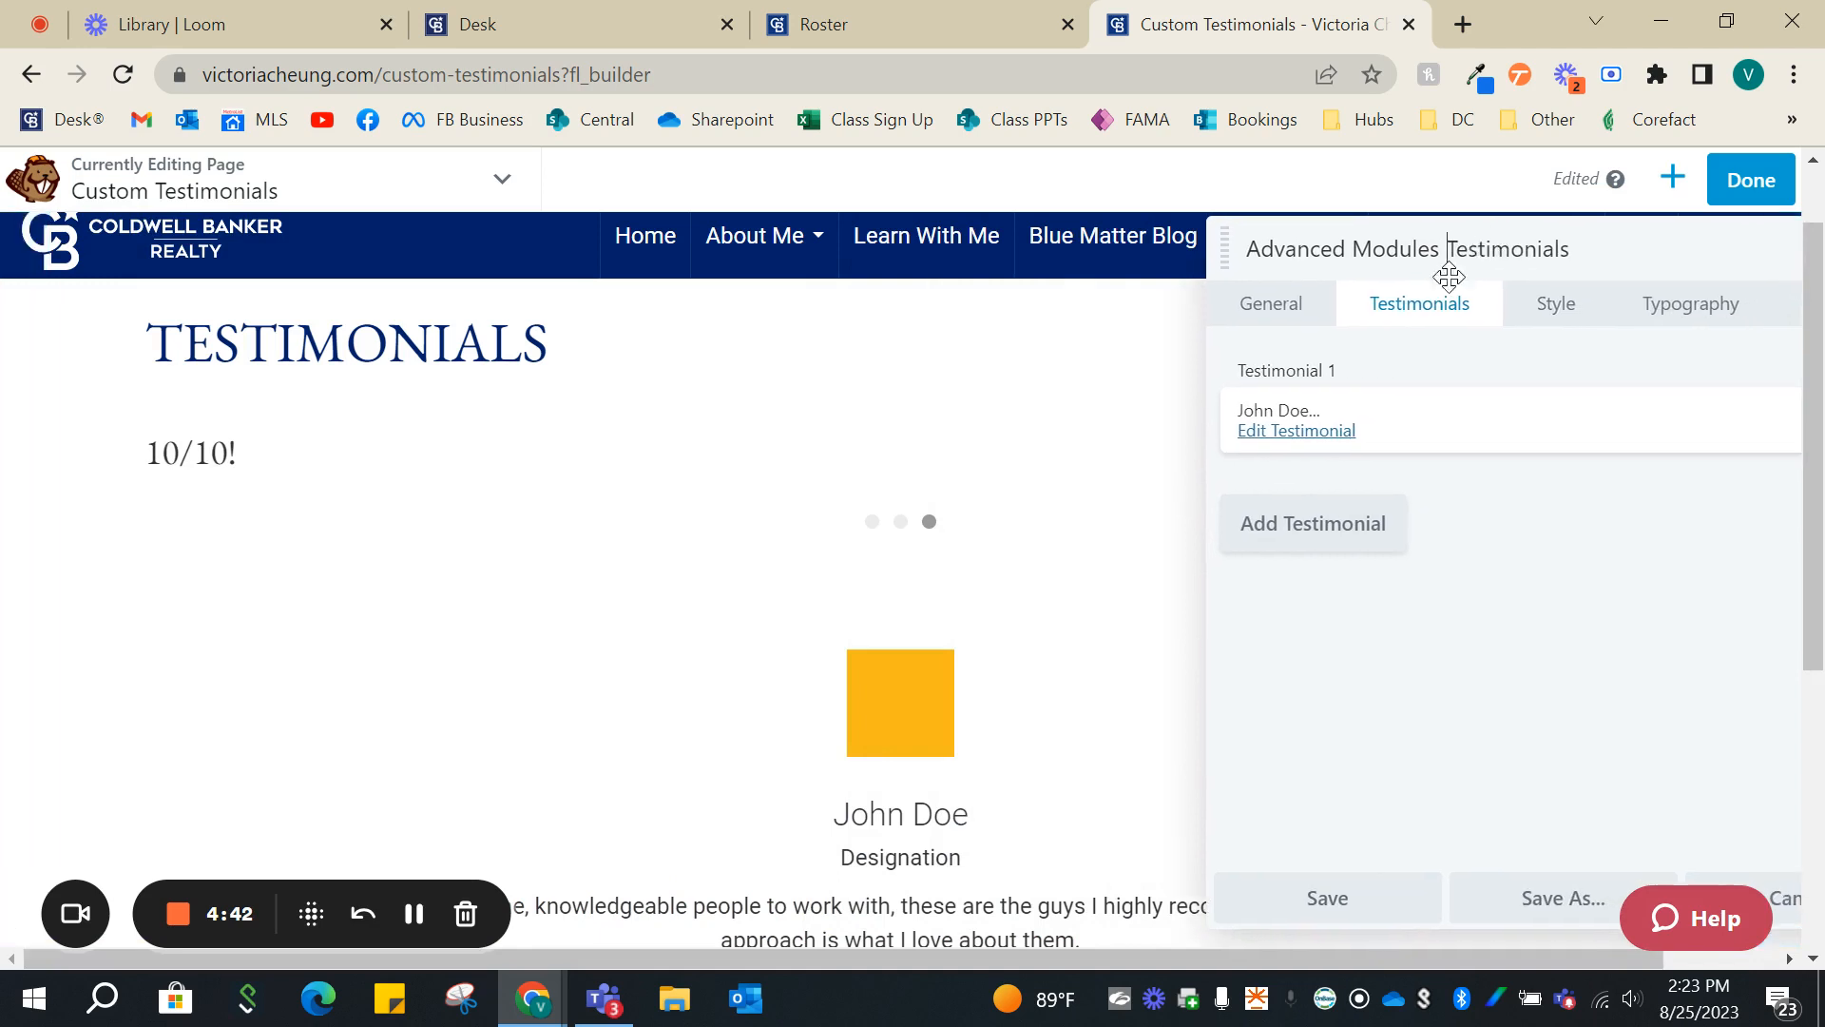
pyautogui.scroll(-3, 1008, 641)
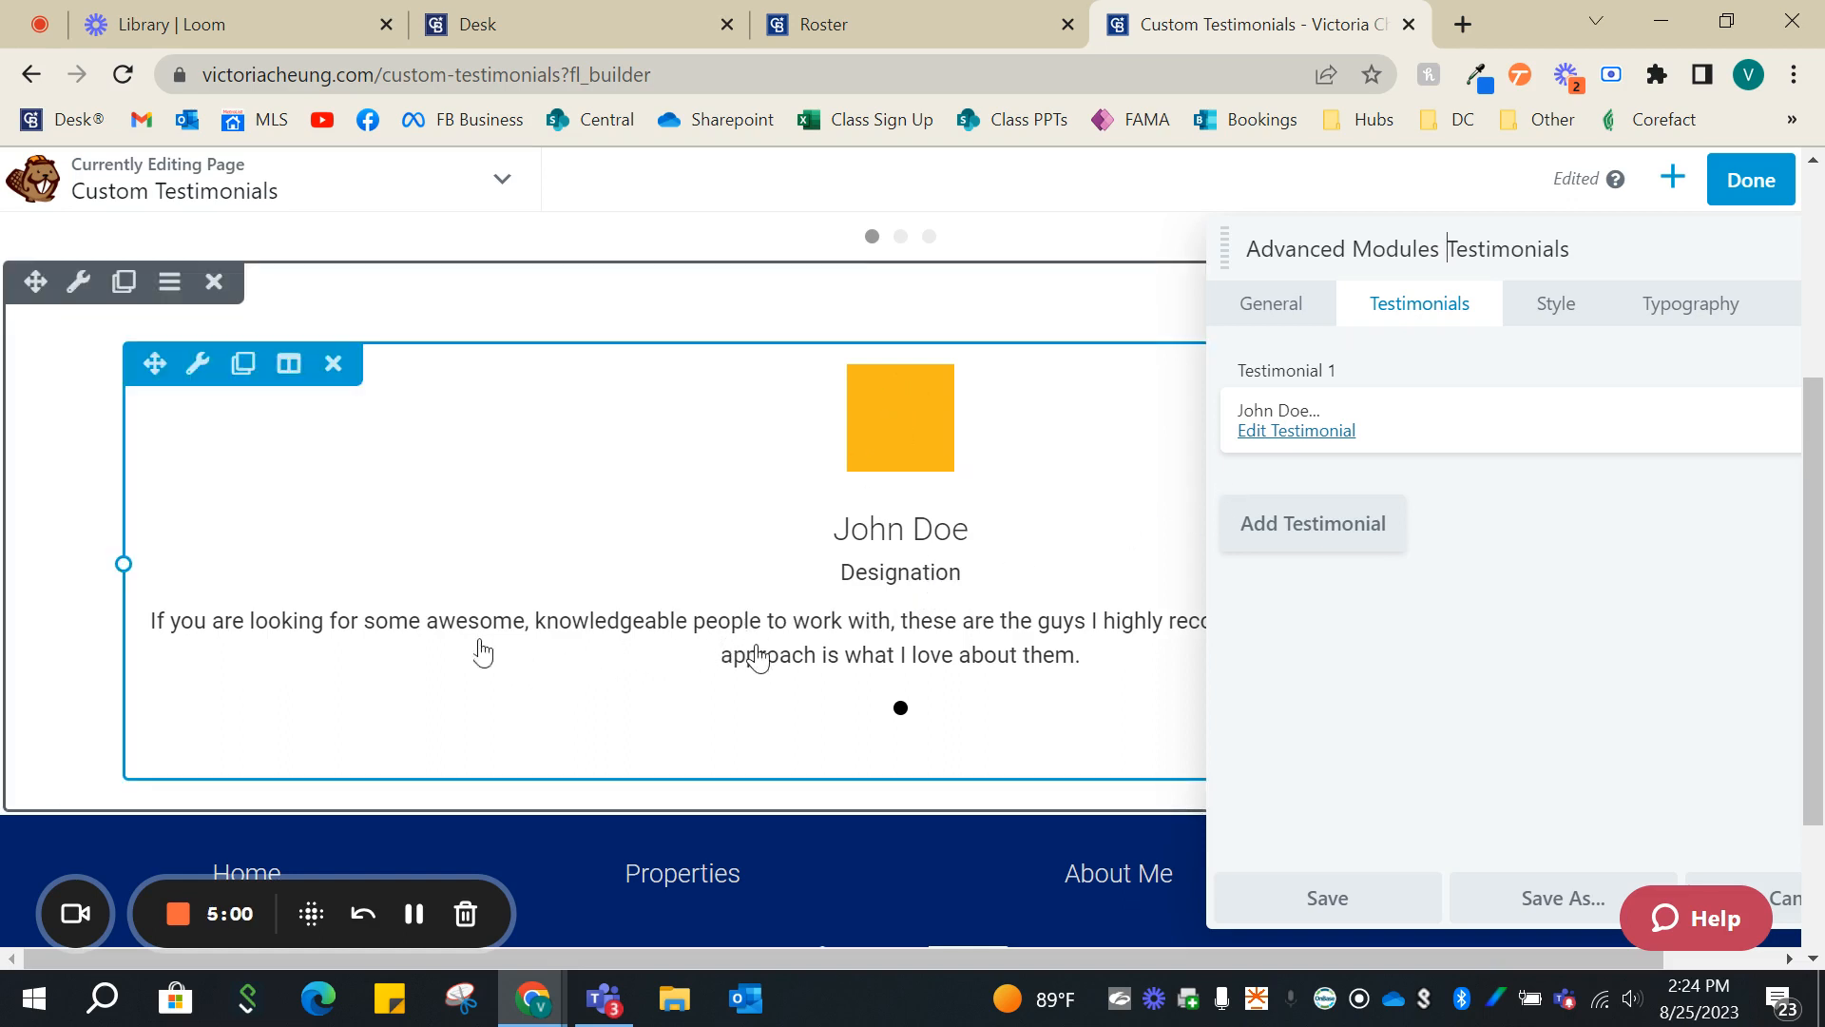
pyautogui.scroll(1, 742, 663)
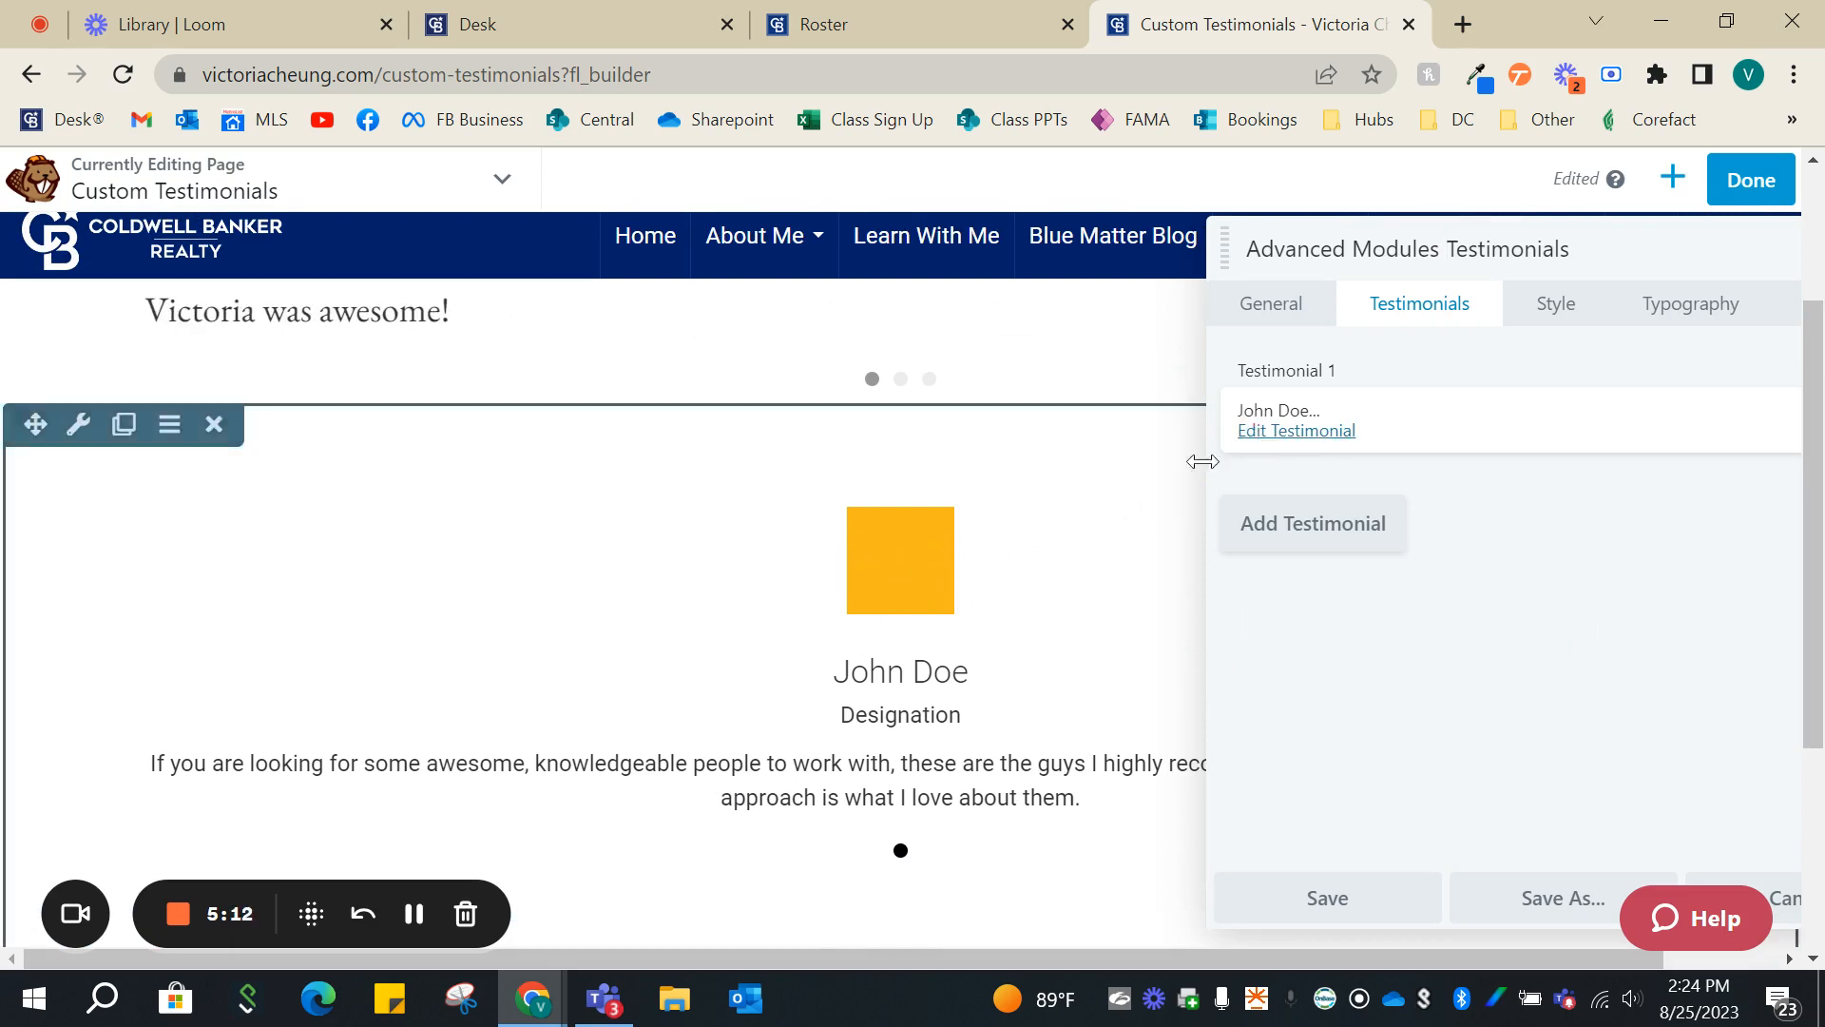
pyautogui.click(1344, 440)
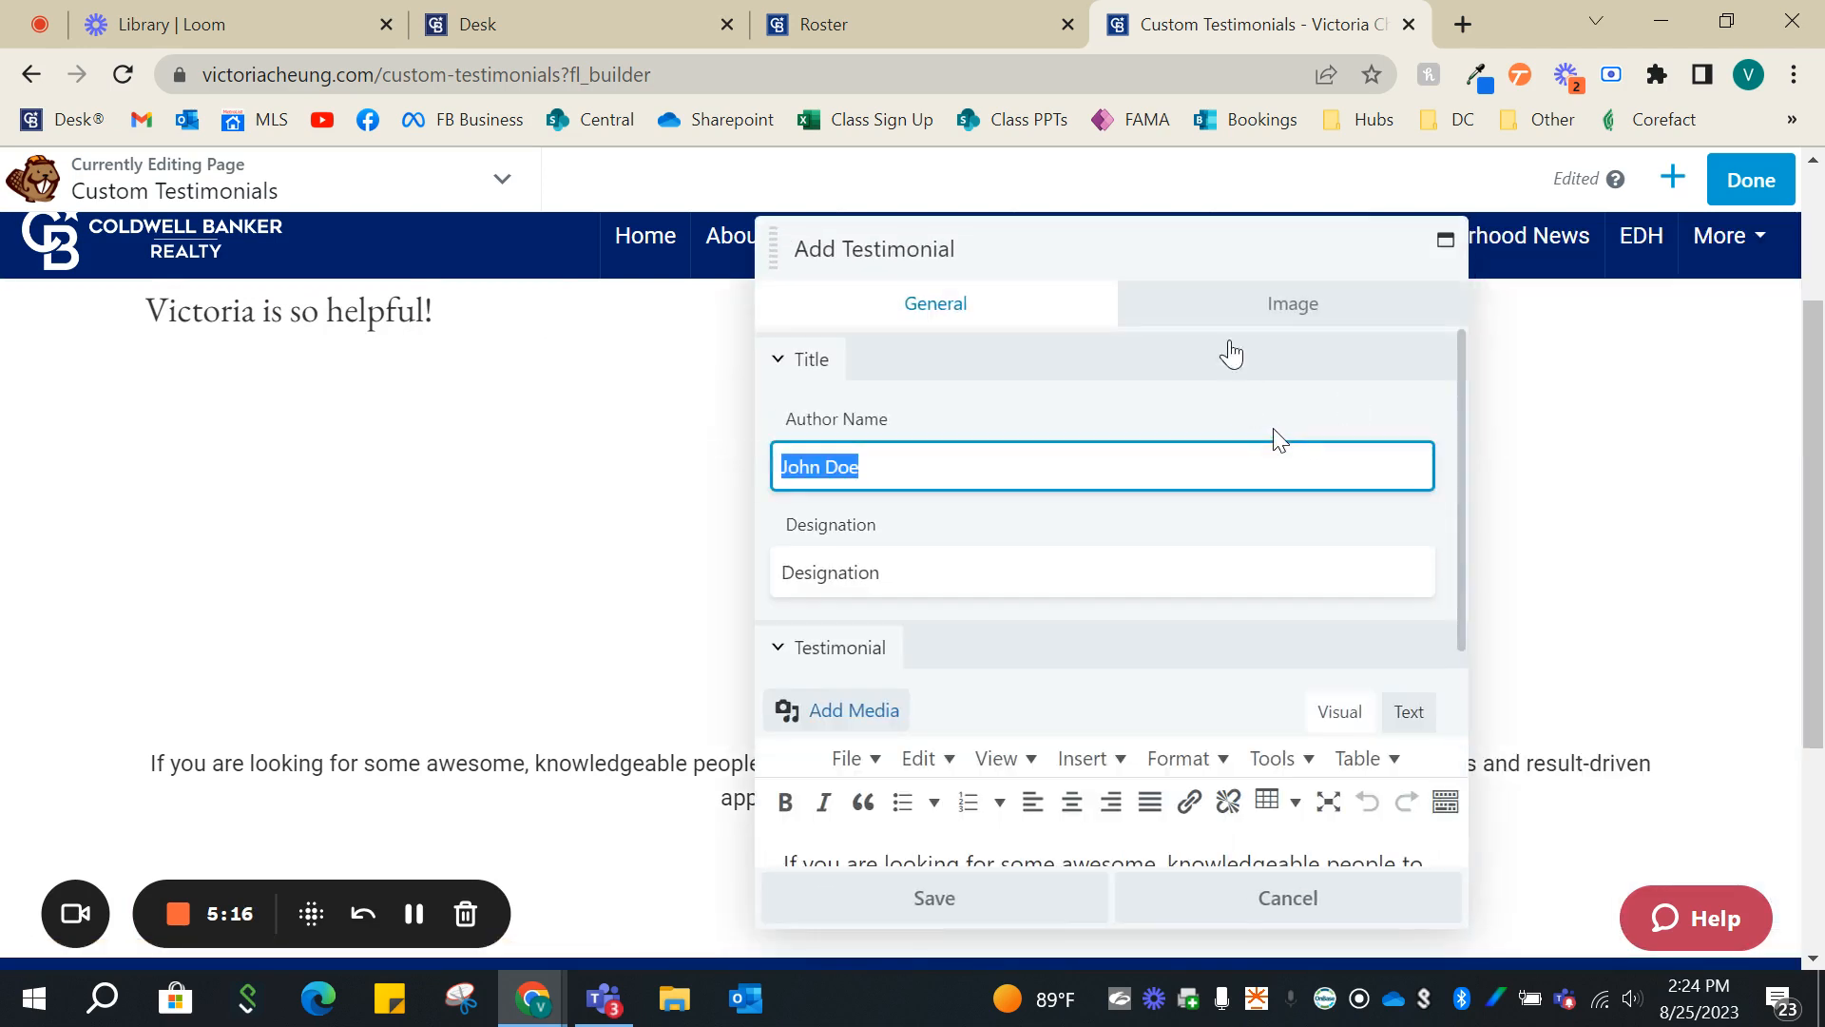
pyautogui.moveTo(1194, 249); pyautogui.dragTo(1368, 243)
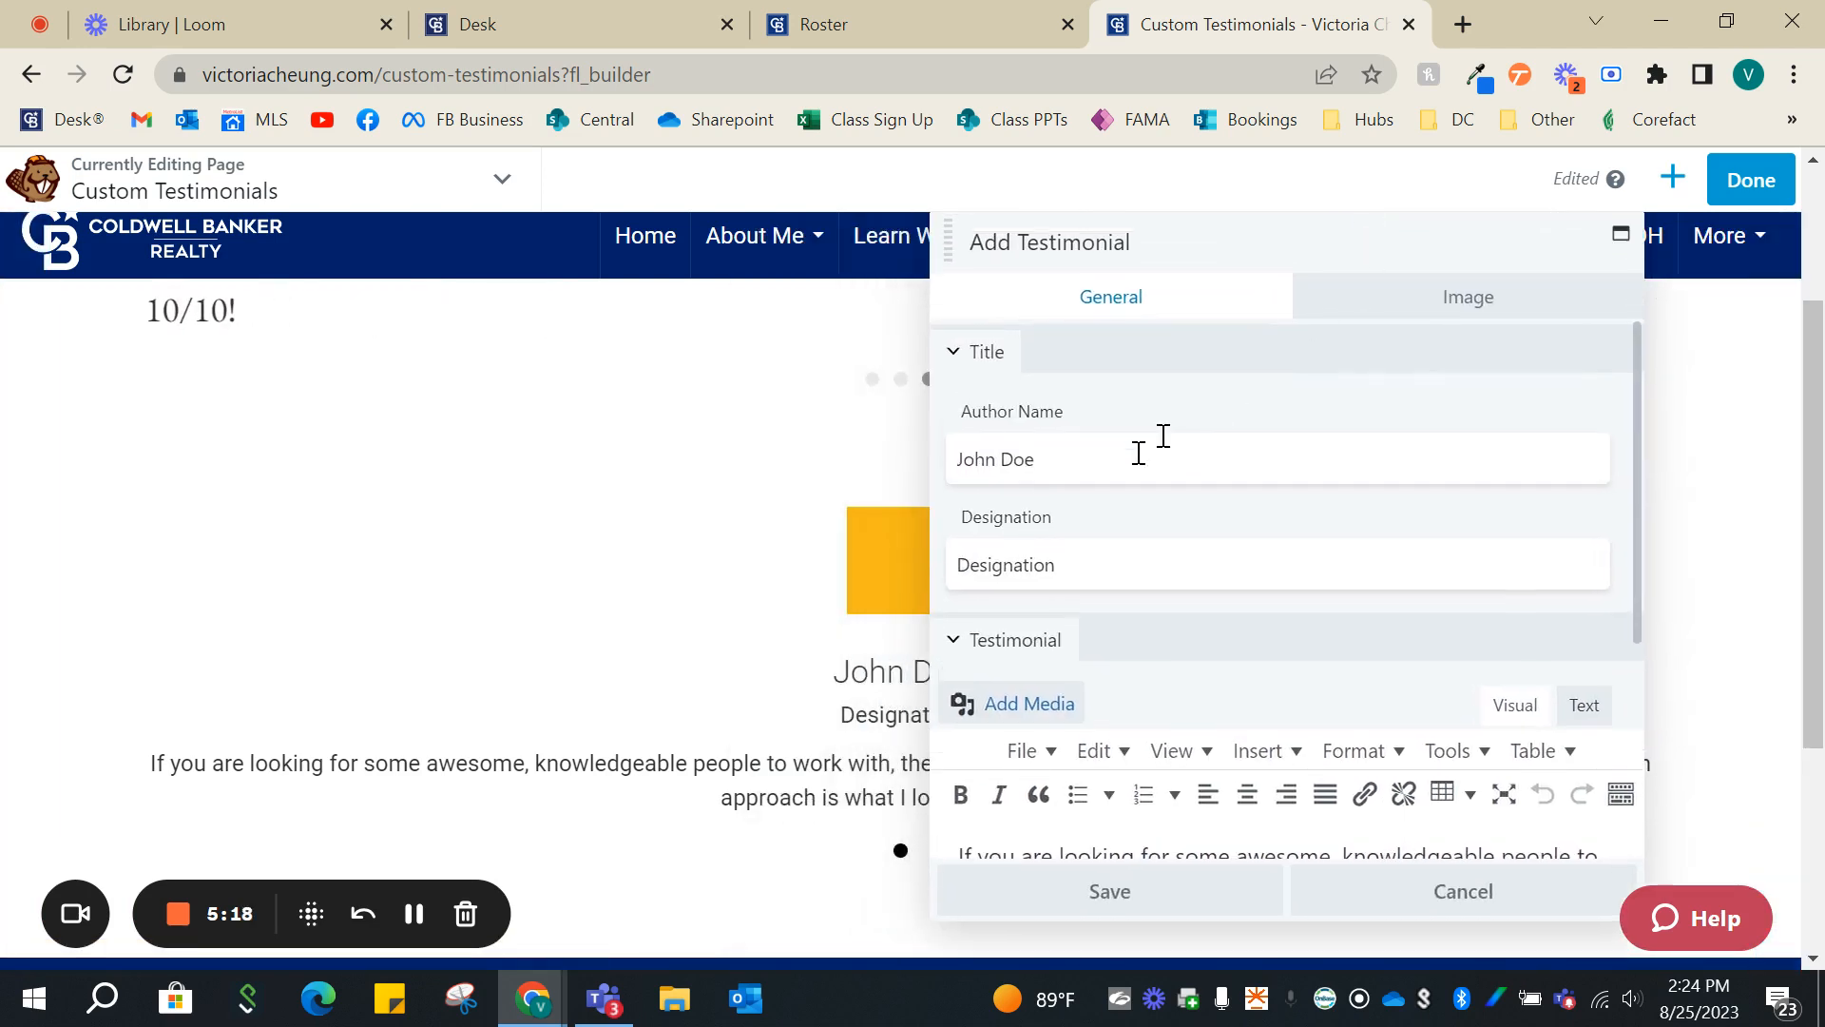
pyautogui.scroll(-3, 1107, 480)
pyautogui.scroll(4, 1230, 640)
# - Try the None image type for the placeholder testimonial and switch it back to Icon
pyautogui.click(1427, 302)
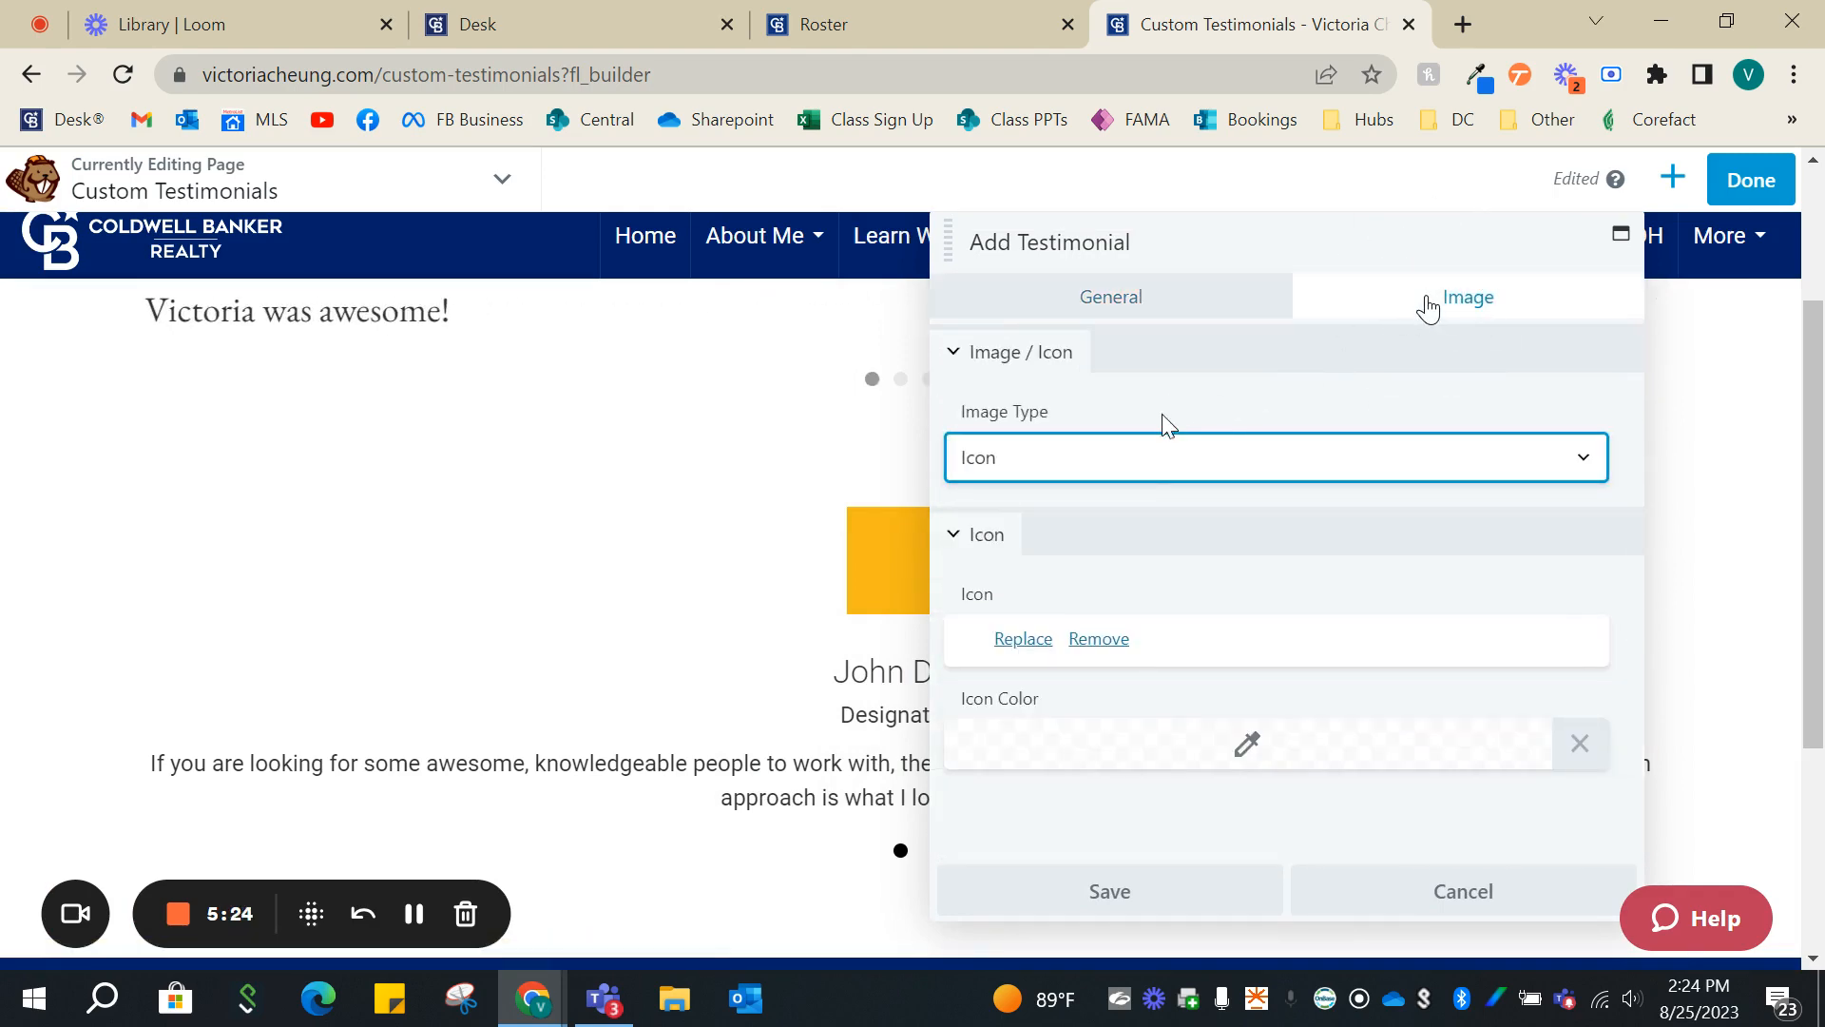
pyautogui.click(1153, 461)
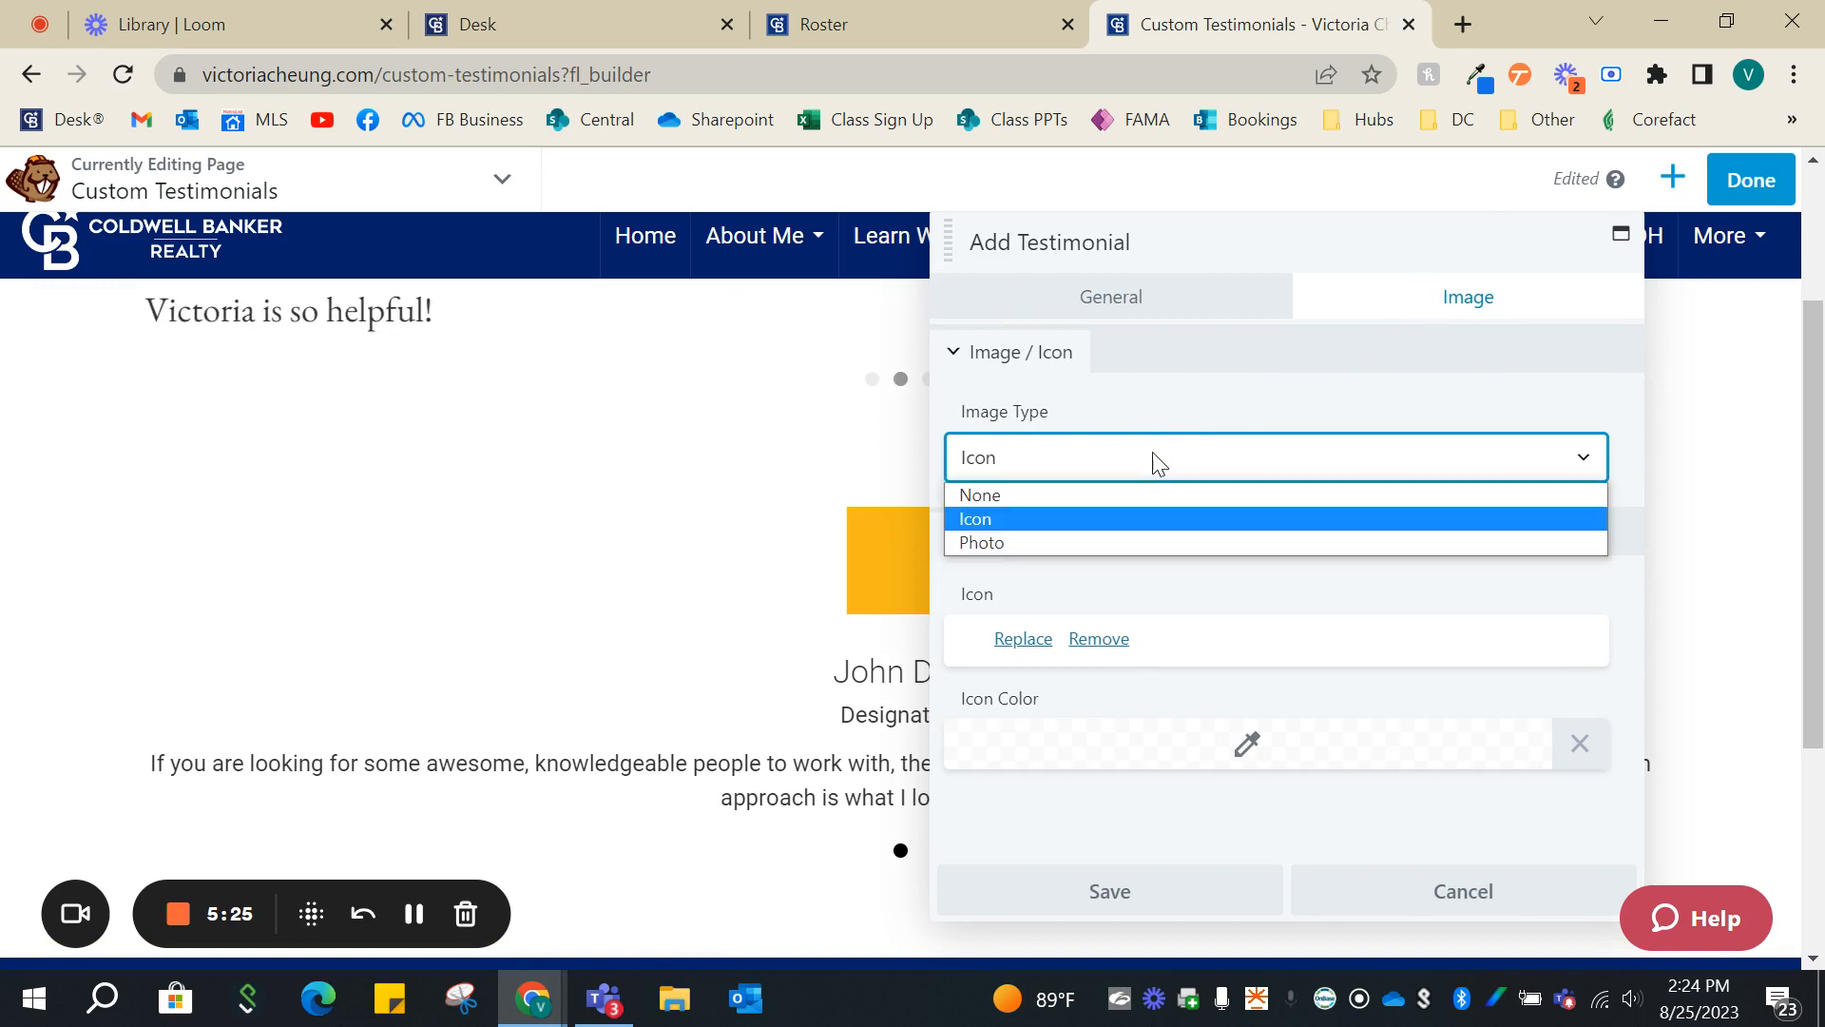
pyautogui.click(1089, 498)
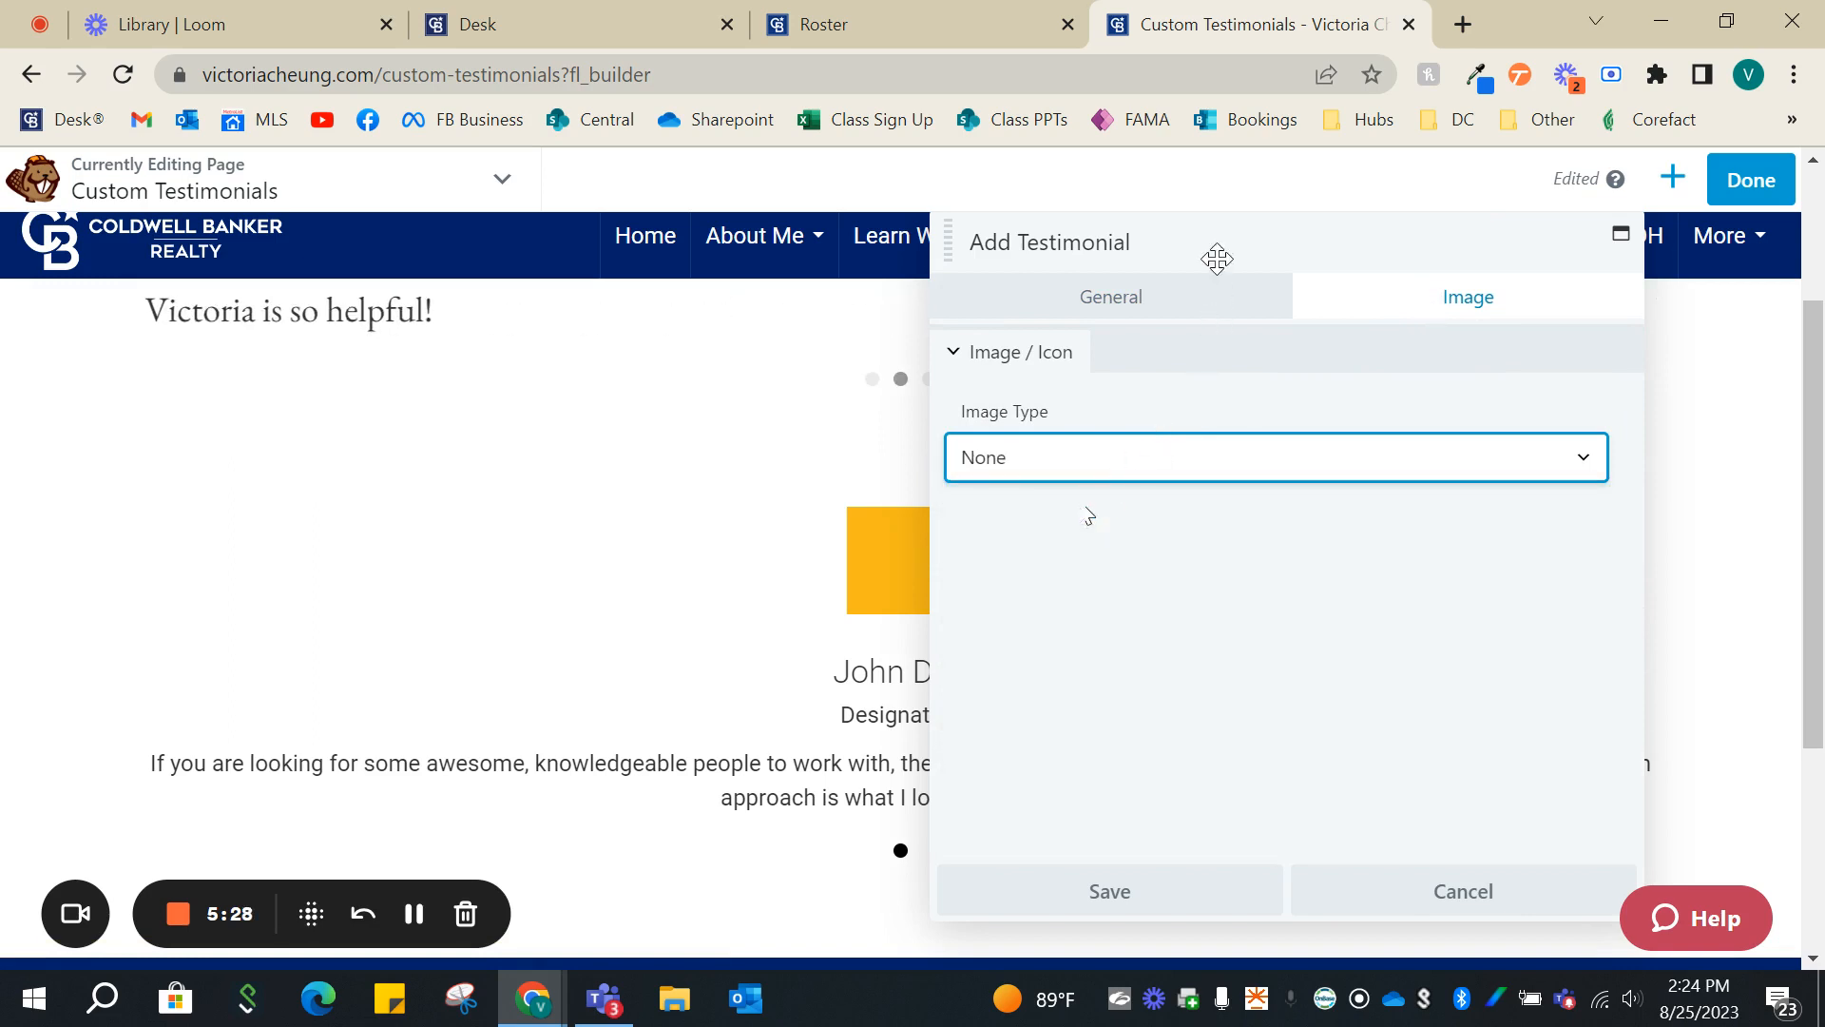
pyautogui.moveTo(1214, 255); pyautogui.dragTo(1352, 253)
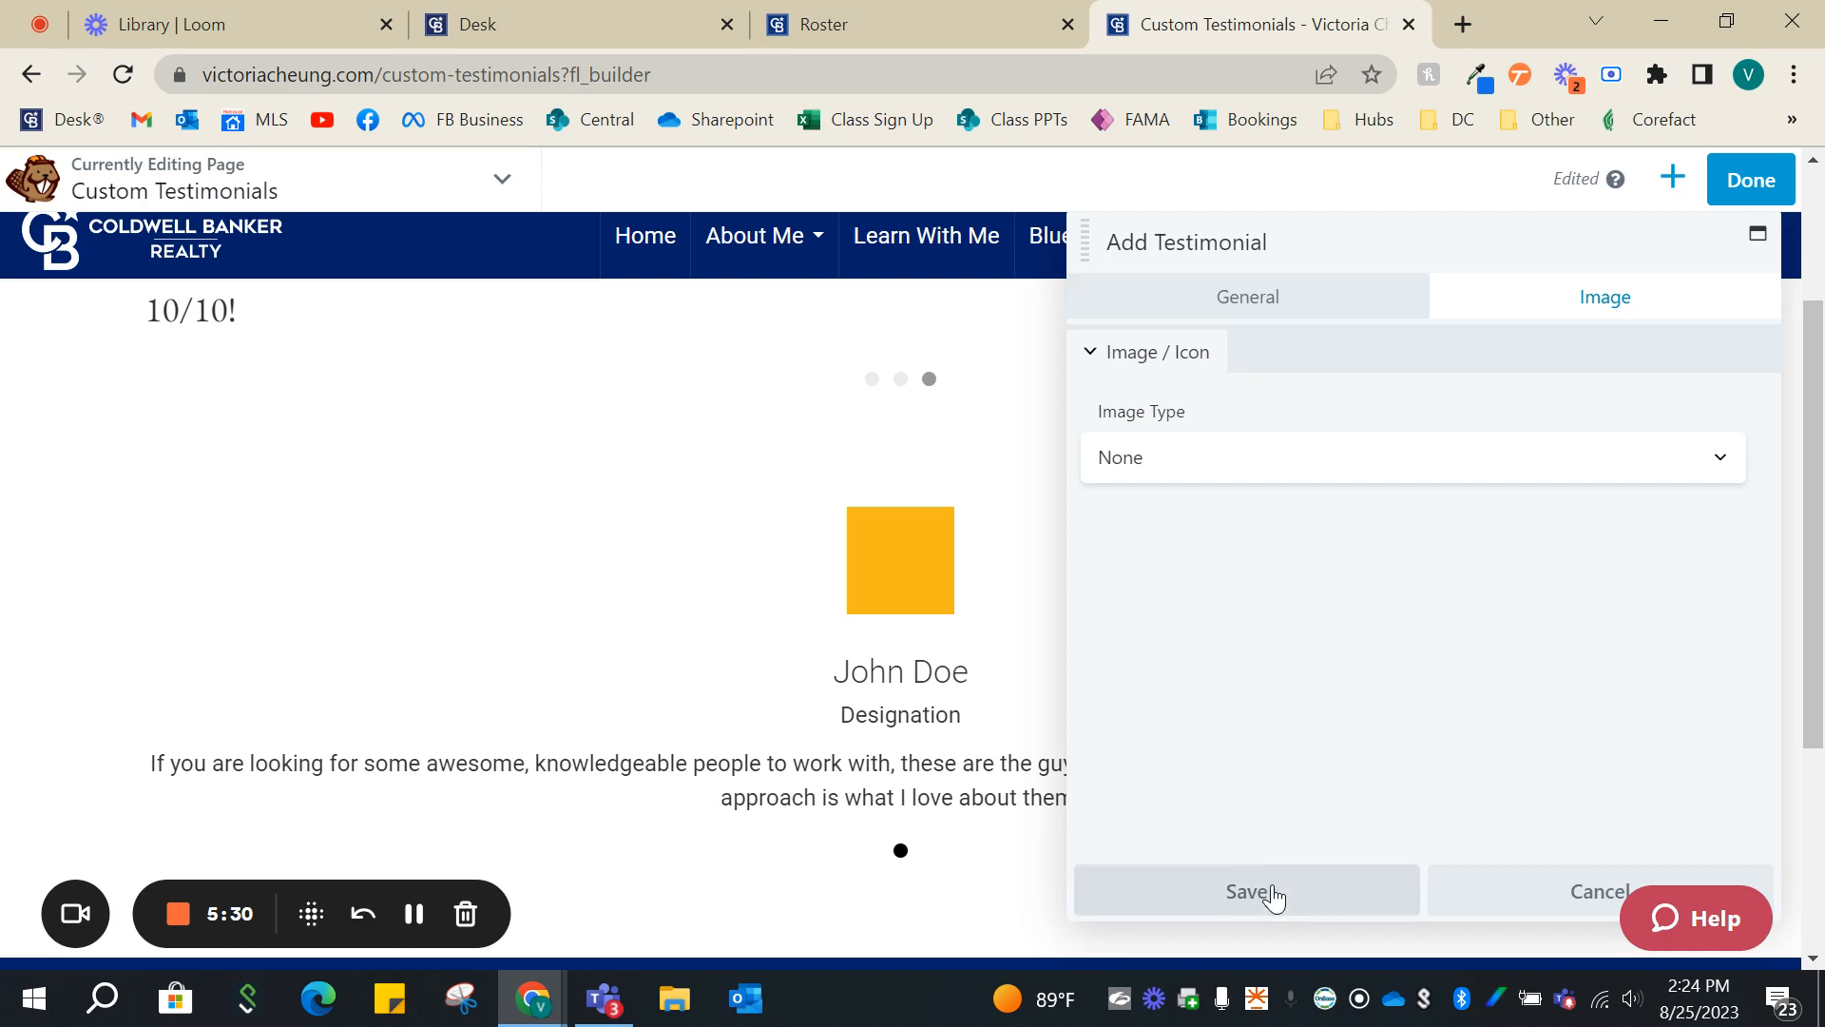
pyautogui.click(1382, 460)
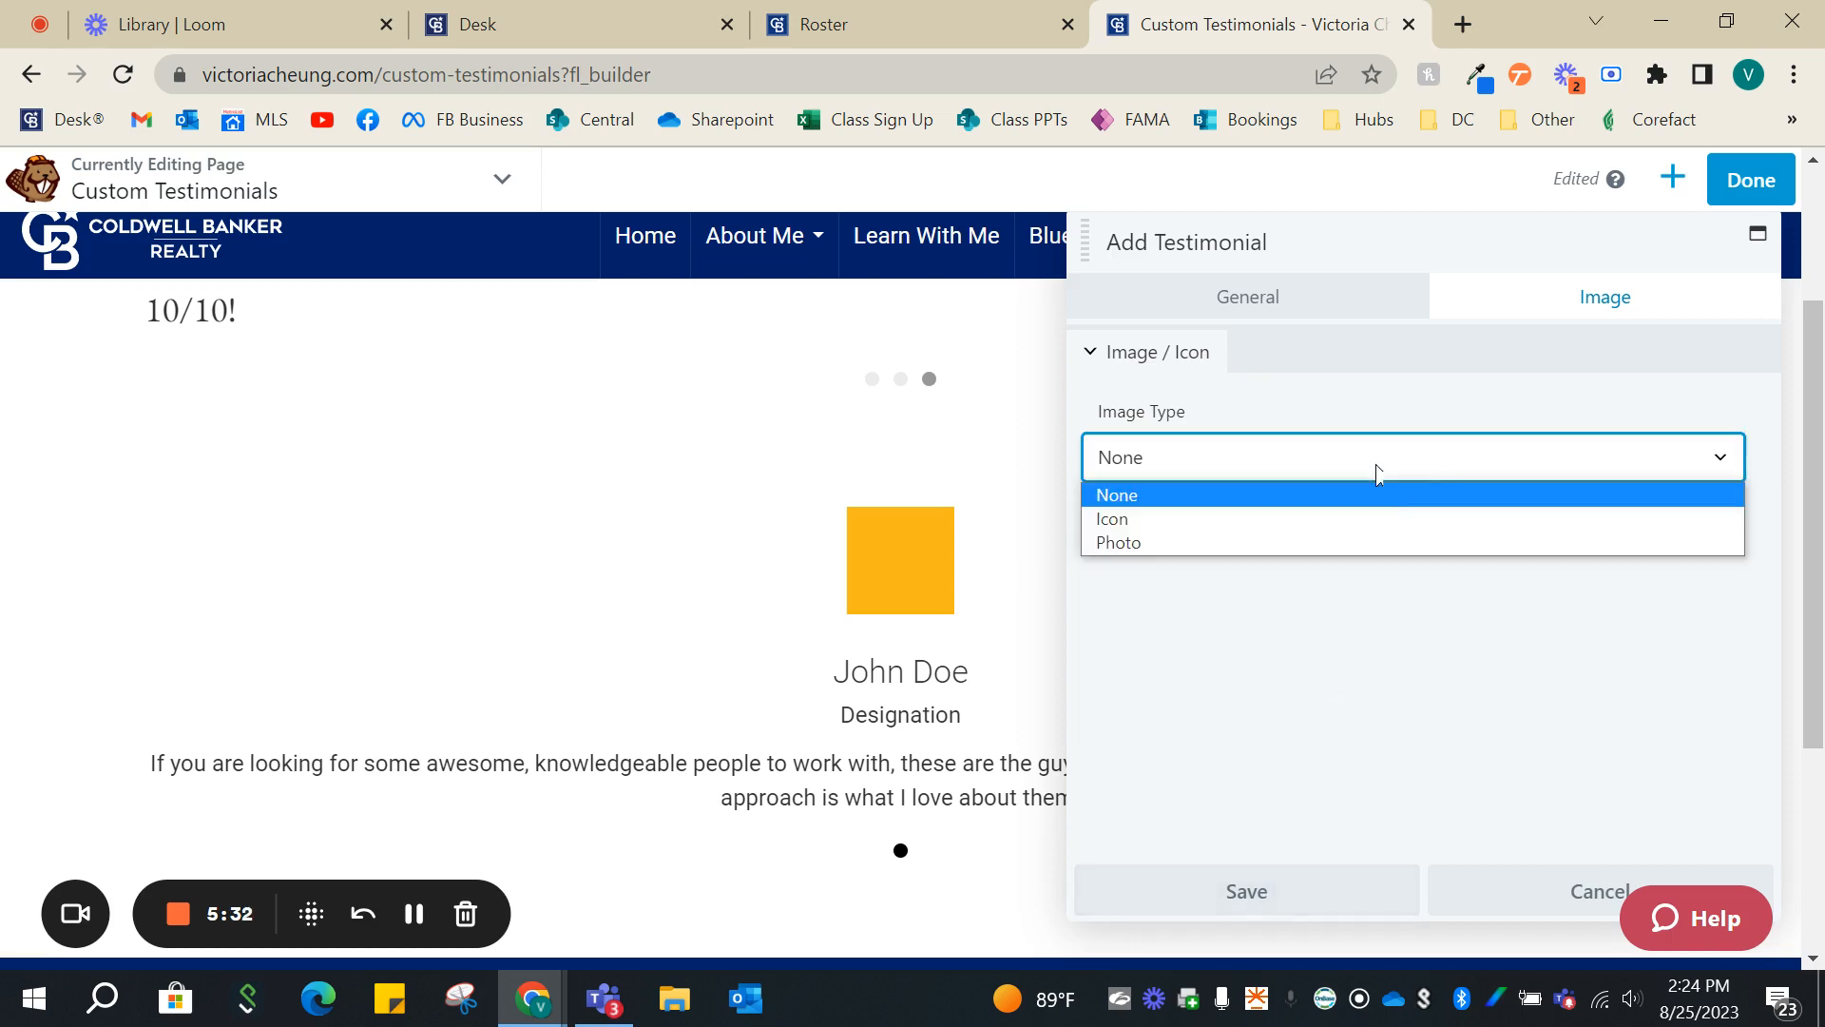
pyautogui.click(1285, 518)
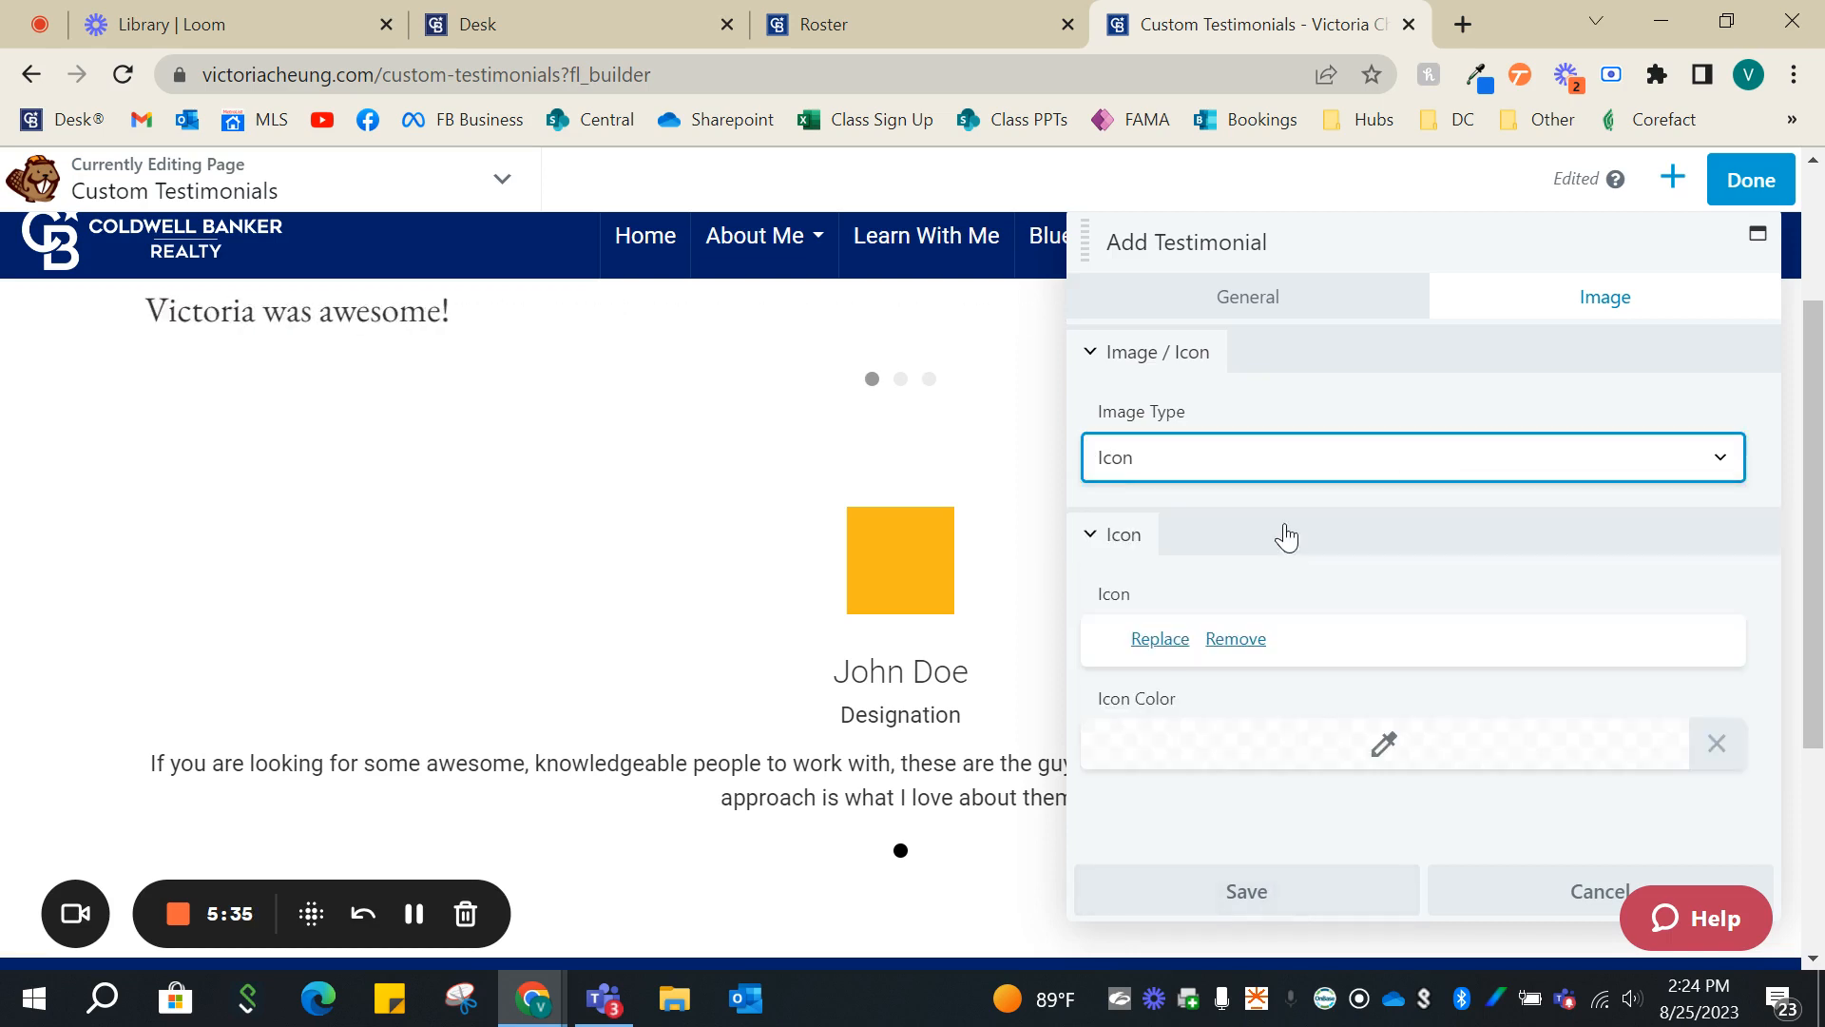
# - Search the icon libraries for "quote" and use the paired quotation marks from Foundation Icons as the placeholder testimonial's icon
pyautogui.click(1160, 639)
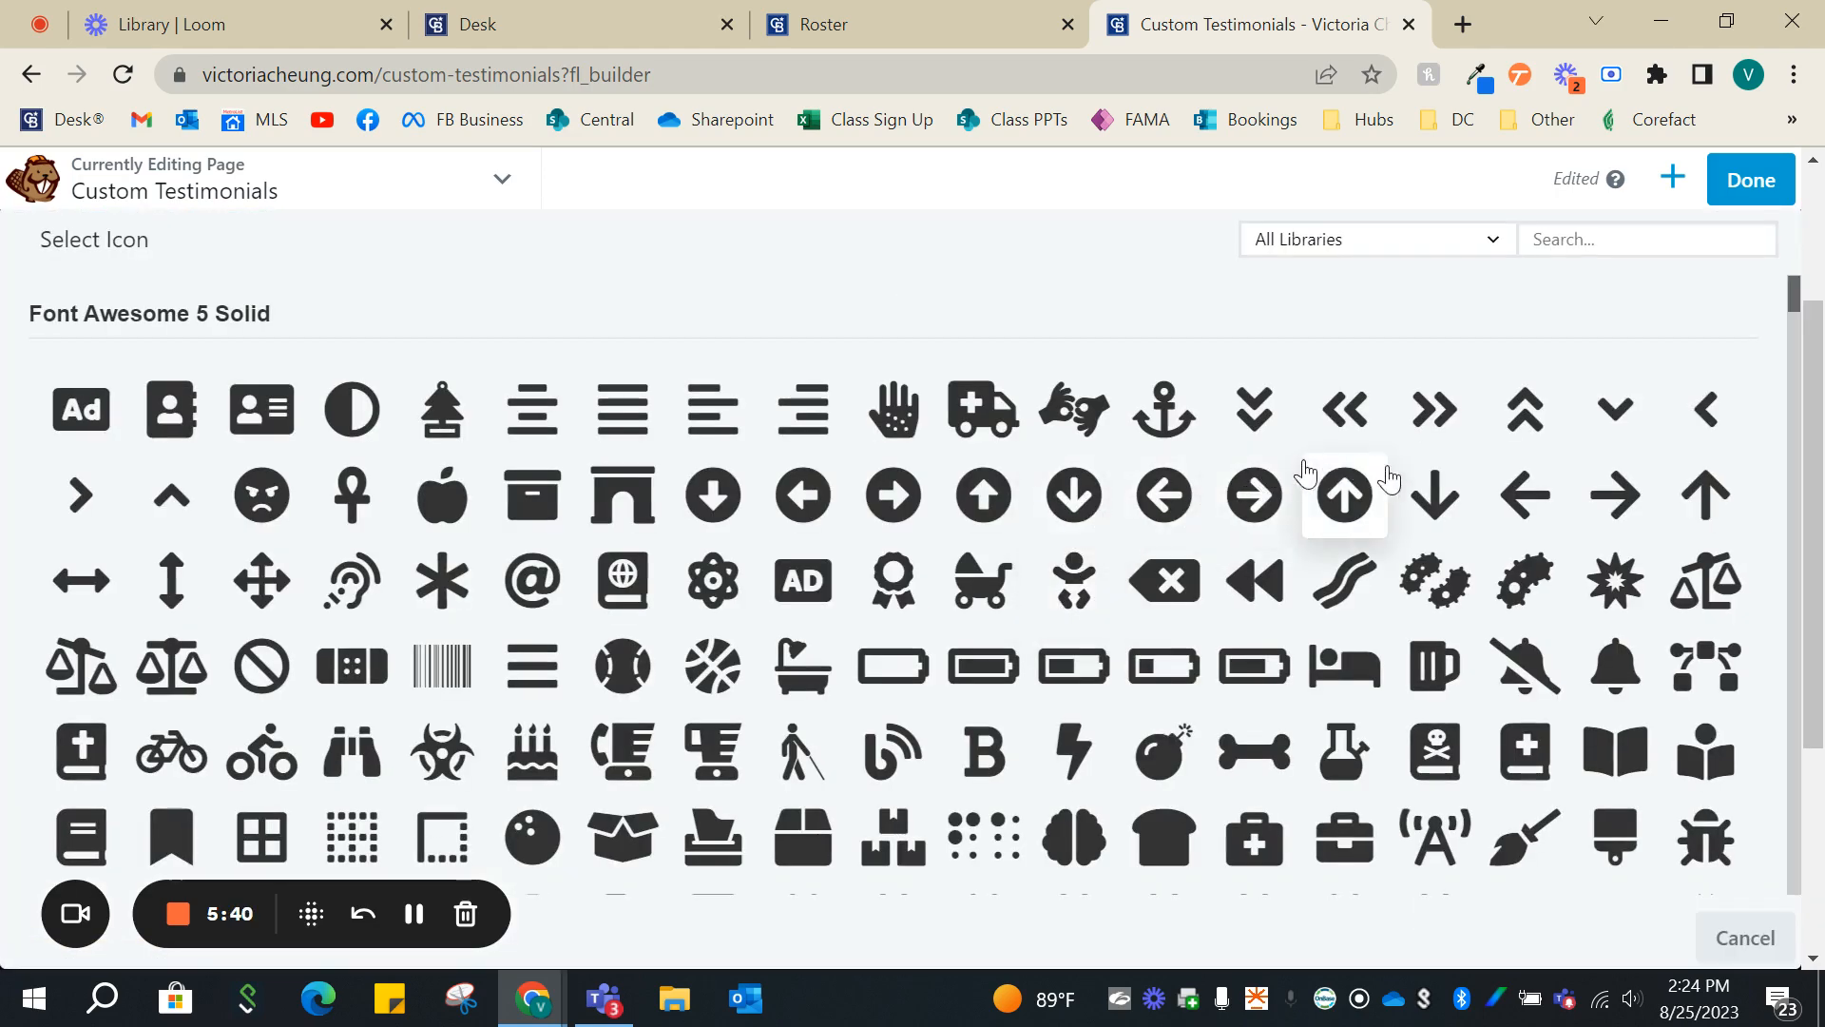
pyautogui.scroll(-3, 1434, 485)
pyautogui.scroll(-6, 1445, 494)
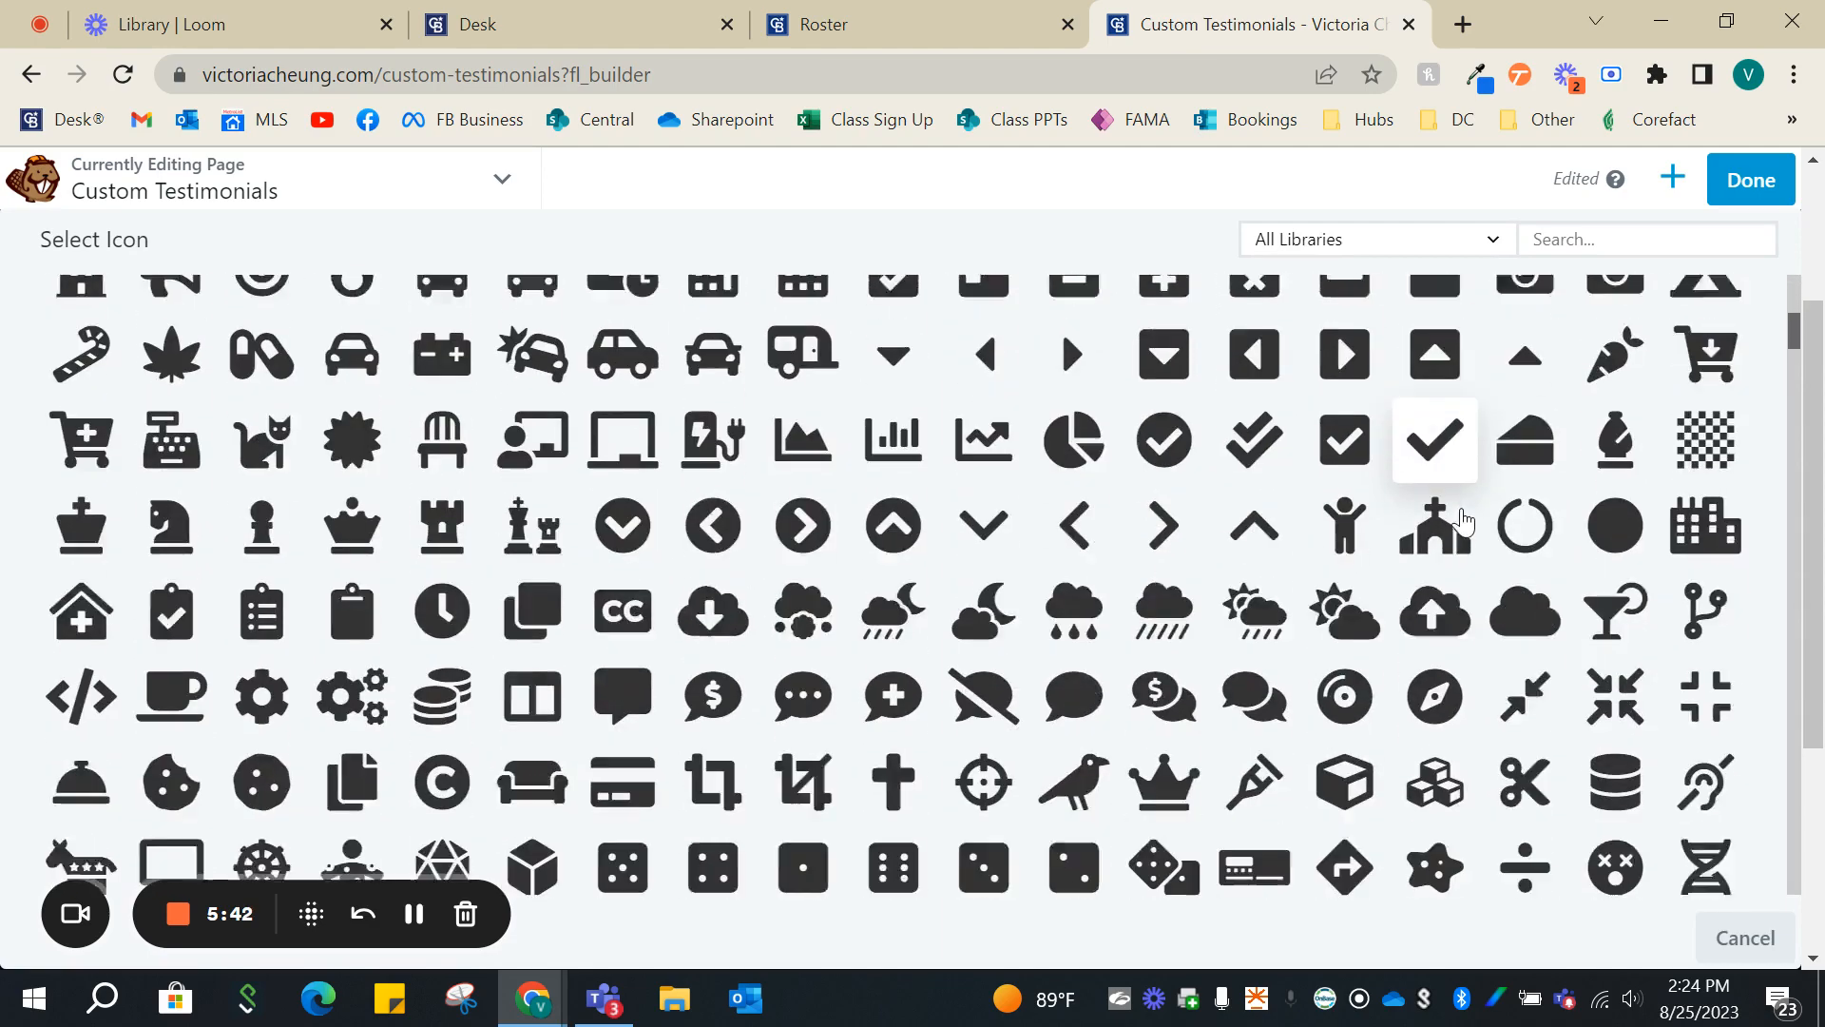
pyautogui.scroll(5, 1454, 485)
pyautogui.scroll(5, 1487, 503)
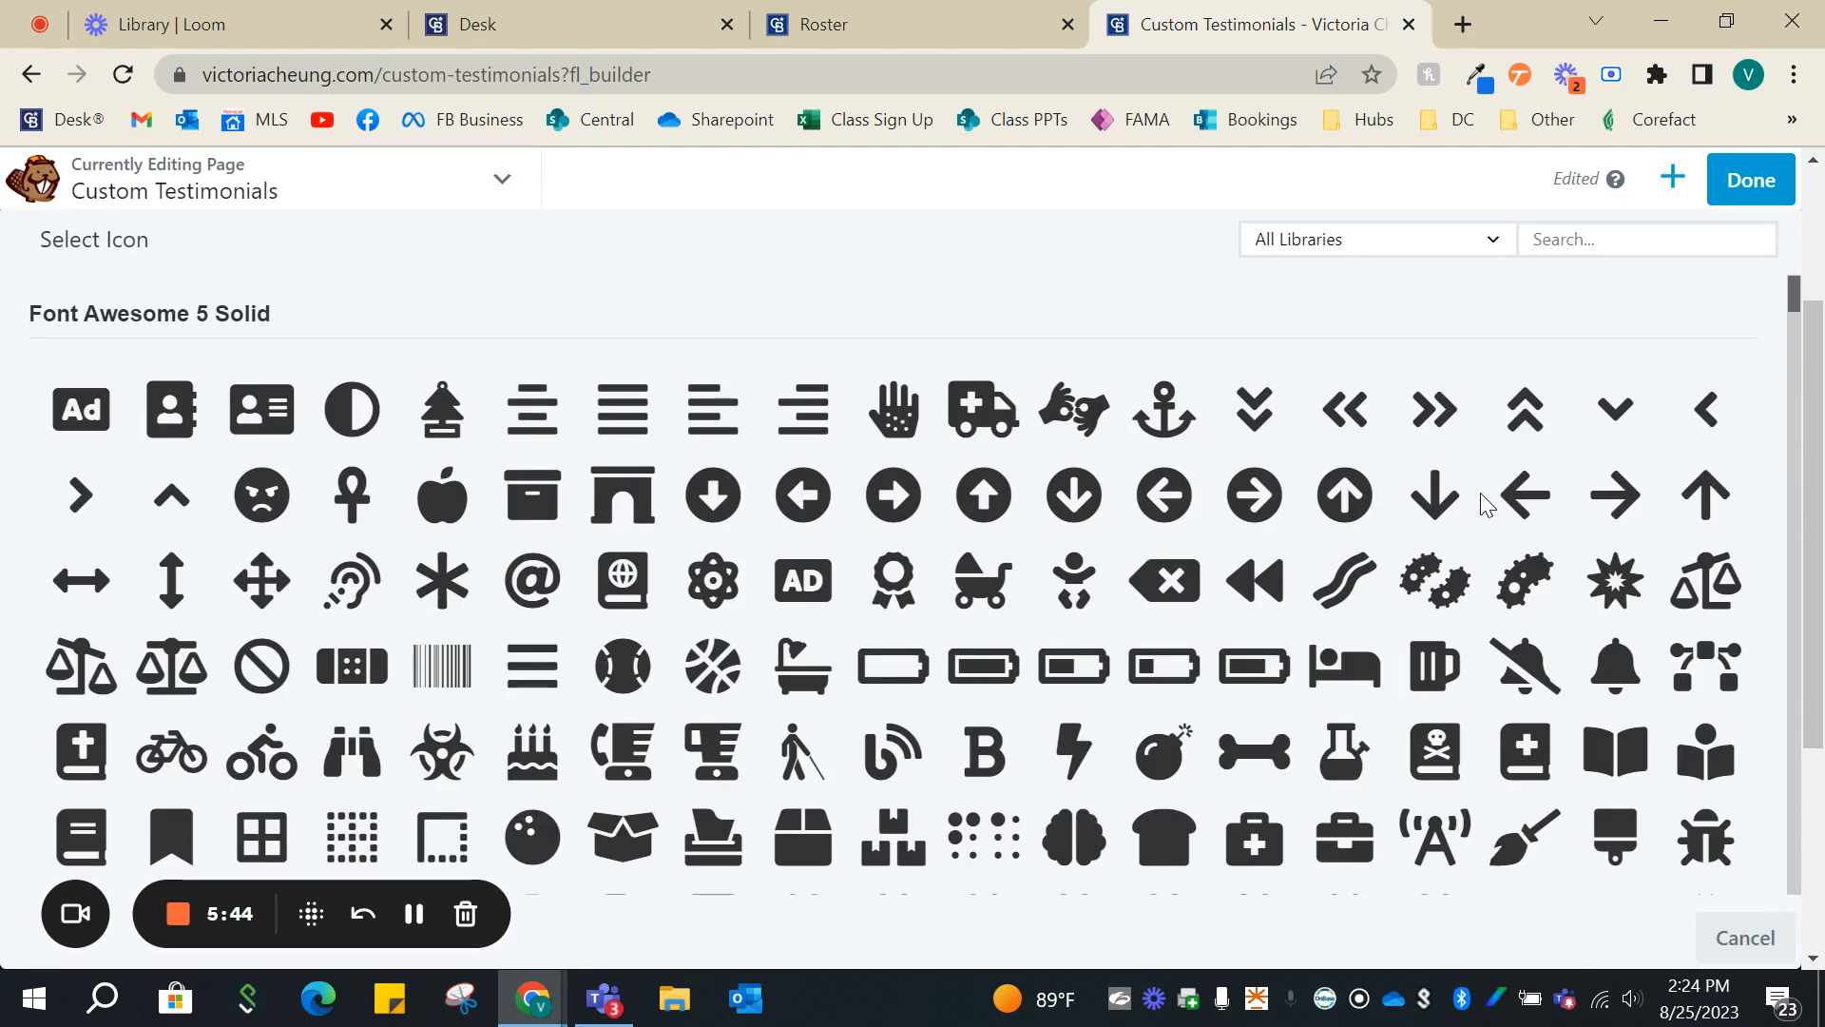
pyautogui.click(1559, 243)
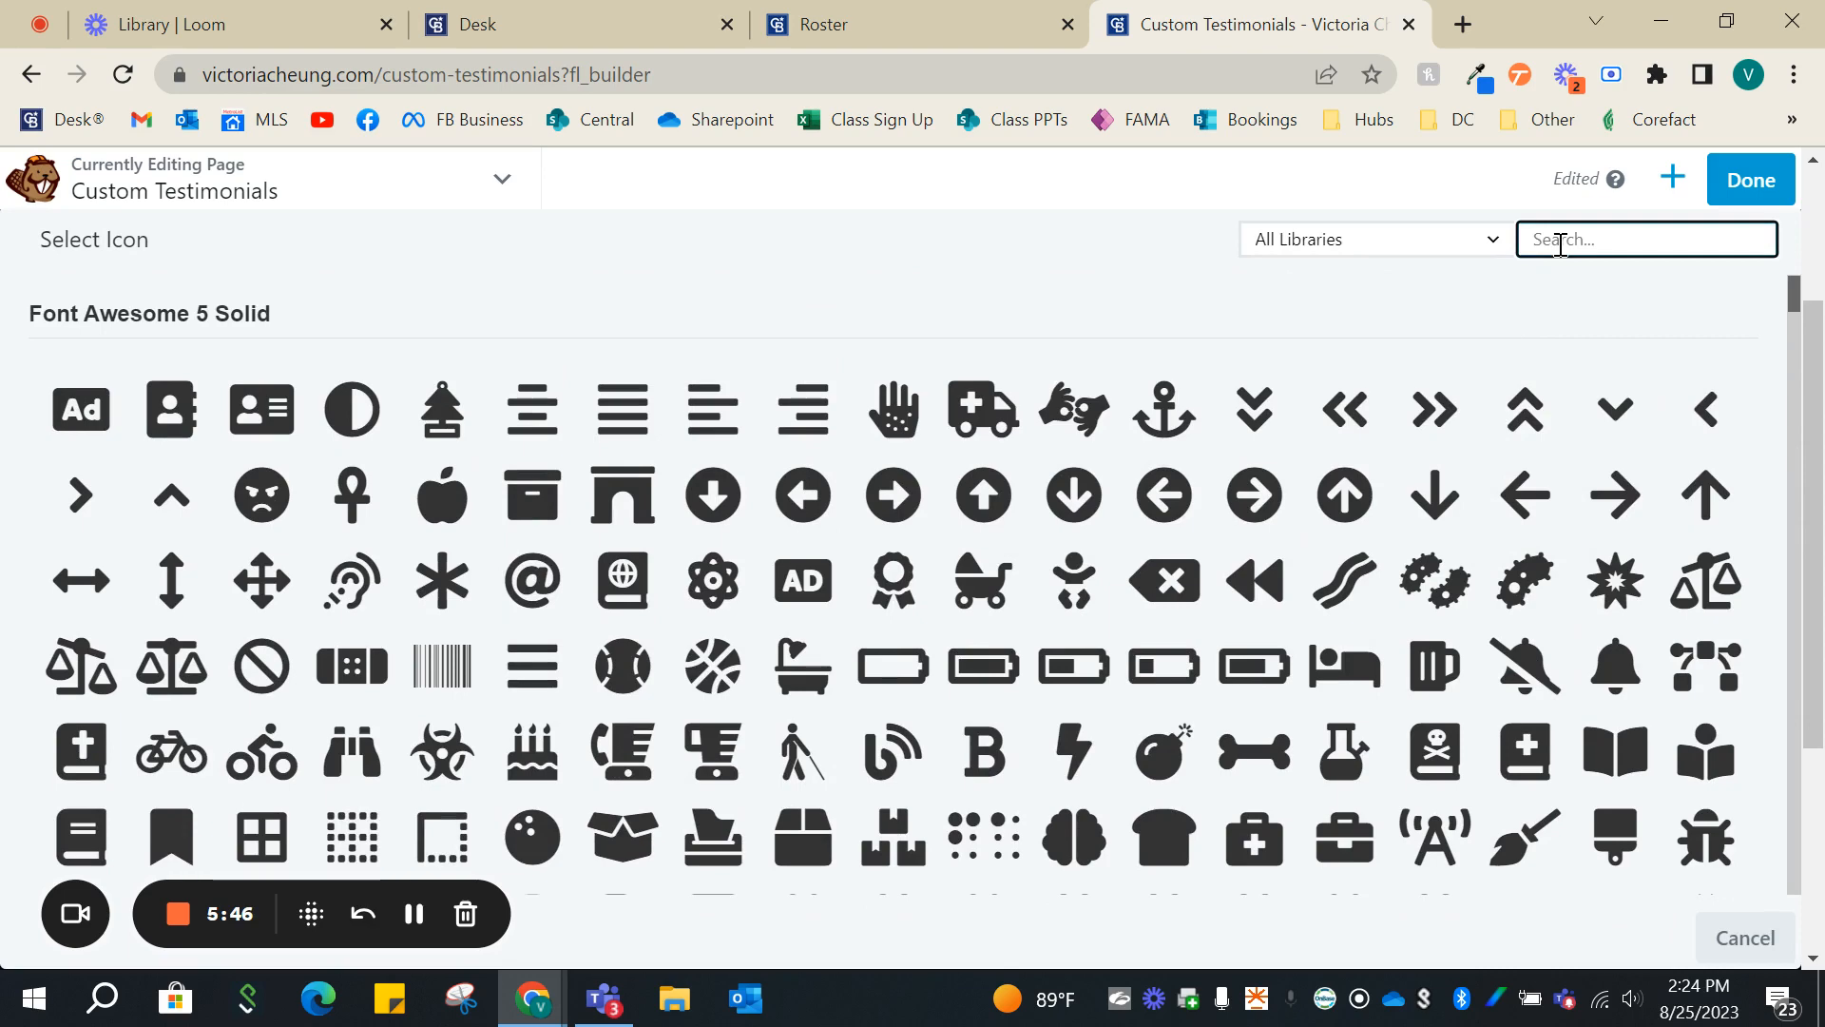
pyautogui.write('quote')
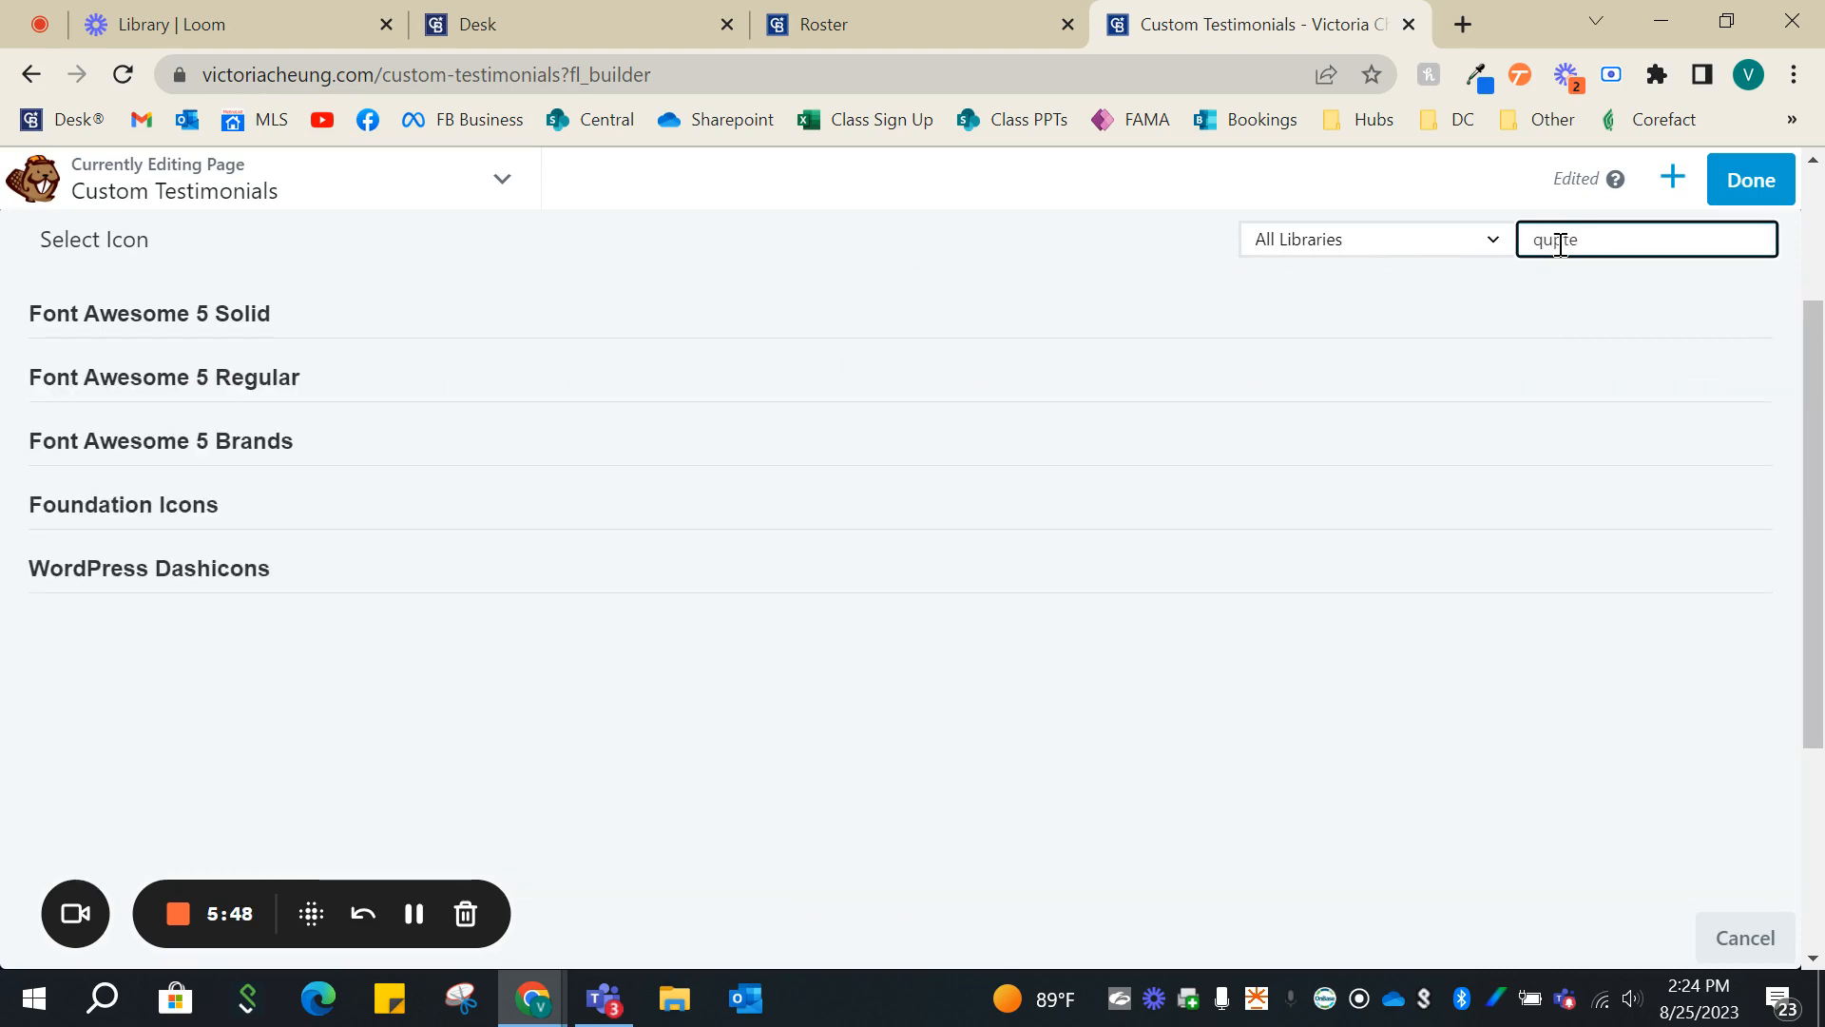
pyautogui.press('BackSpace')
pyautogui.press('BackSpace')
pyautogui.press('BackSpace')
pyautogui.write('ote')
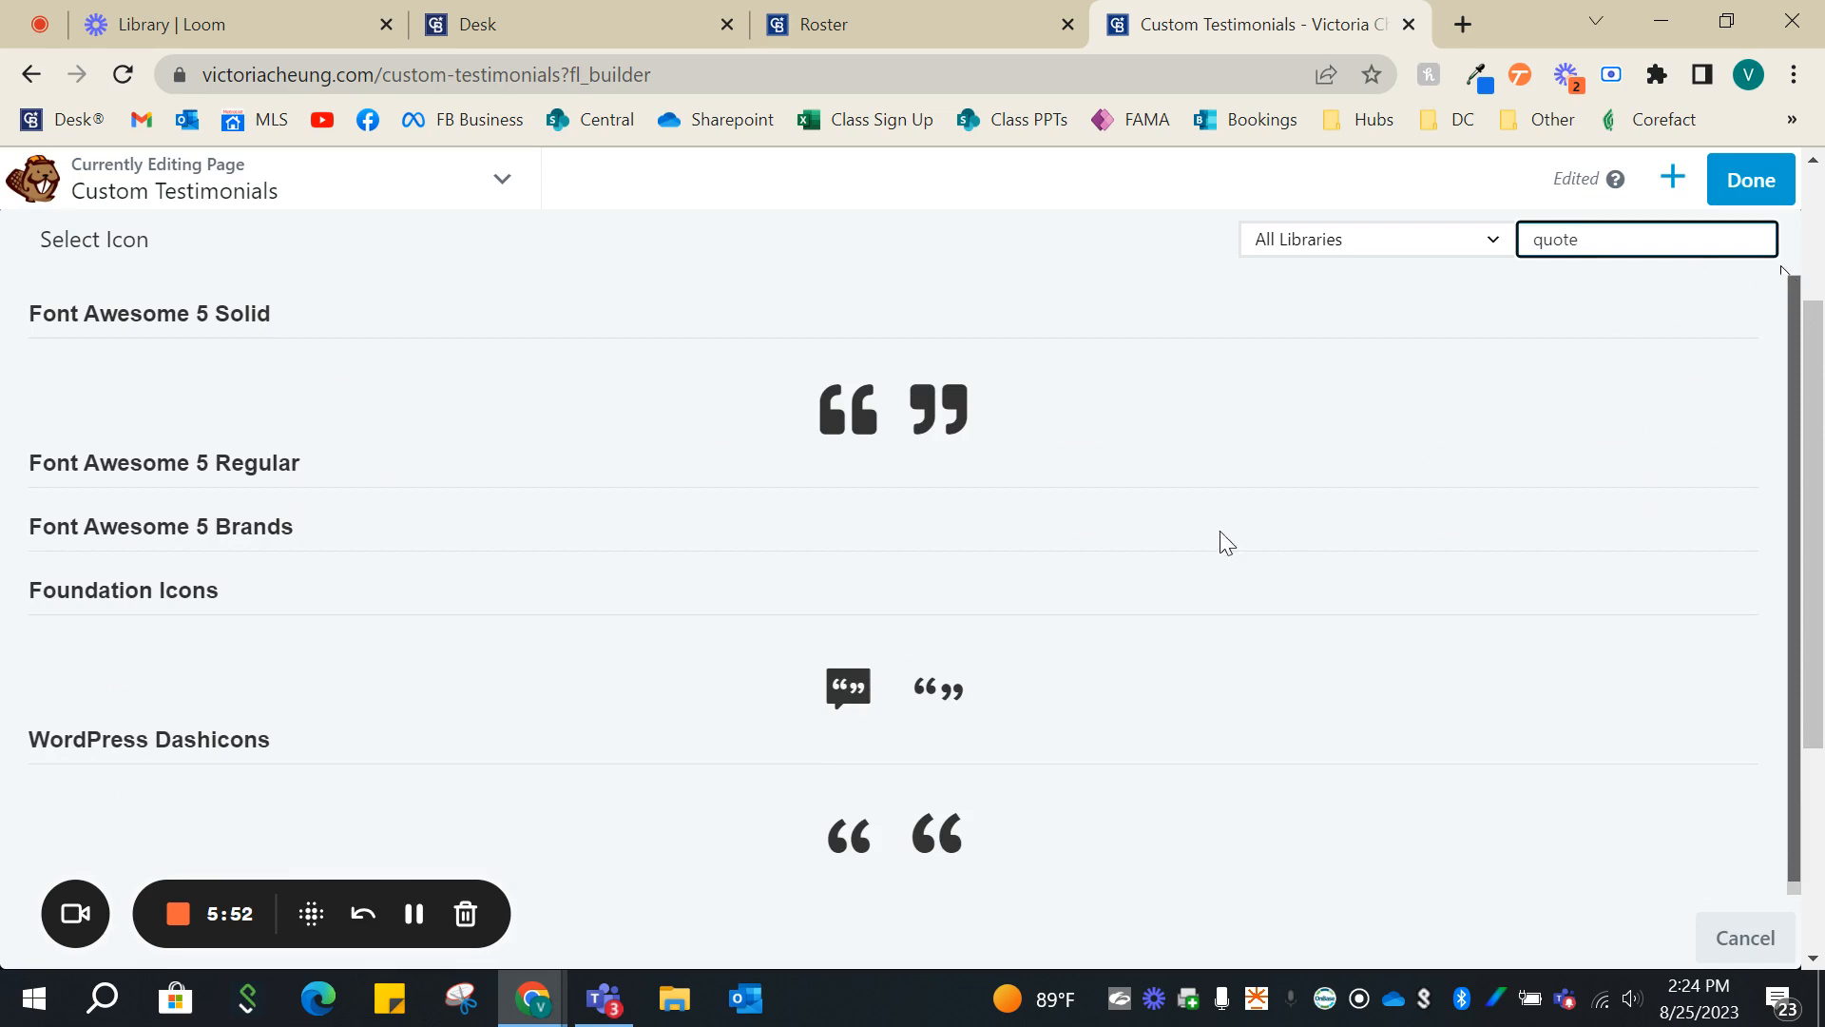
pyautogui.click(955, 695)
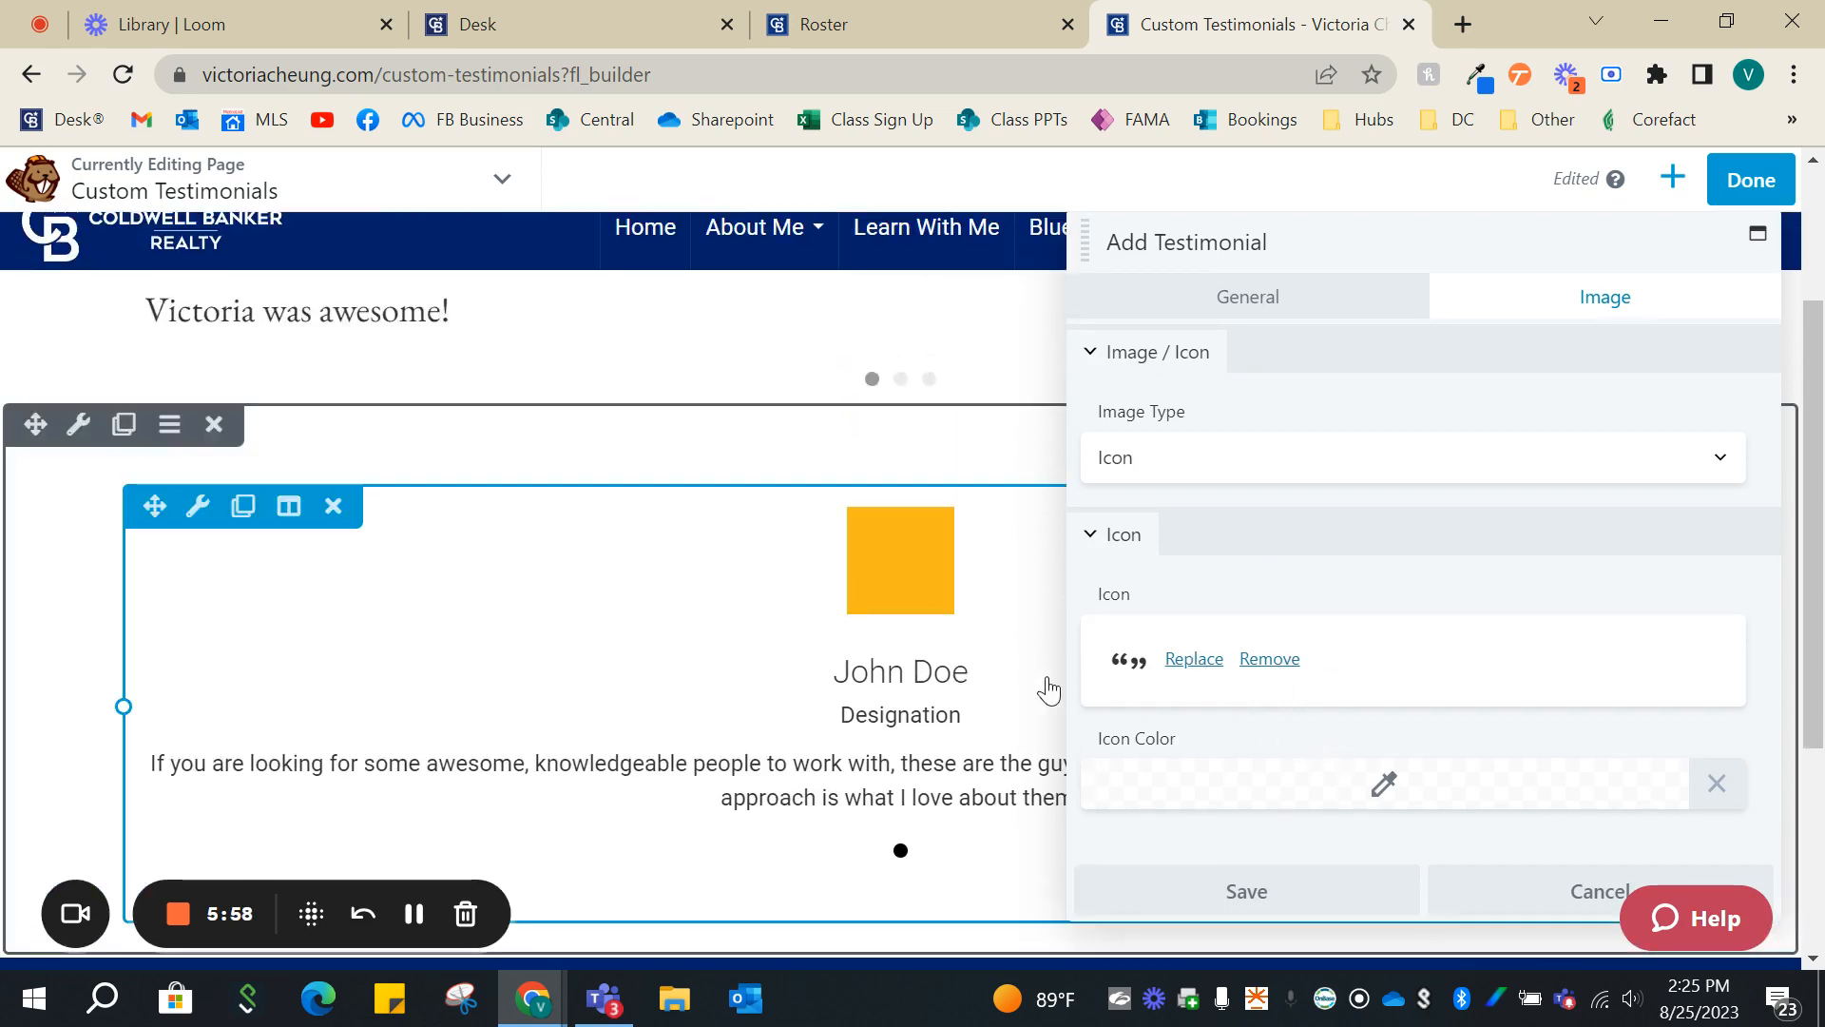
# - Set the testimonial's icon color to black (#000000) and save the testimonial
pyautogui.click(1380, 804)
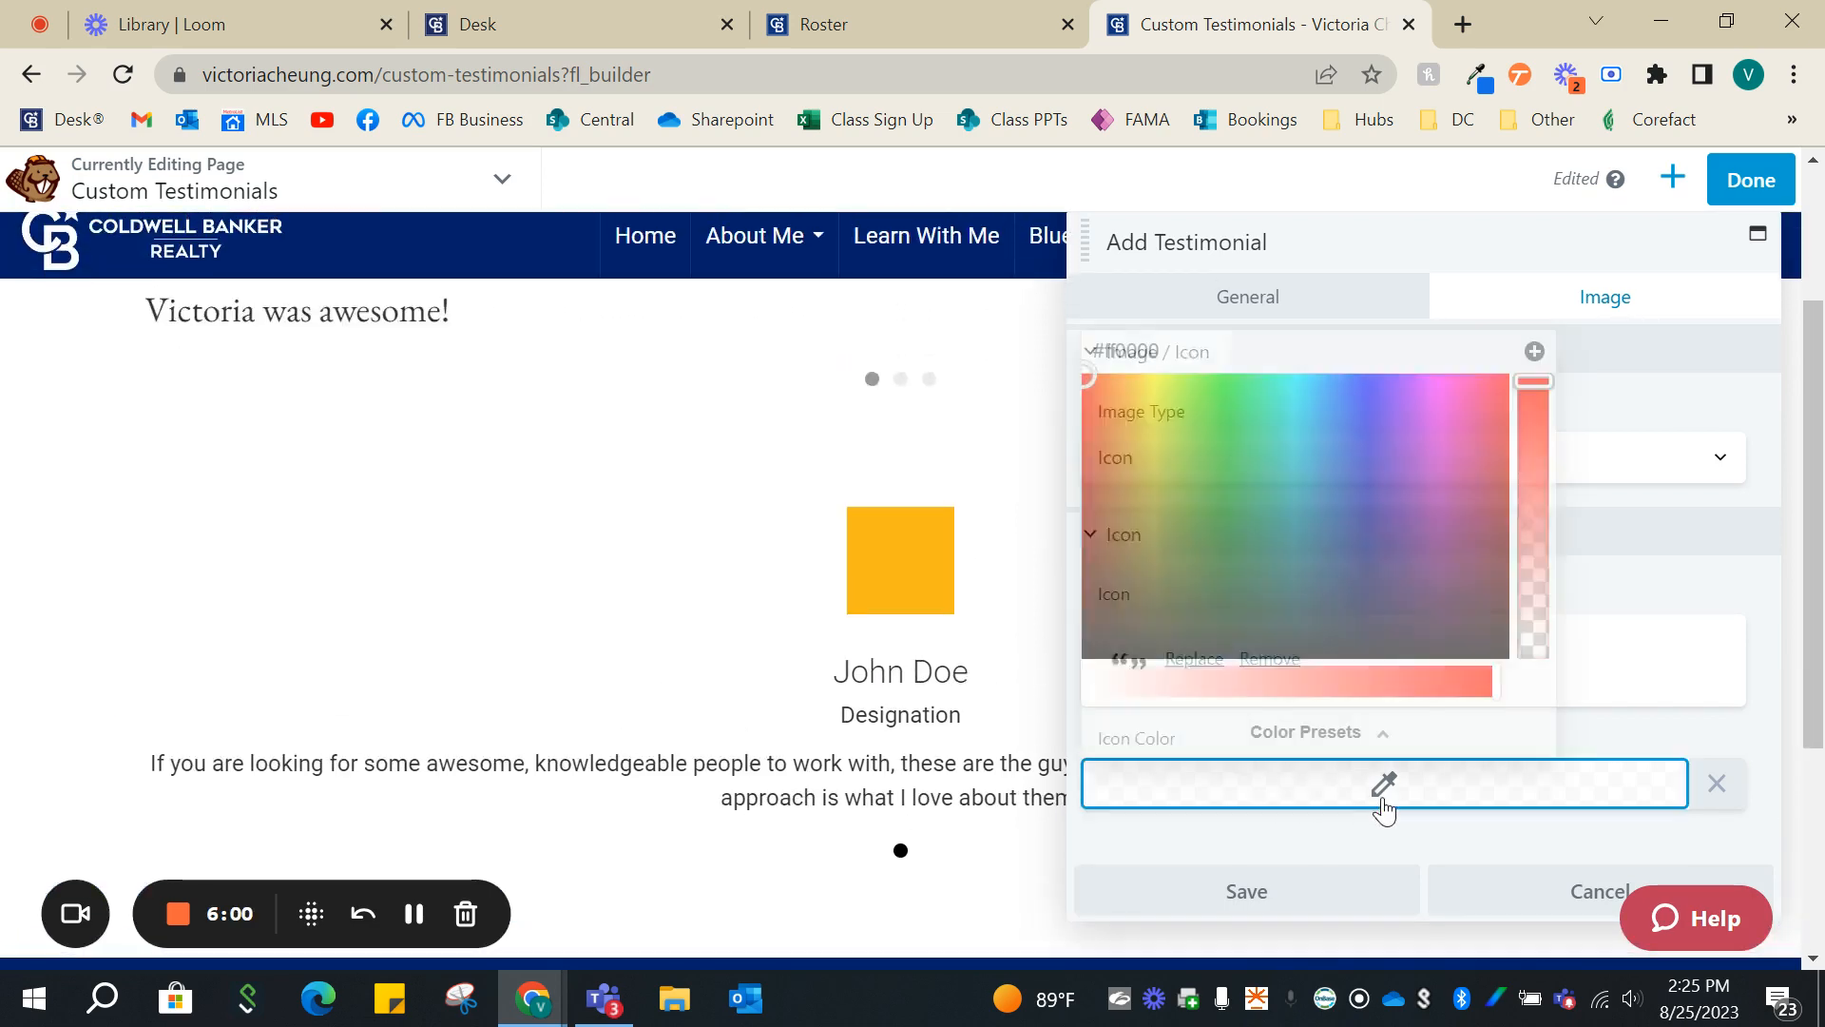
pyautogui.moveTo(1203, 627); pyautogui.dragTo(1196, 683)
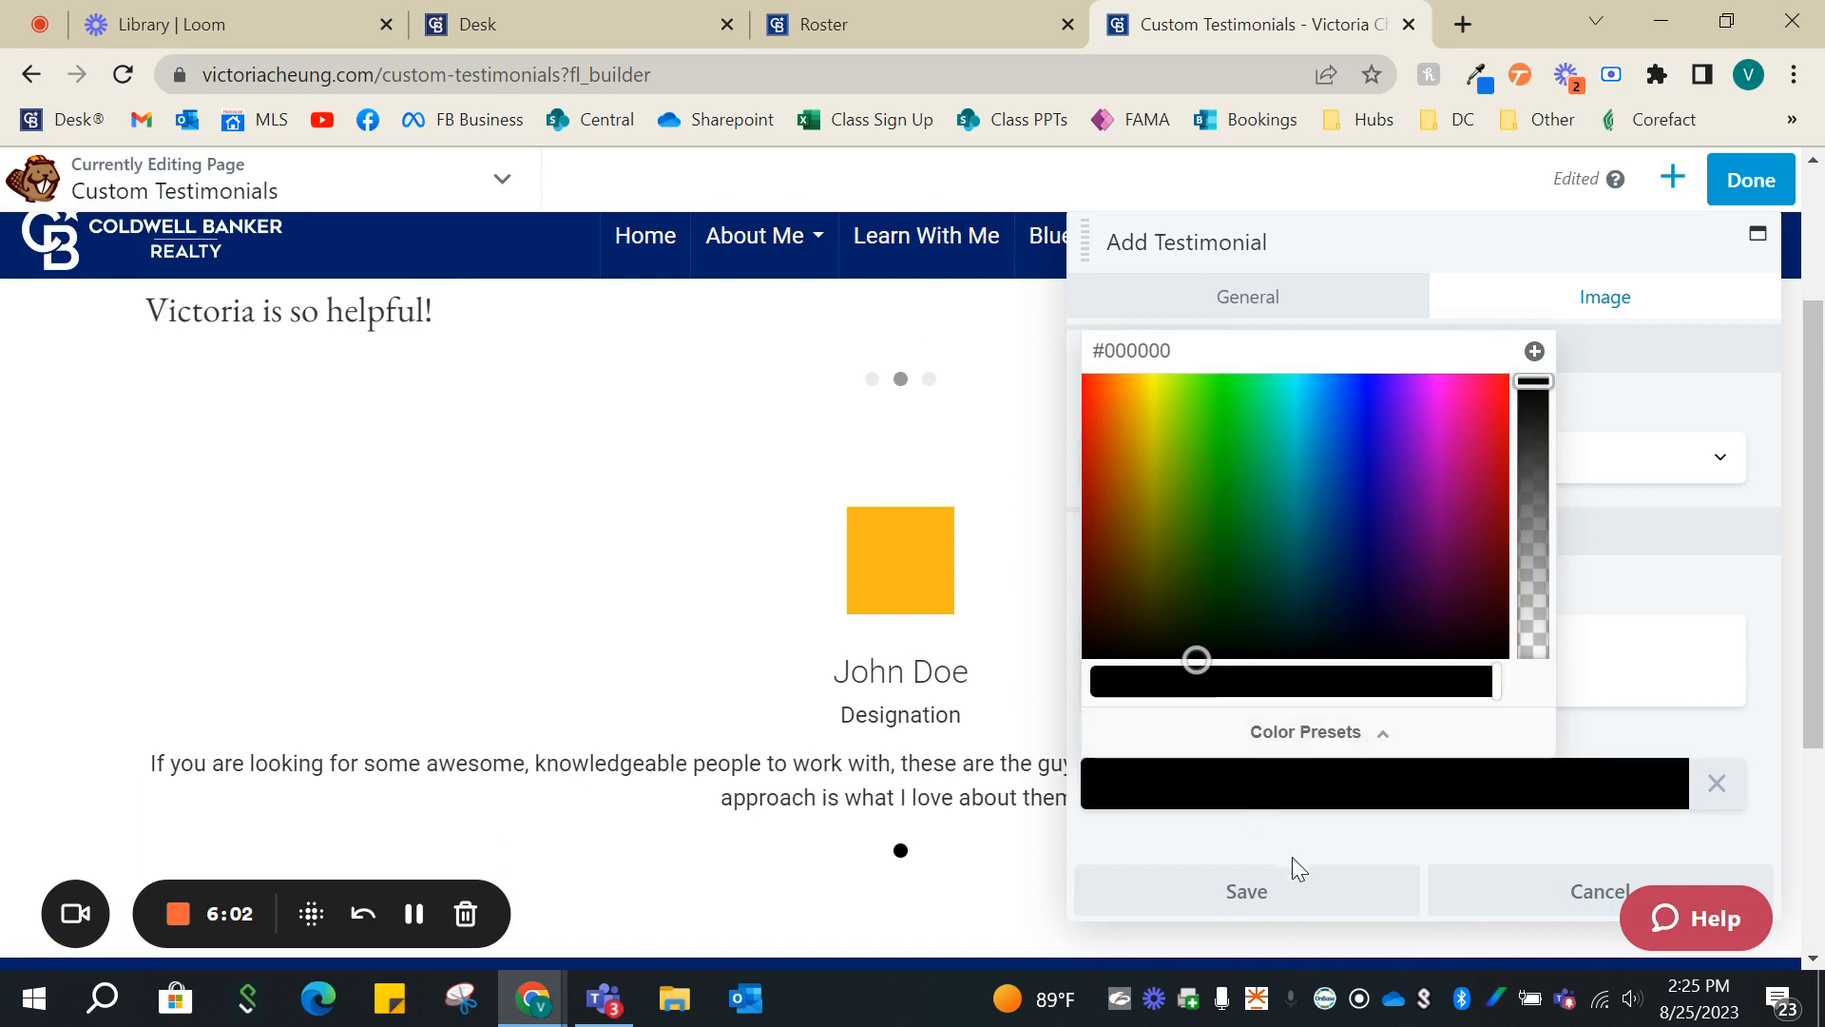
pyautogui.click(1295, 898)
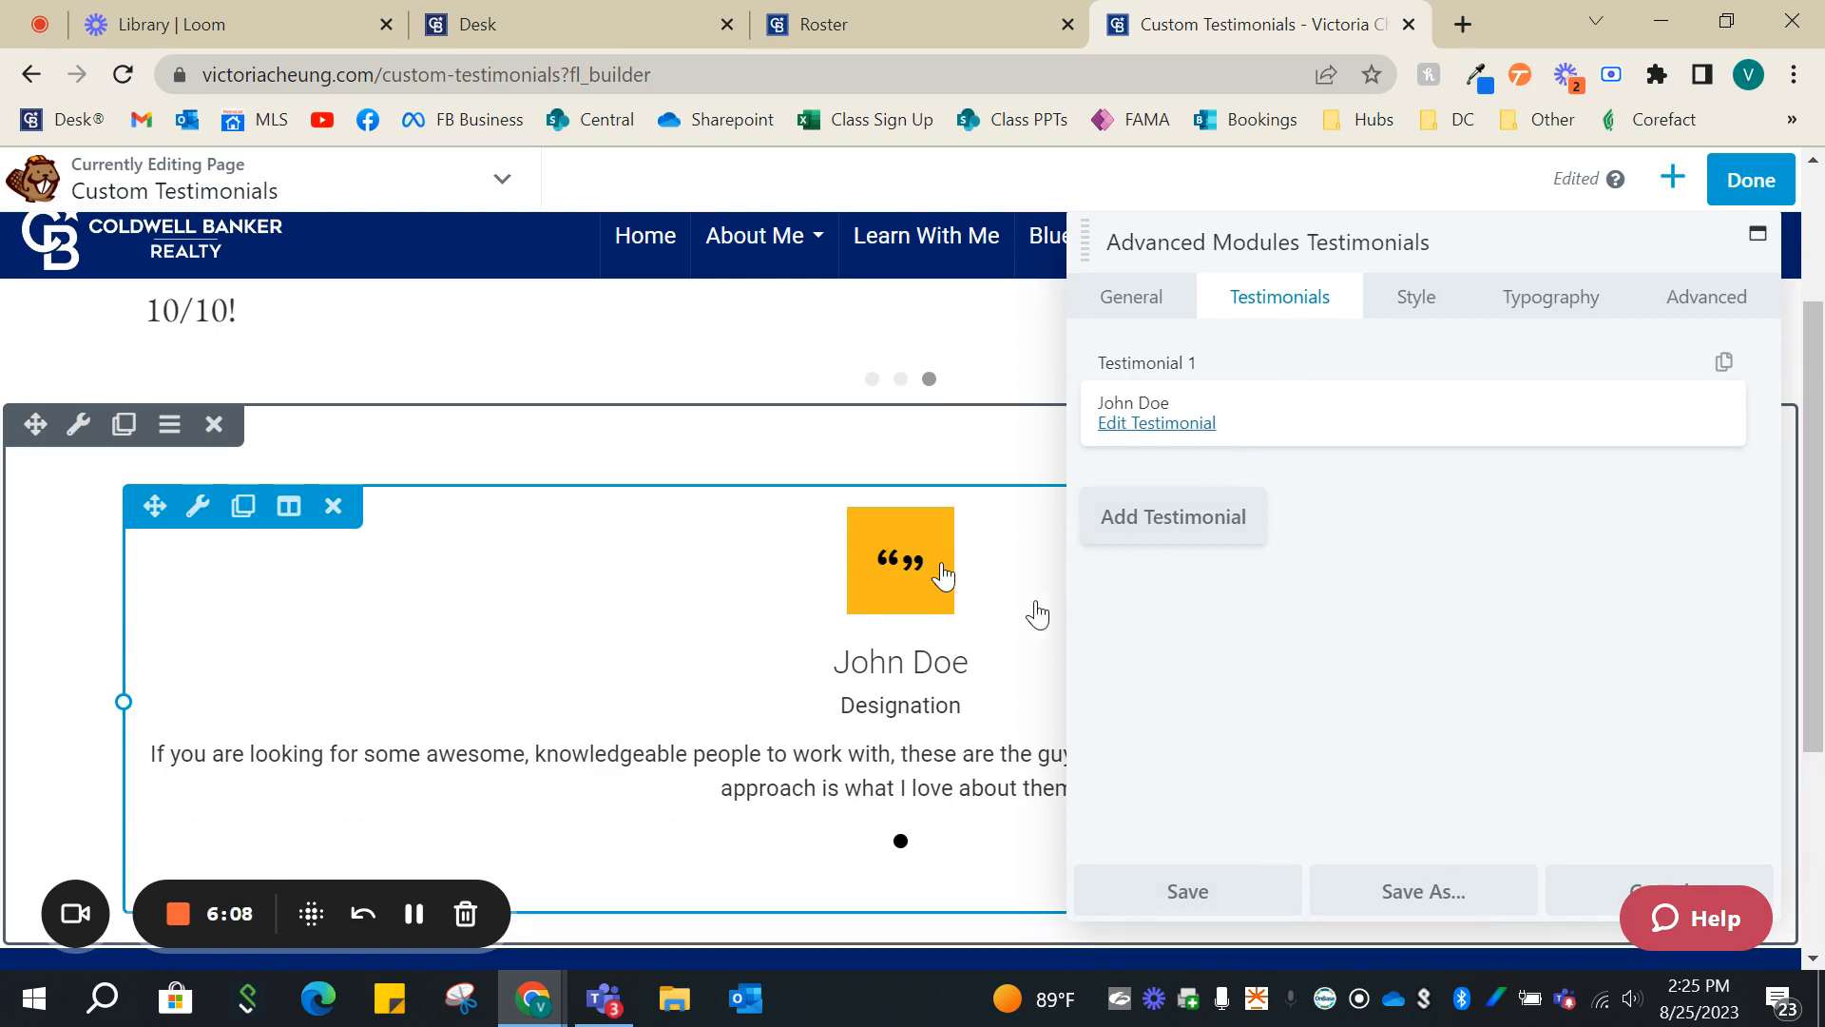
# - Review the module's general settings, then reopen the placeholder testimonial to examine its text and icon settings and close it without changes
pyautogui.click(1167, 322)
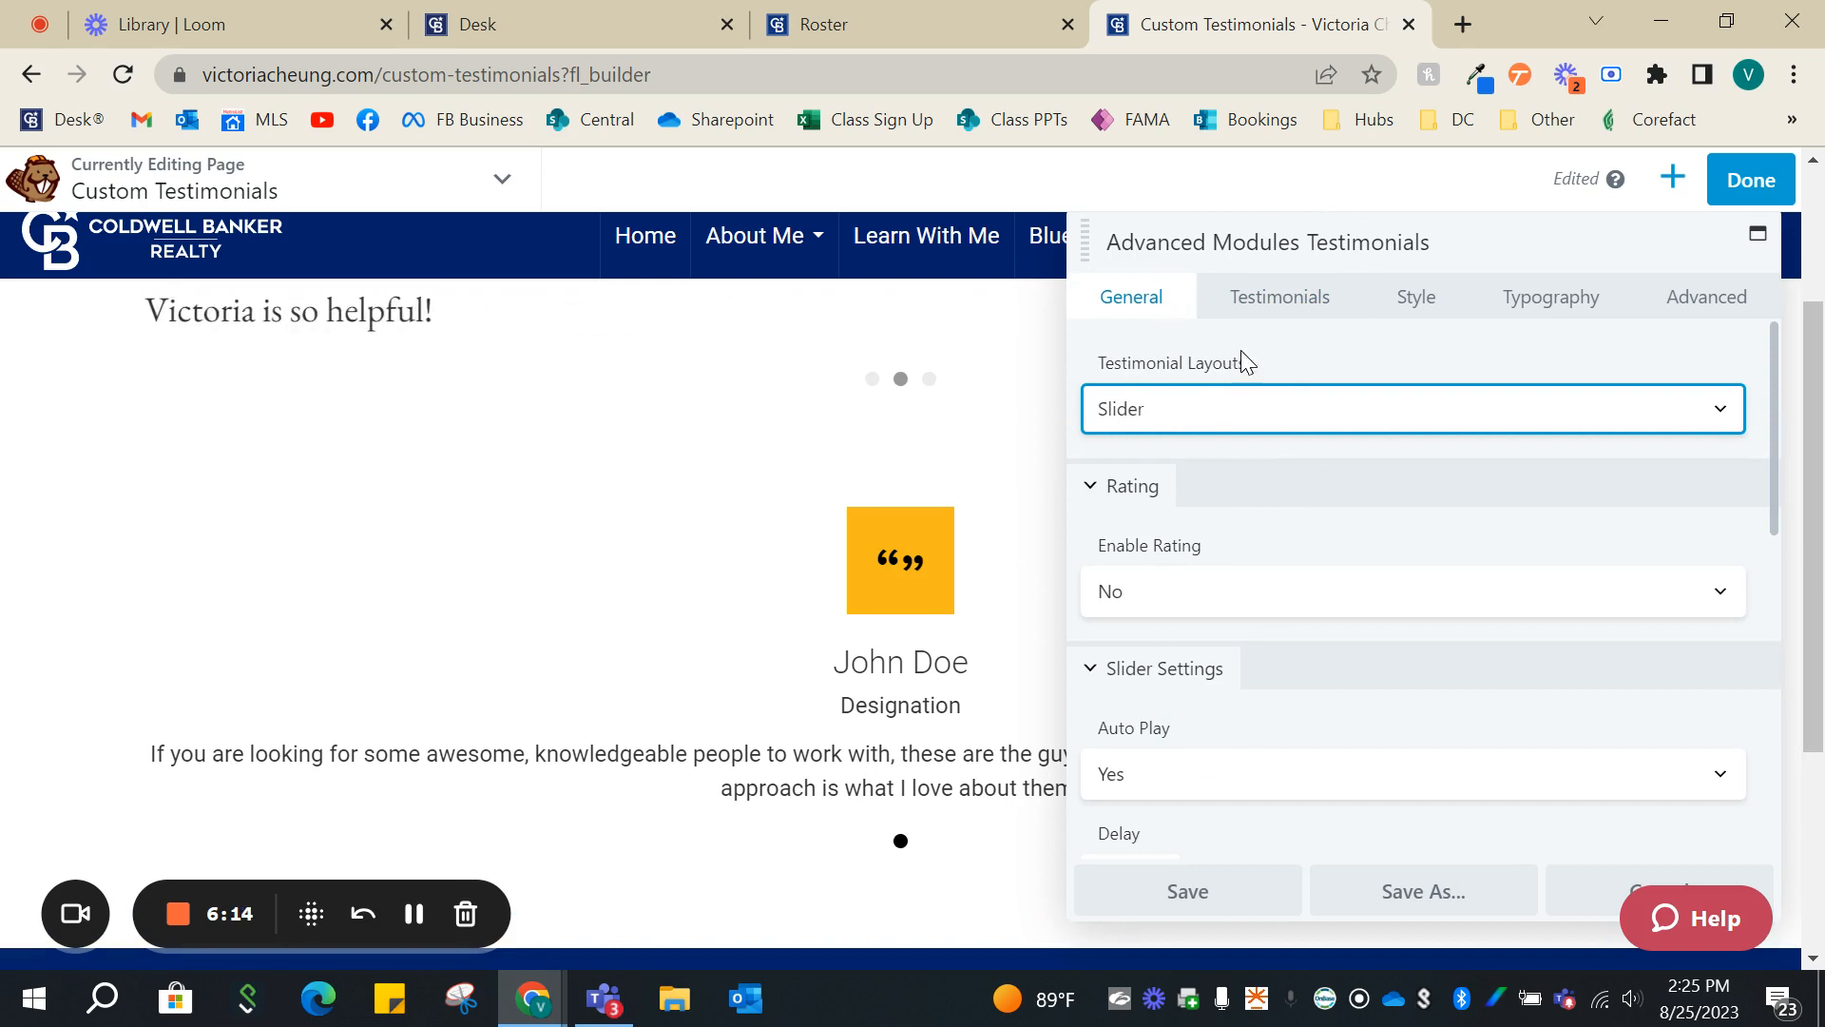
pyautogui.click(1265, 301)
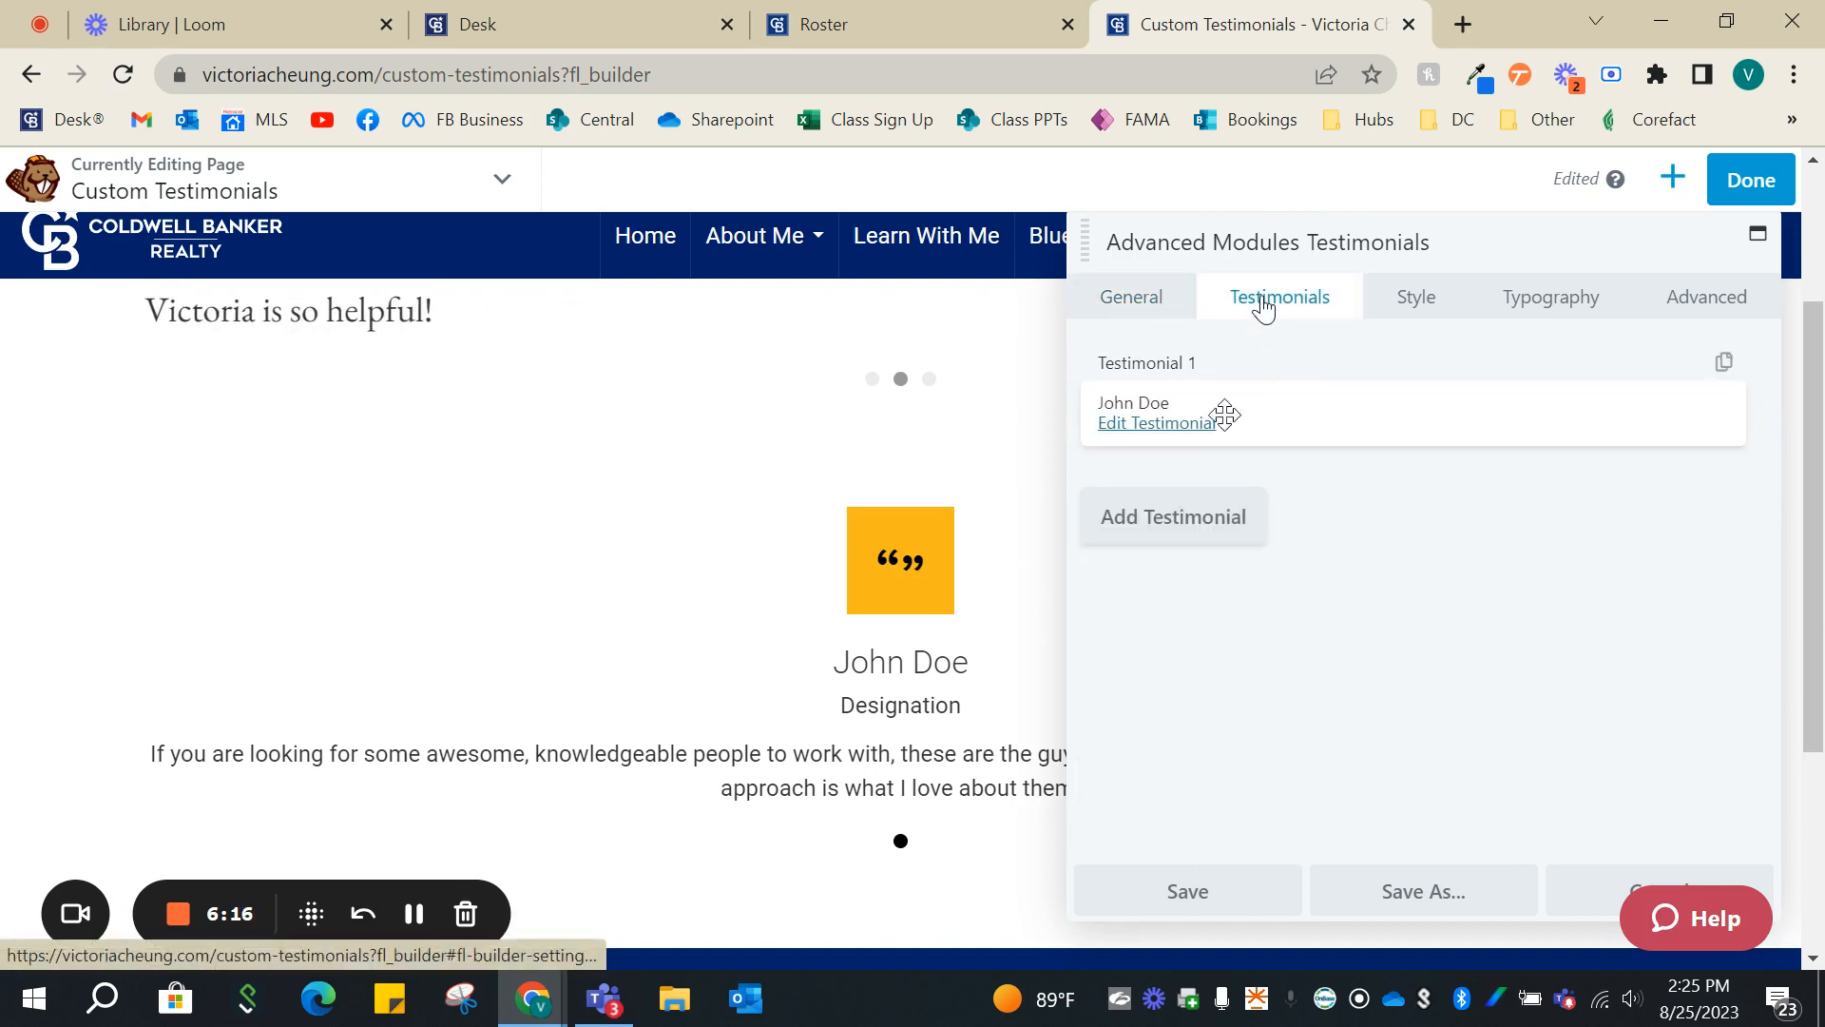
pyautogui.click(1134, 424)
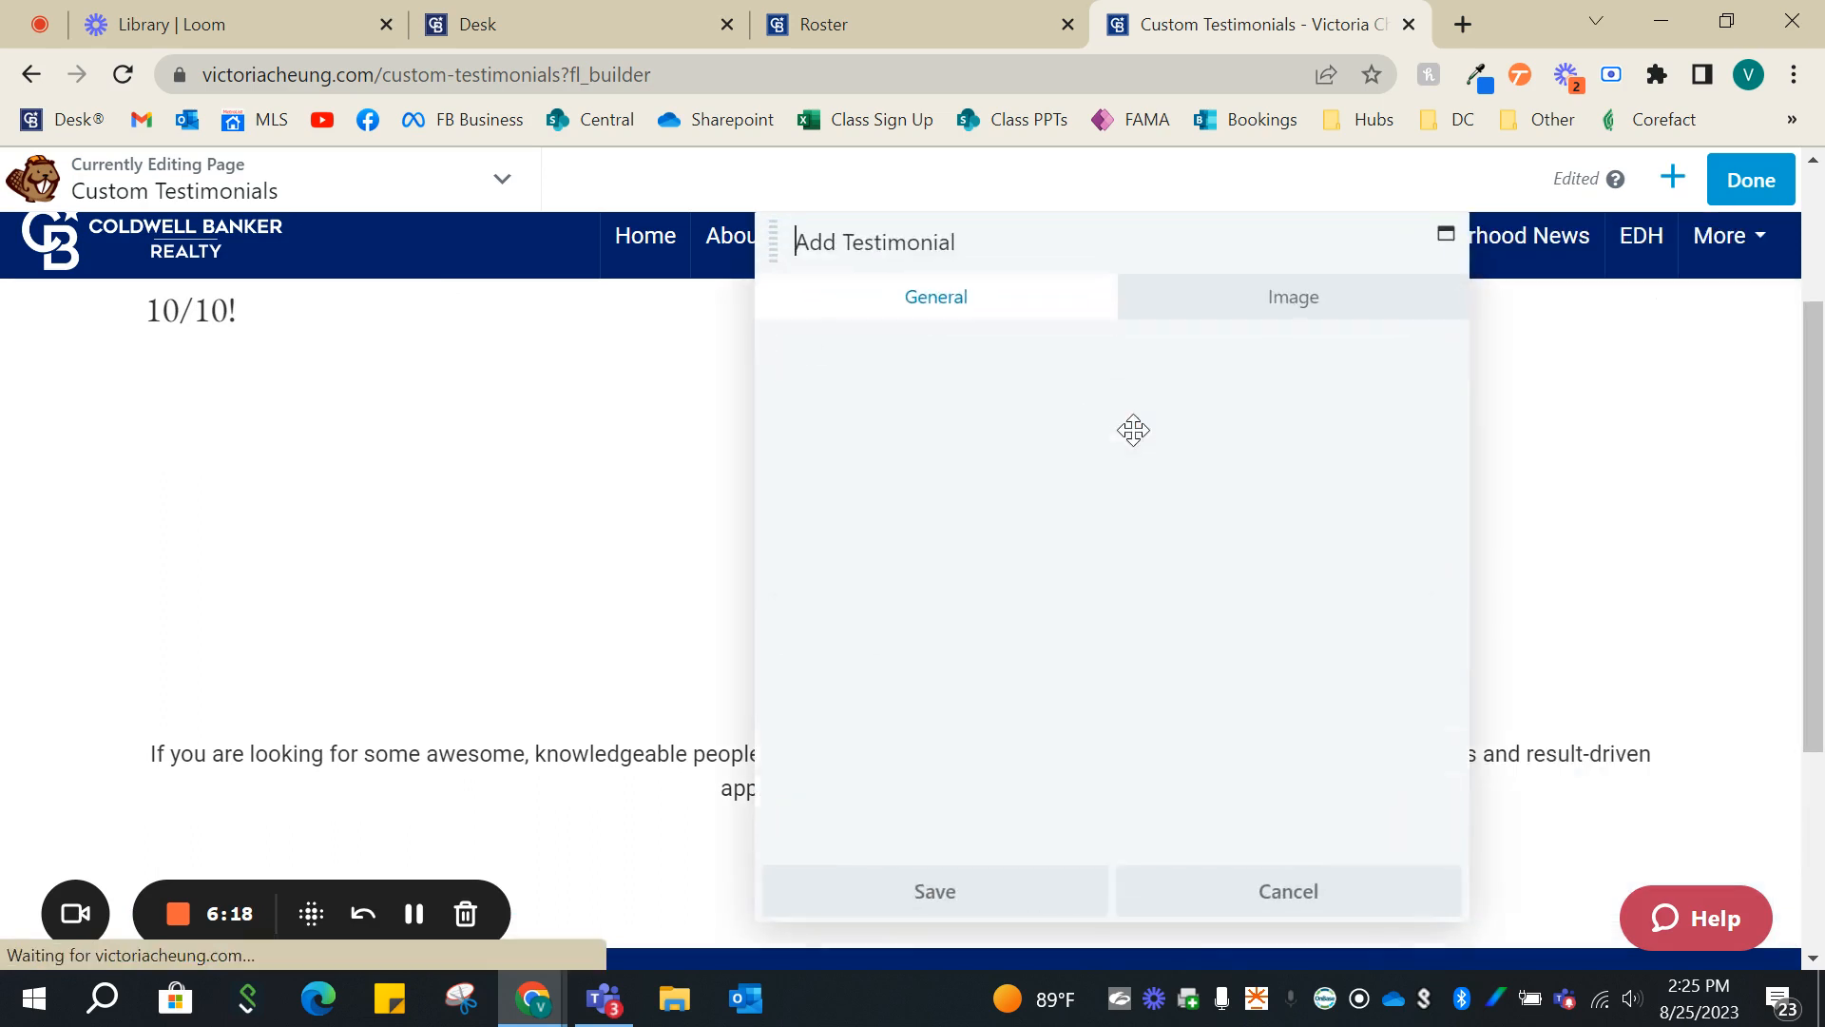
pyautogui.scroll(-3, 916, 466)
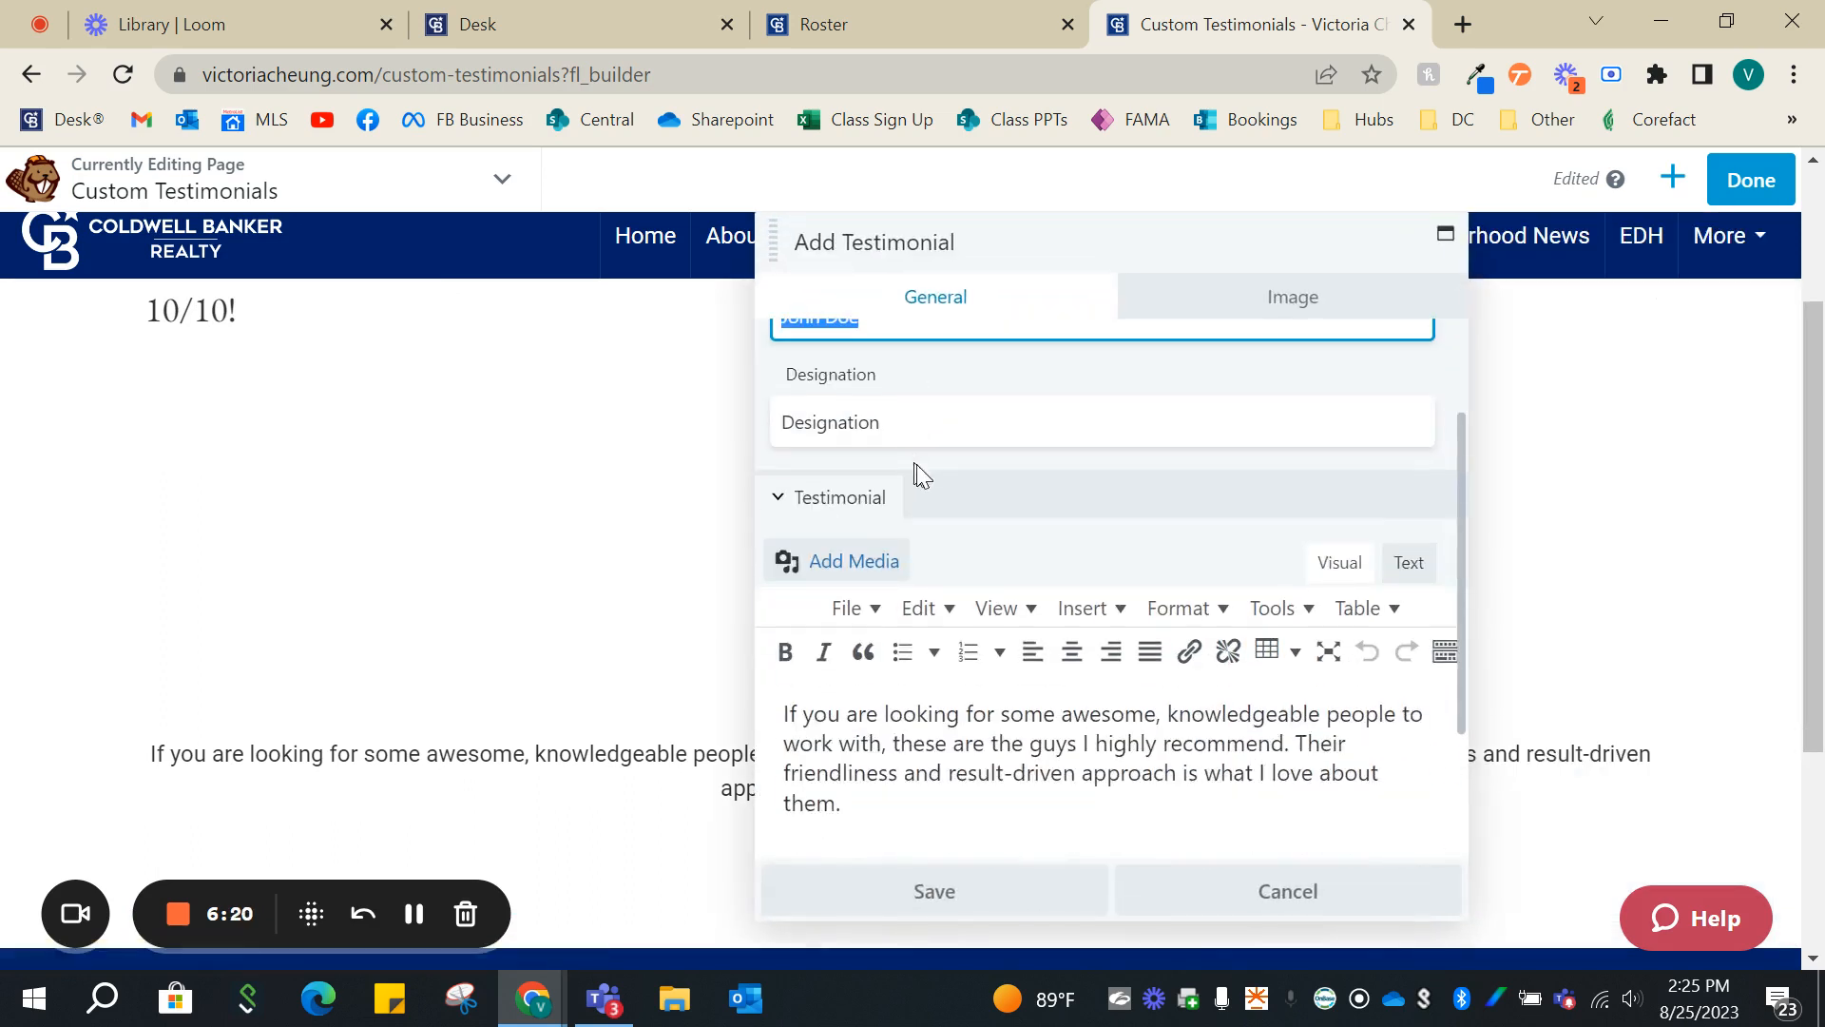
pyautogui.scroll(3, 1226, 446)
pyautogui.click(1288, 302)
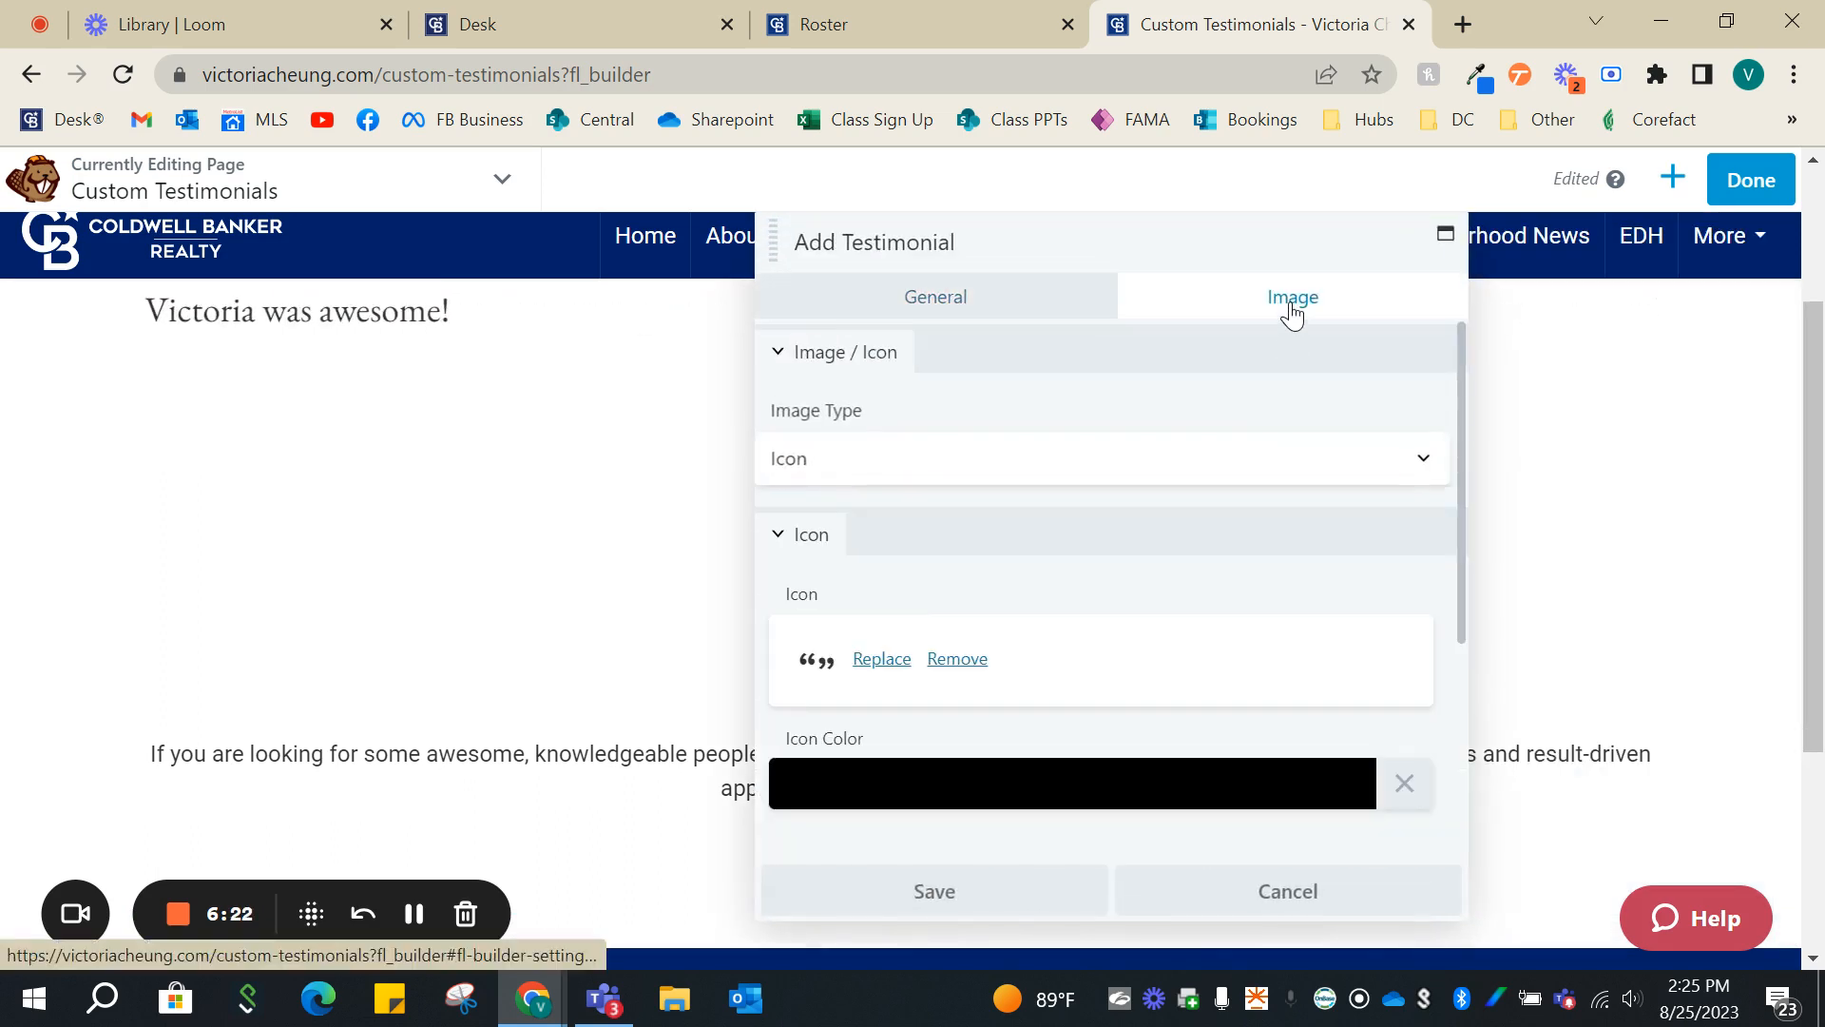
pyautogui.click(1269, 884)
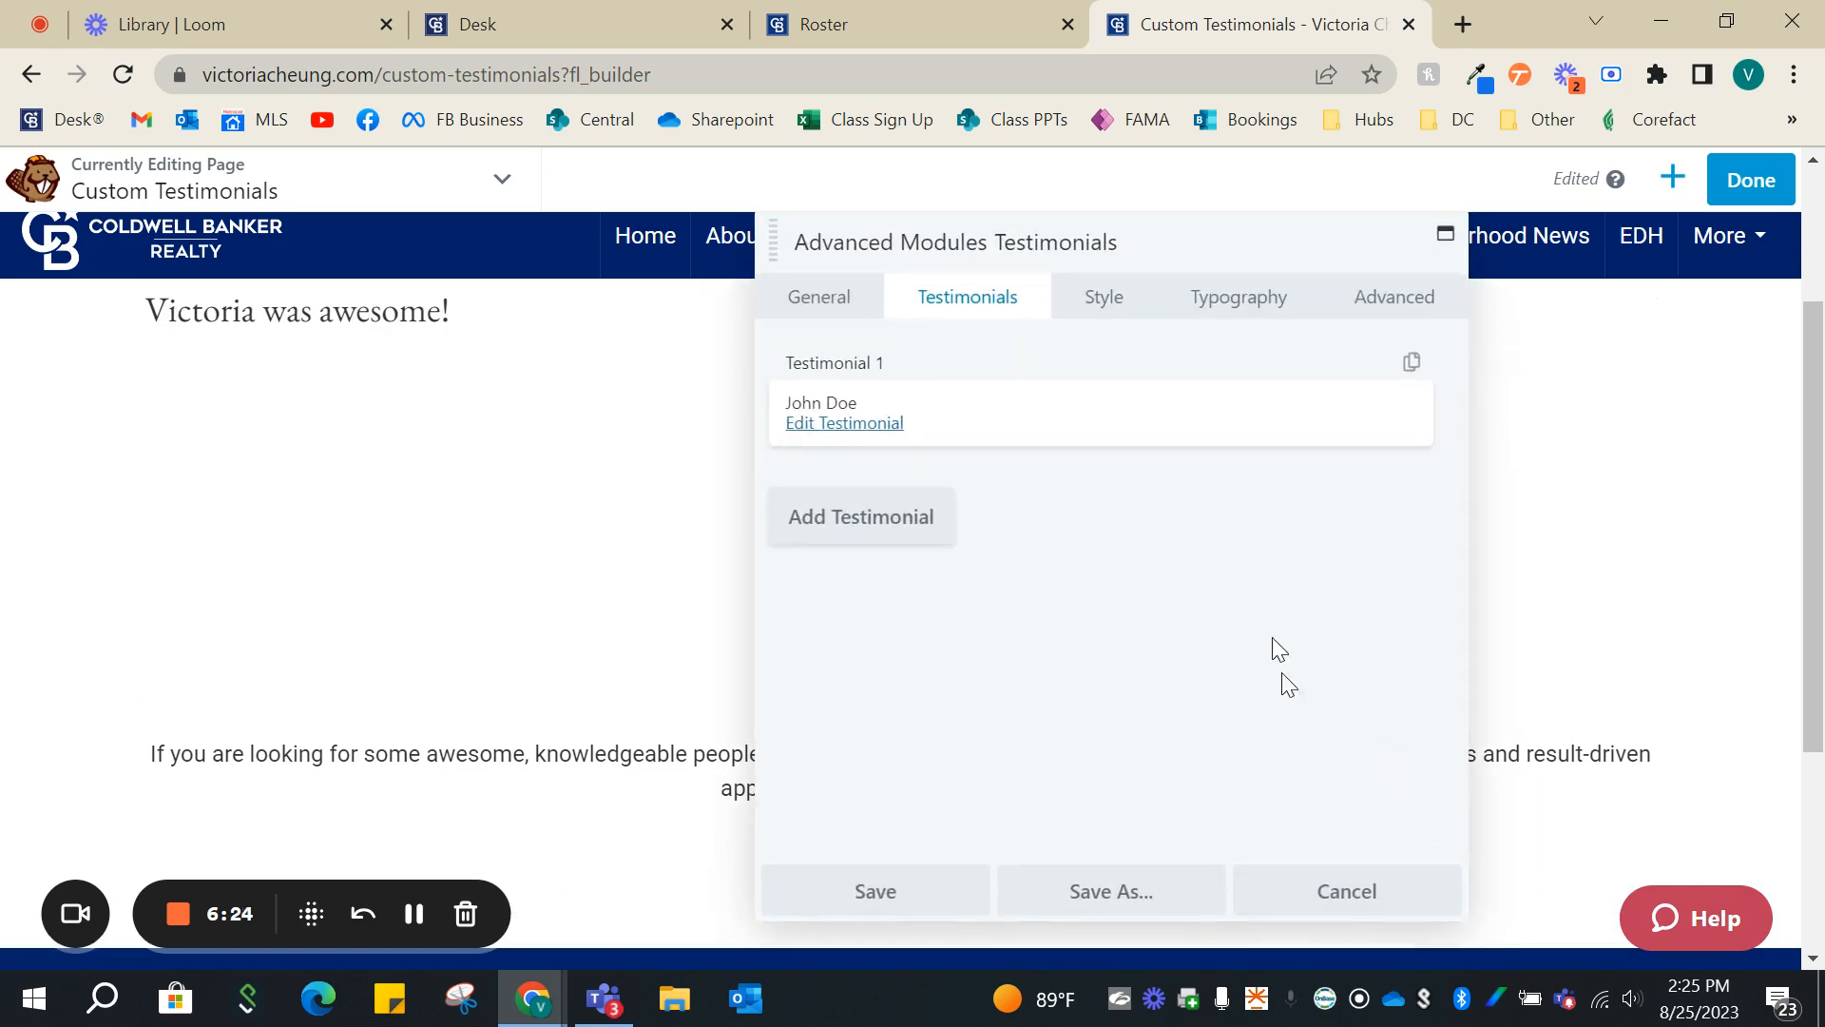
# - Try the Box Layout for the advanced Testimonials module and switch the layout back to Slider
pyautogui.click(832, 296)
pyautogui.moveTo(899, 253); pyautogui.dragTo(1226, 288)
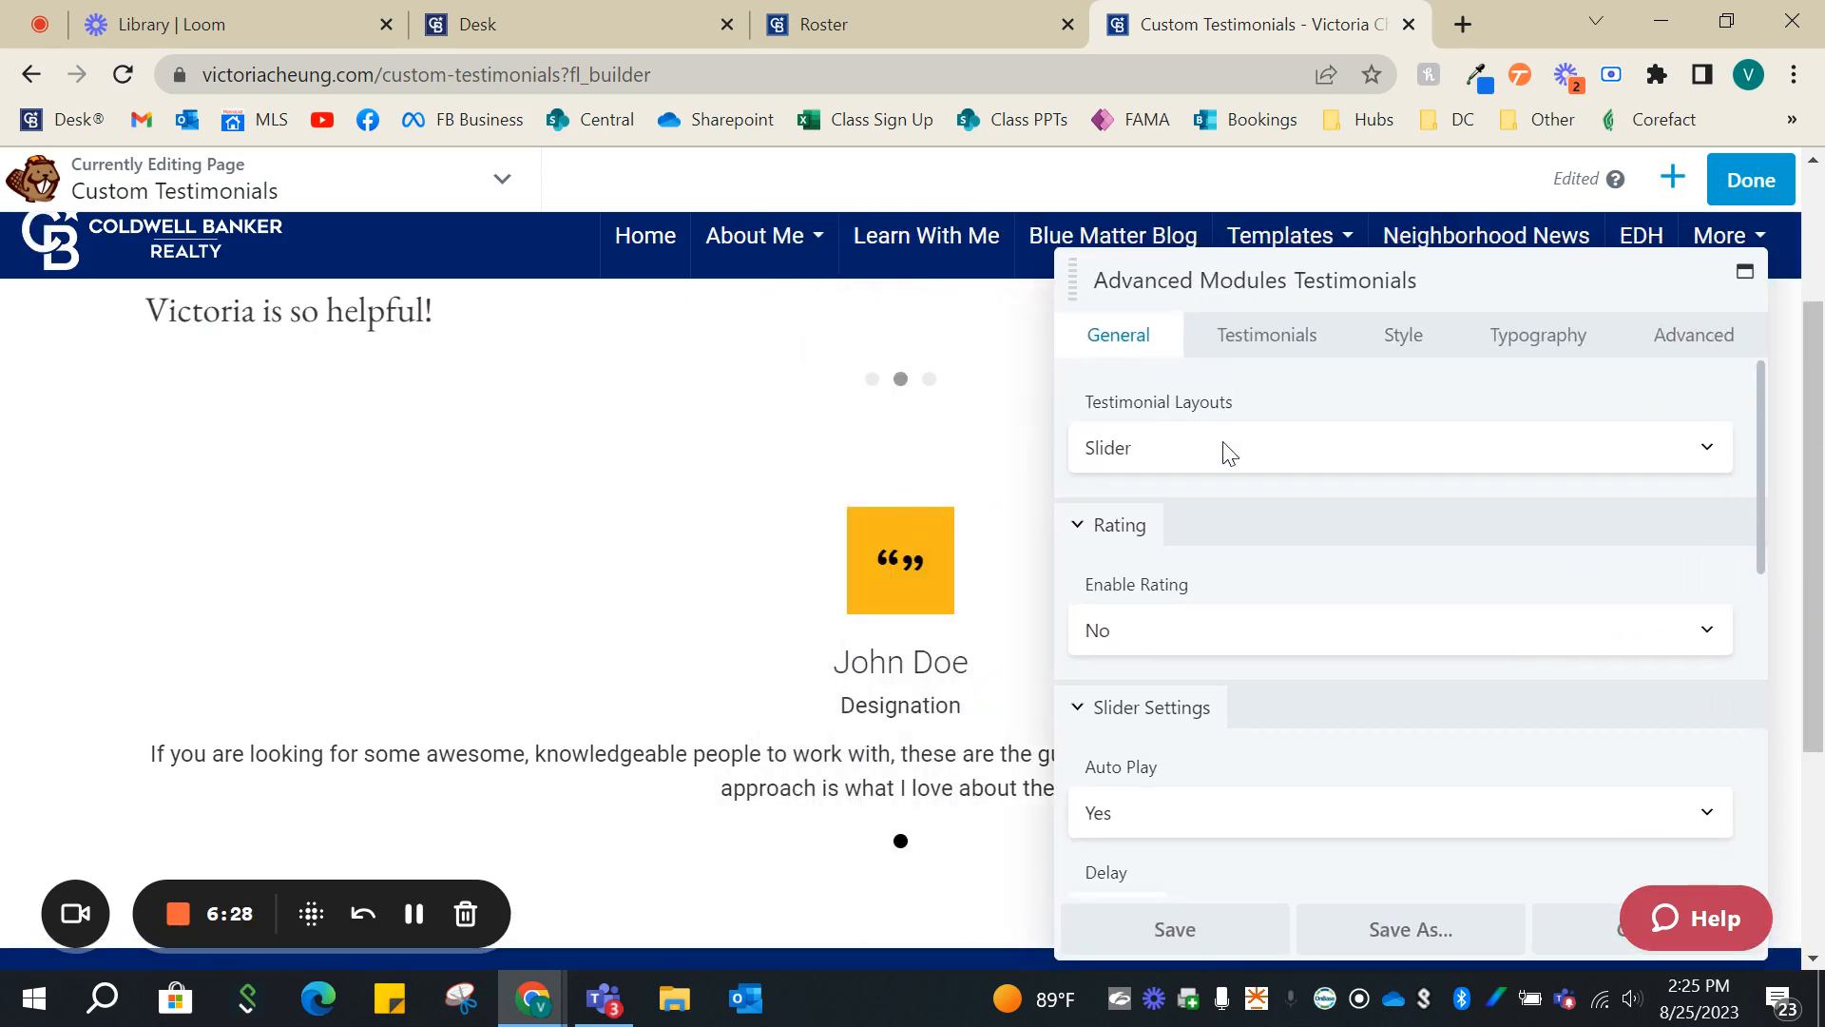
pyautogui.click(1229, 453)
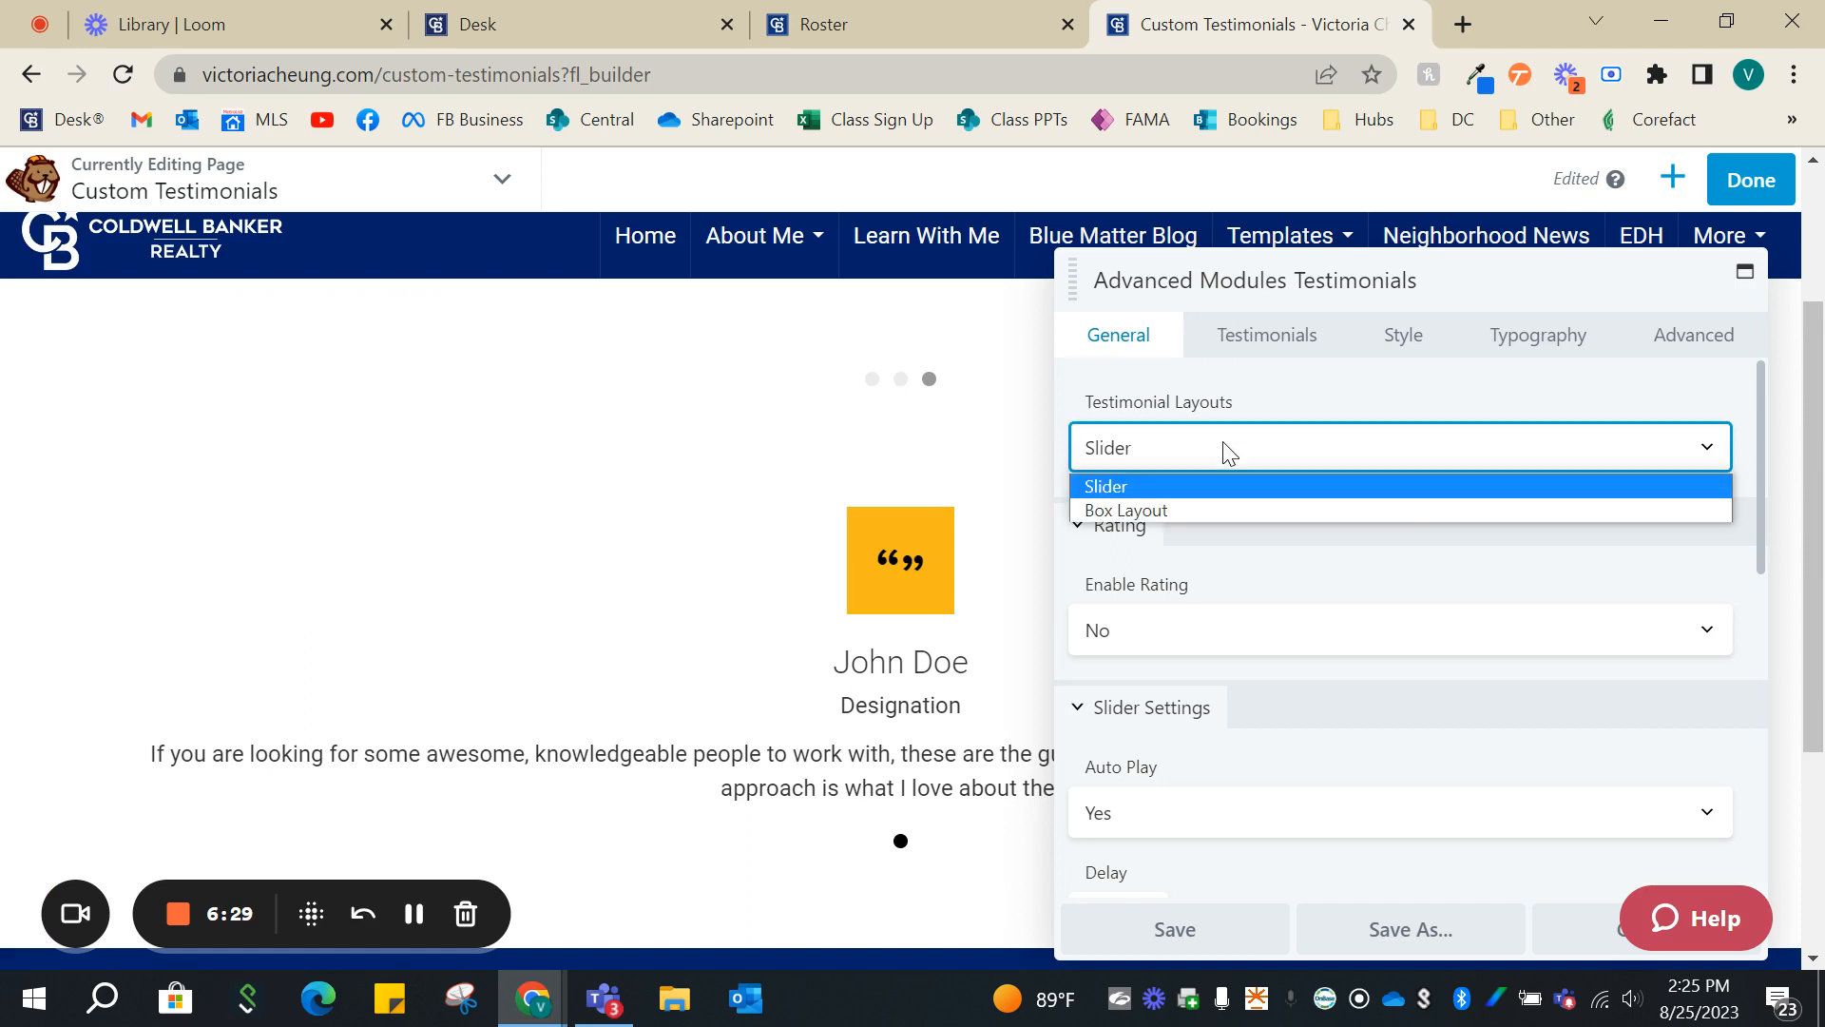
pyautogui.click(1202, 511)
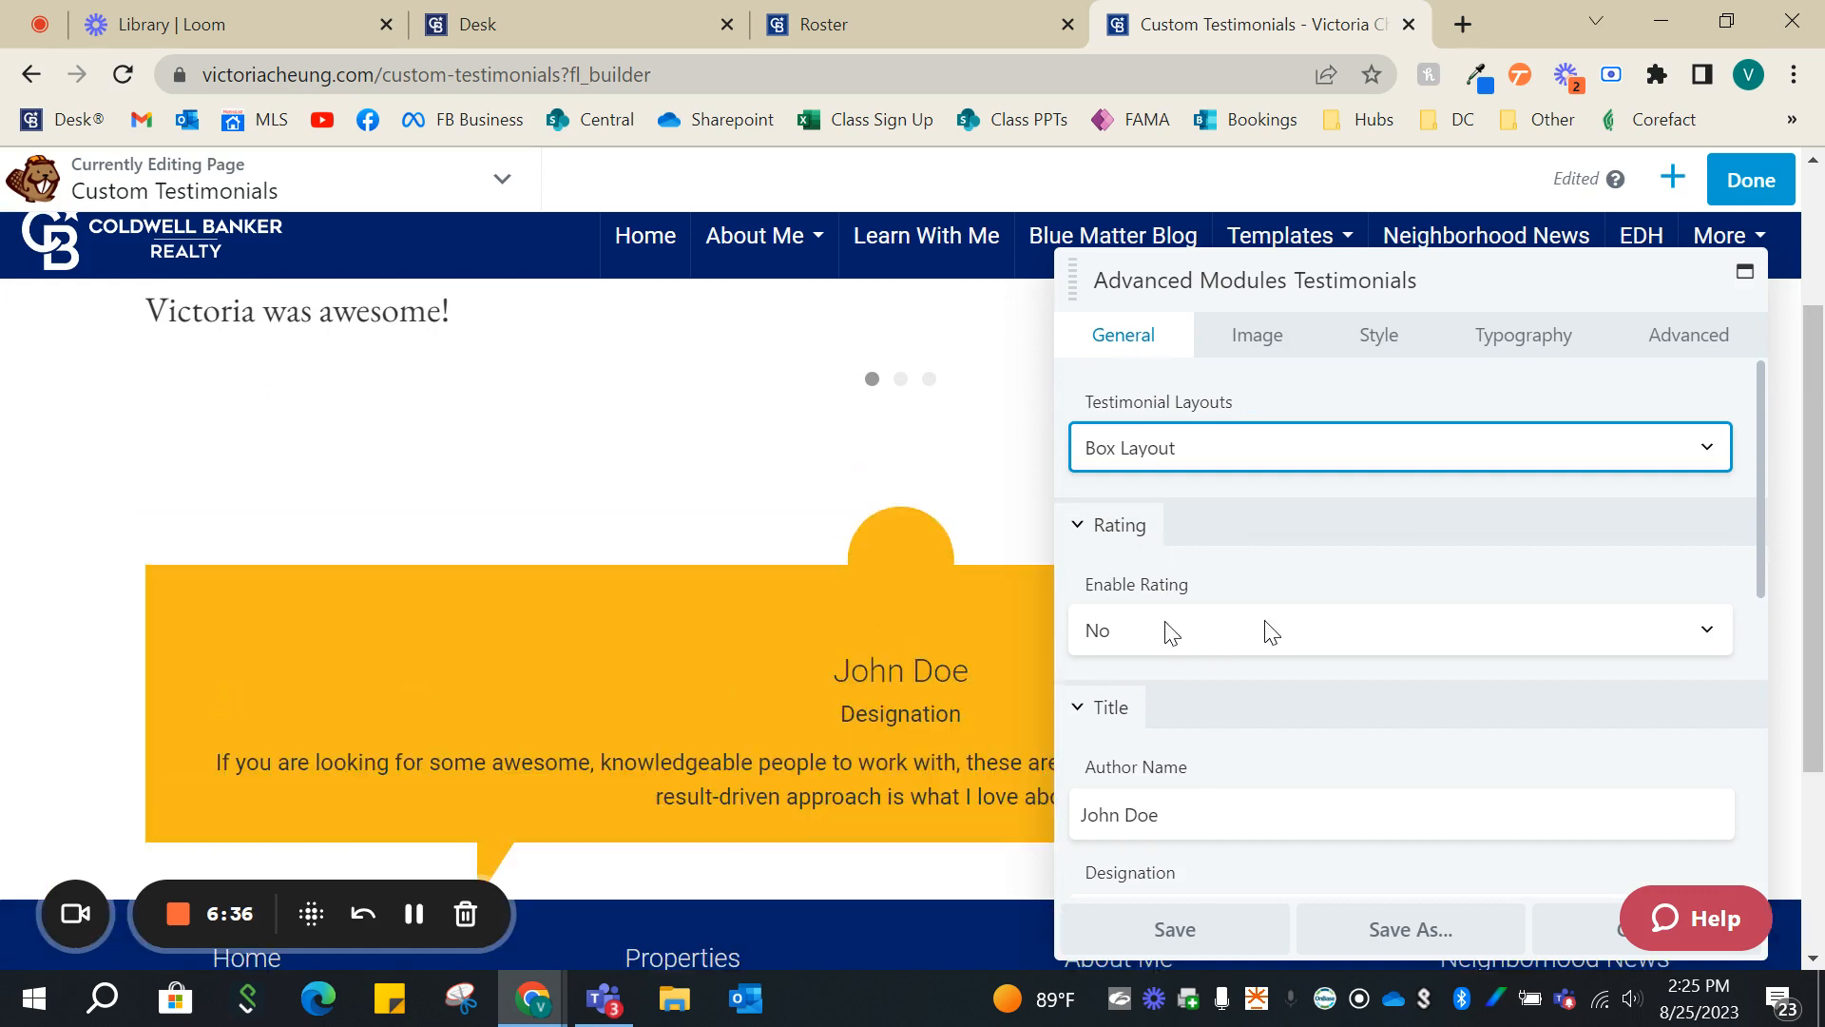
pyautogui.scroll(-1, 928, 655)
pyautogui.scroll(1, 928, 665)
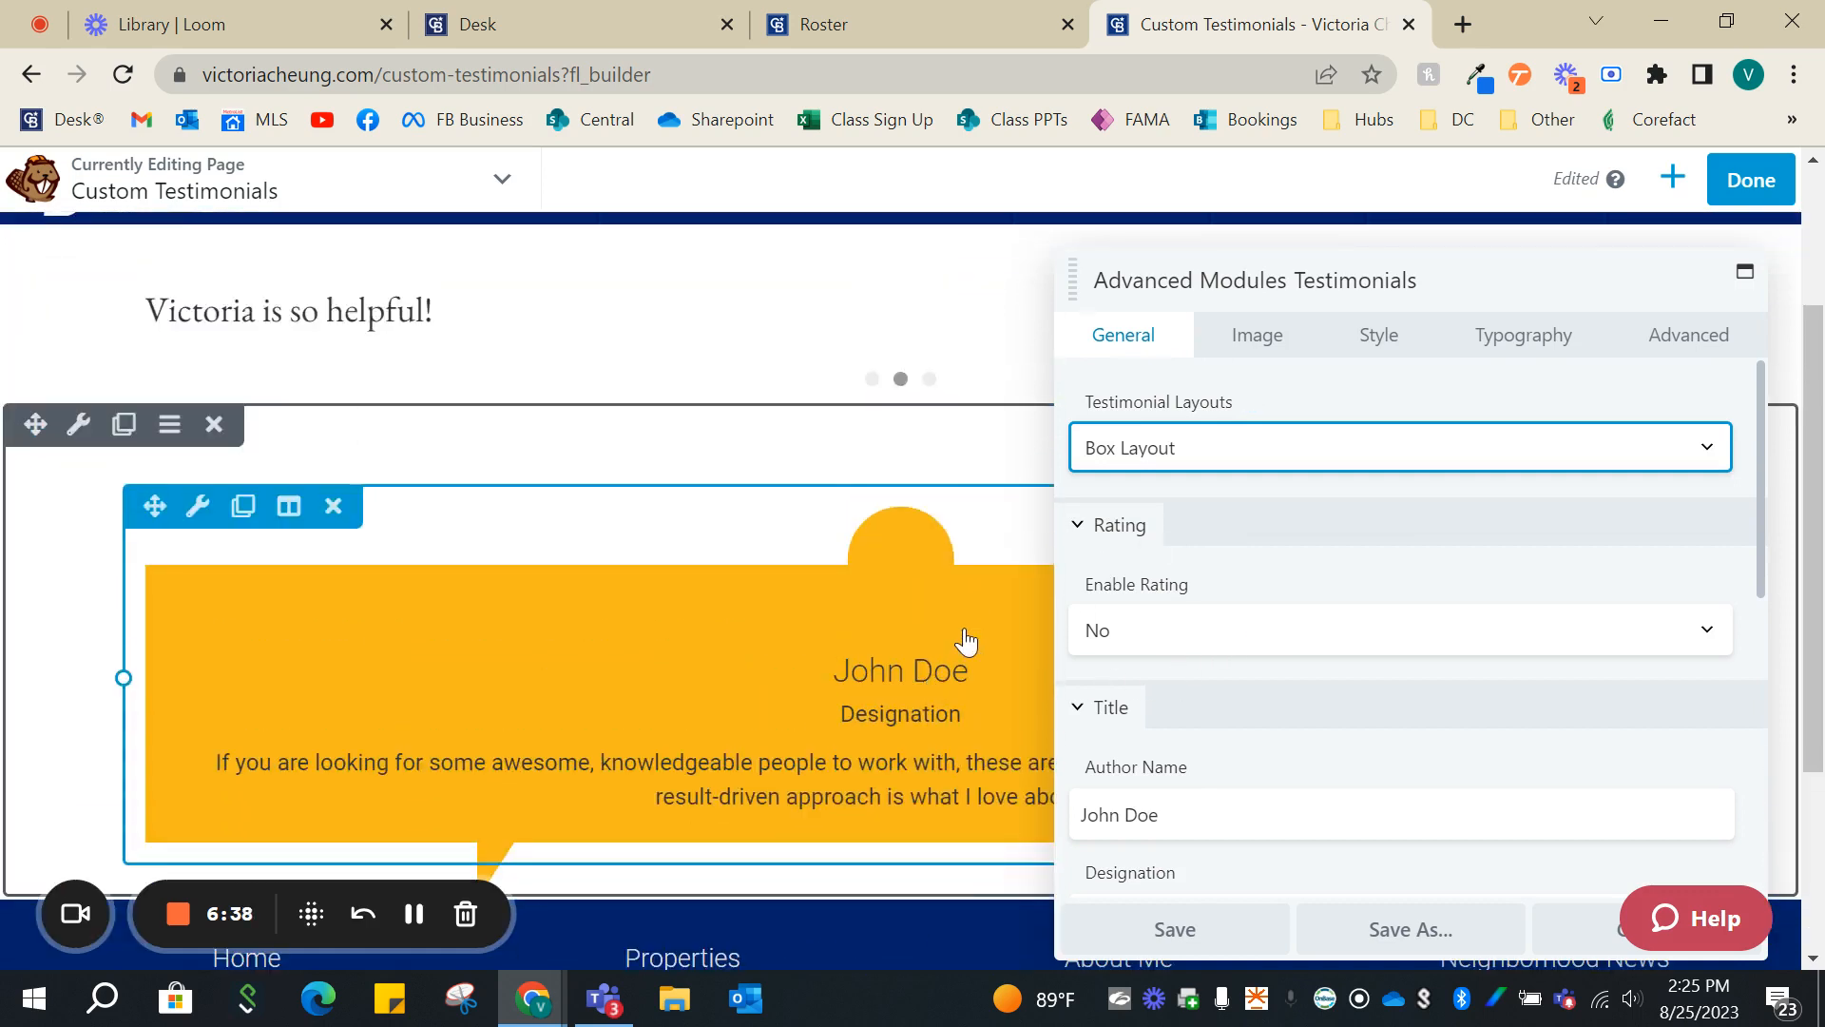
pyautogui.click(1209, 460)
pyautogui.click(1198, 487)
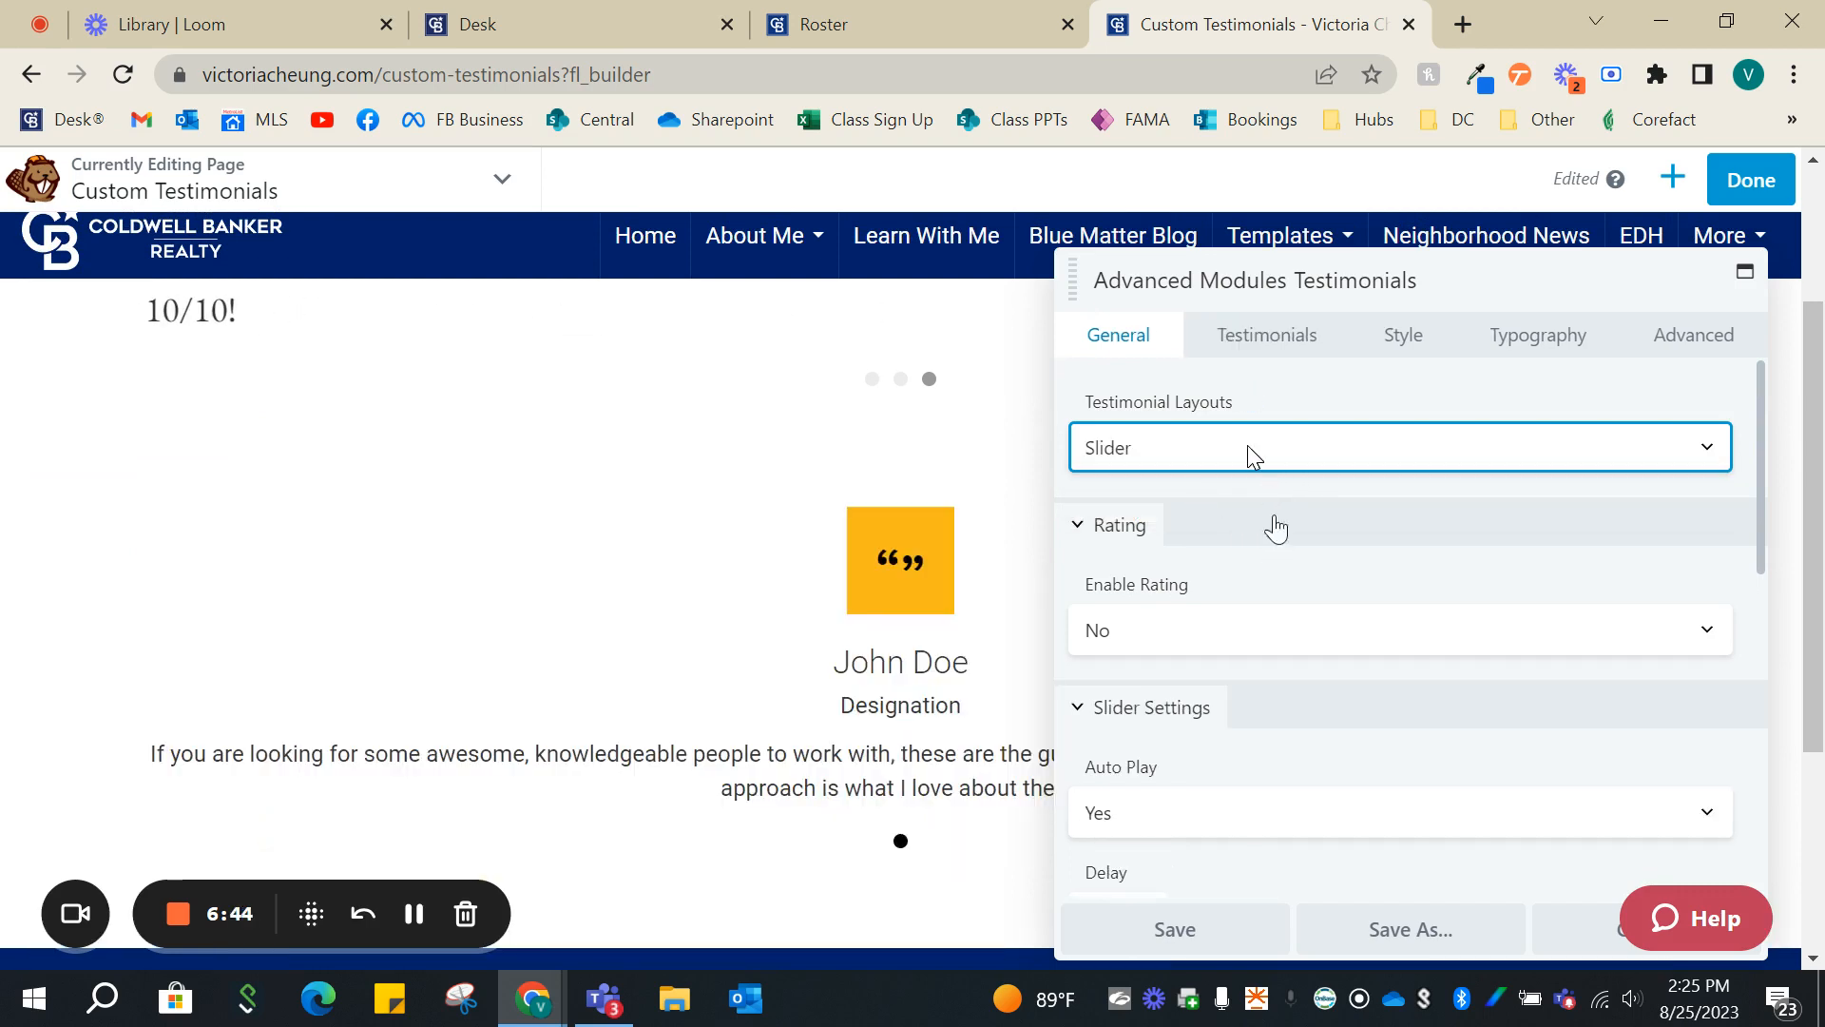
# - Examine the module's rating, slider and navigation settings, then the available Overall Position options in its style settings
pyautogui.scroll(-1, 1266, 594)
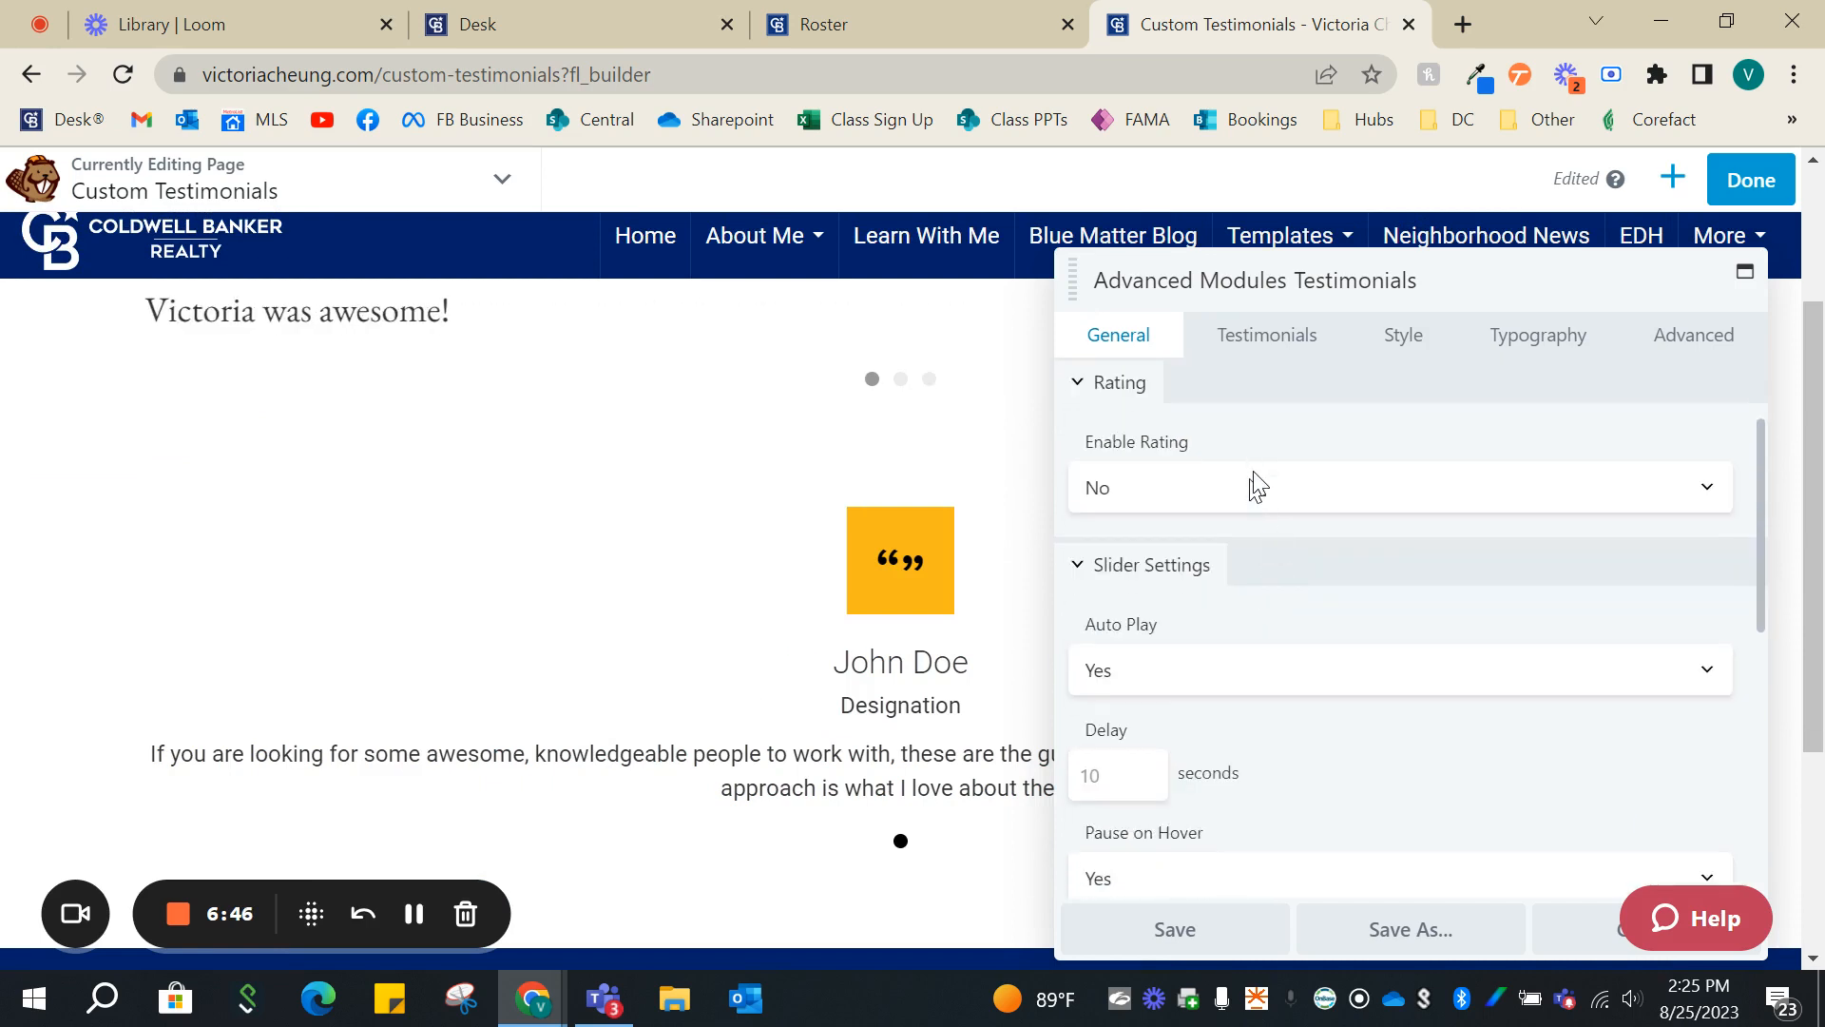
pyautogui.scroll(-1, 1259, 486)
pyautogui.scroll(-3, 1273, 522)
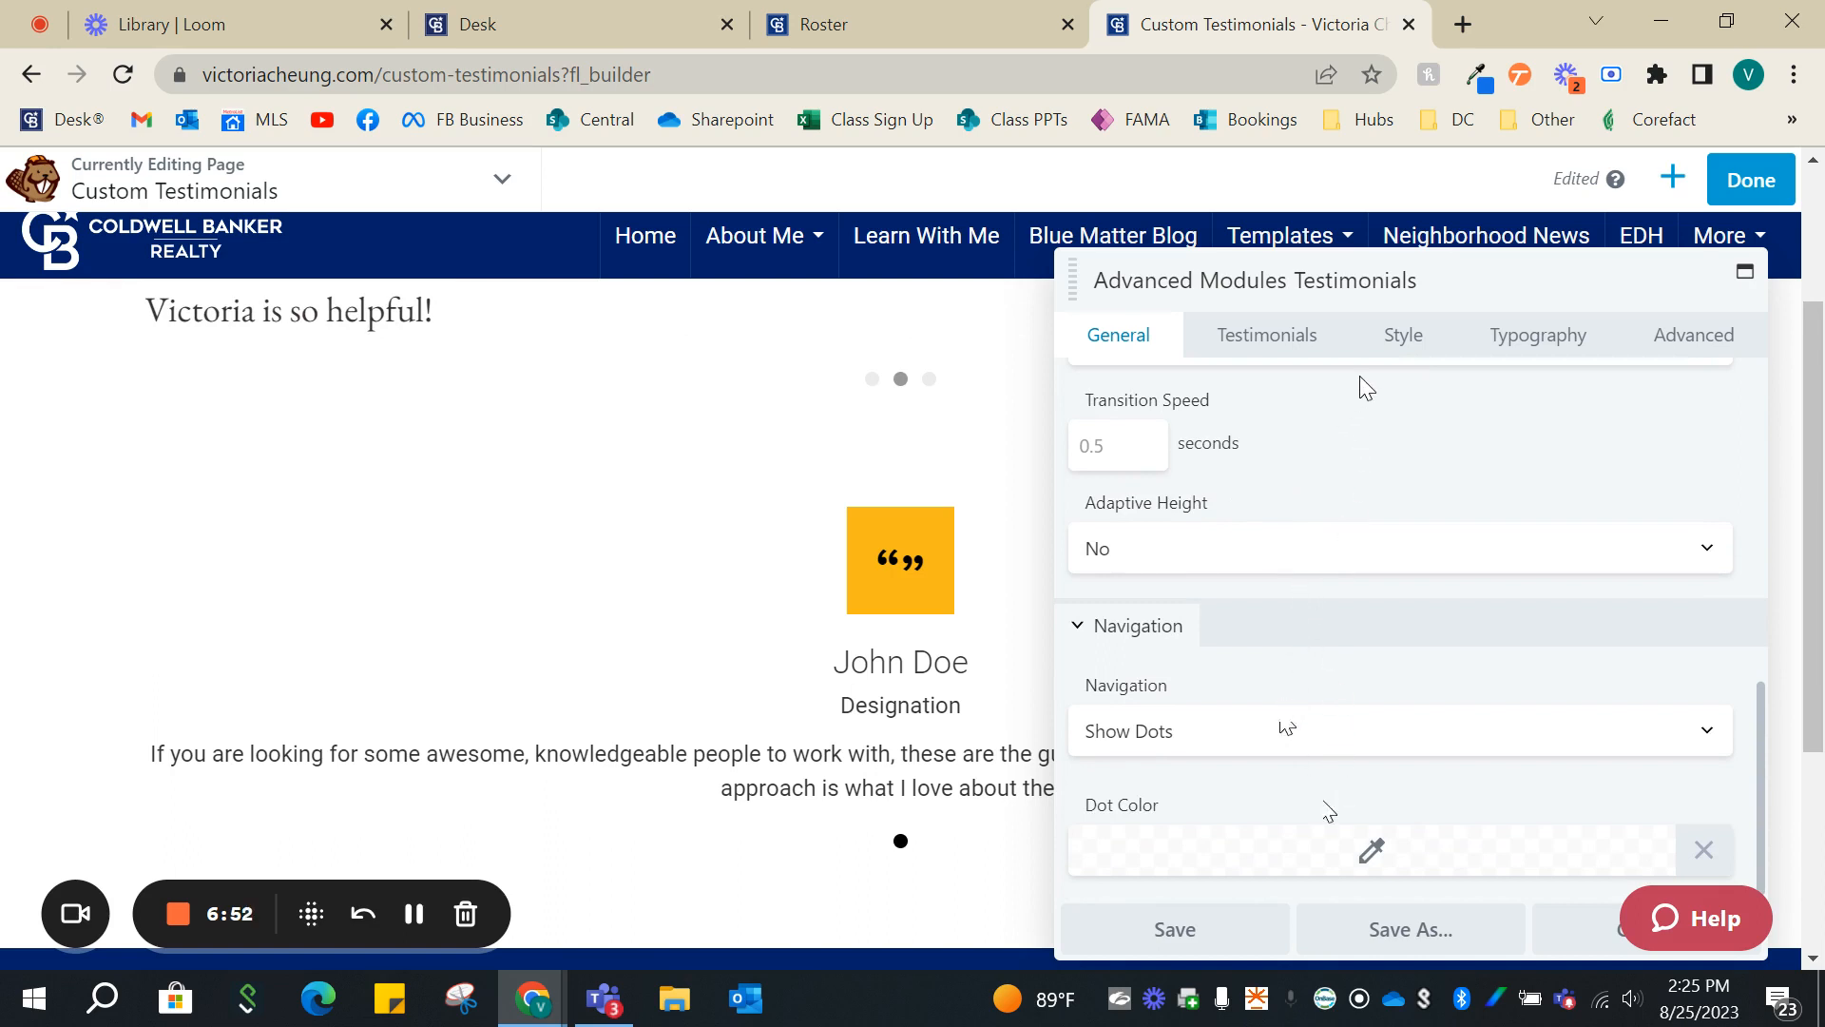
pyautogui.click(1402, 349)
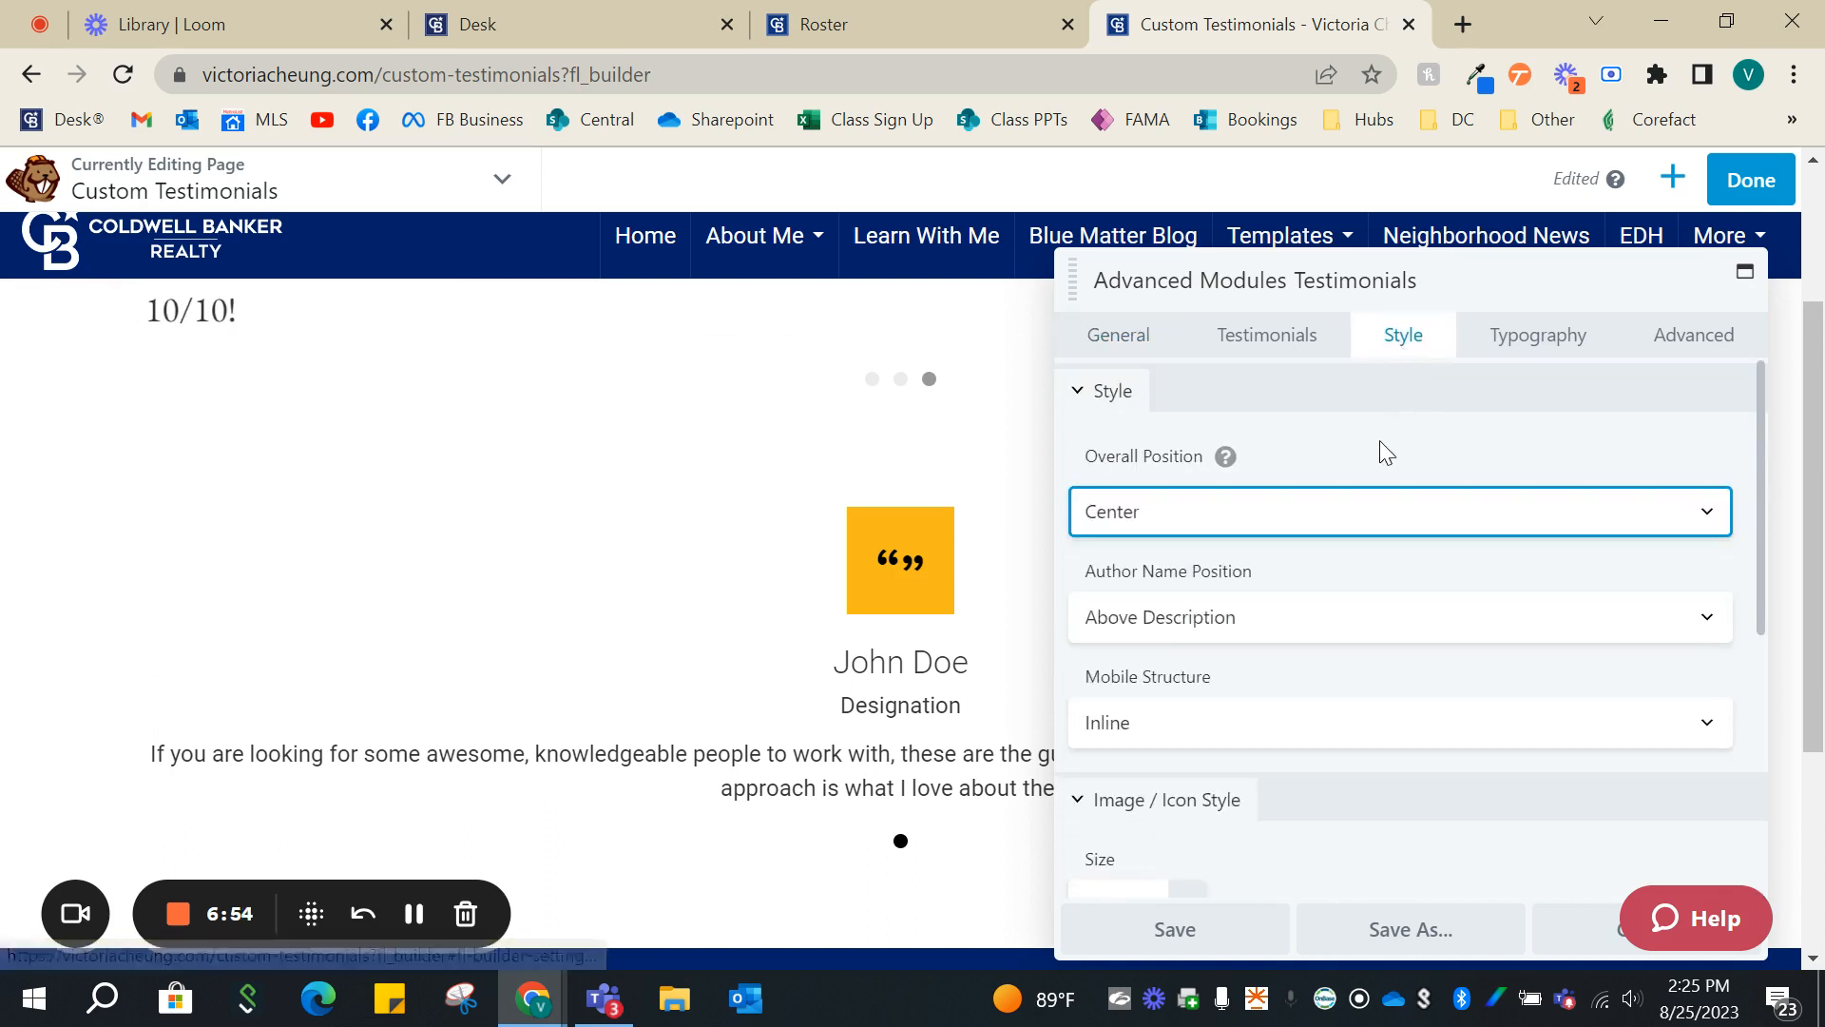
pyautogui.click(1288, 515)
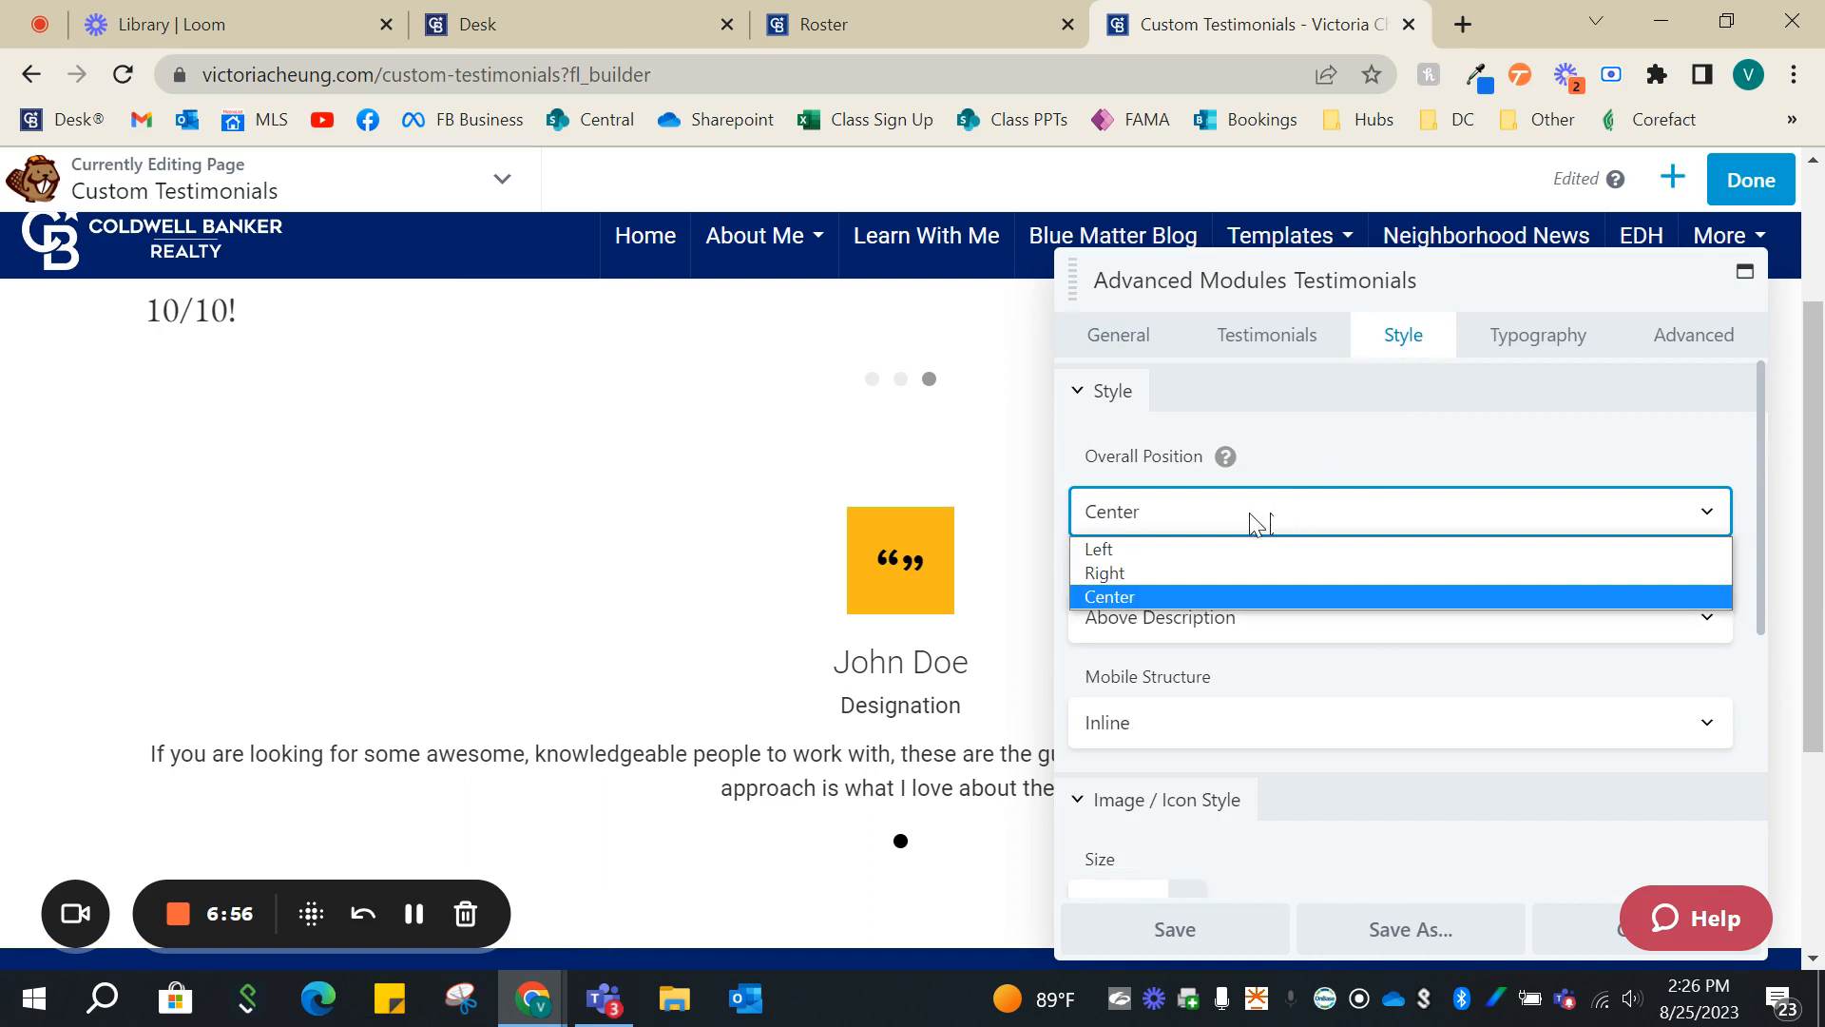
pyautogui.click(1333, 453)
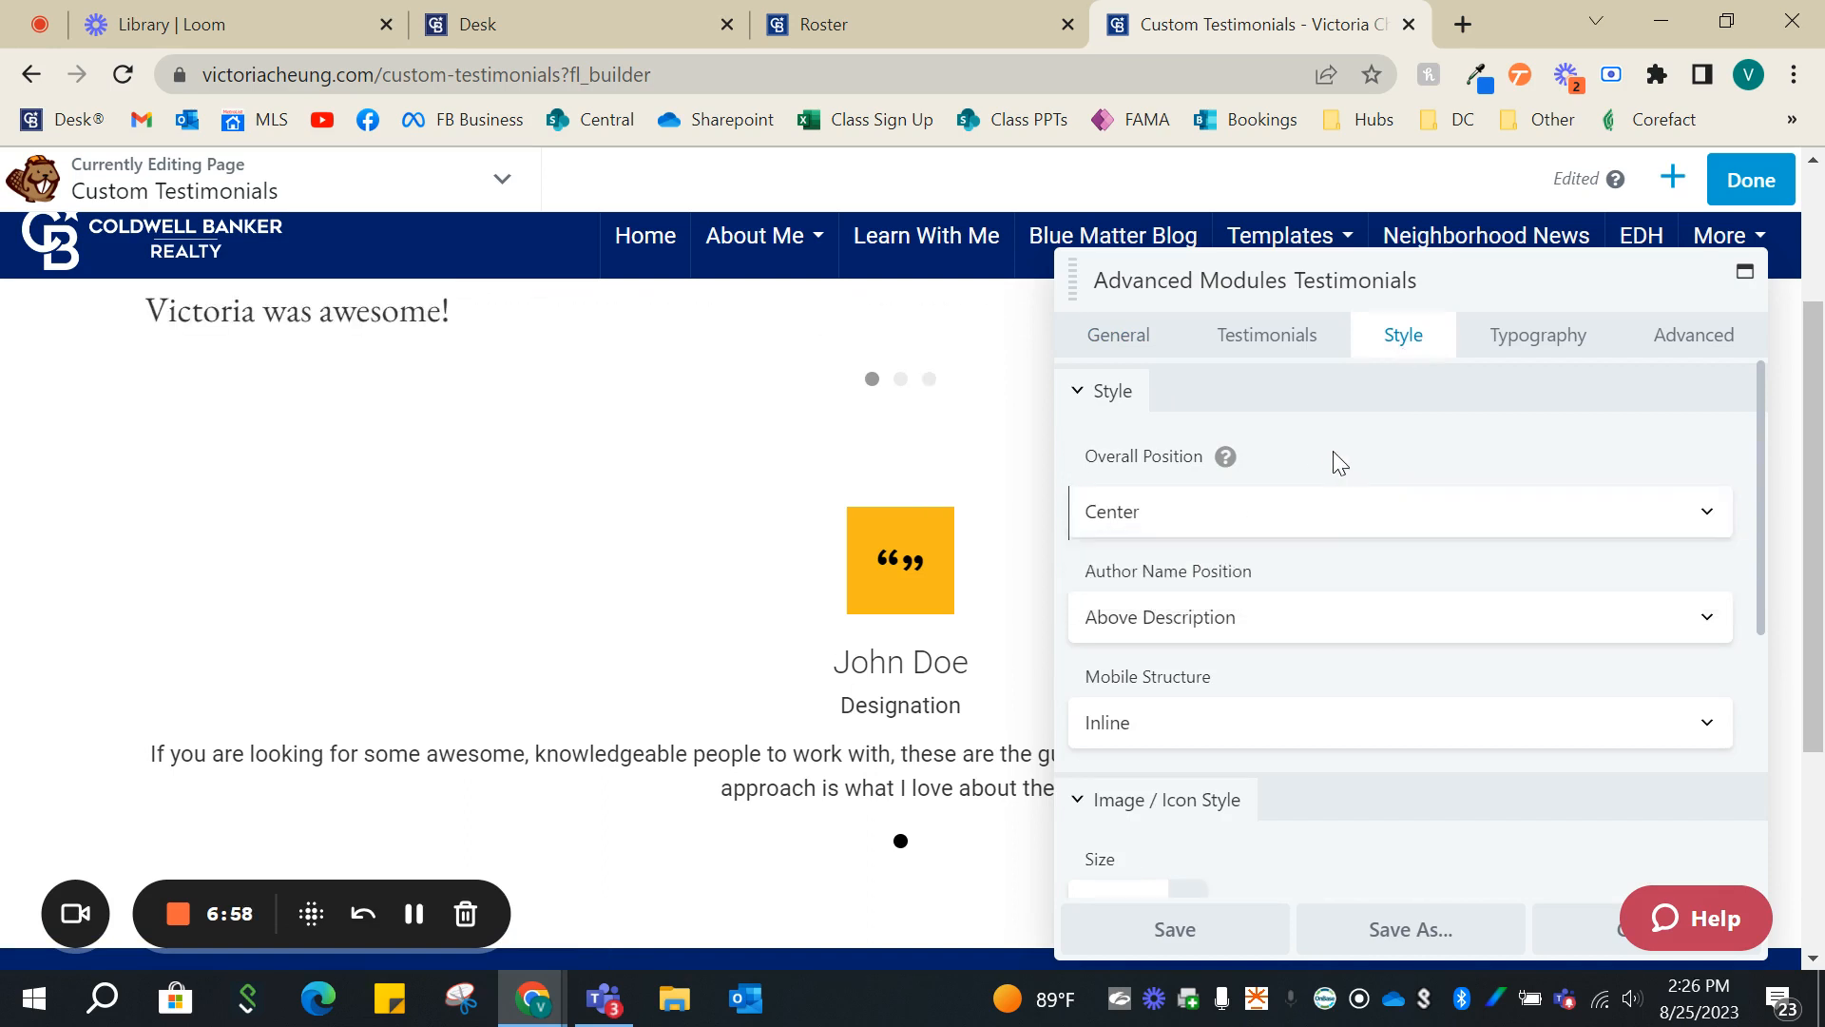
# - Change the Image / Icon Style of the advanced Testimonials module to Circle Background
pyautogui.scroll(-2, 1242, 619)
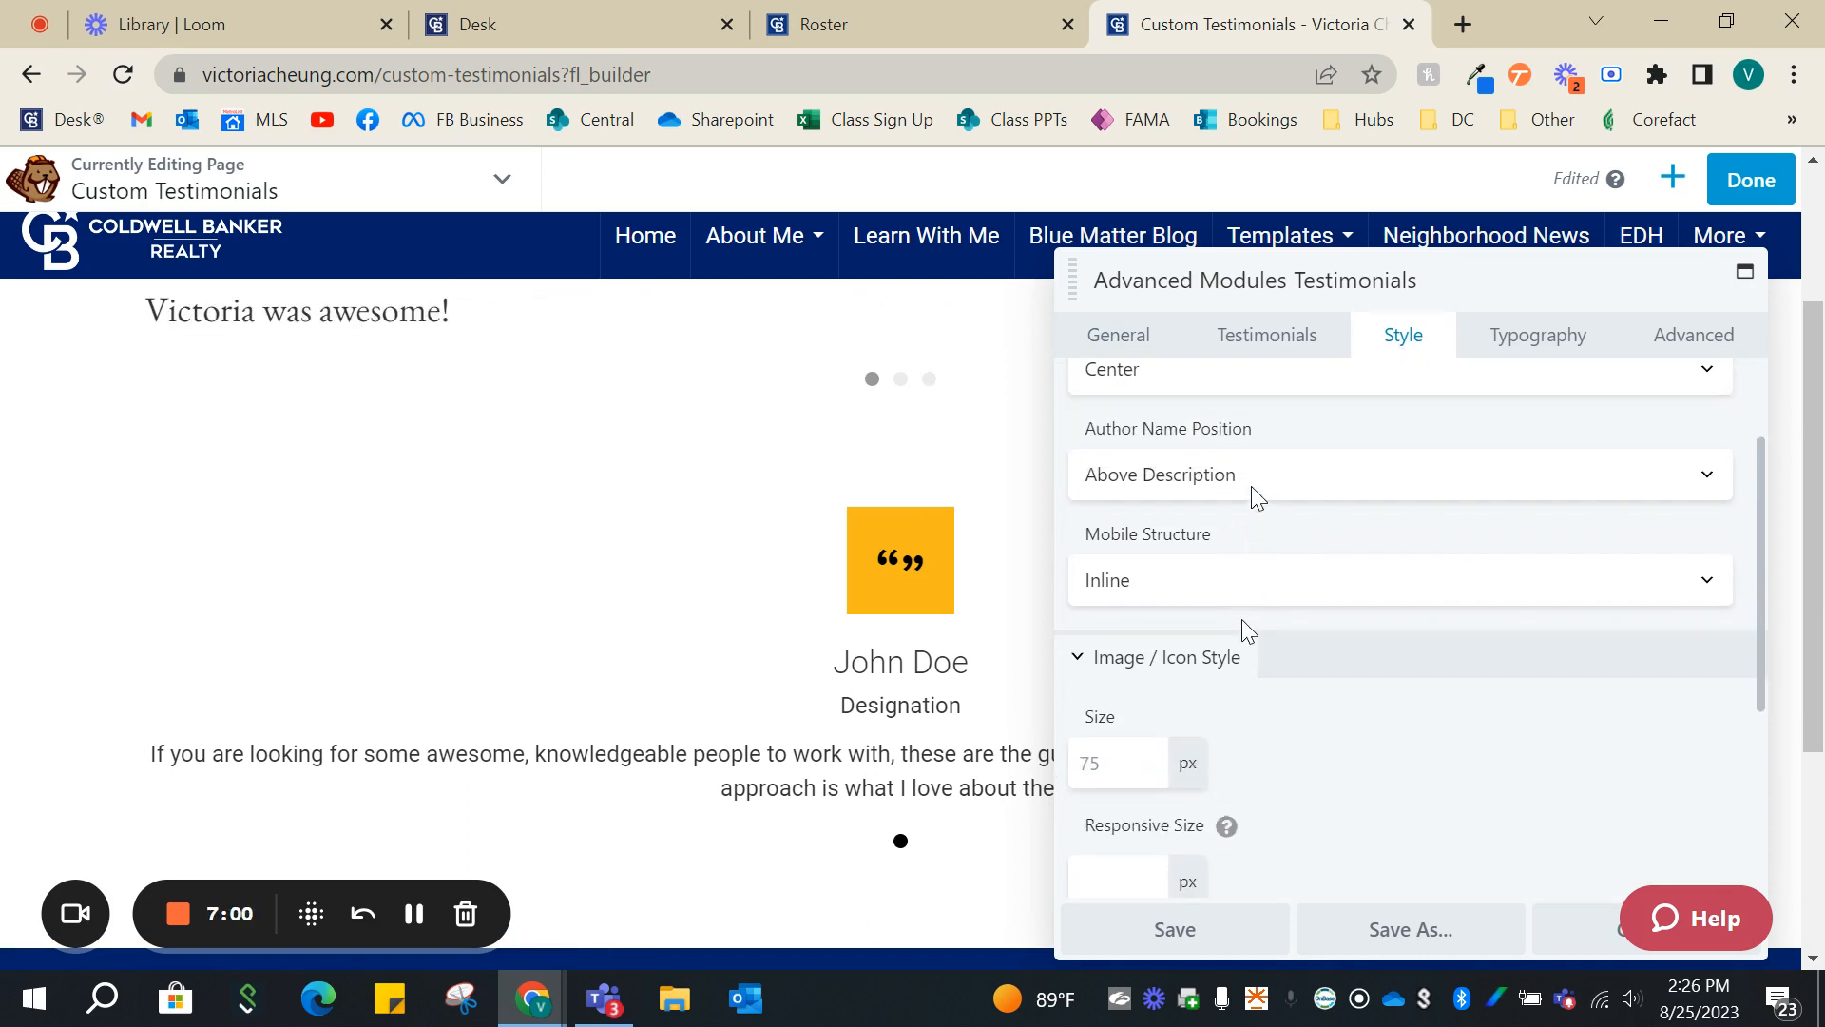
pyautogui.scroll(-4, 1265, 490)
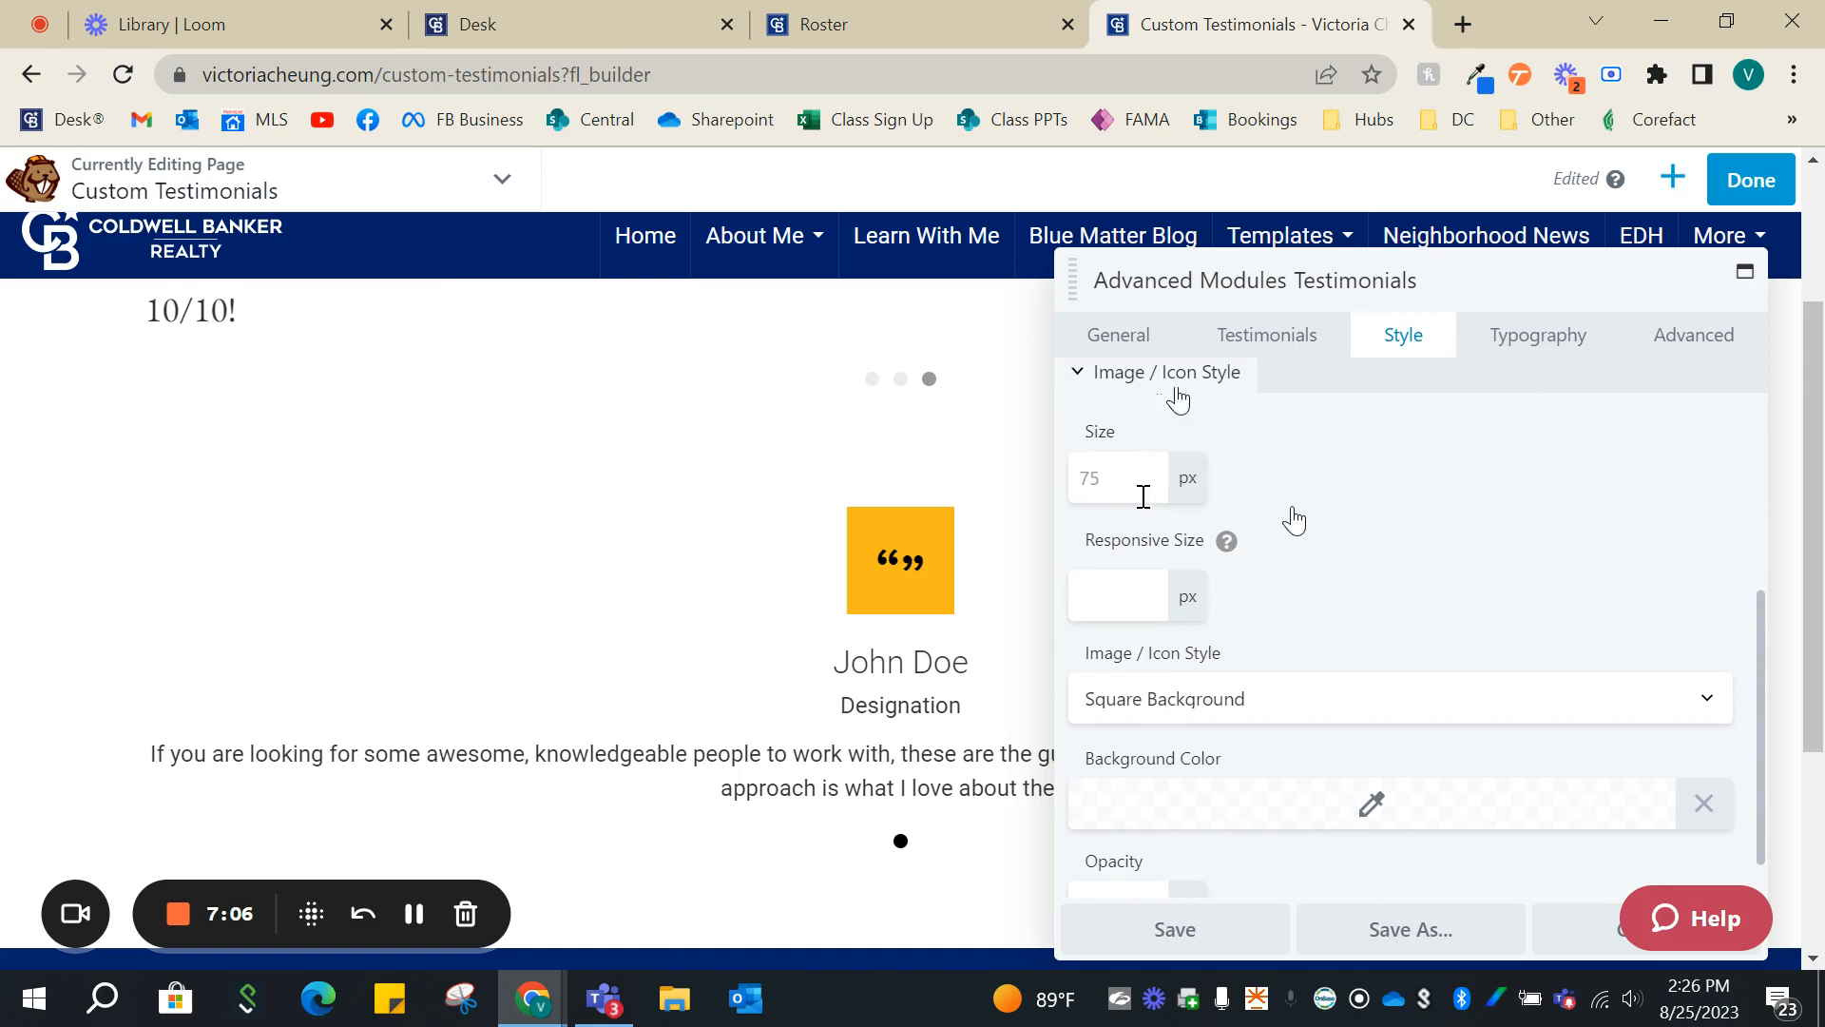
pyautogui.scroll(-1, 1317, 606)
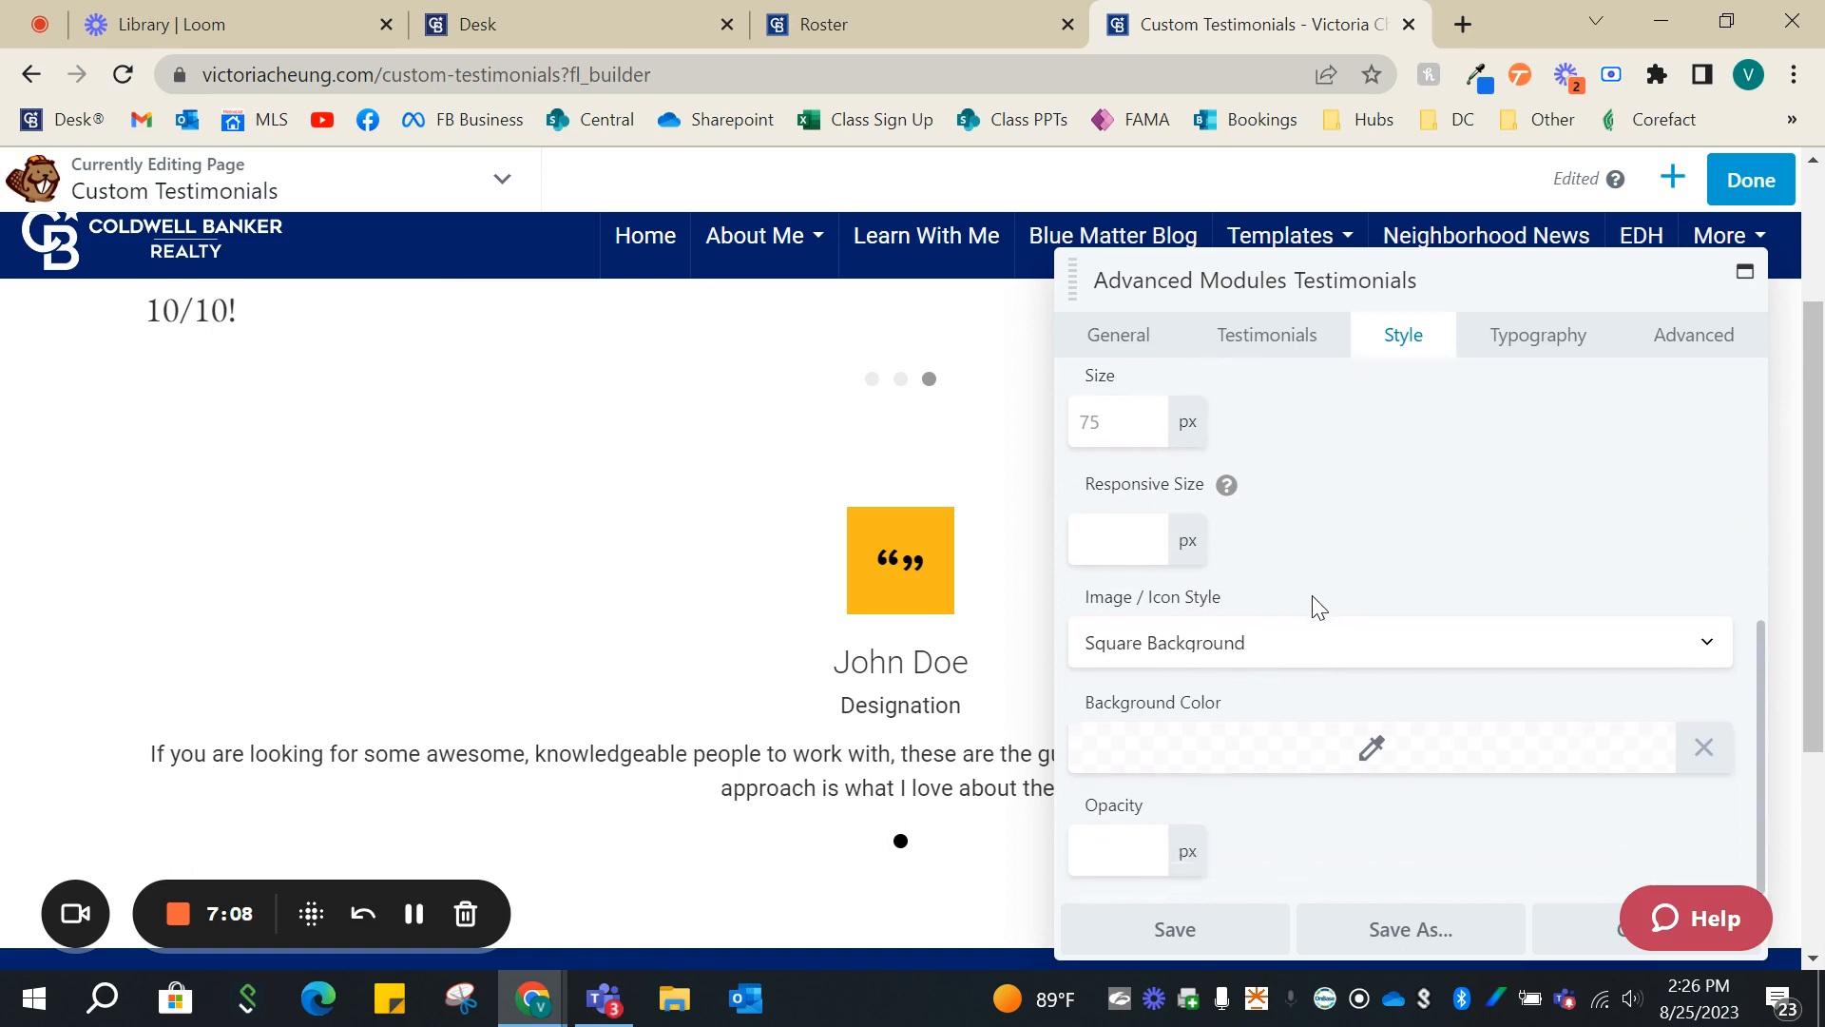
pyautogui.click(1241, 646)
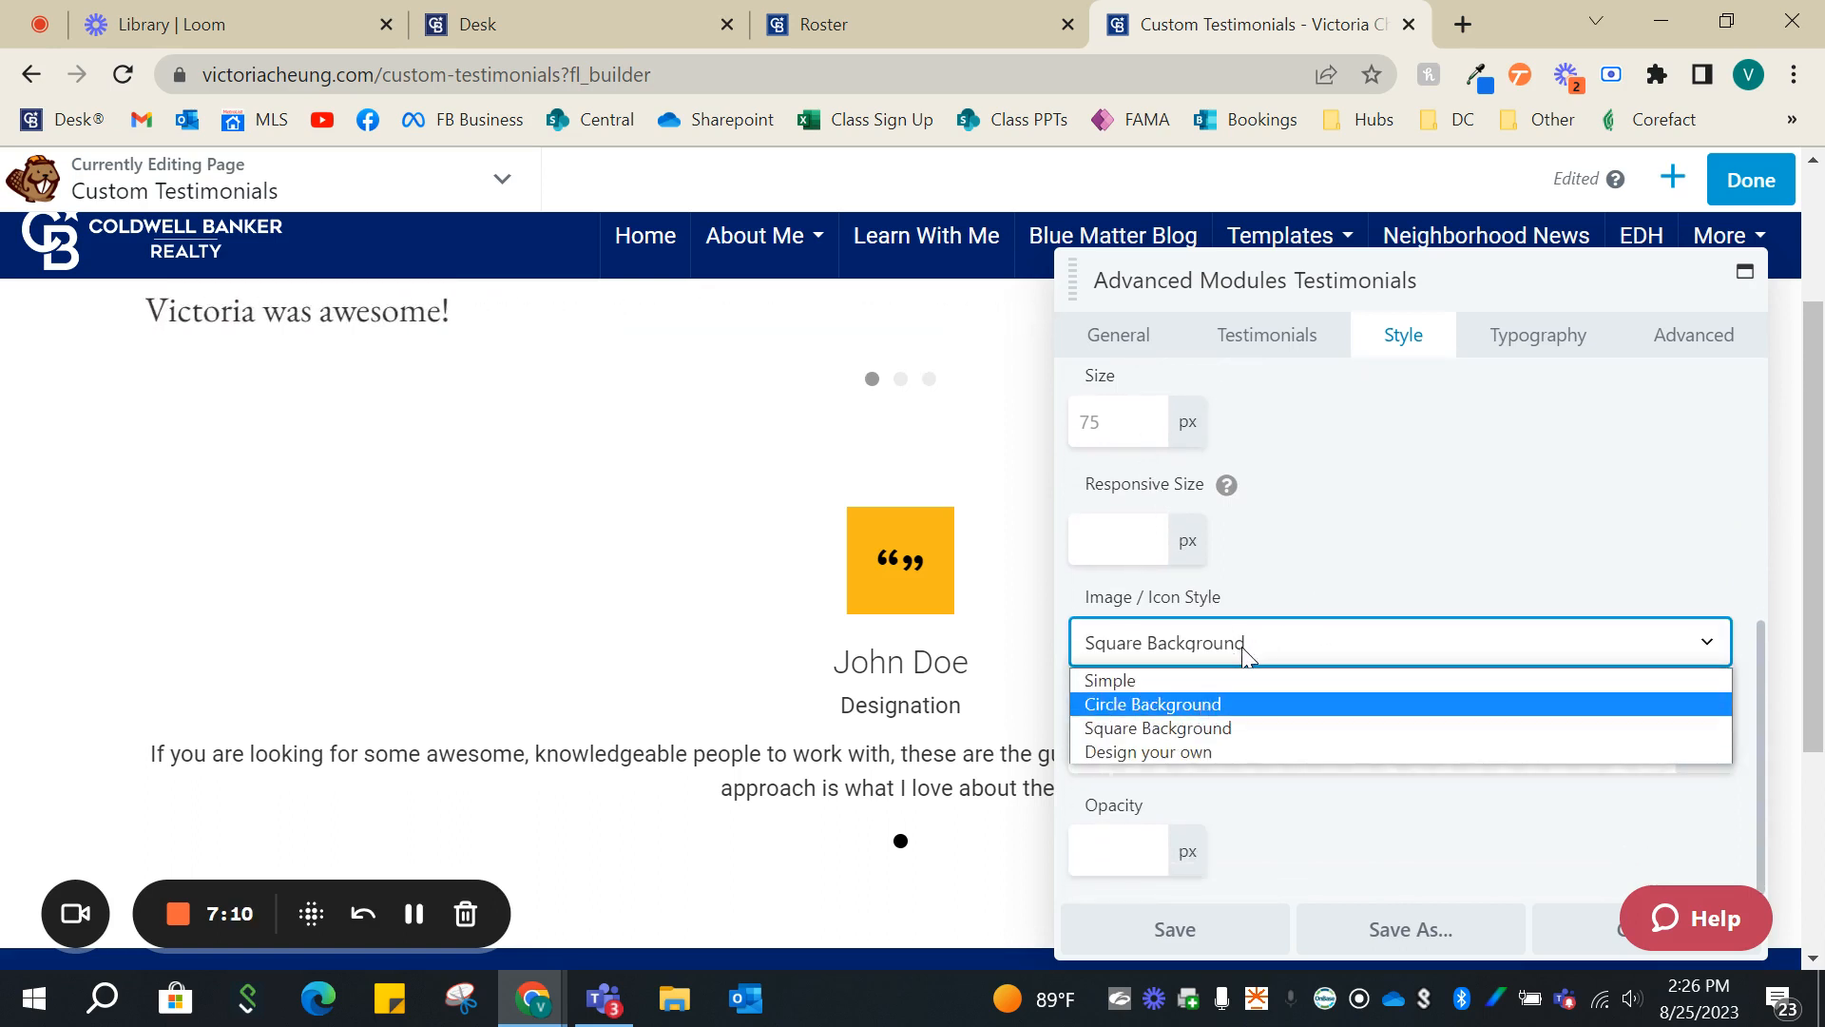
pyautogui.click(1199, 705)
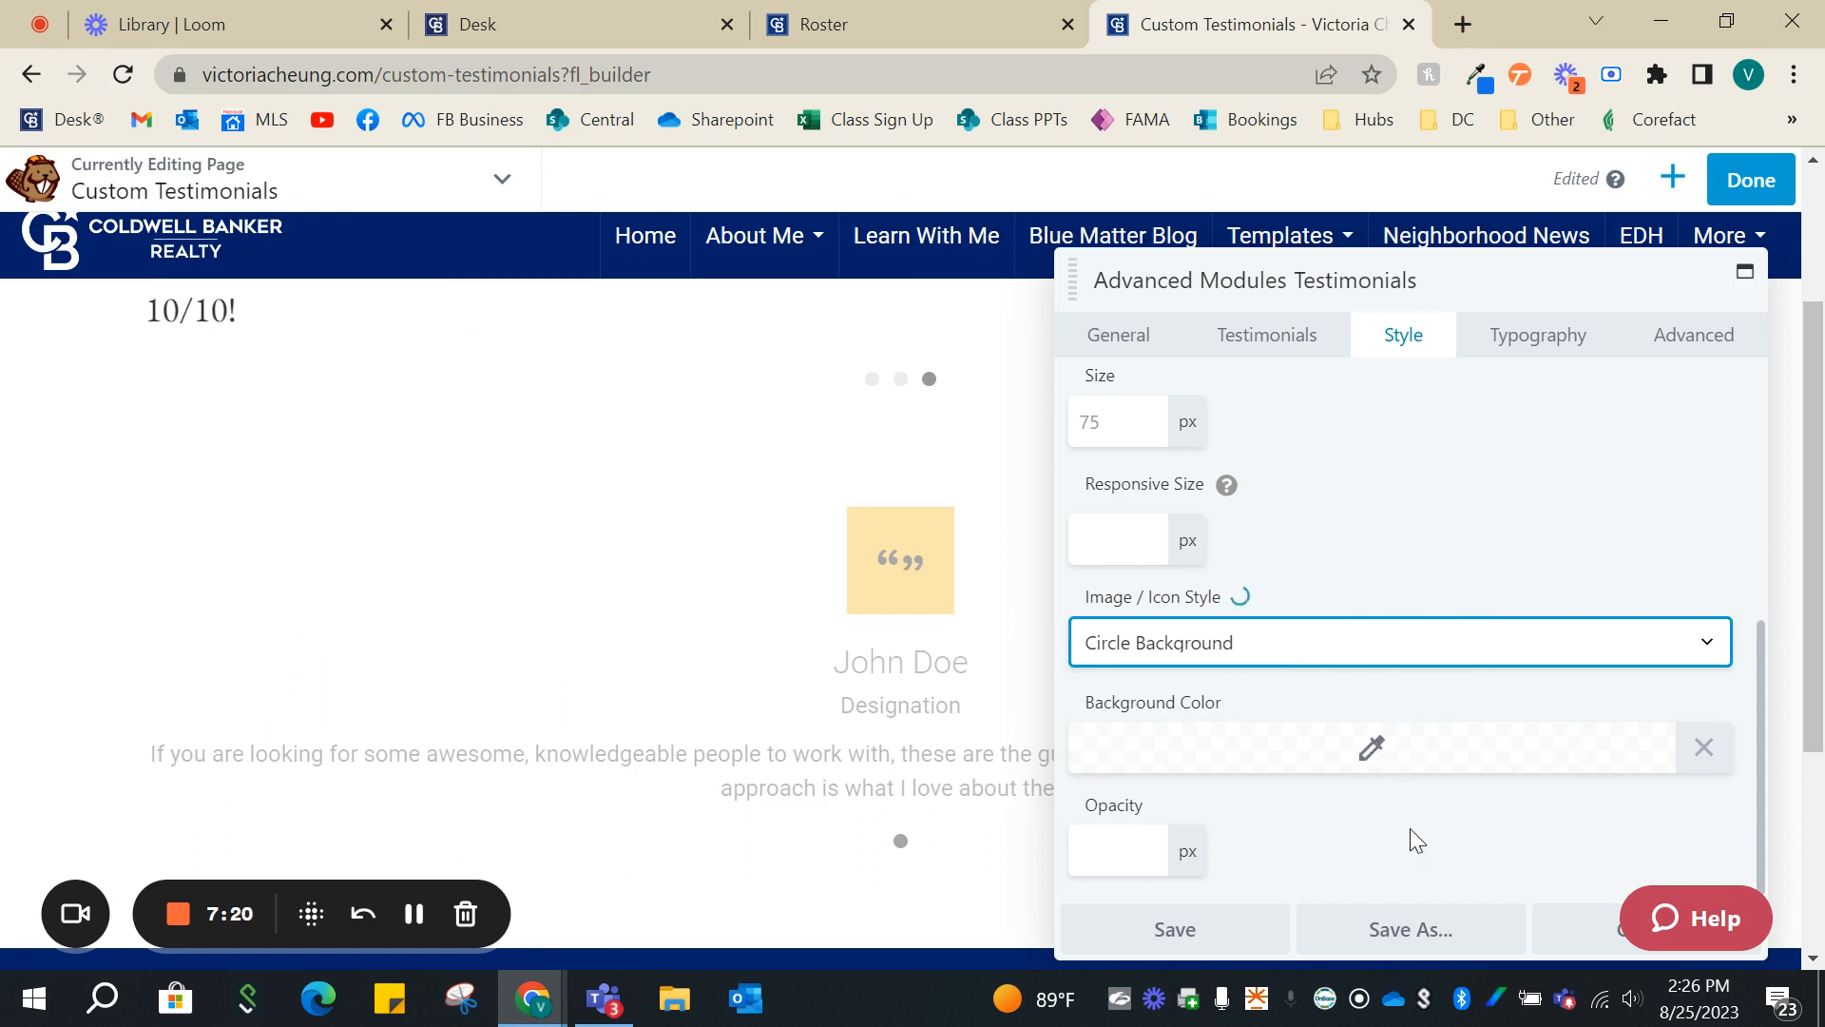
pyautogui.click(1506, 531)
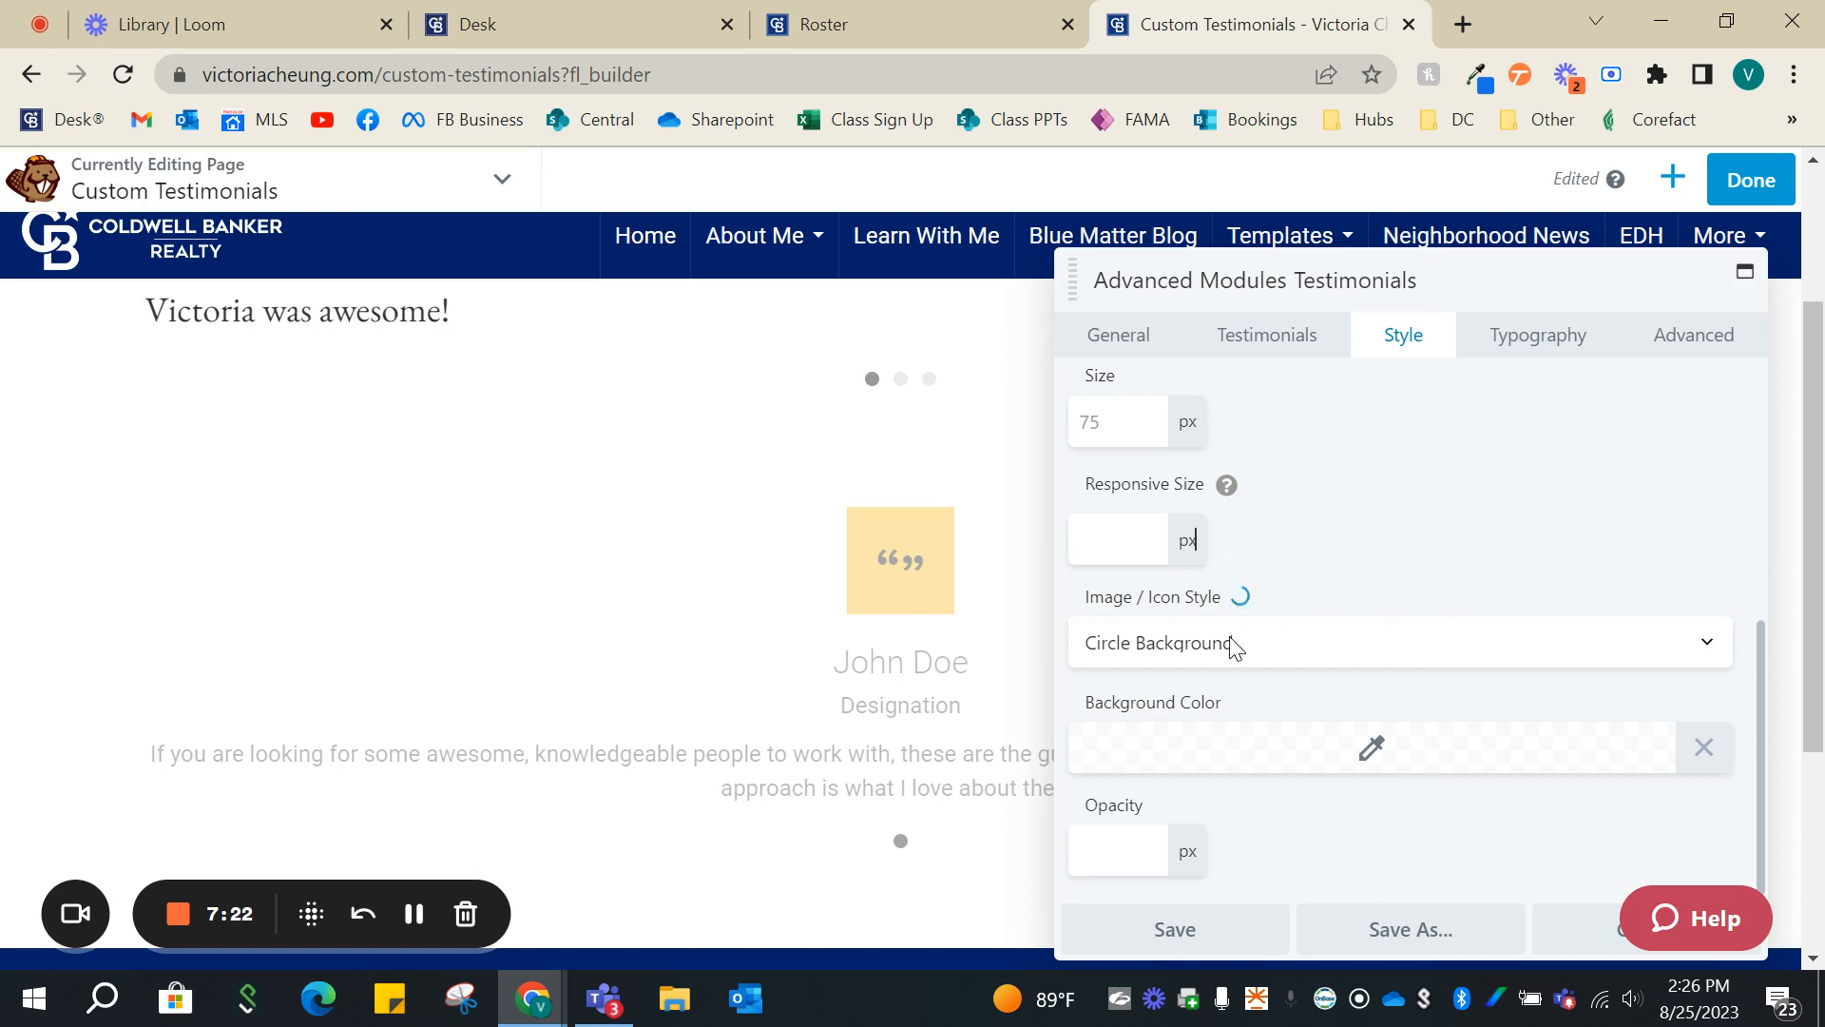
# - Set the icon's background color to dark blue (#0038a0)
pyautogui.click(1444, 773)
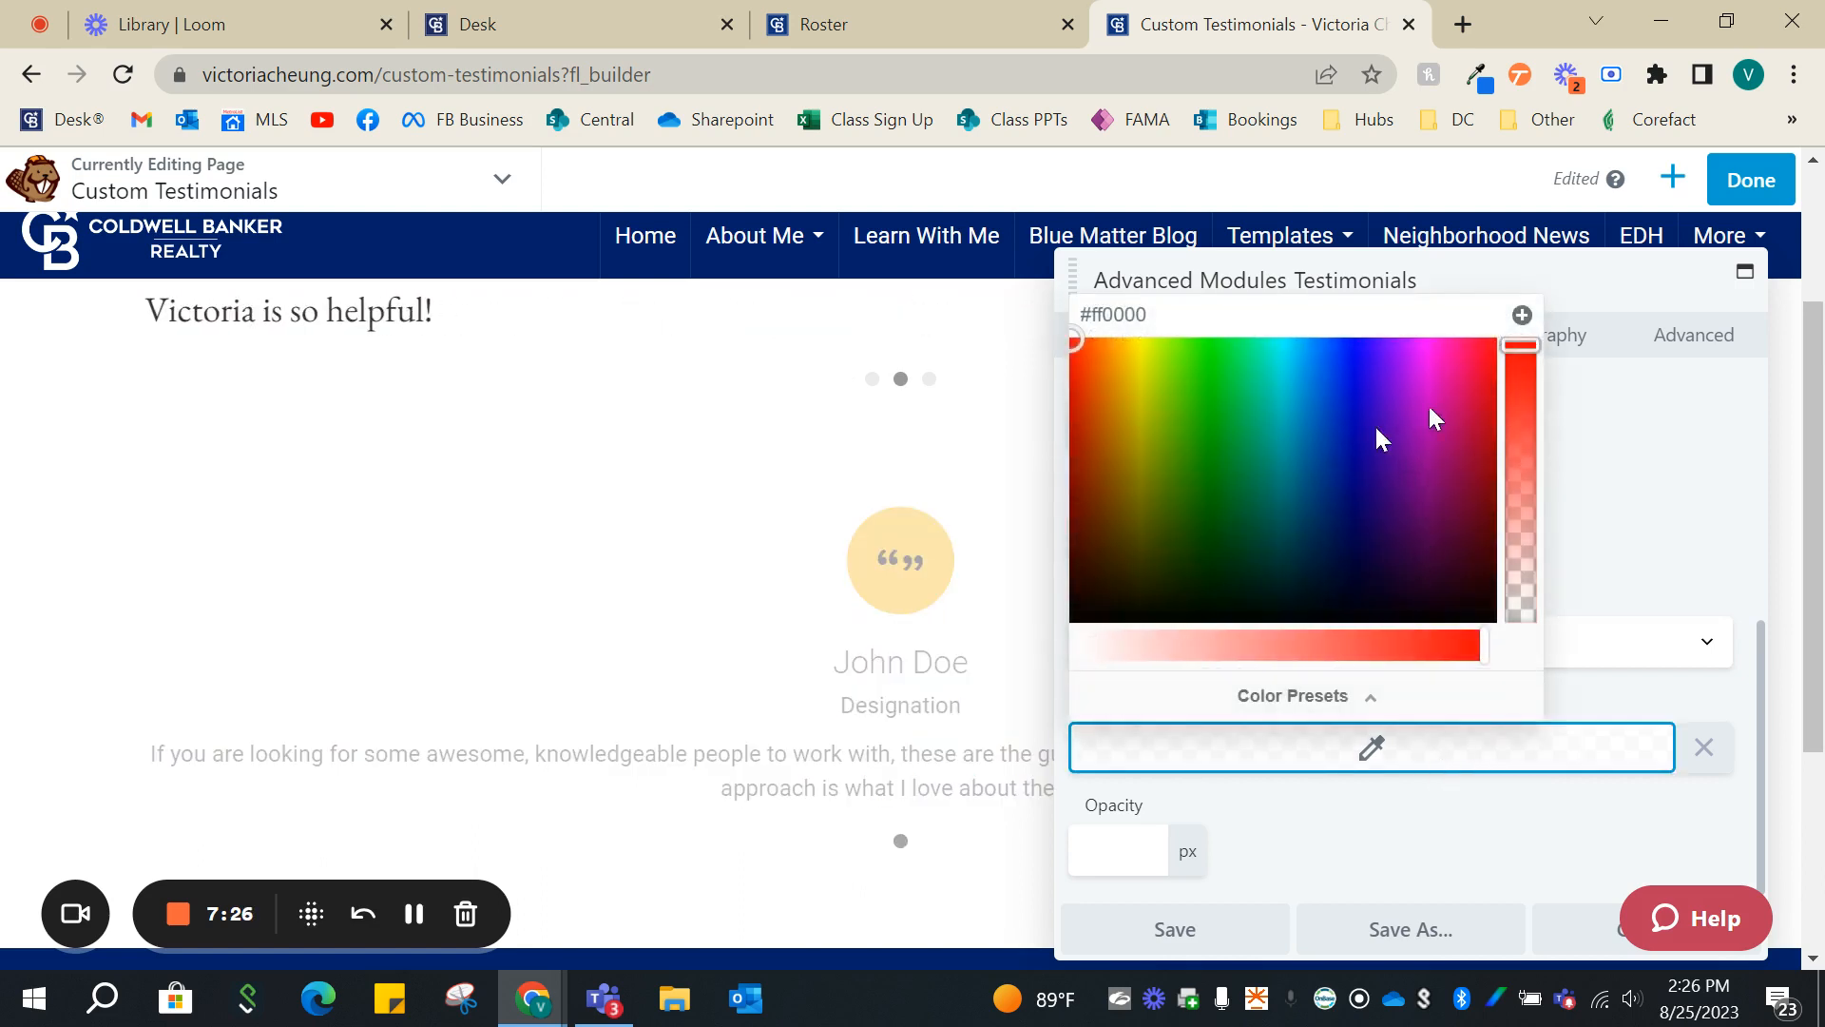
pyautogui.click(1329, 444)
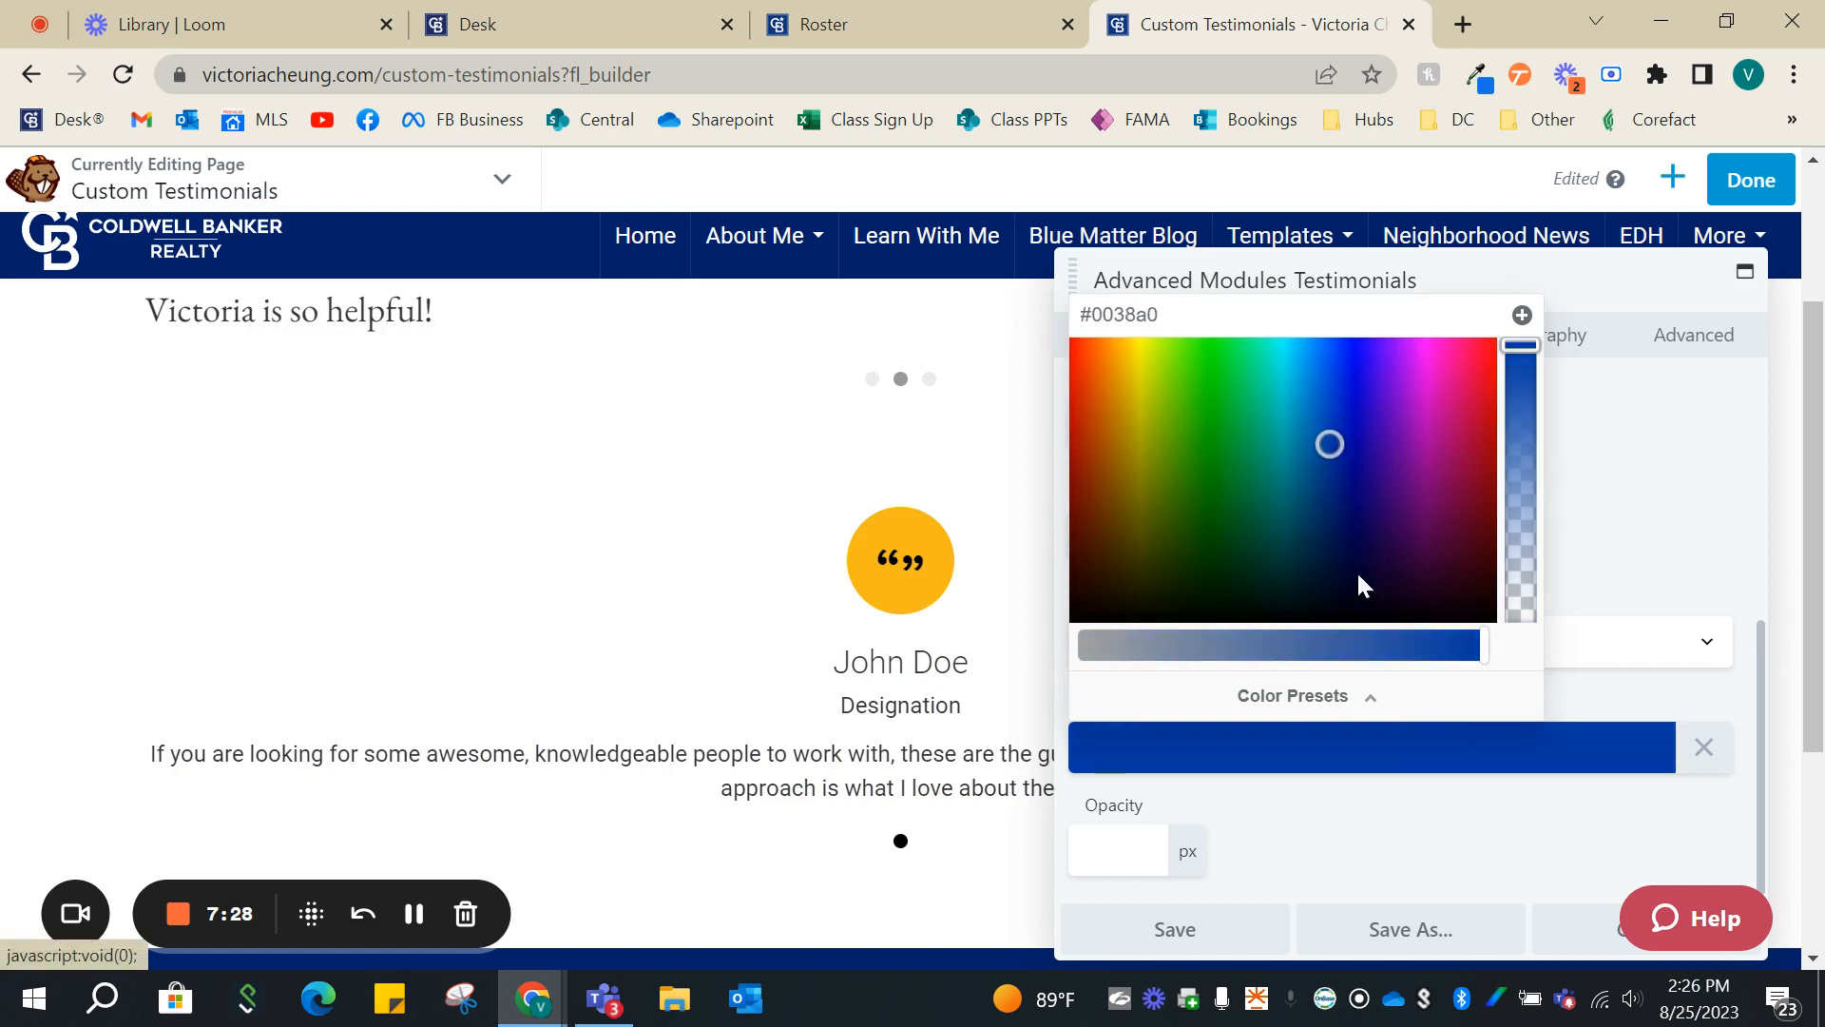
pyautogui.click(1383, 821)
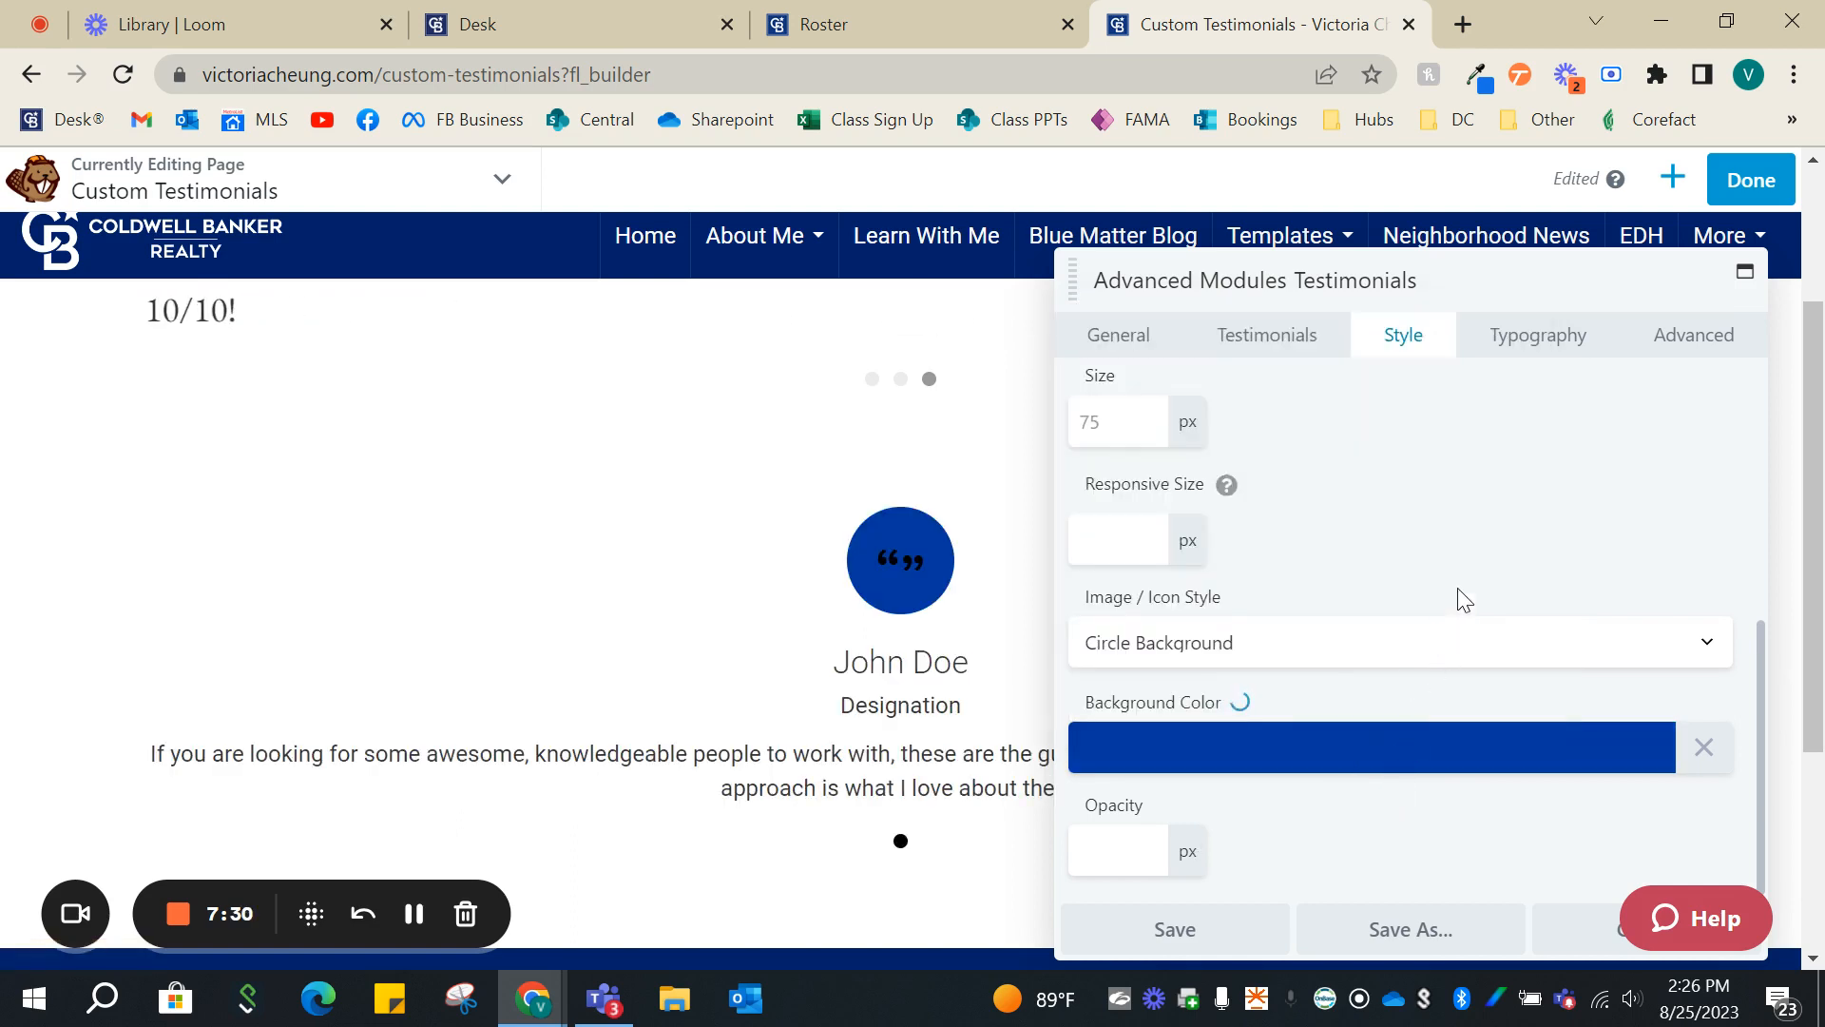
# - Set the author name's font family to EB Garamond in the advanced Testimonials module's typography settings
pyautogui.click(1530, 344)
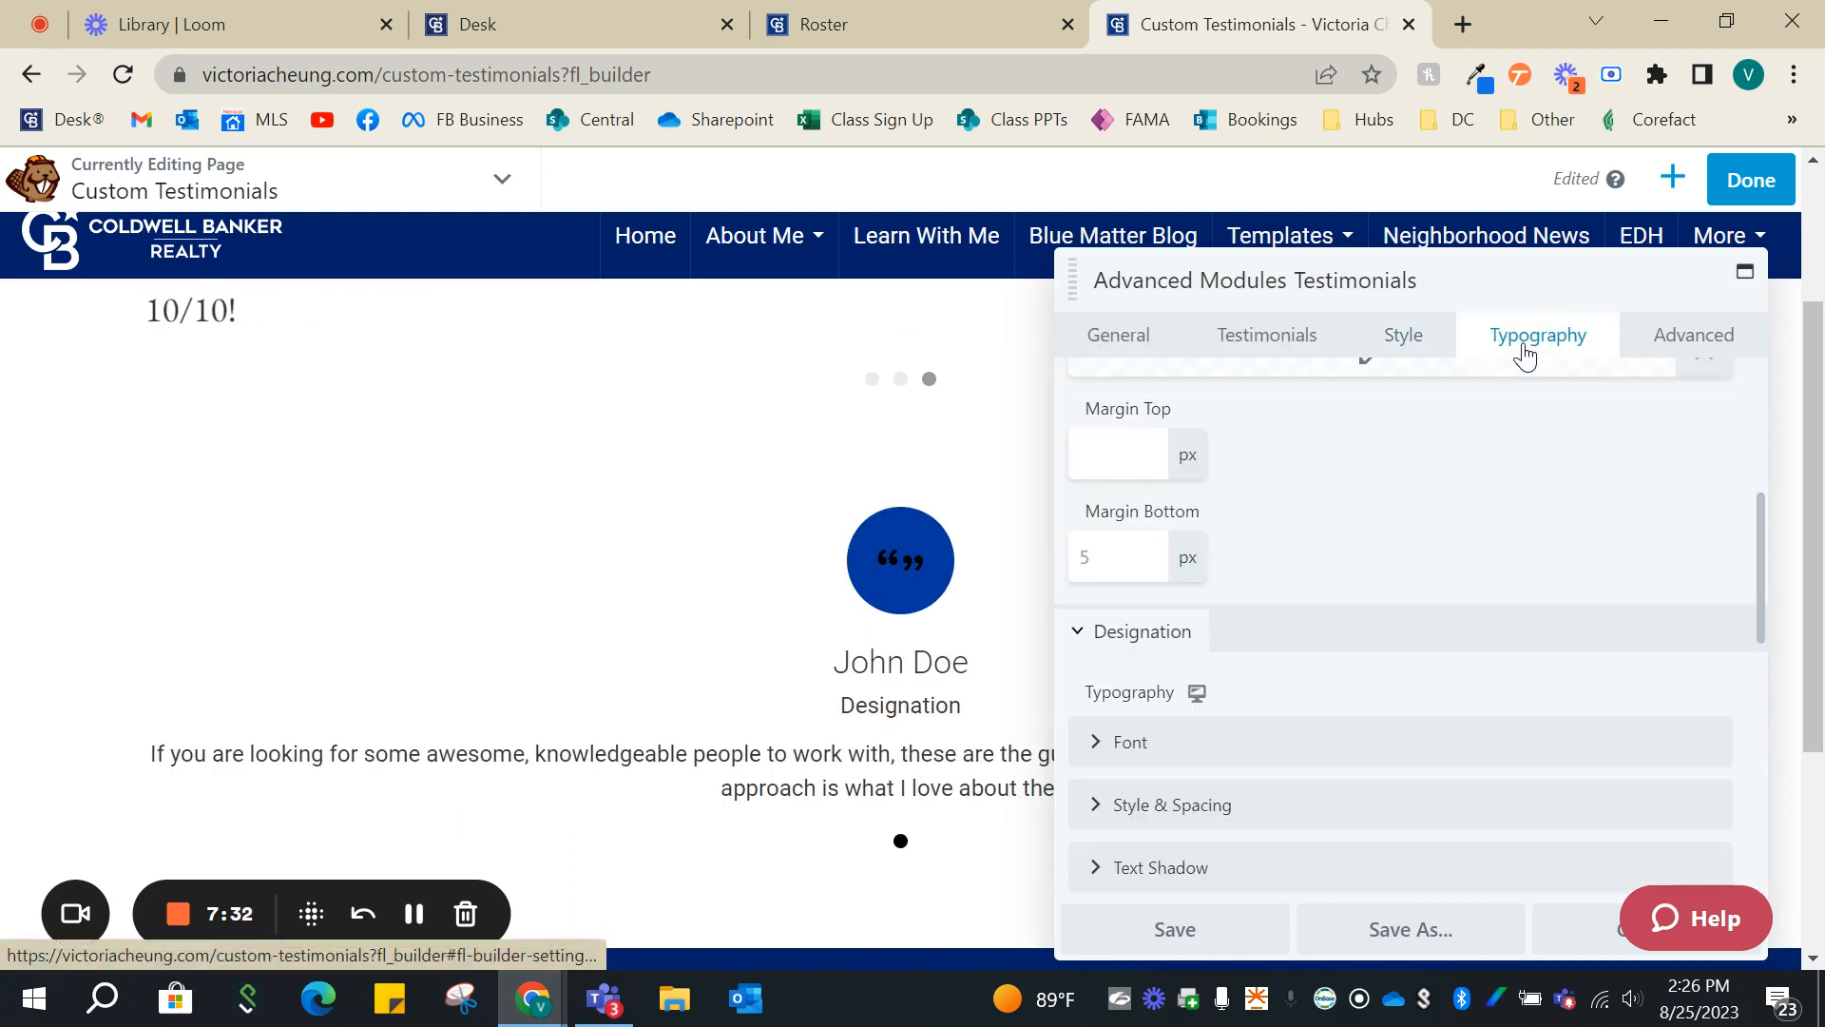
pyautogui.scroll(5, 1454, 571)
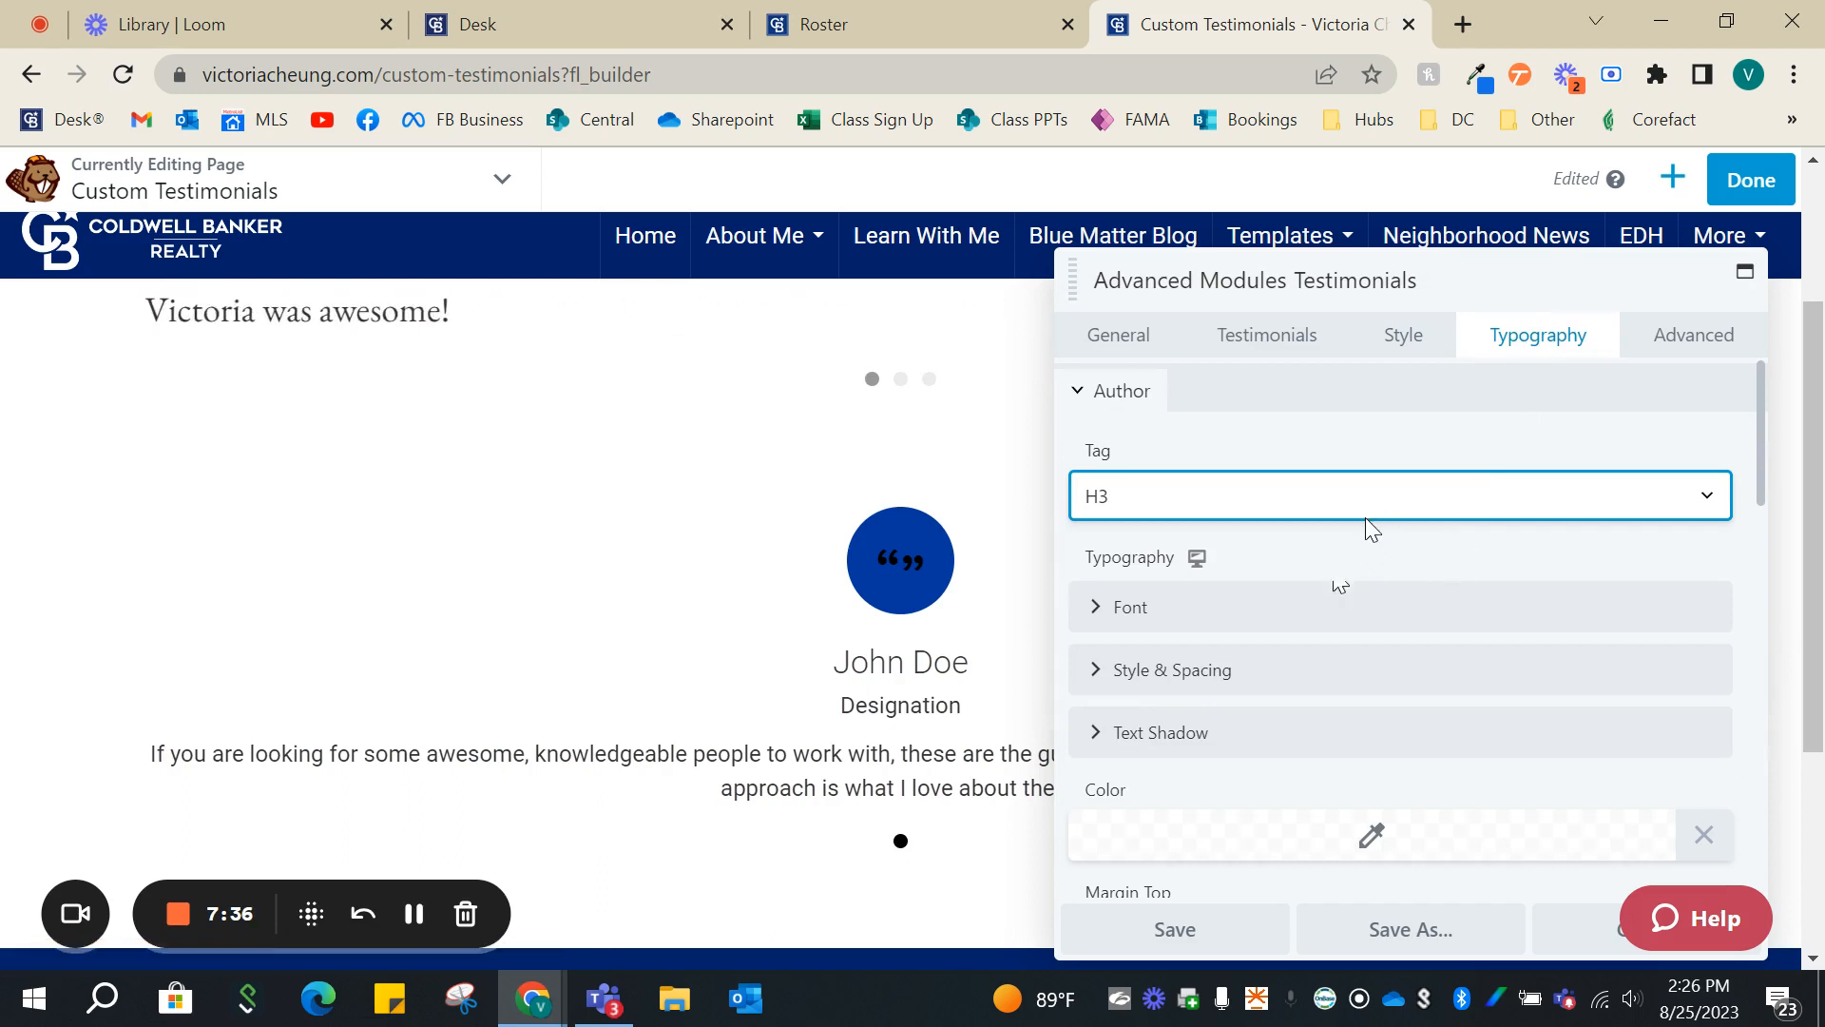
pyautogui.click(1312, 614)
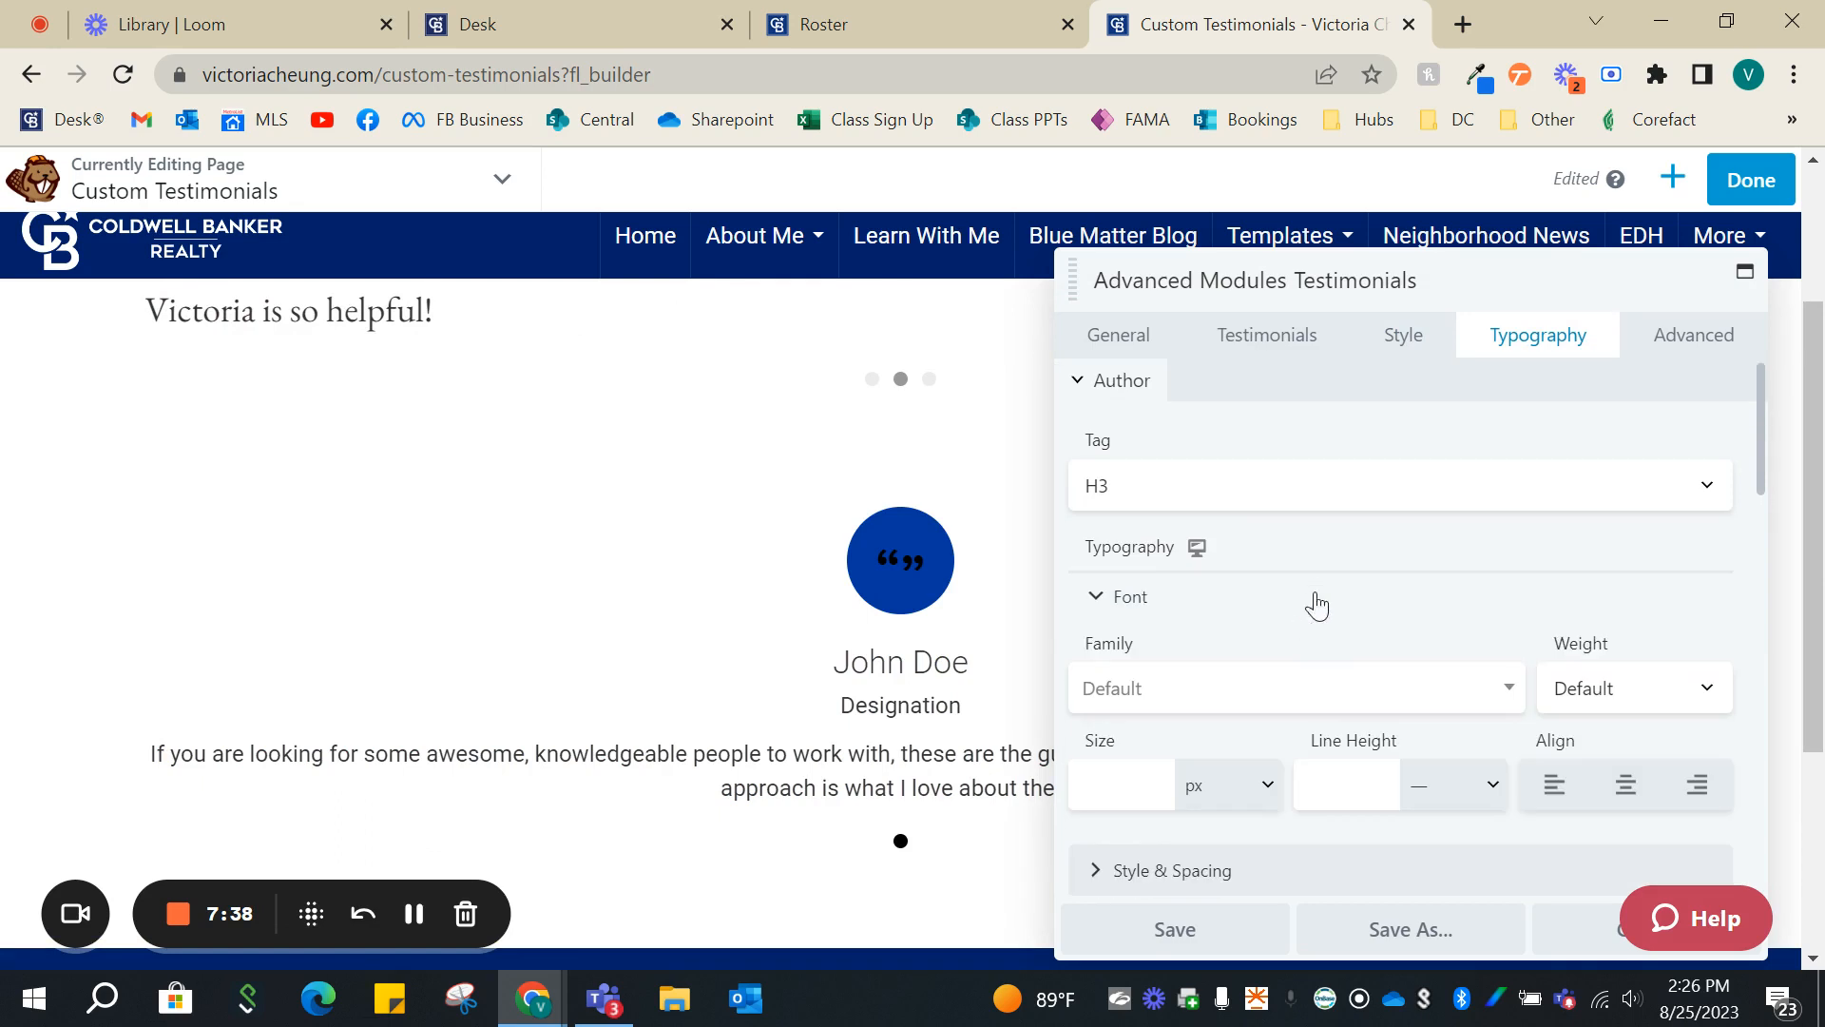
pyautogui.scroll(-1, 1321, 594)
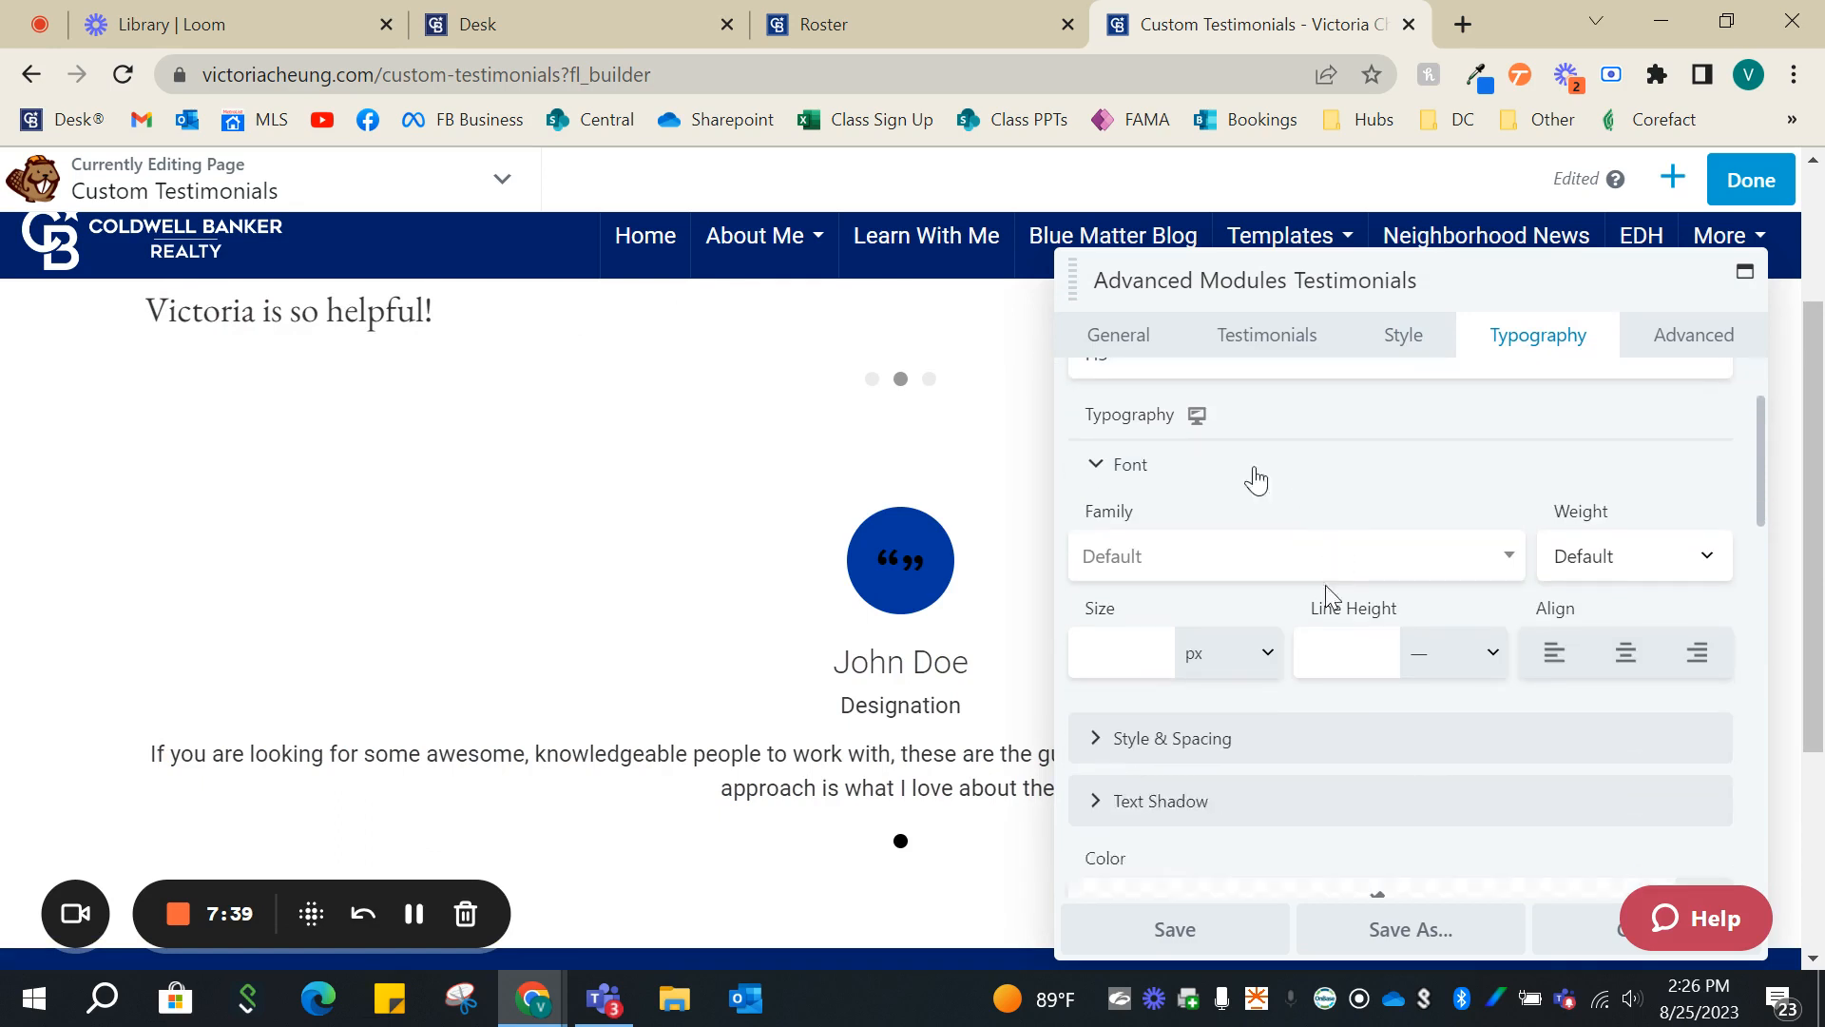
pyautogui.click(1160, 569)
pyautogui.scroll(-1, 1188, 770)
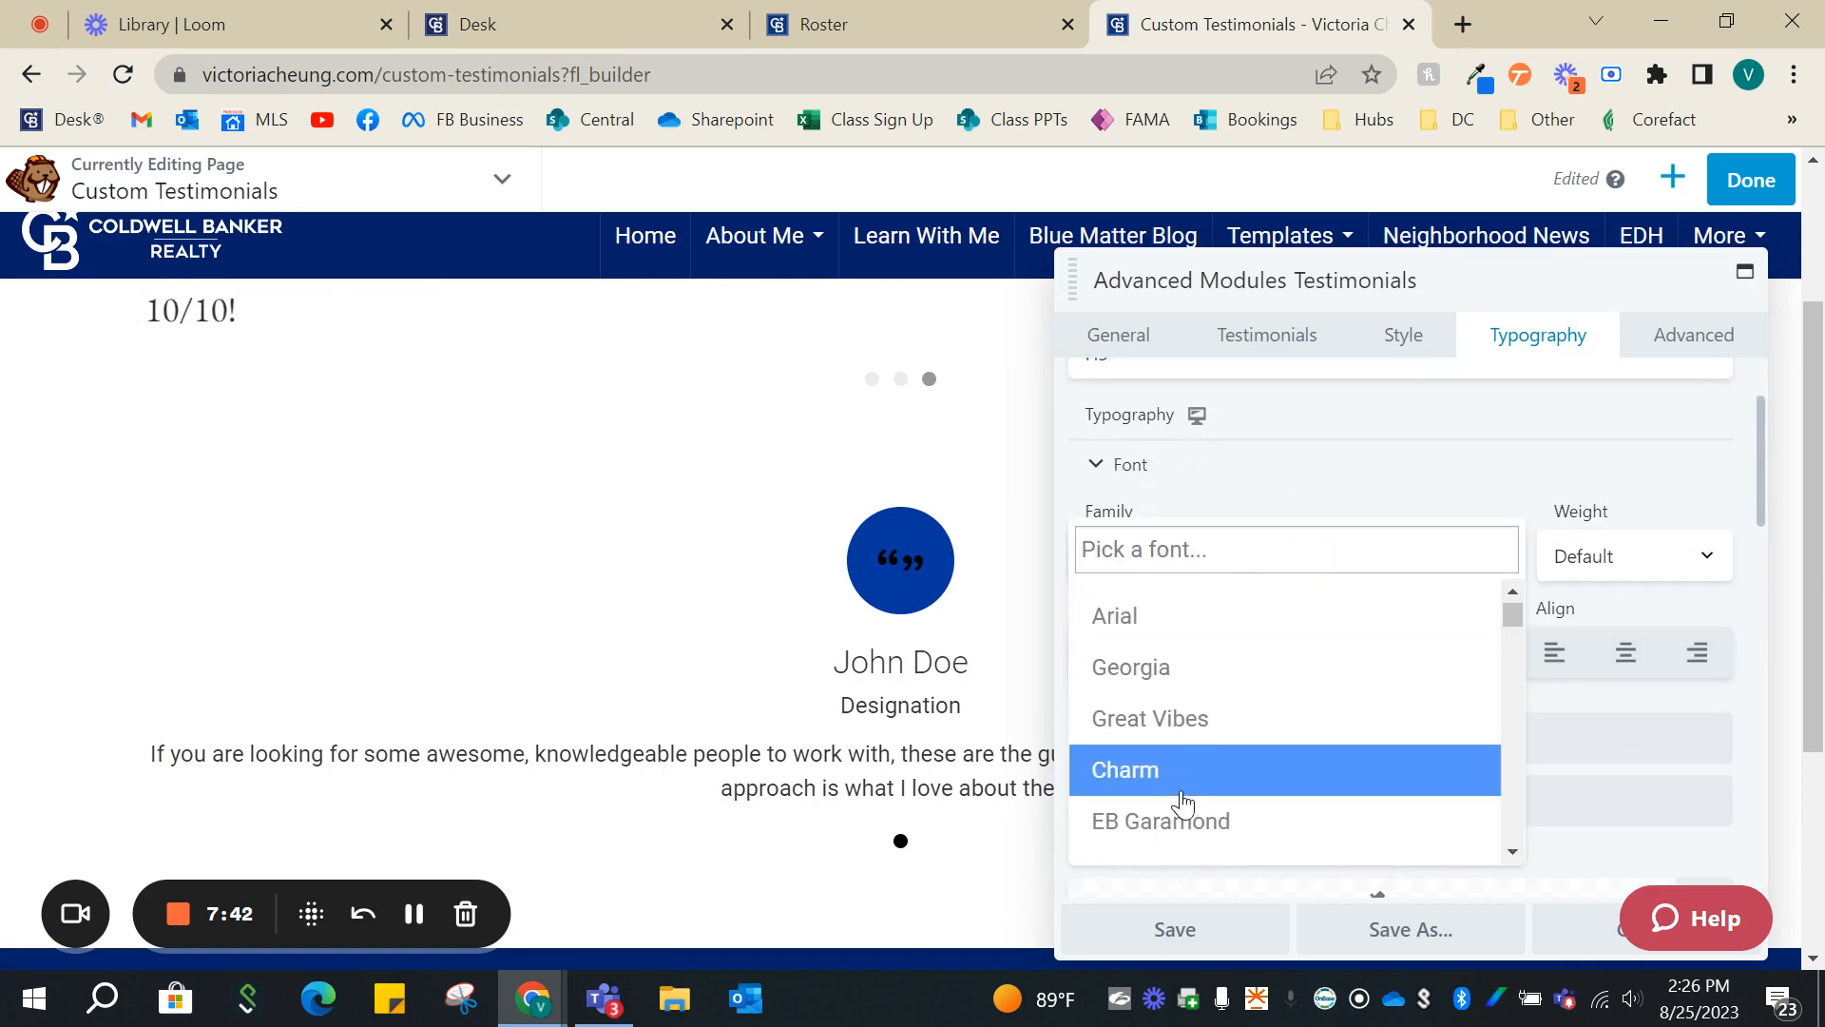
pyautogui.click(1175, 823)
pyautogui.scroll(1, 1299, 447)
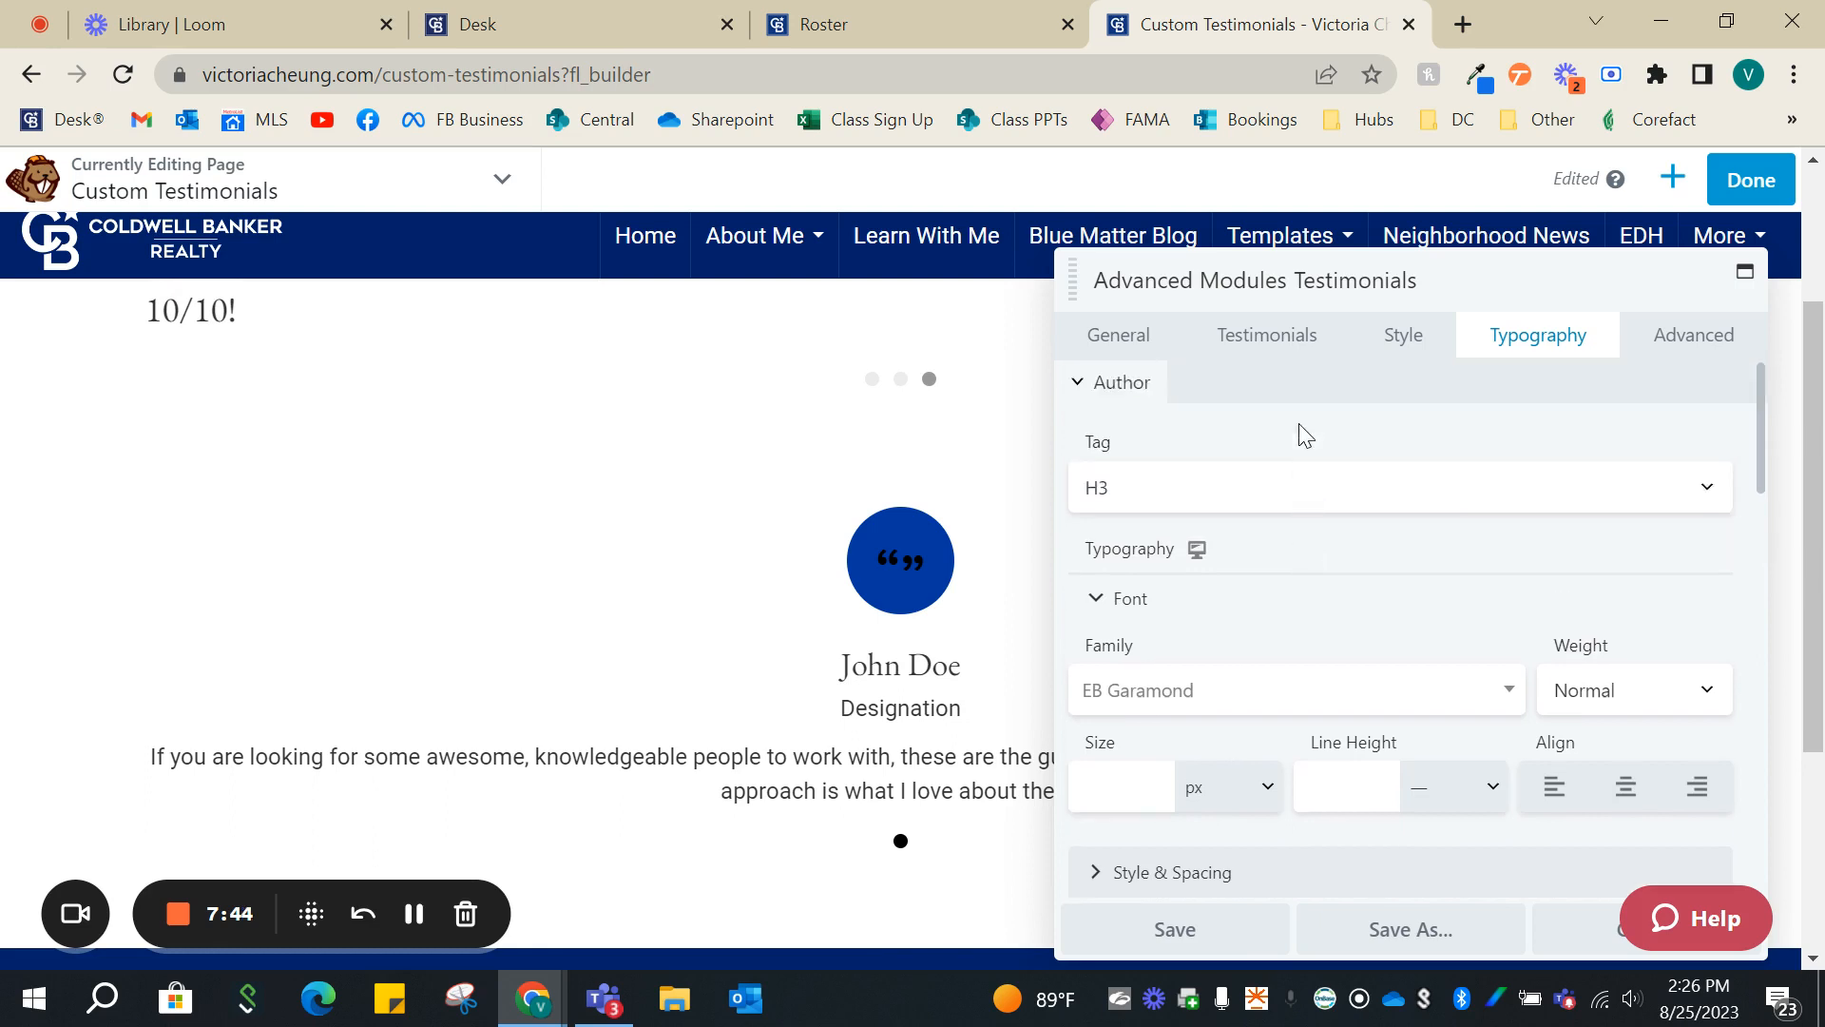
# - Set the Designation text's font family to EB Garamond
pyautogui.click(1102, 404)
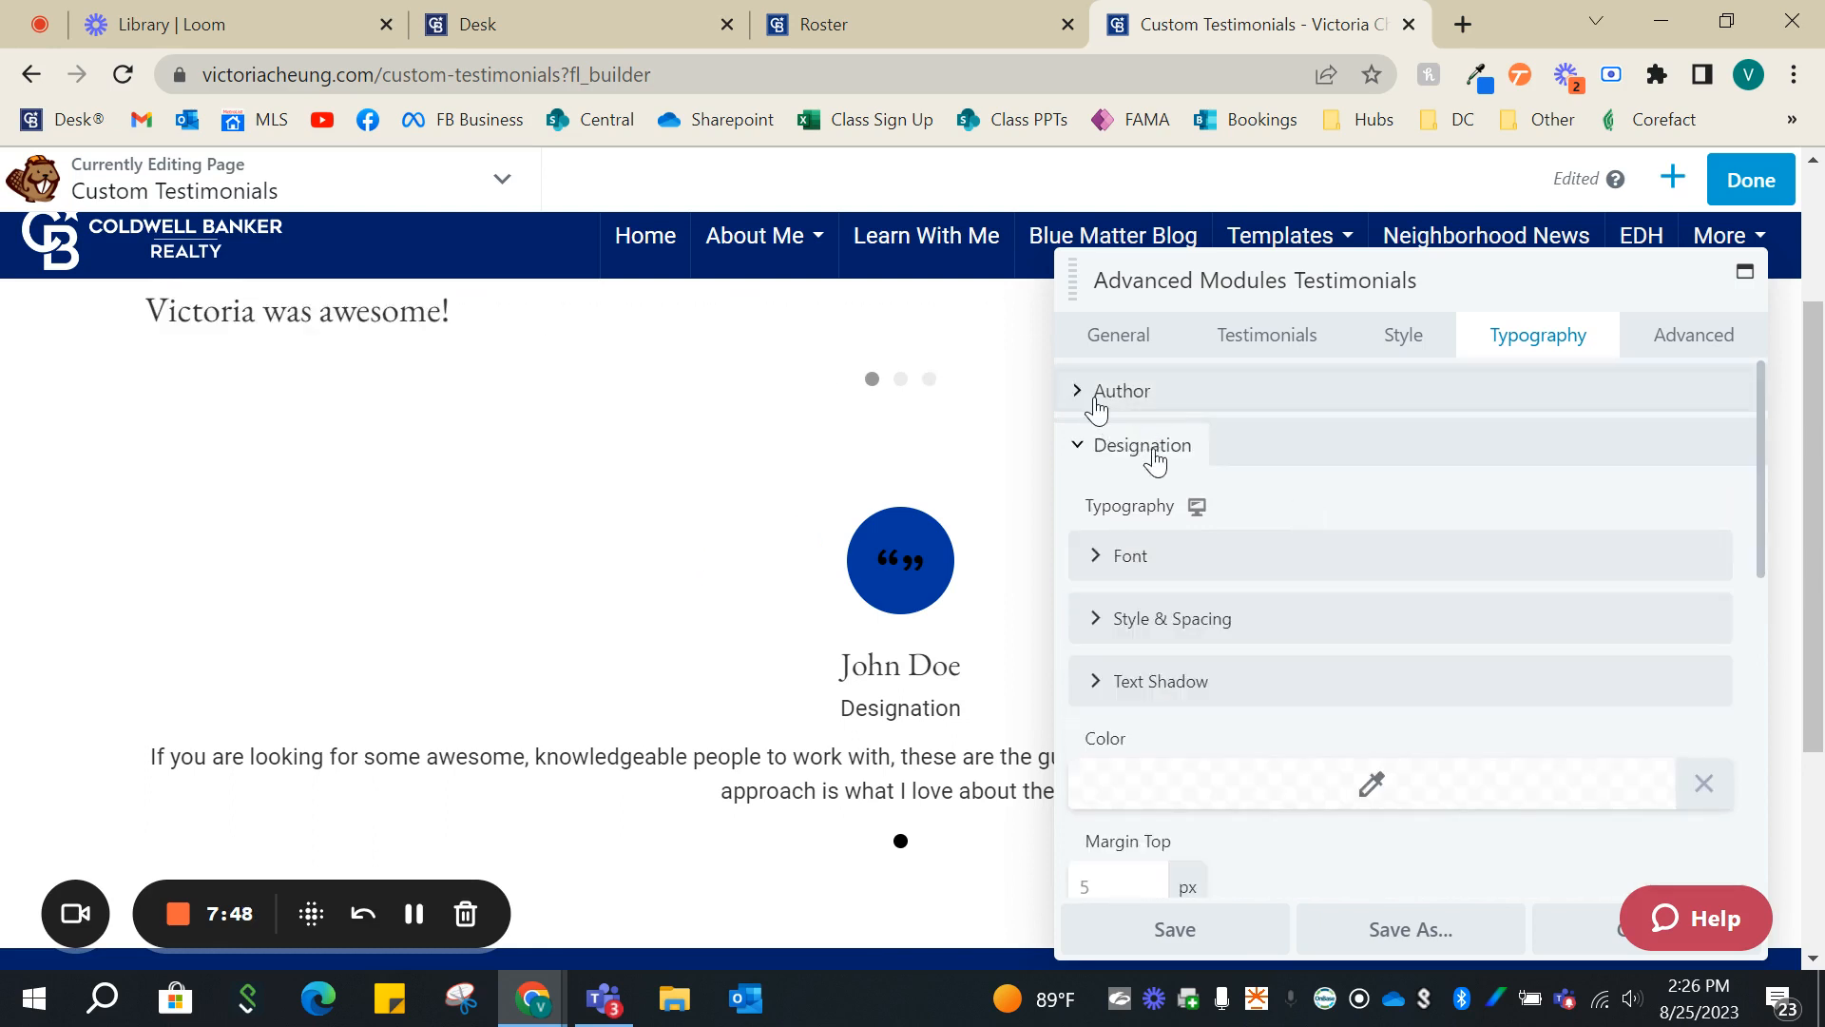
pyautogui.click(1153, 555)
pyautogui.click(1226, 656)
pyautogui.scroll(-2, 1213, 530)
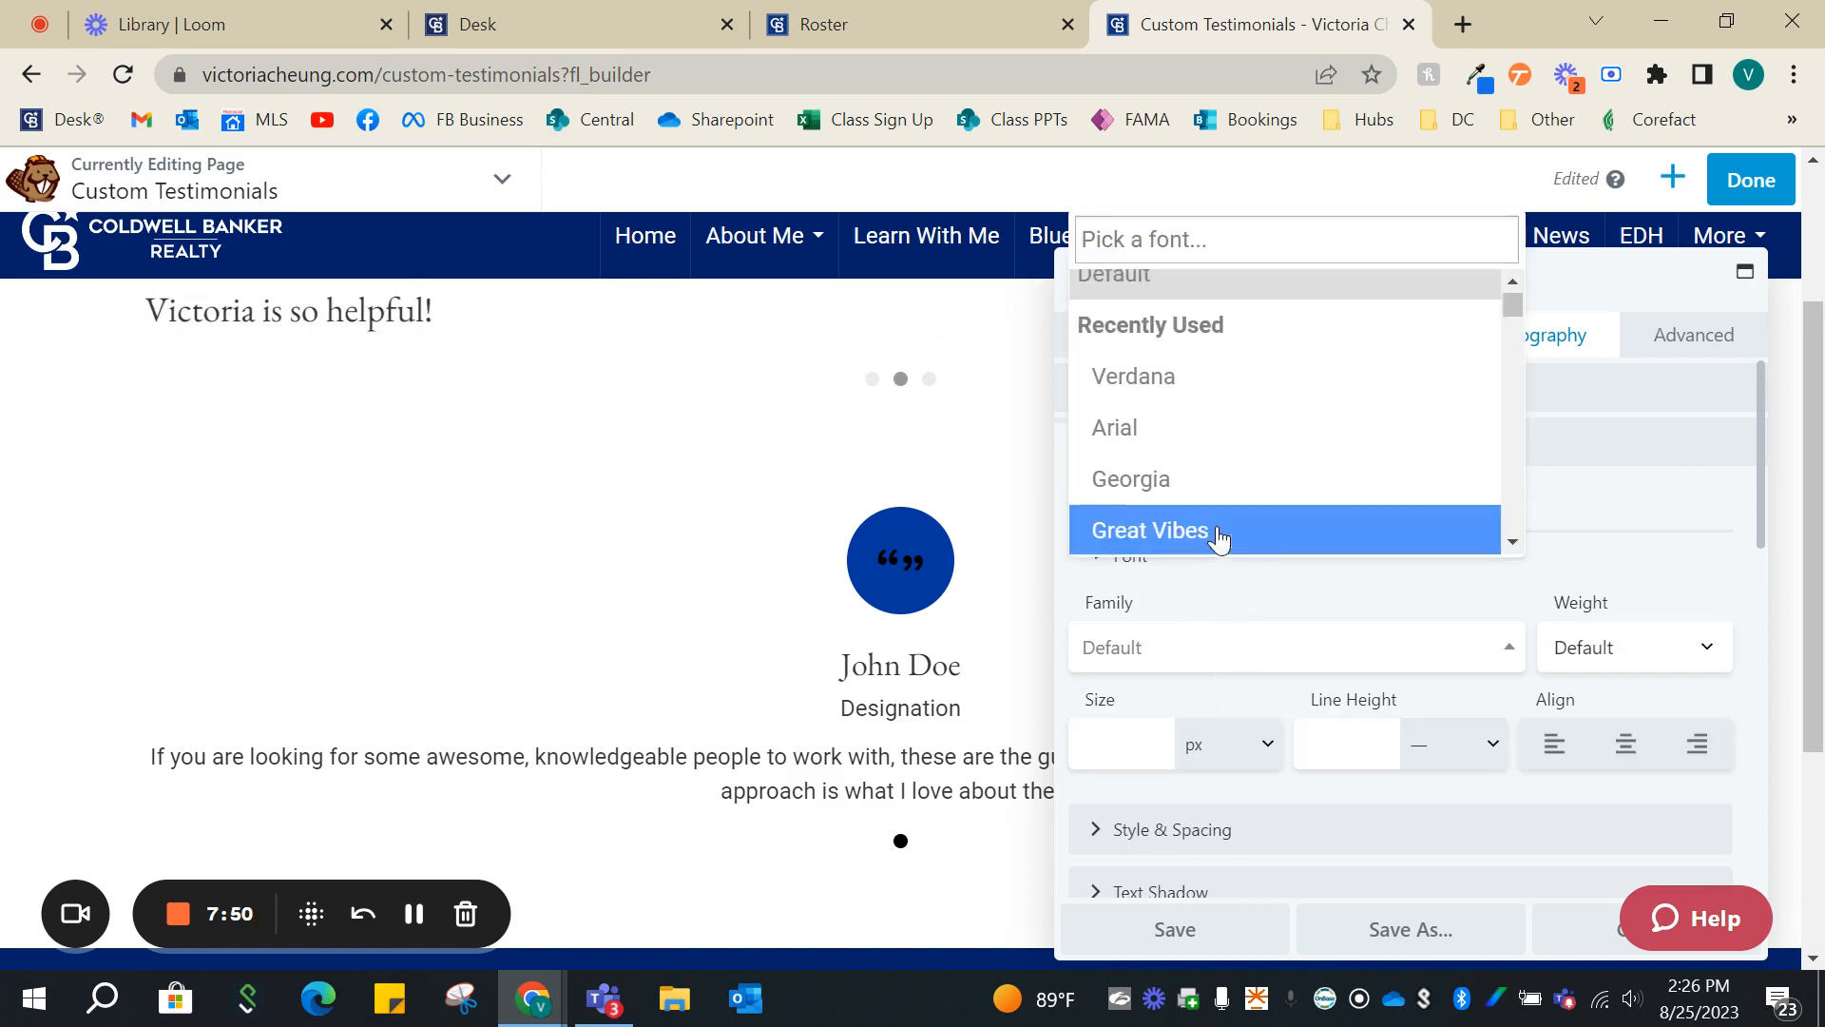
pyautogui.click(1214, 518)
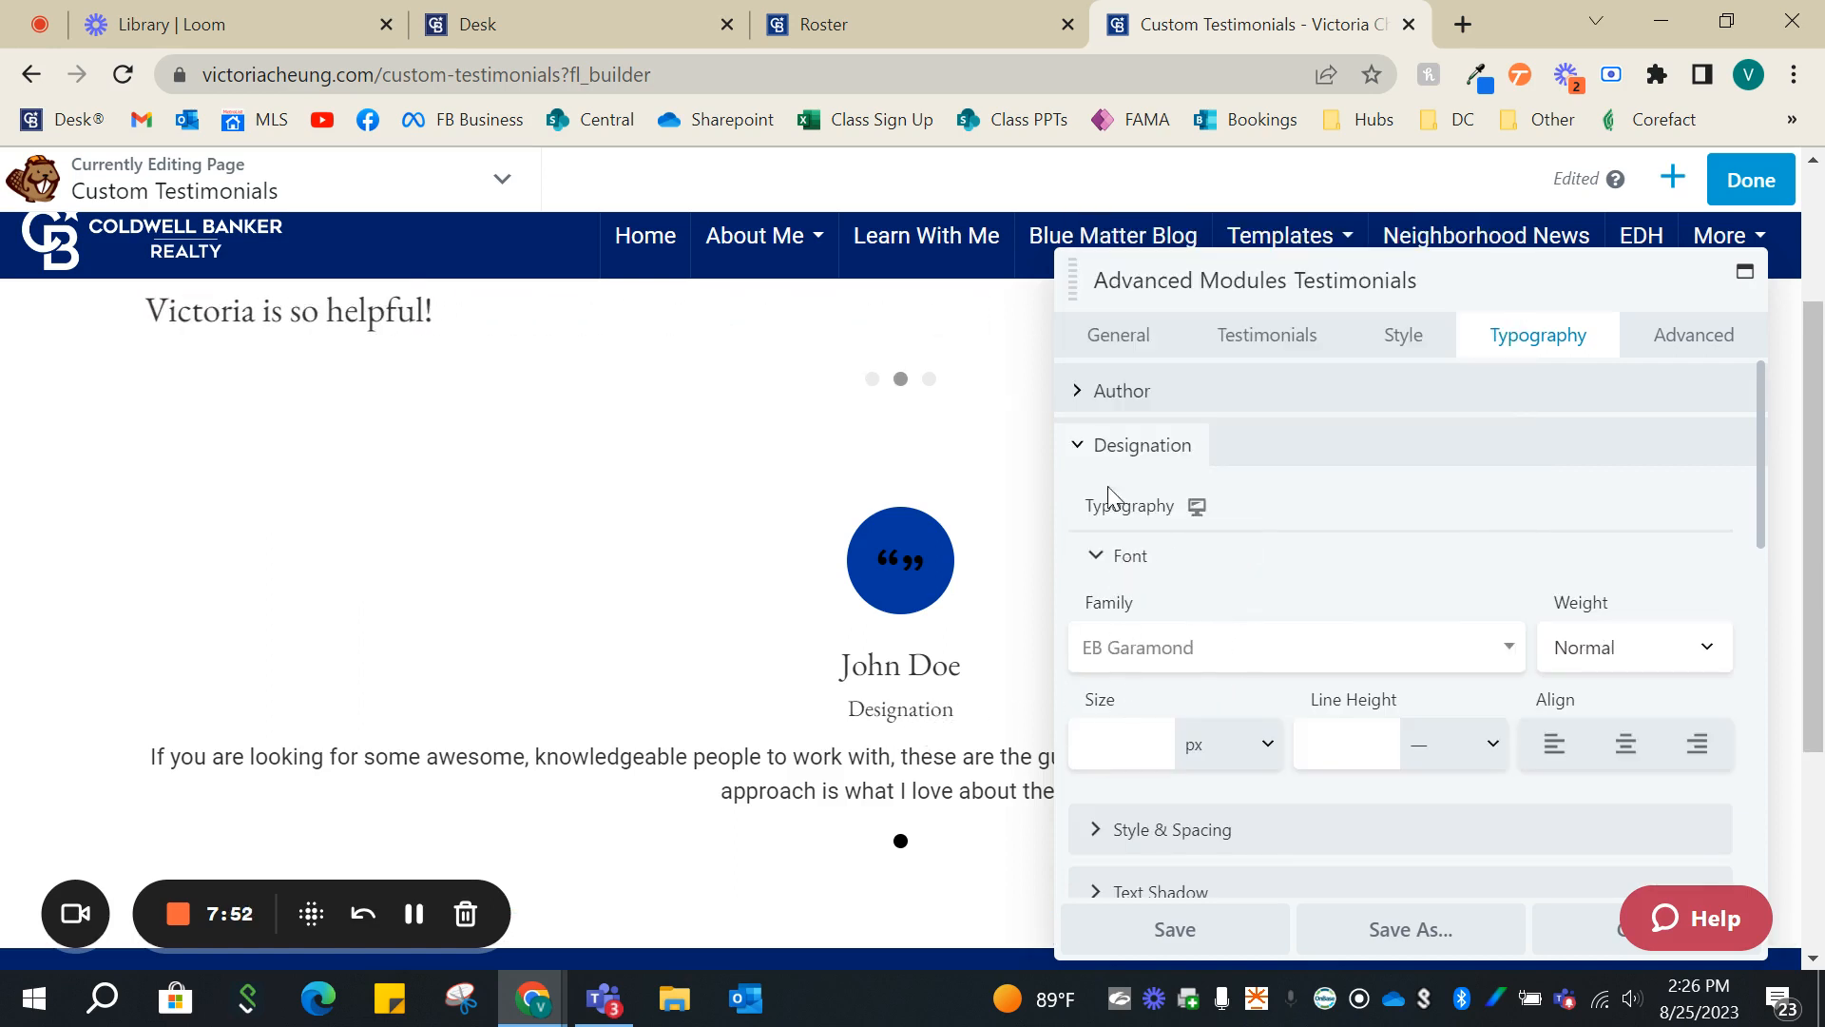
# - Set the Testimonial text's font family to EB Garamond and save the module's settings
pyautogui.click(1098, 446)
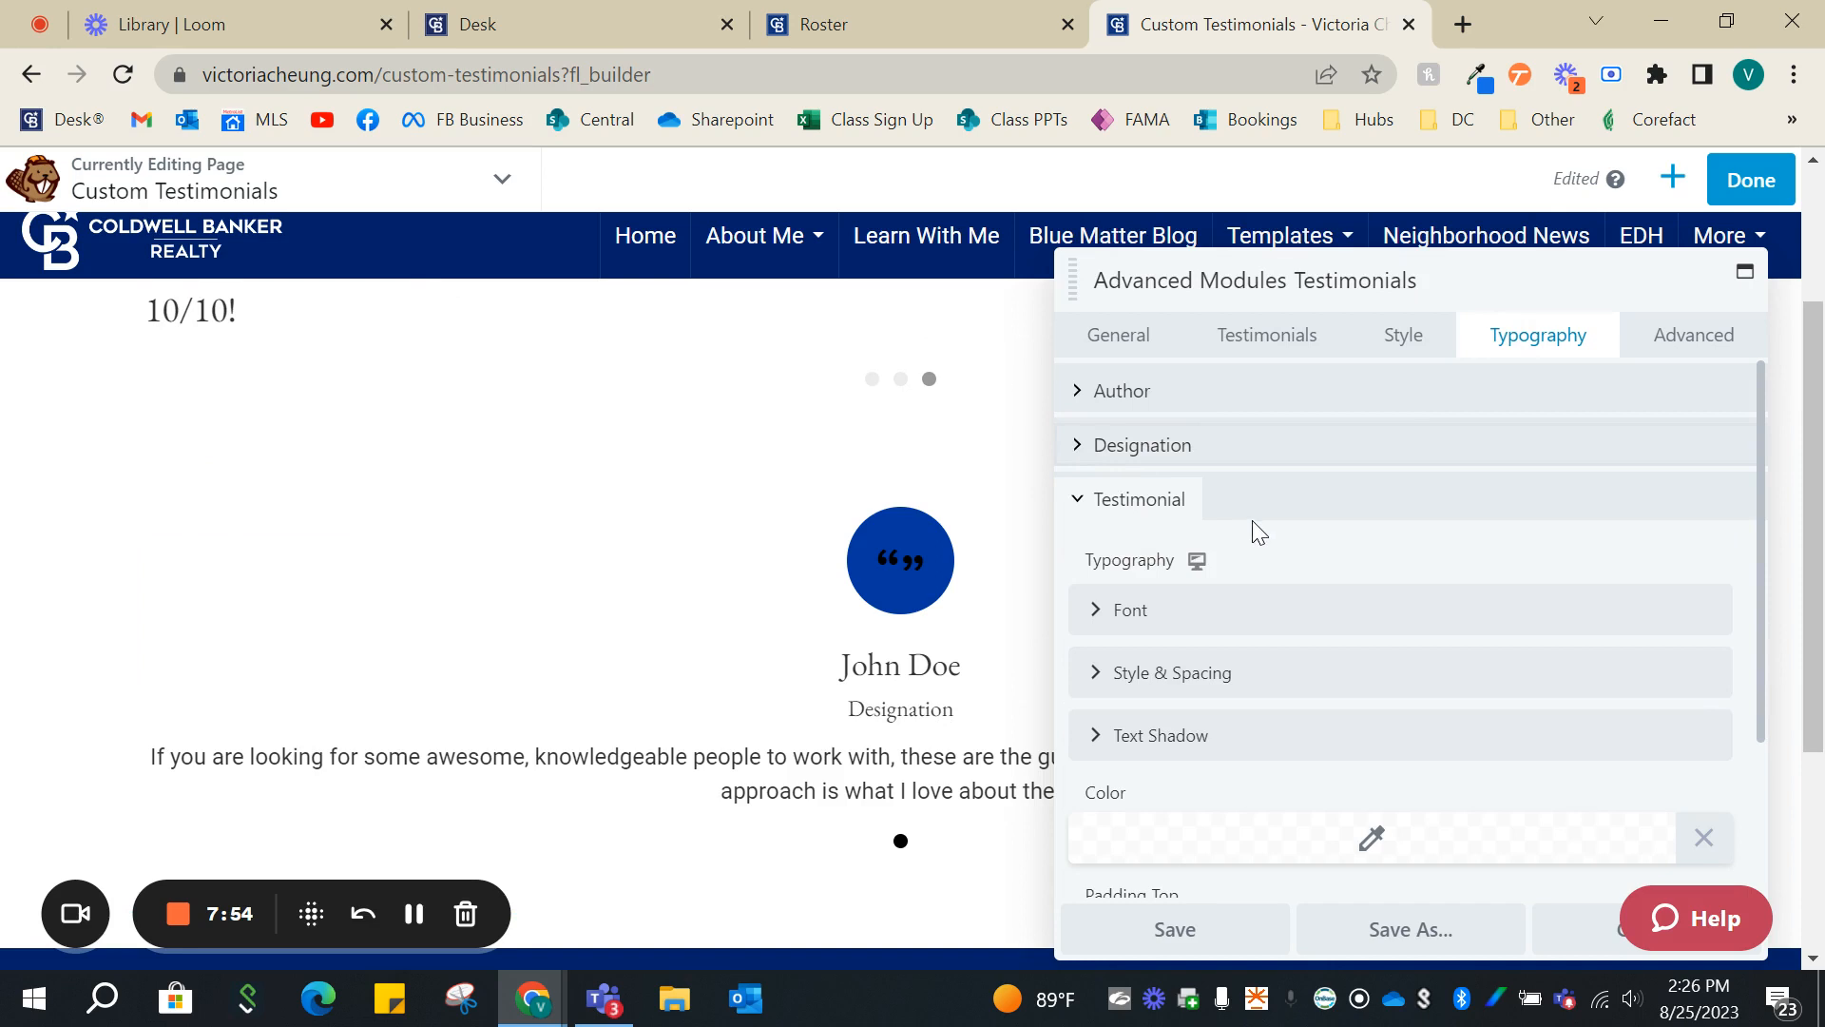
pyautogui.scroll(-2, 1202, 557)
pyautogui.click(1131, 466)
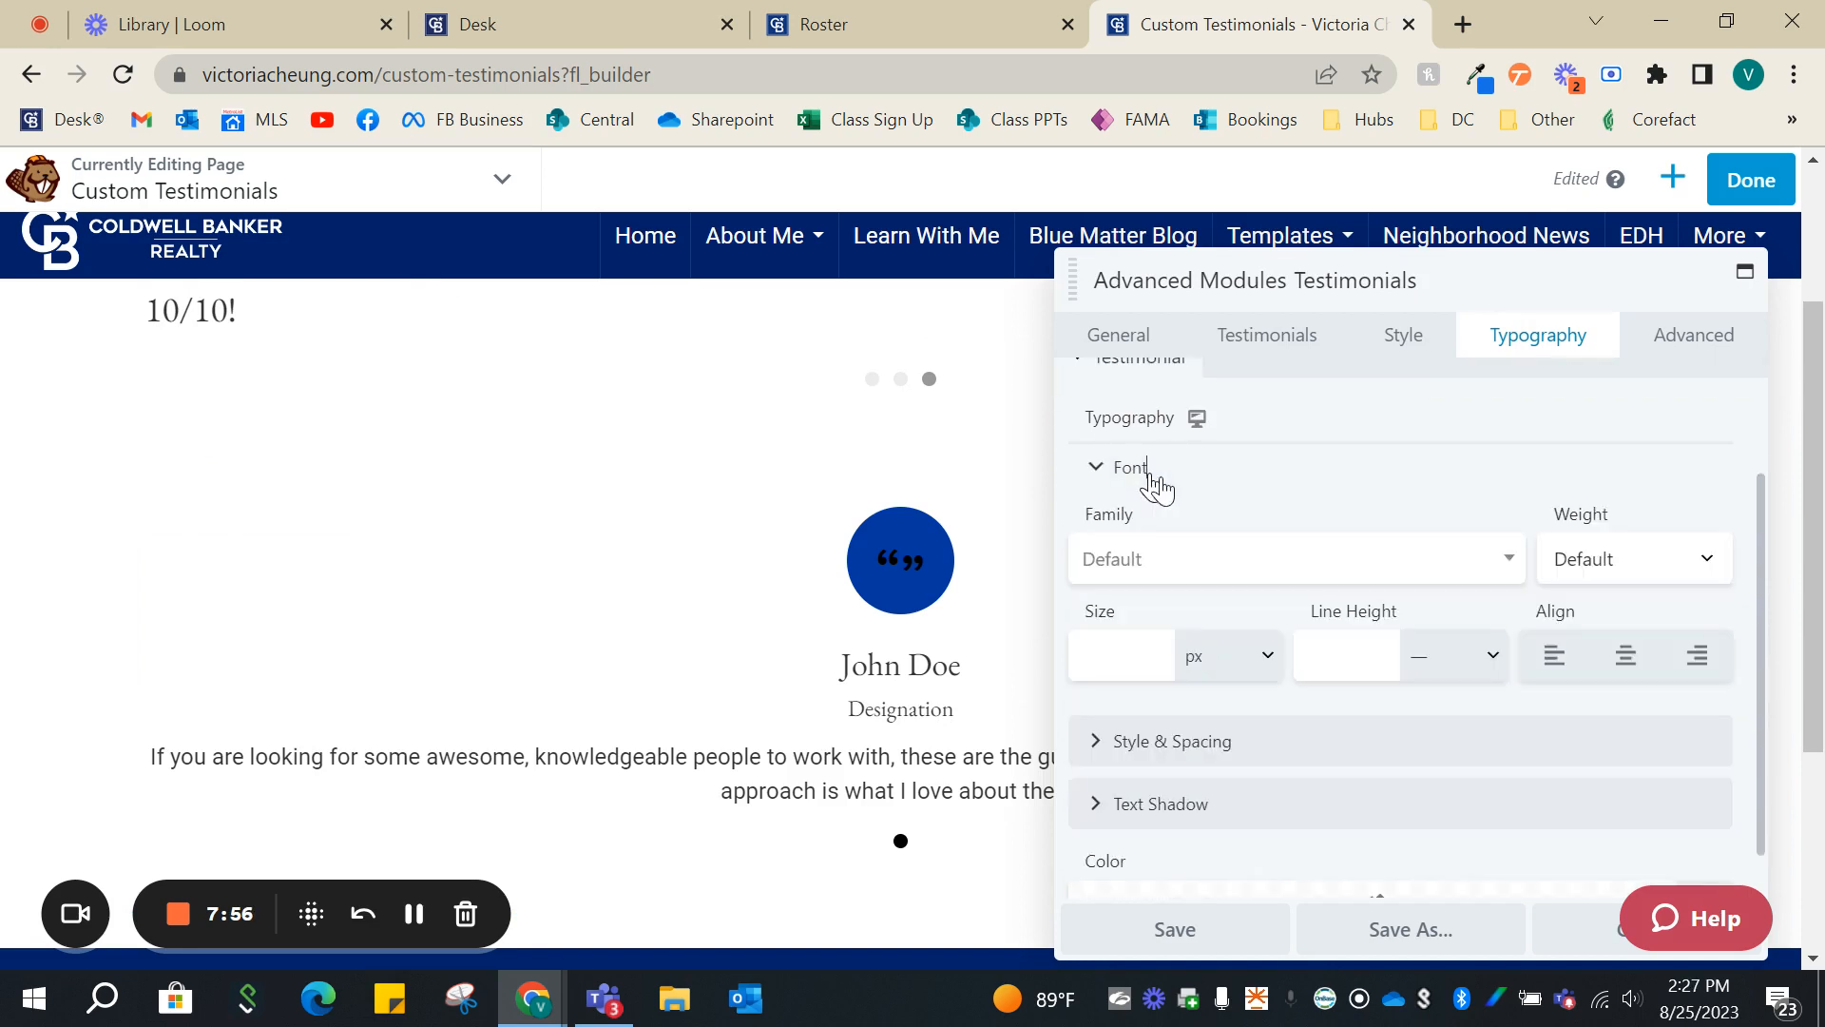
pyautogui.click(1279, 563)
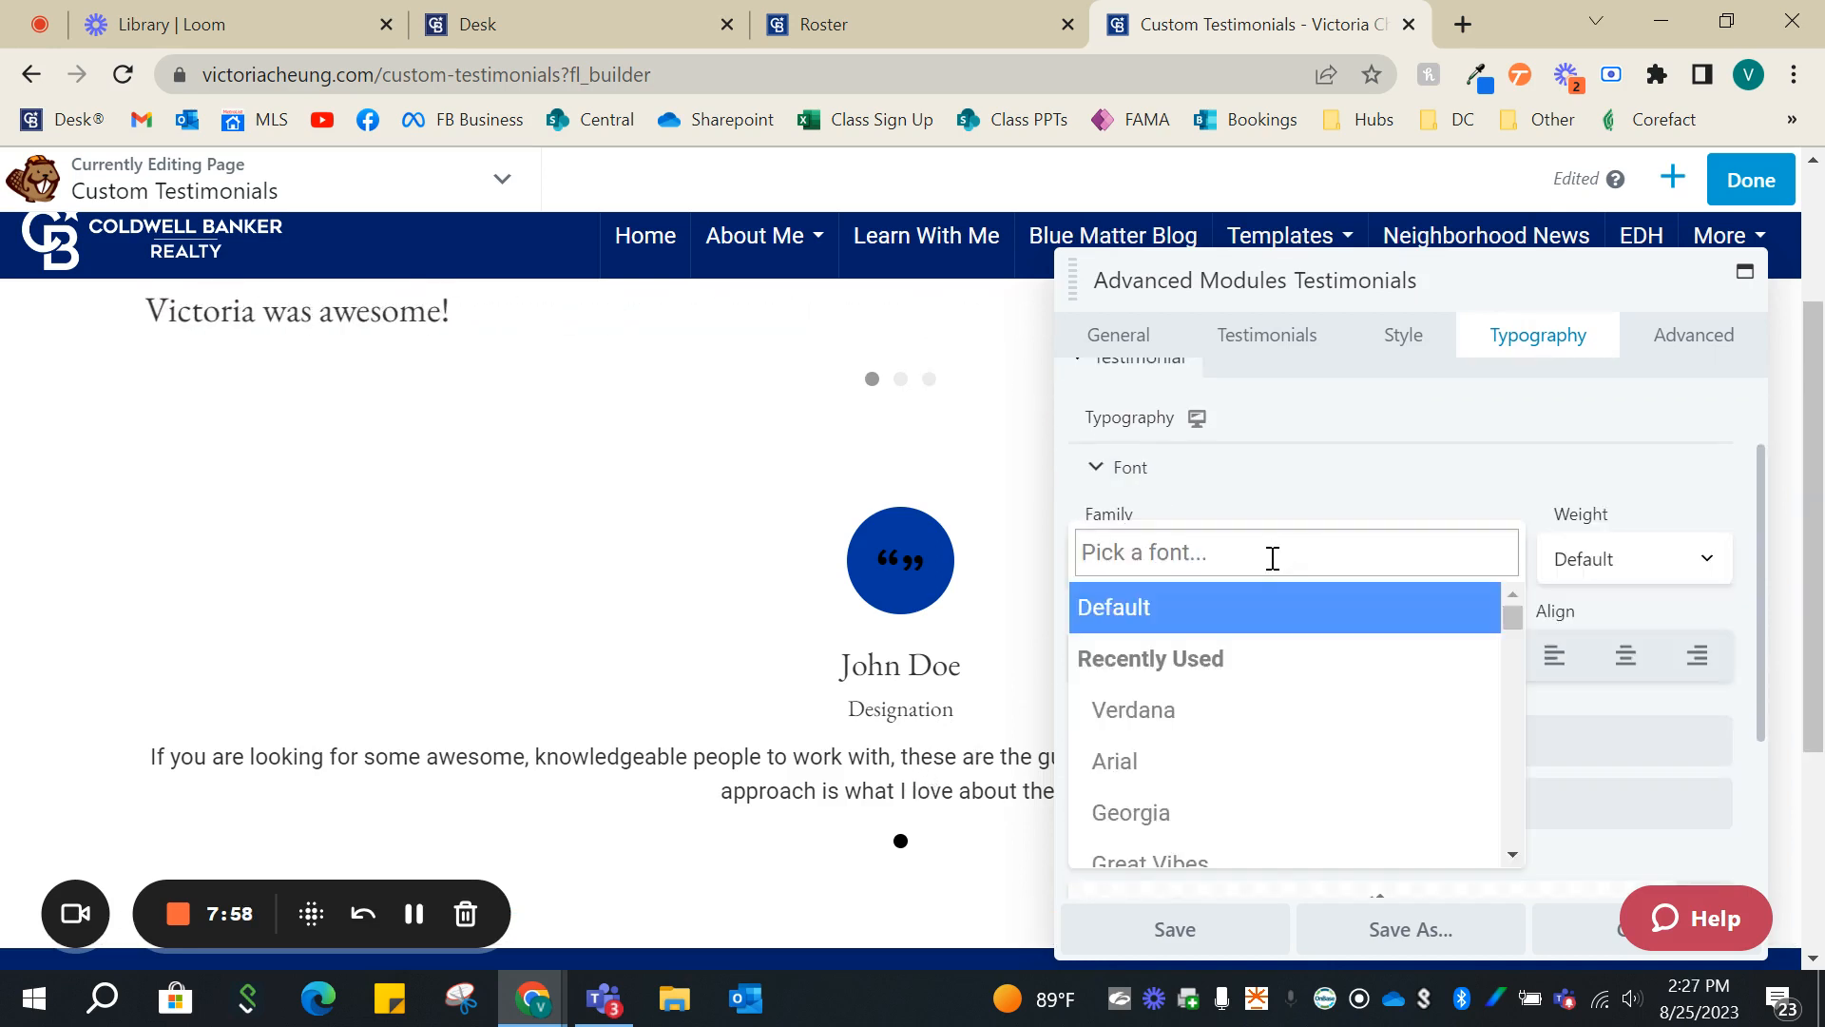
pyautogui.scroll(-2, 1221, 703)
pyautogui.click(1196, 825)
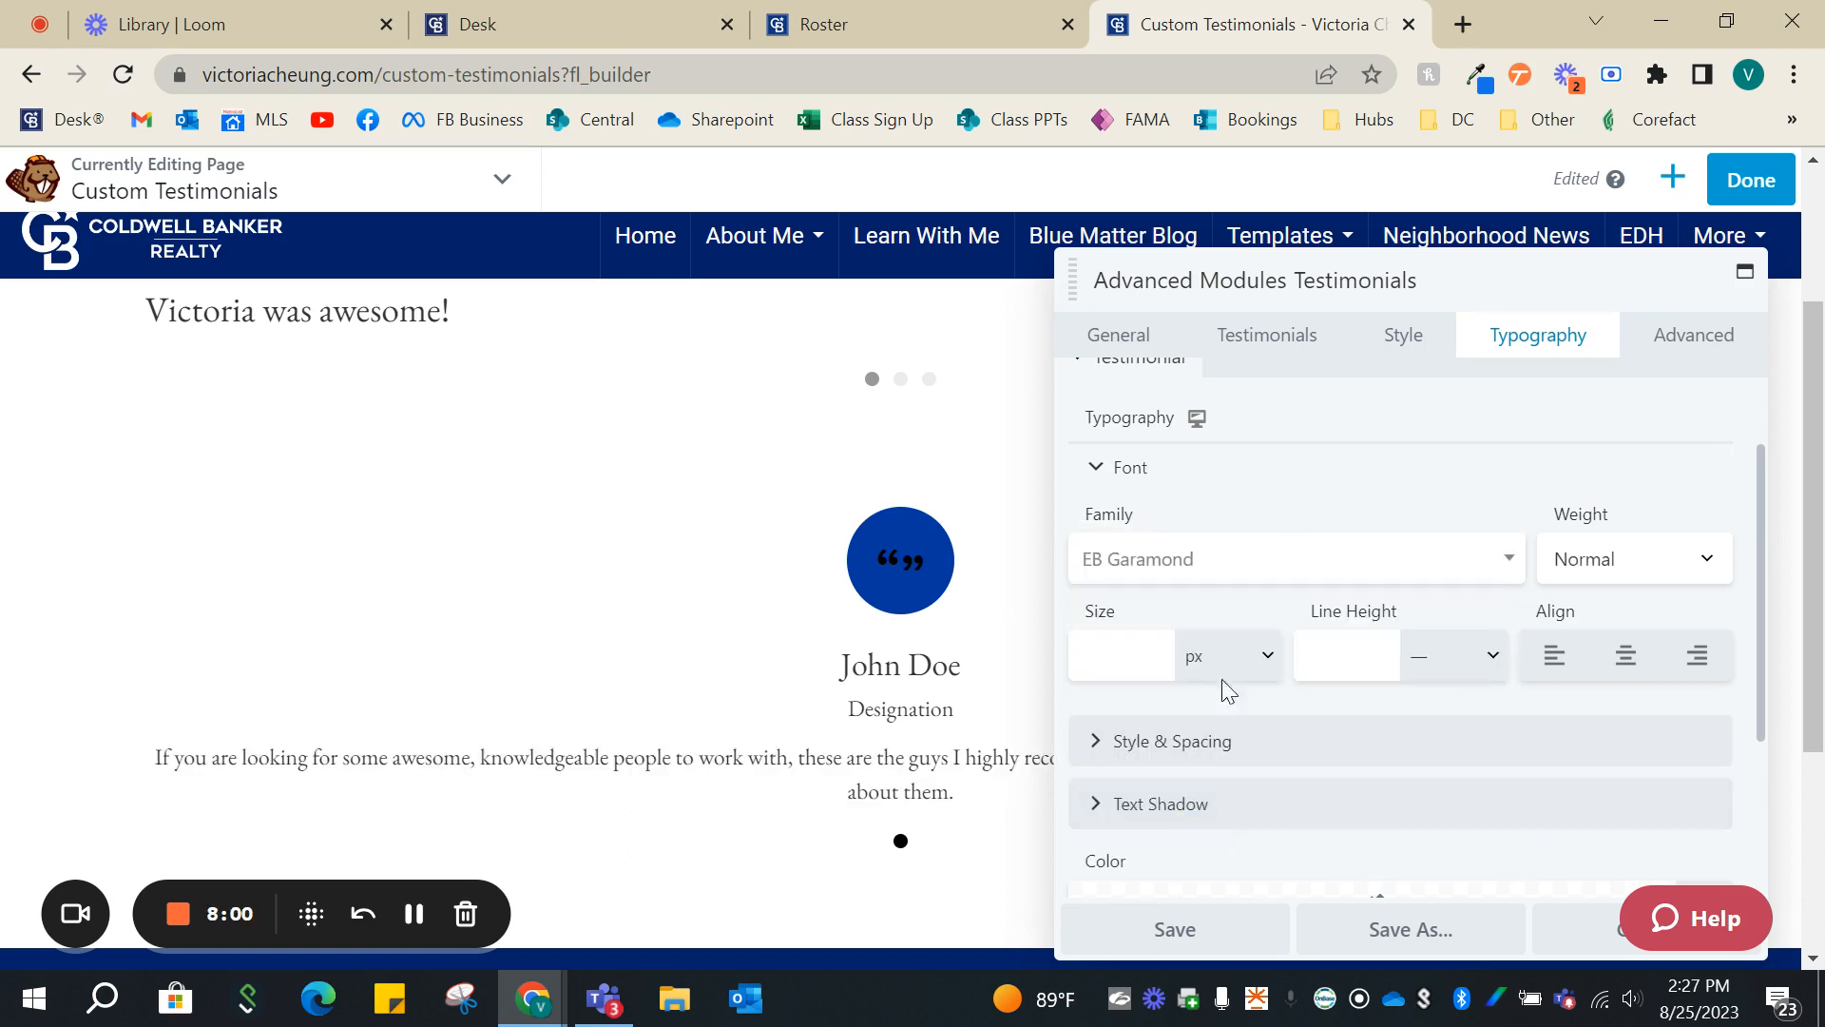
pyautogui.click(1108, 485)
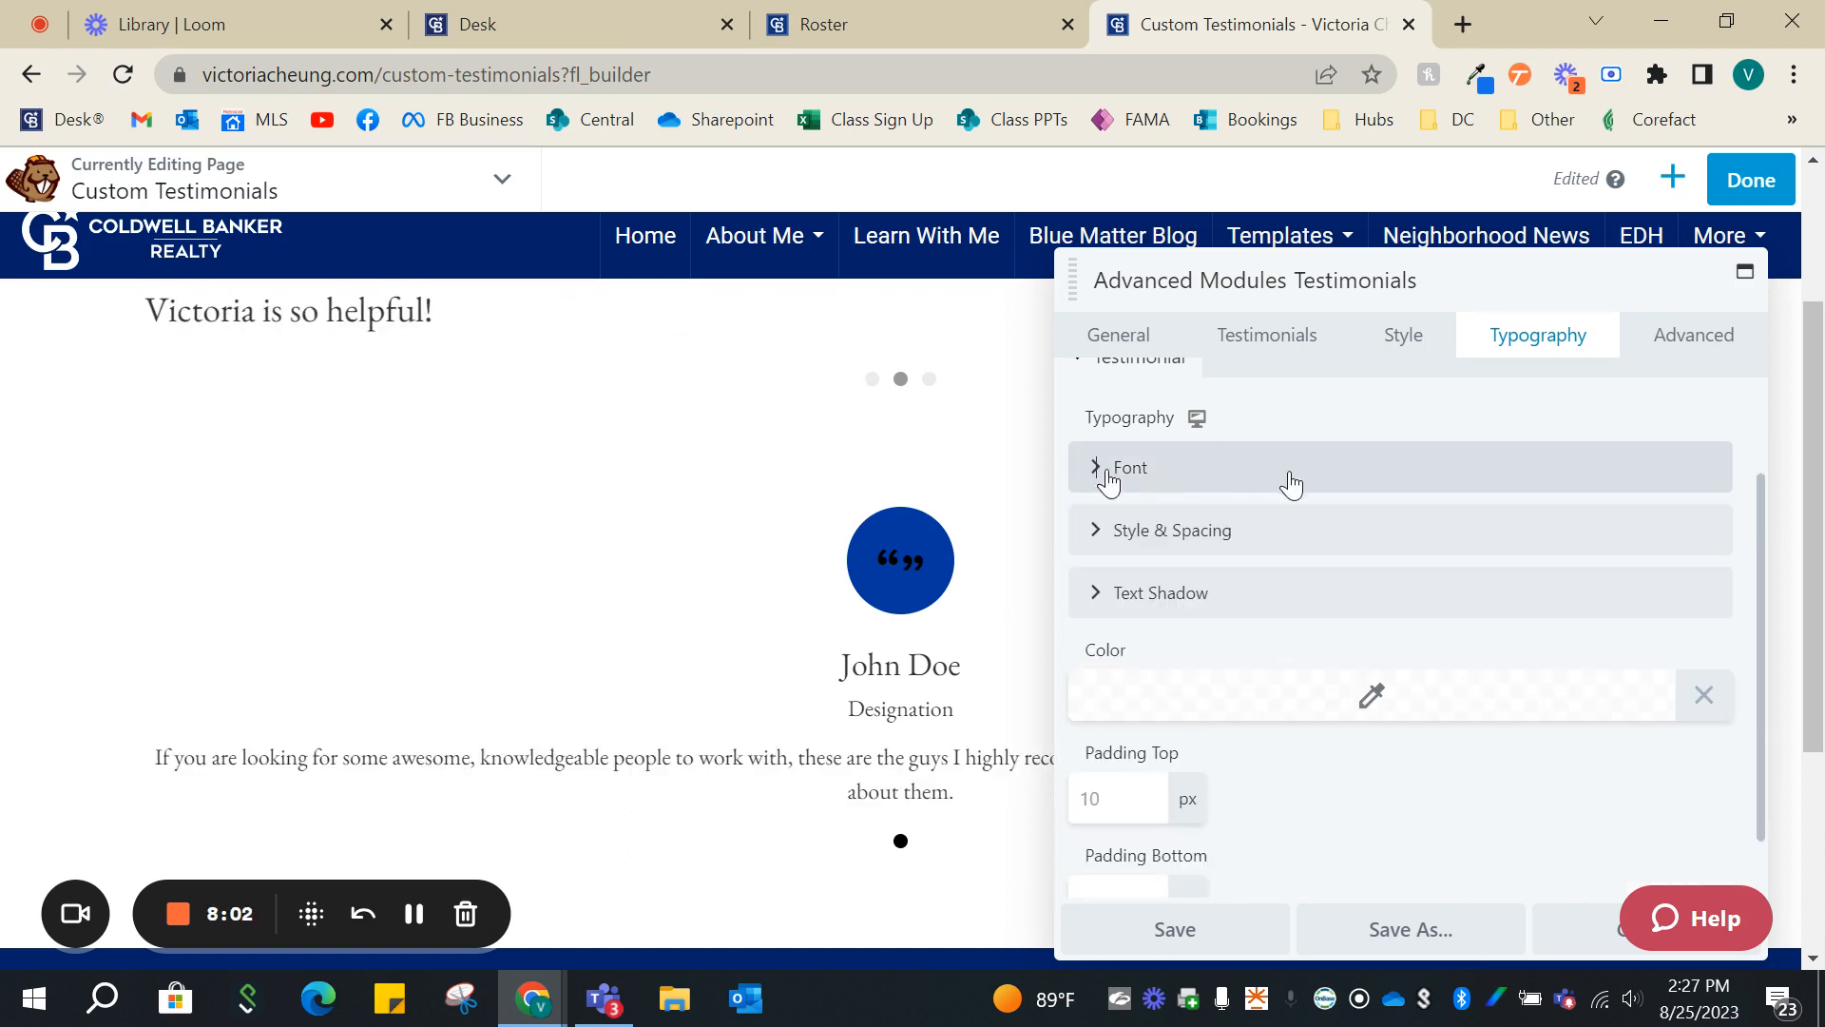
pyautogui.scroll(2, 1324, 608)
pyautogui.scroll(-2, 1254, 649)
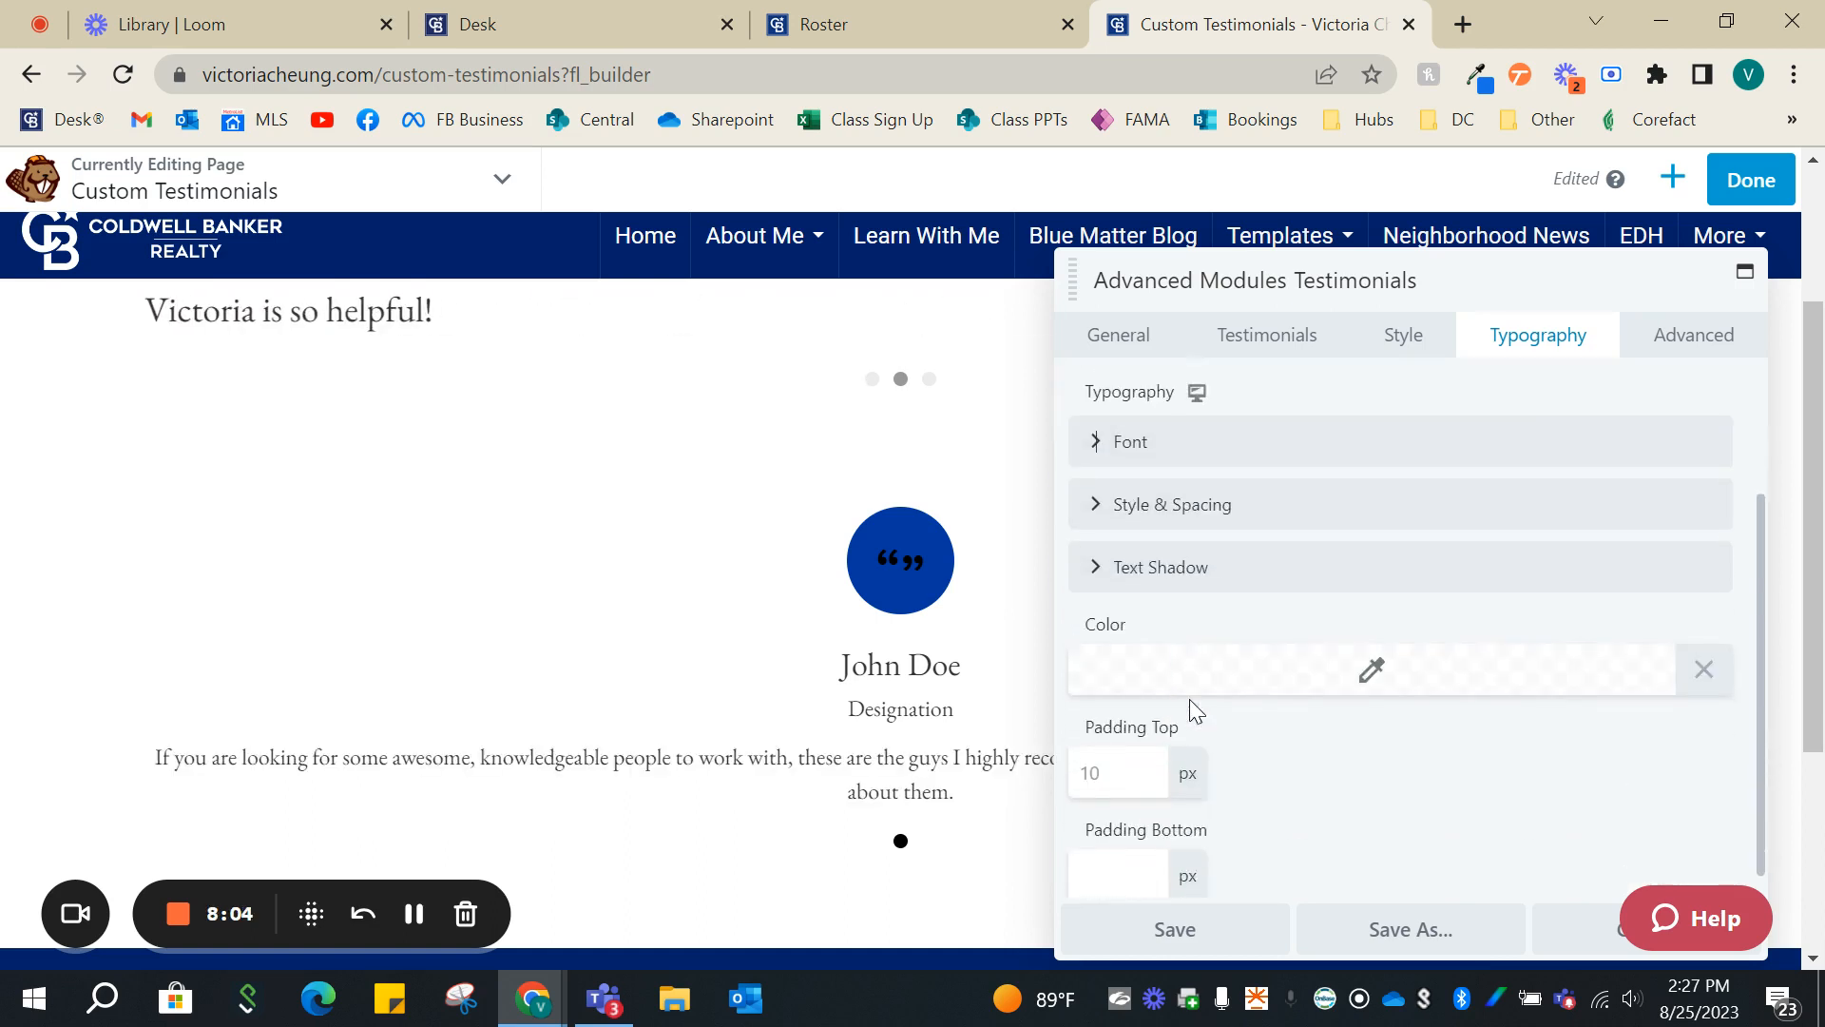
pyautogui.scroll(2, 1442, 827)
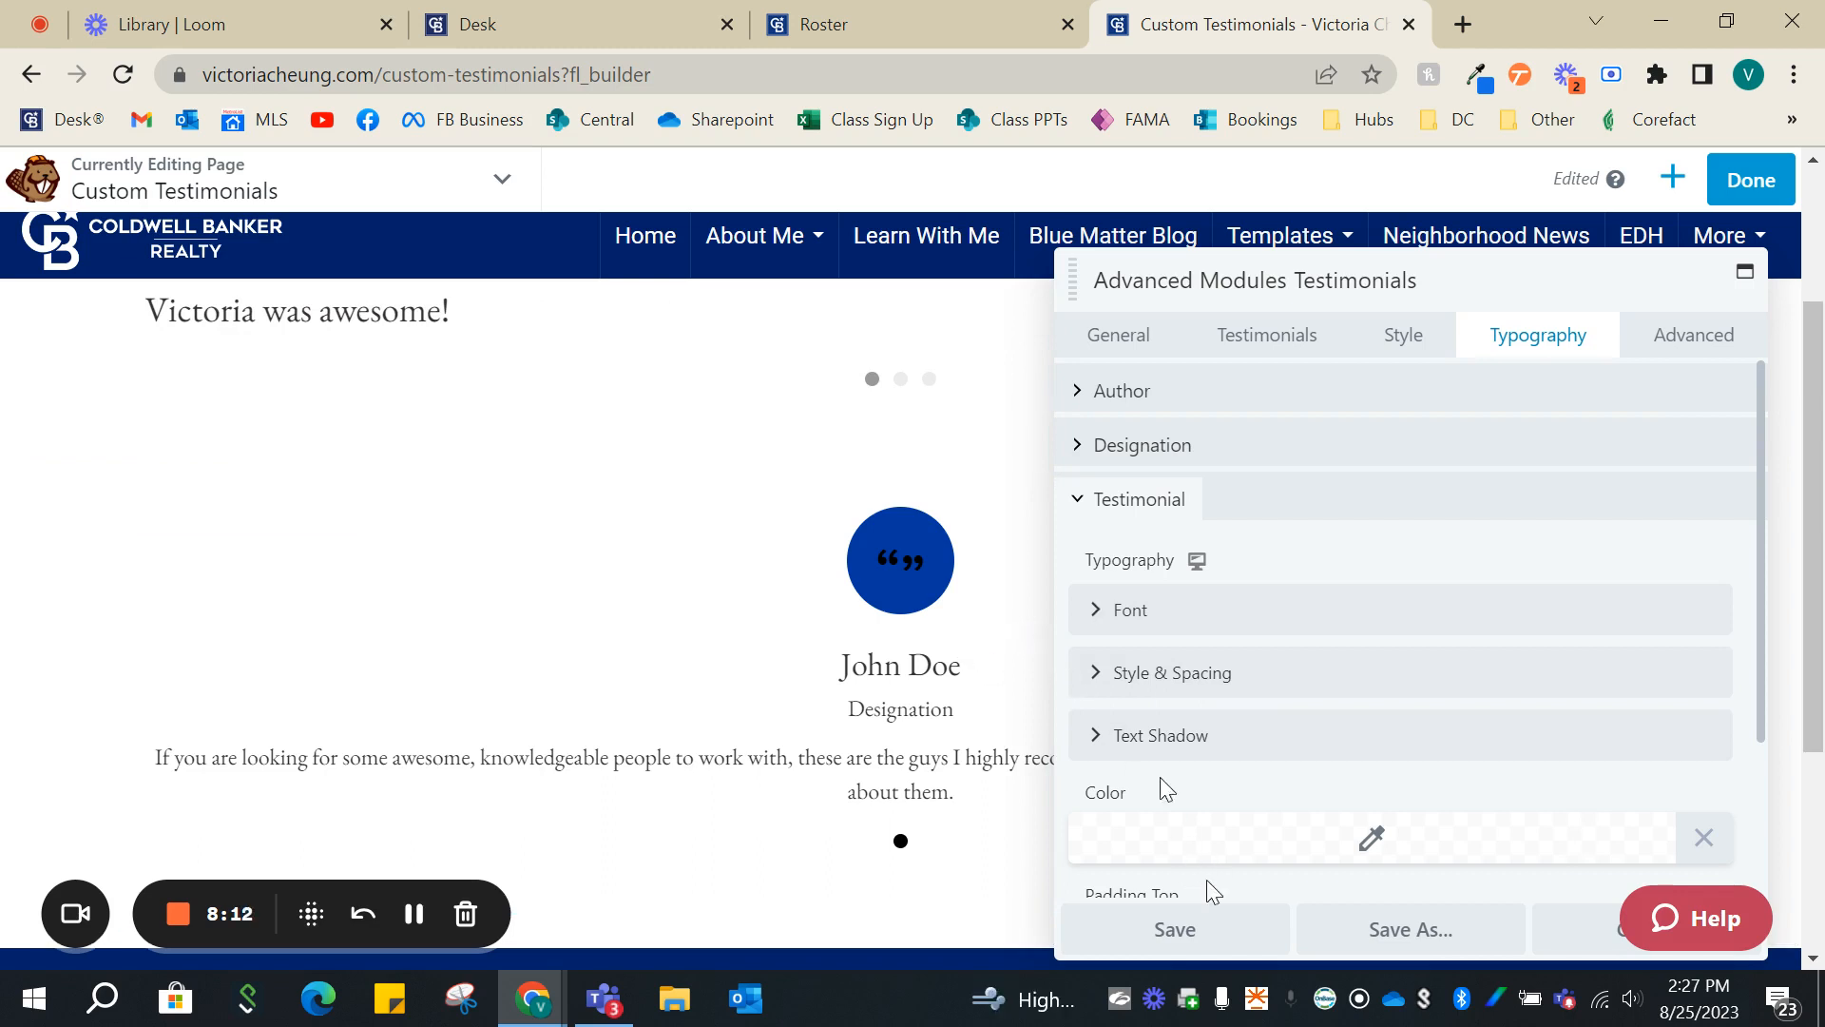
pyautogui.click(1175, 928)
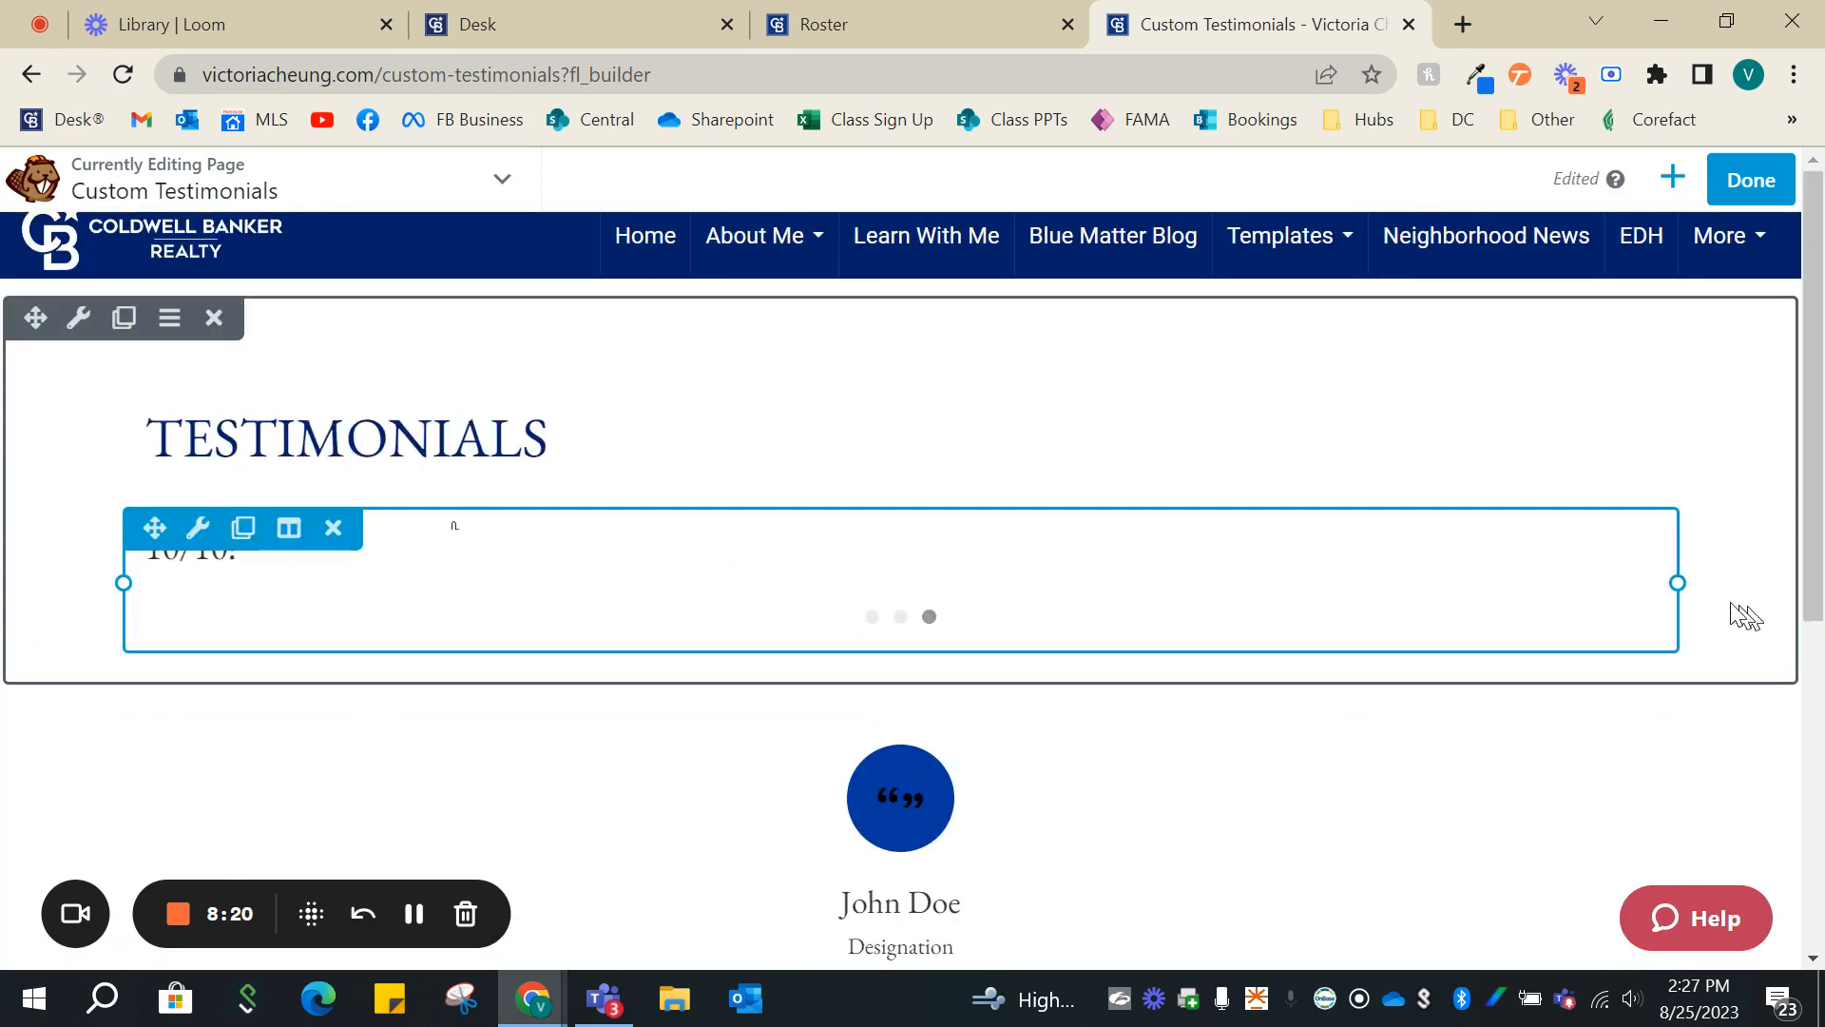
# - Review both testimonial sections in the page layout and publish the Custom Testimonials page
pyautogui.scroll(-2, 1721, 604)
pyautogui.scroll(-1, 1715, 601)
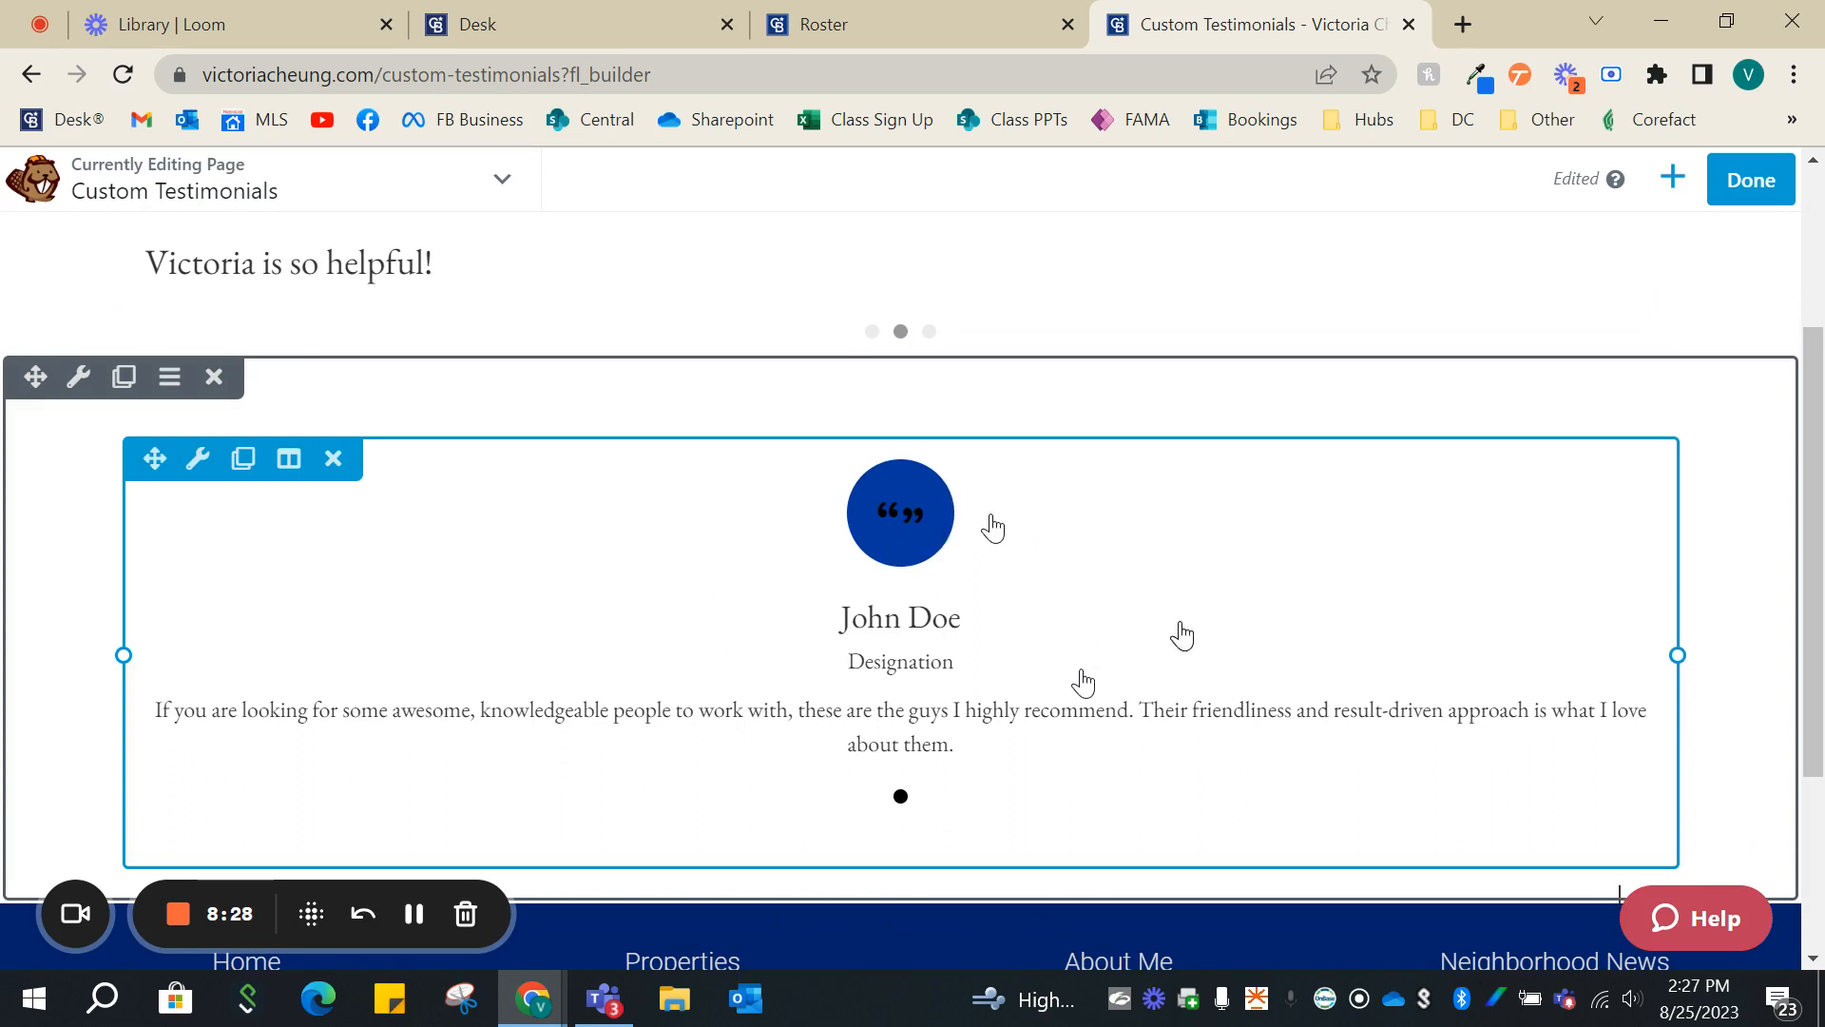
pyautogui.scroll(3, 951, 761)
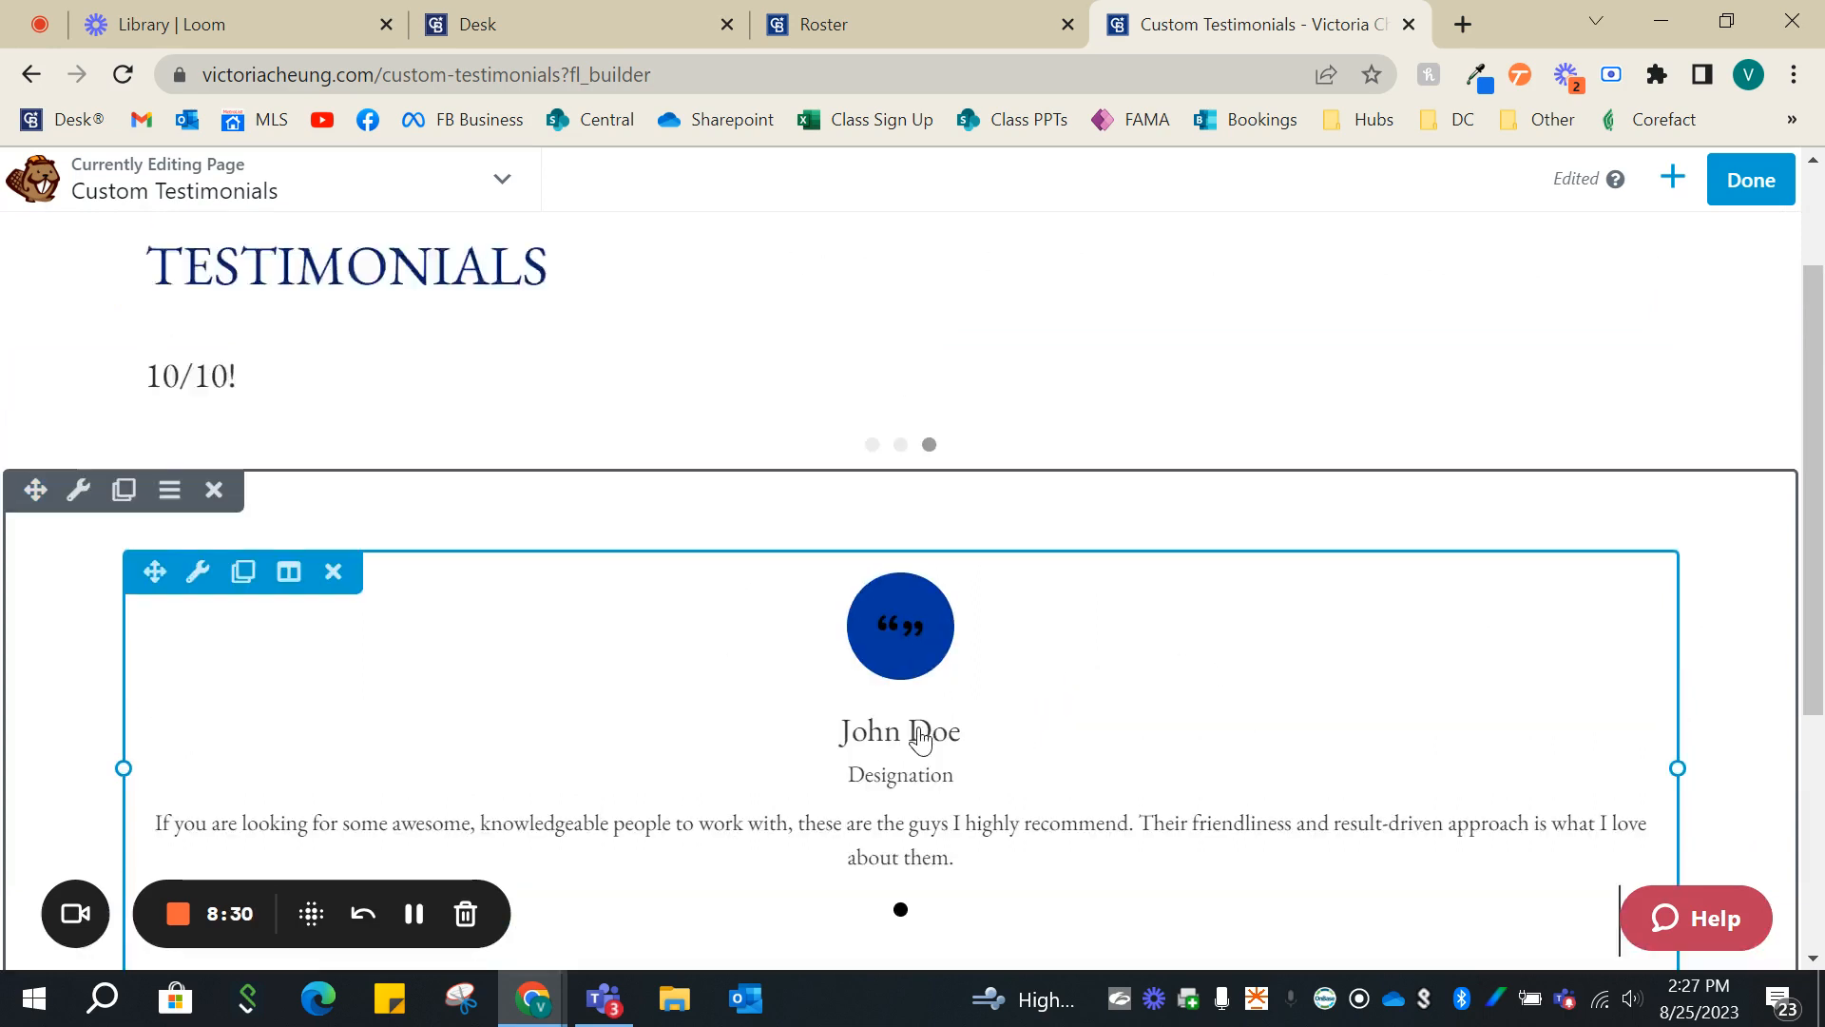
pyautogui.scroll(-3, 918, 675)
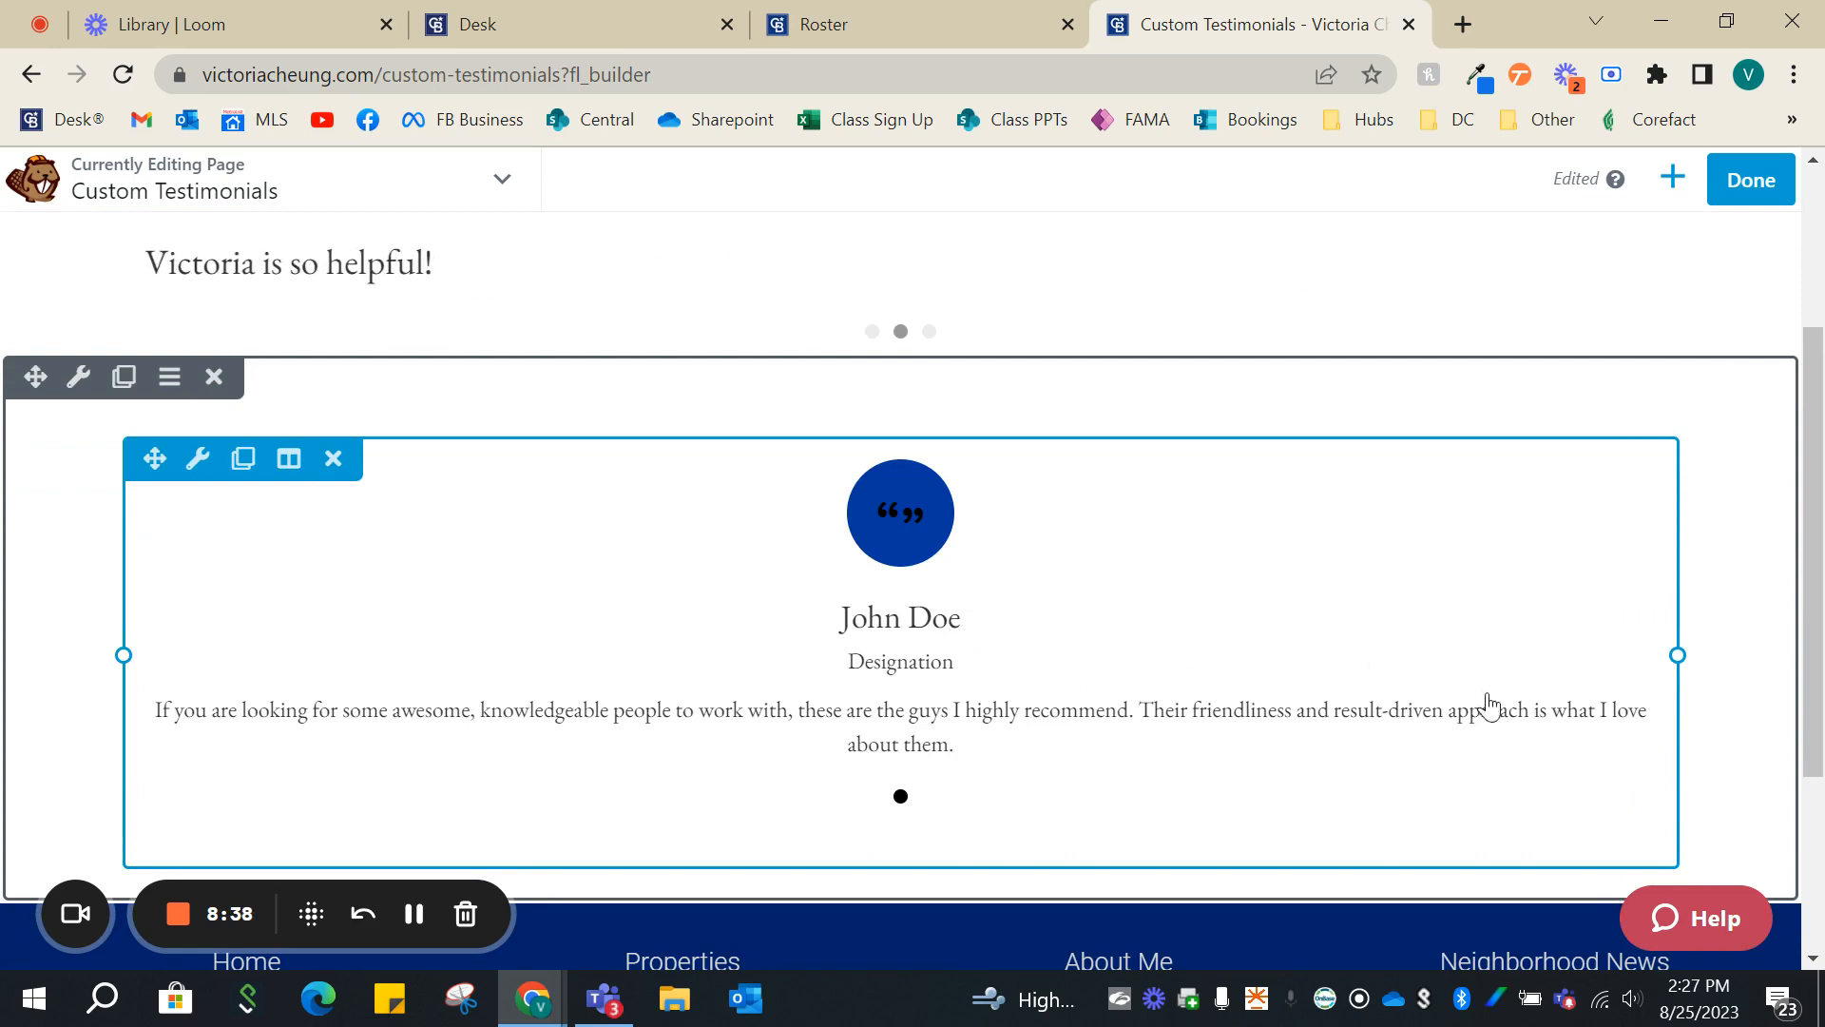
pyautogui.scroll(3, 1397, 676)
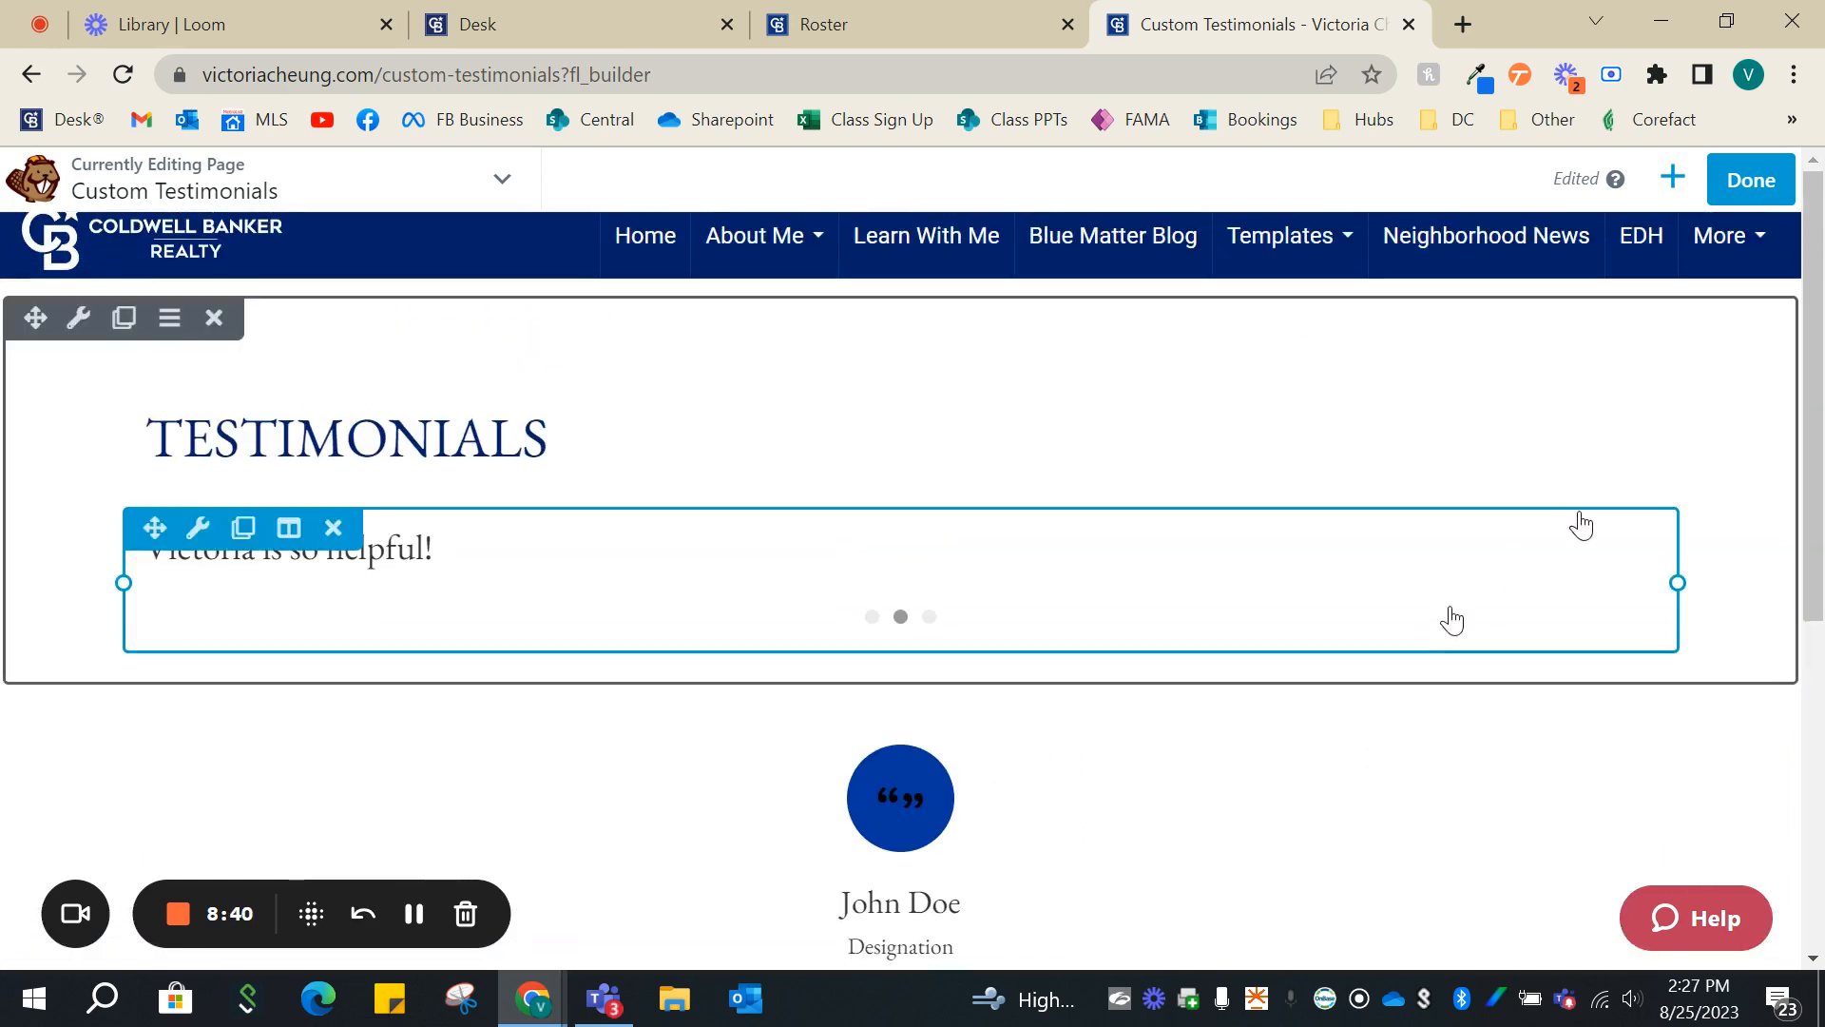
pyautogui.click(1752, 183)
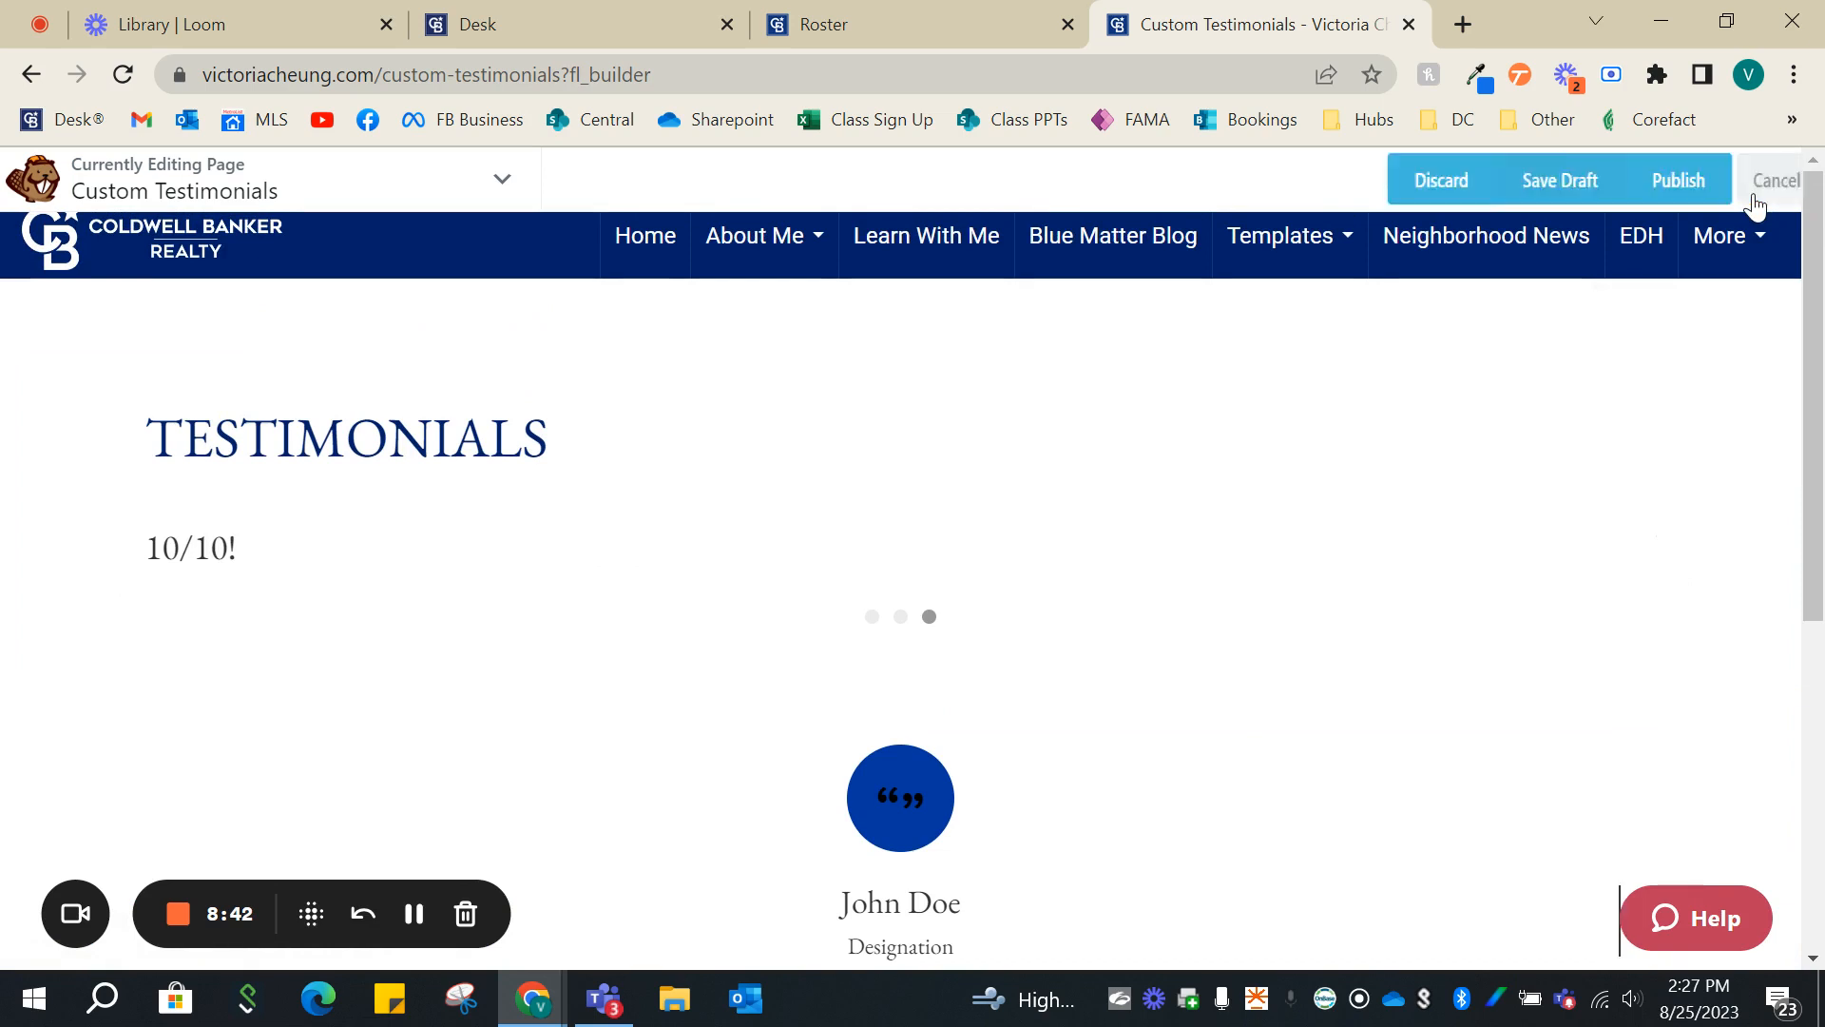
pyautogui.click(1677, 181)
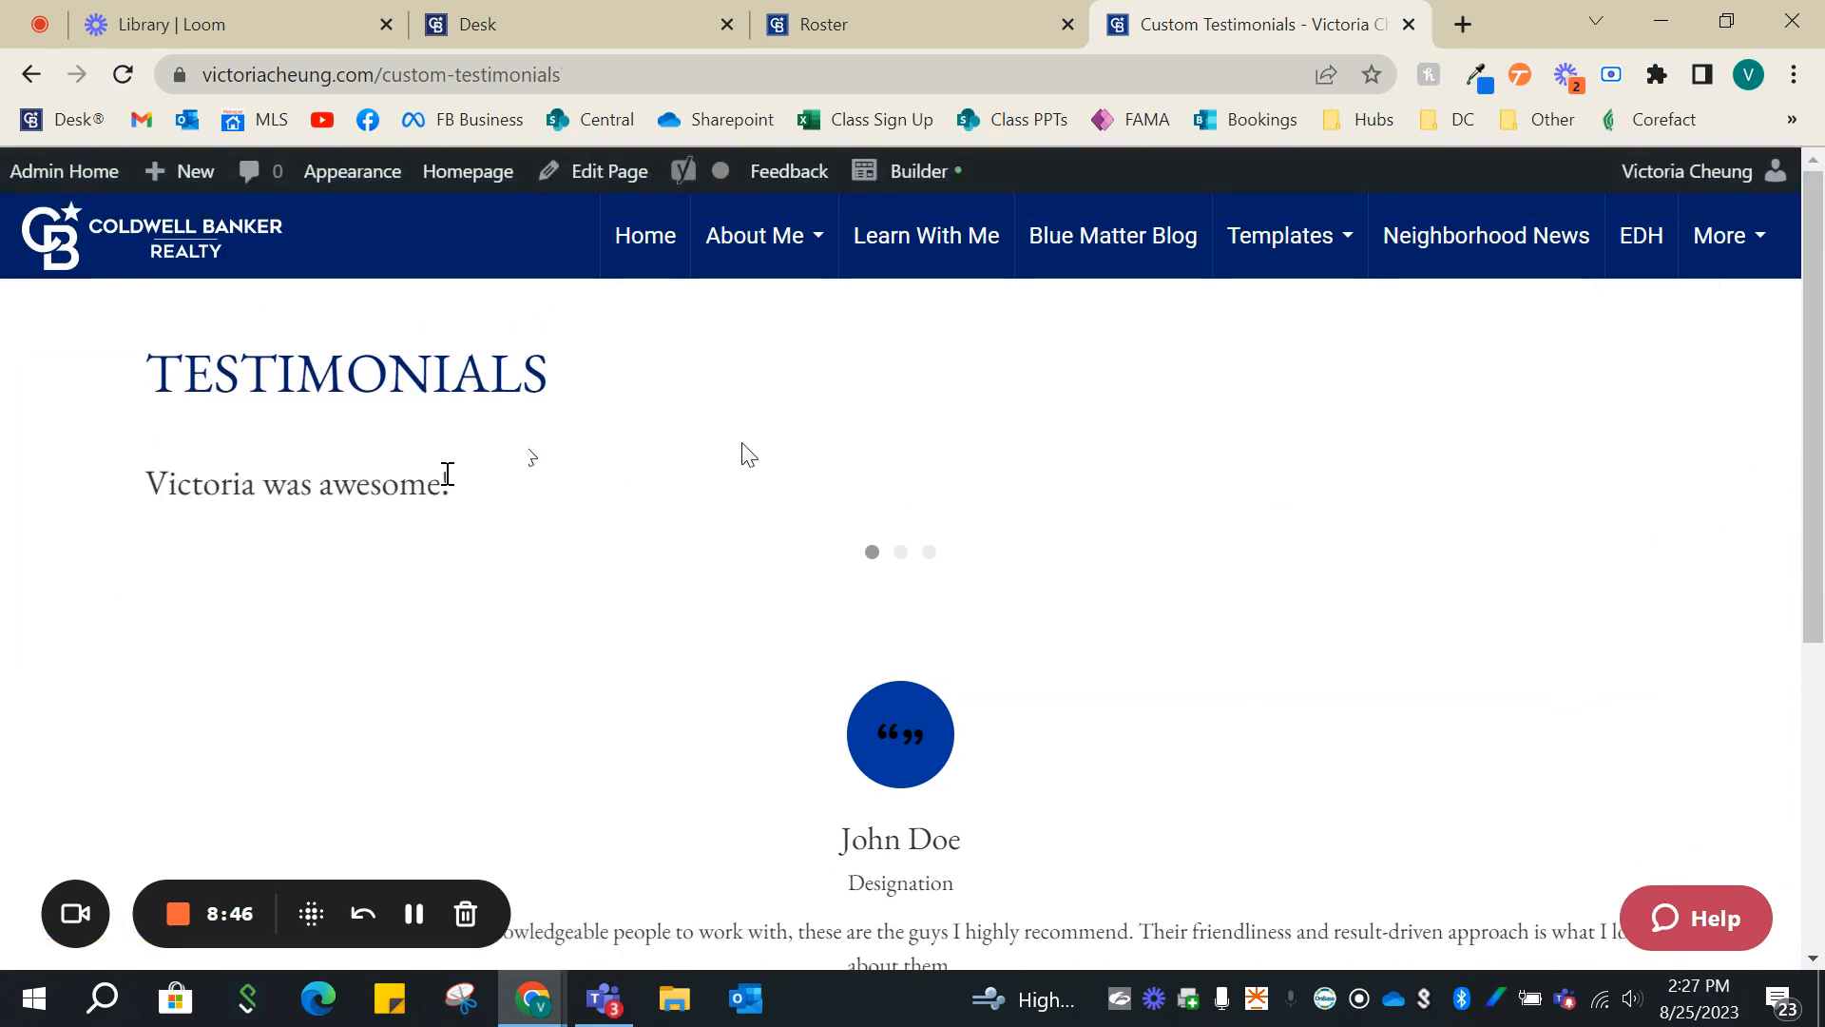
# - Examine the published page's heading, standard testimonial slider and advanced testimonial with its circular quote icon
pyautogui.scroll(-4, 961, 497)
pyautogui.scroll(3, 1027, 522)
pyautogui.scroll(1, 1041, 531)
pyautogui.scroll(-2, 1065, 571)
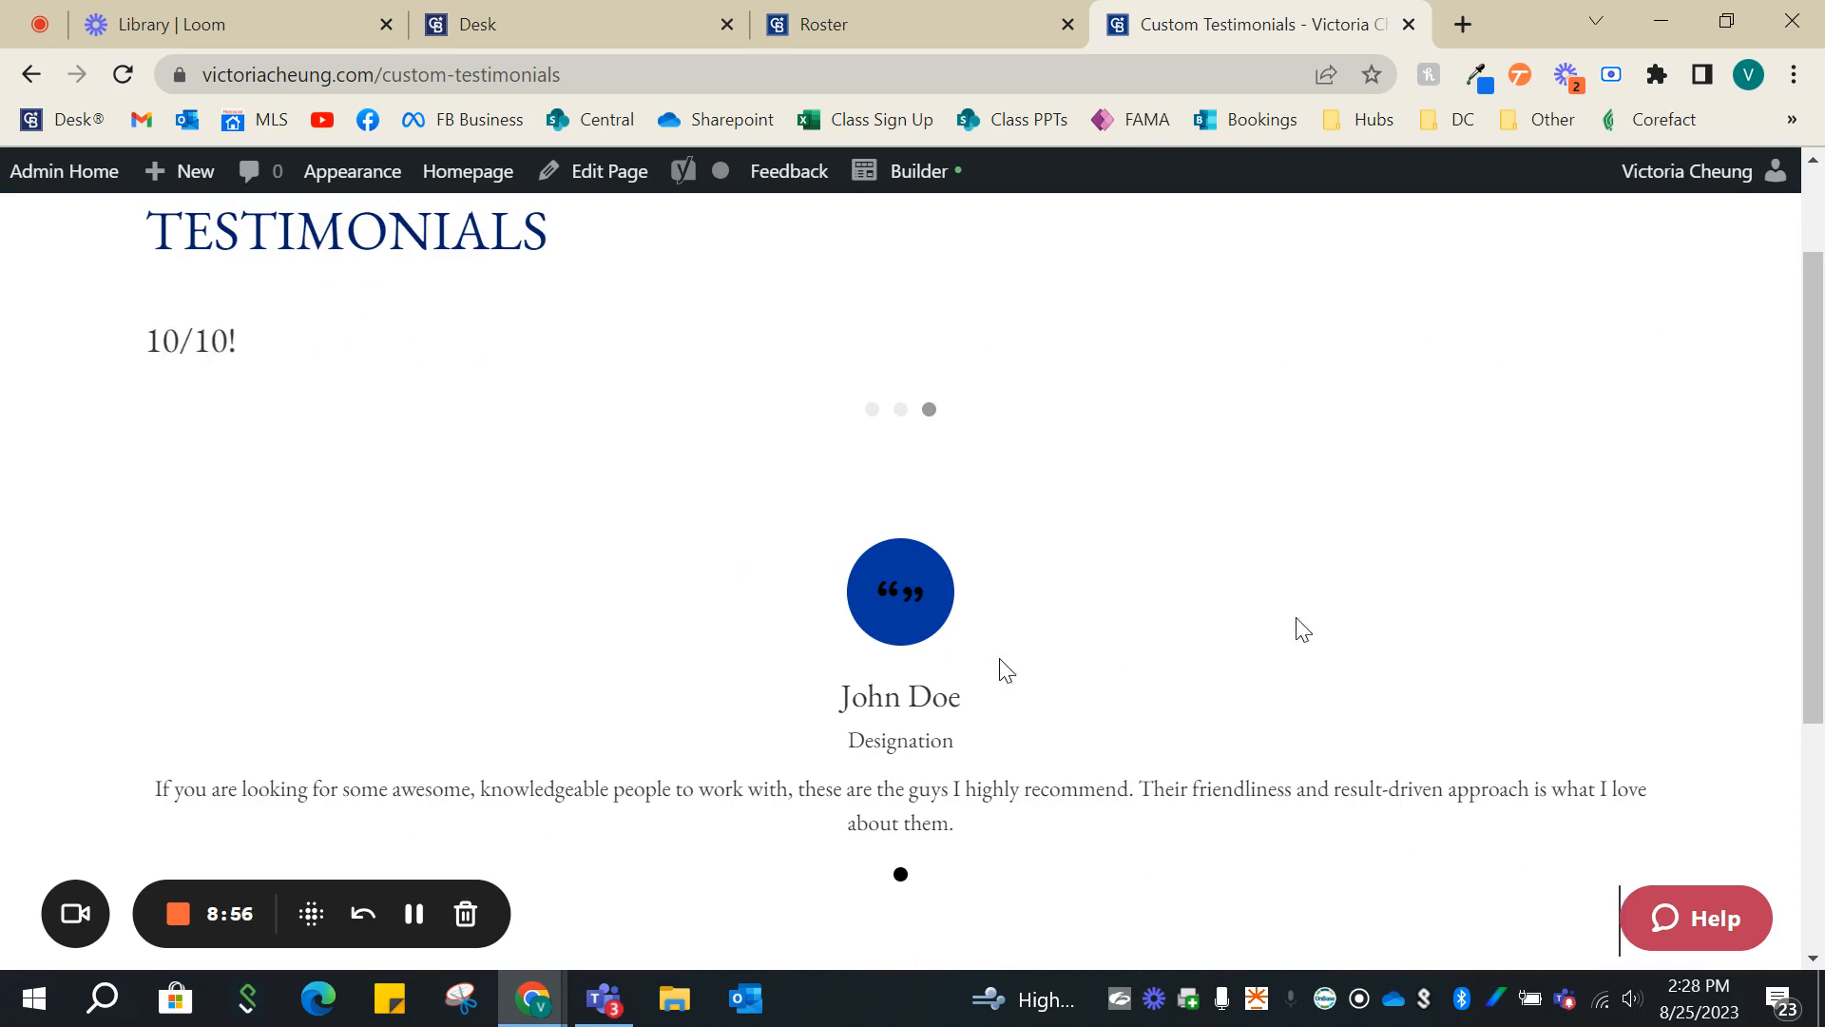
pyautogui.scroll(2, 1572, 628)
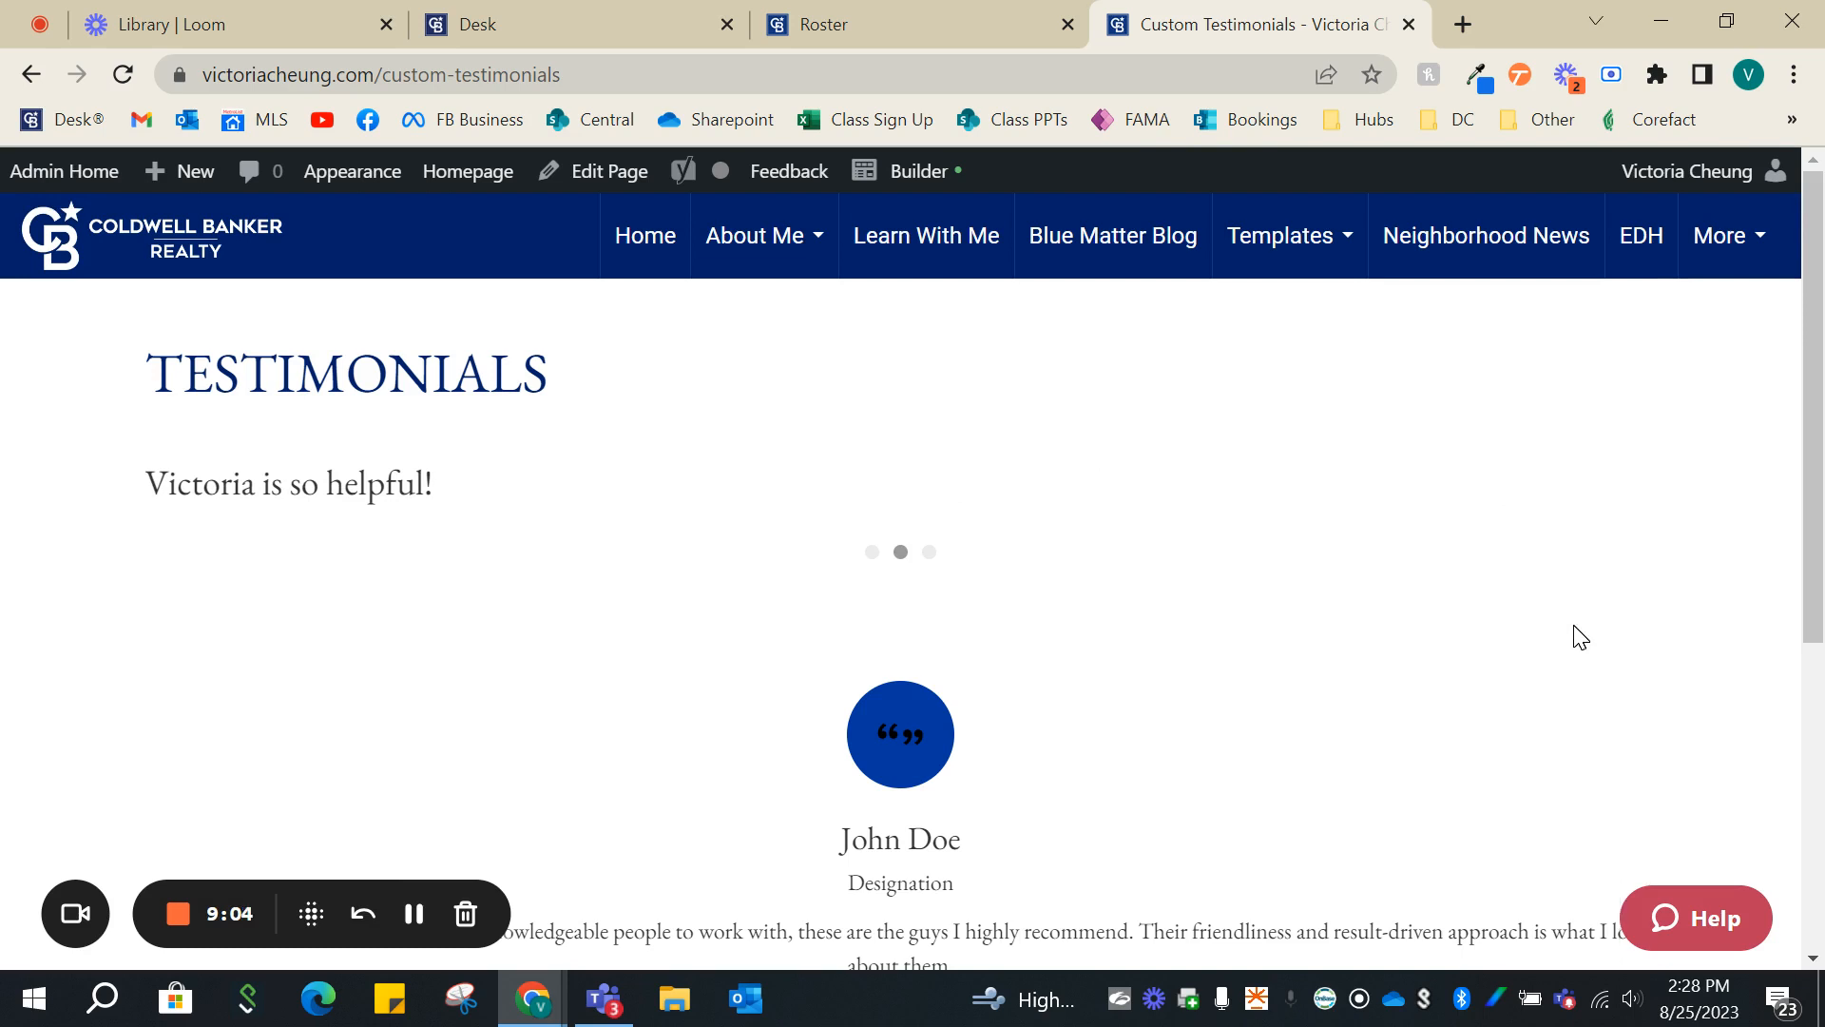
pyautogui.scroll(-2, 1569, 632)
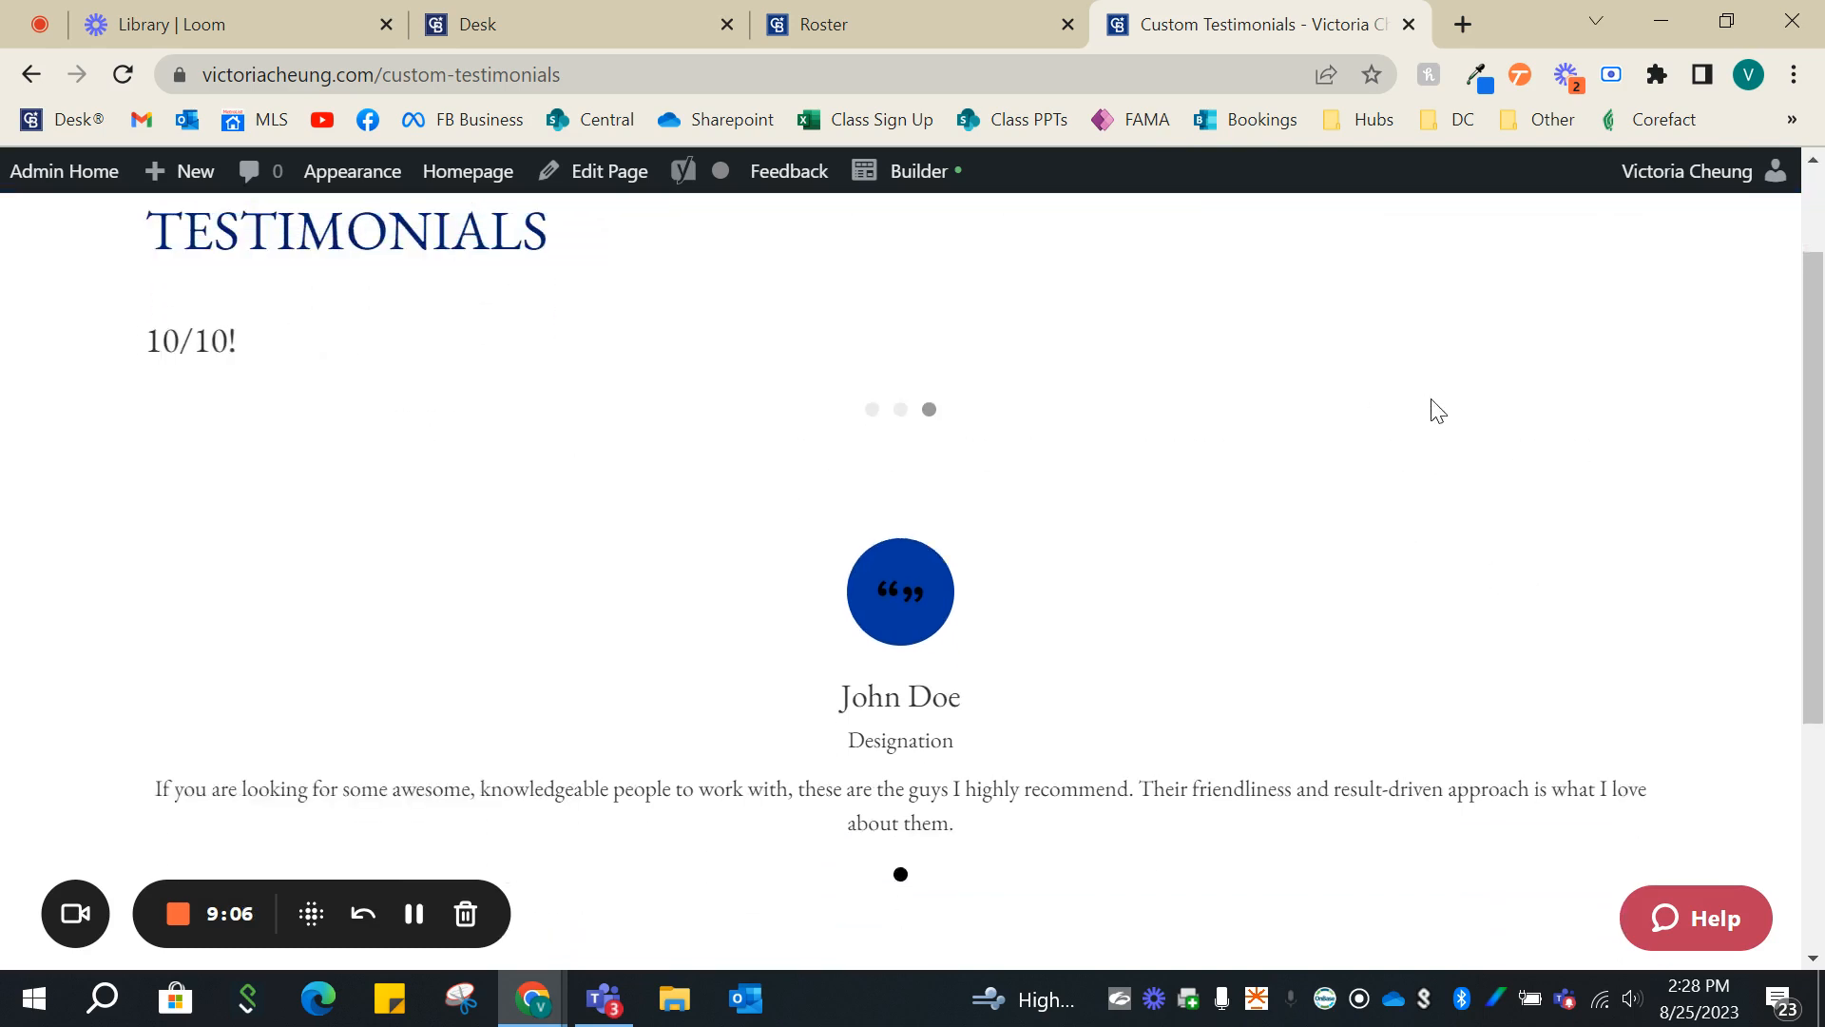
pyautogui.scroll(2, 1360, 307)
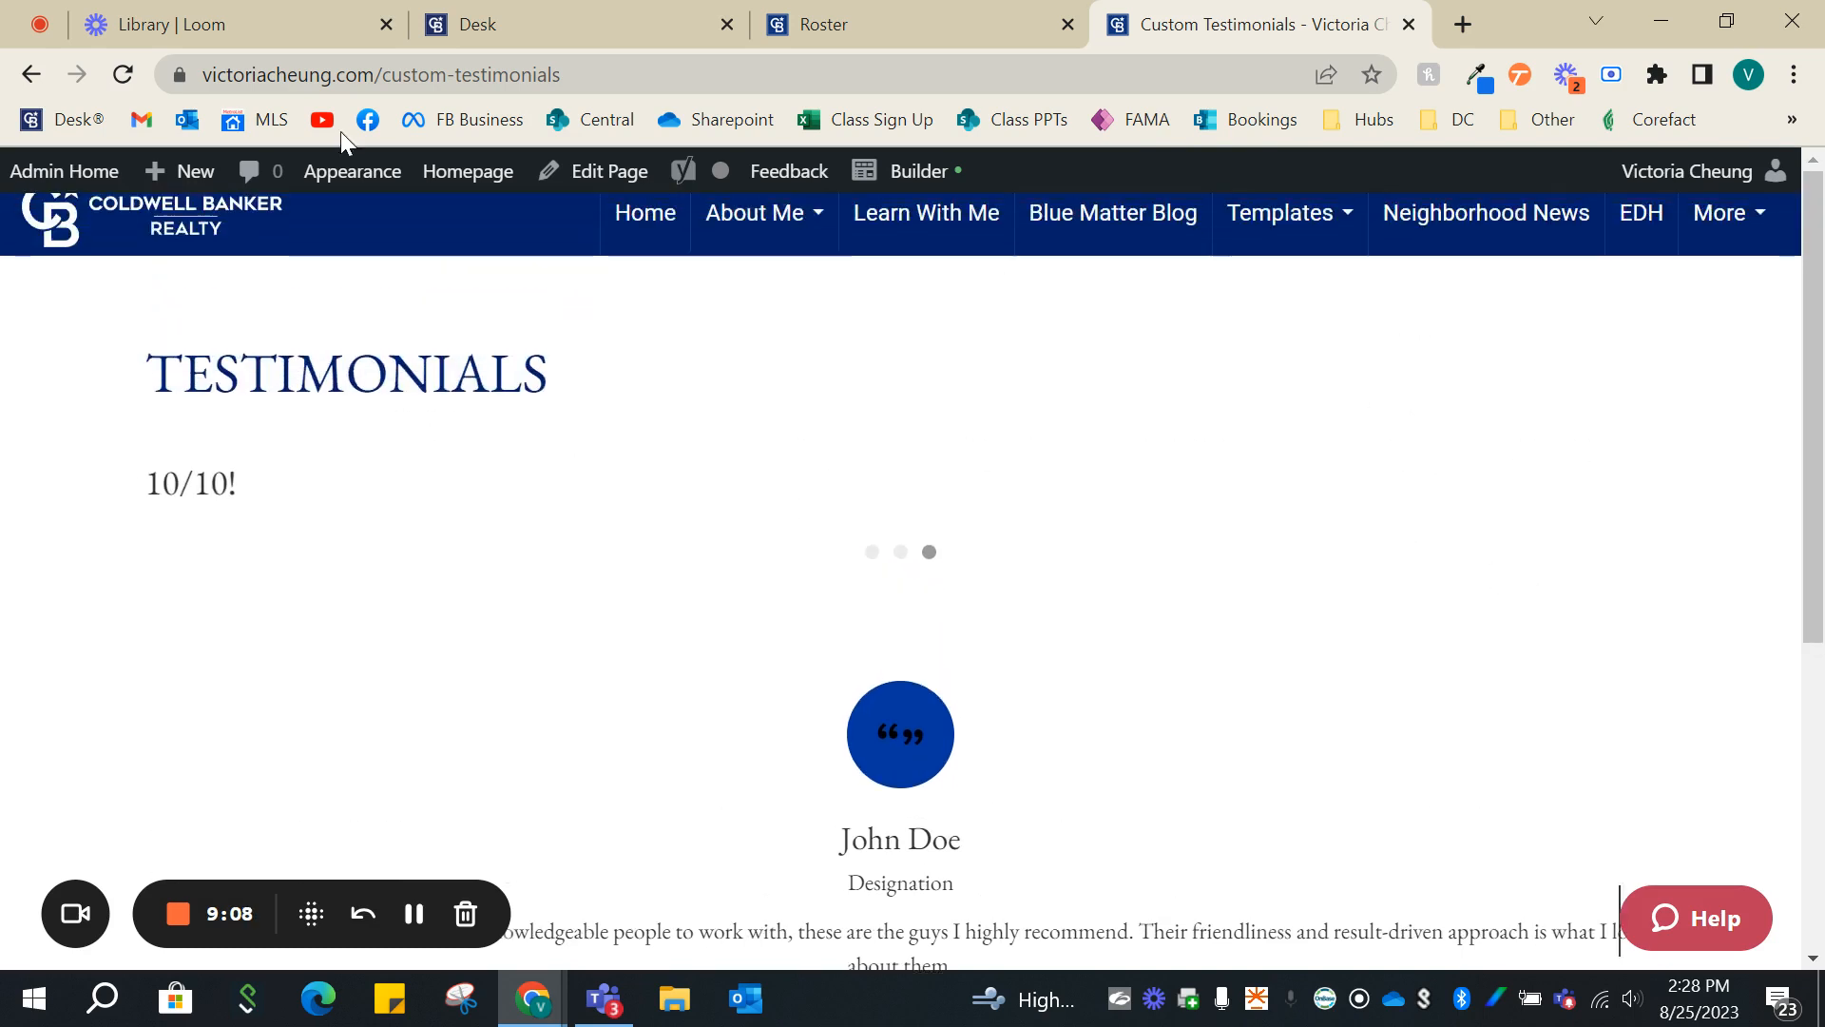
# - Open the list of all site pages in the website's admin area and locate the Testimonials page under About Me
pyautogui.click(81, 171)
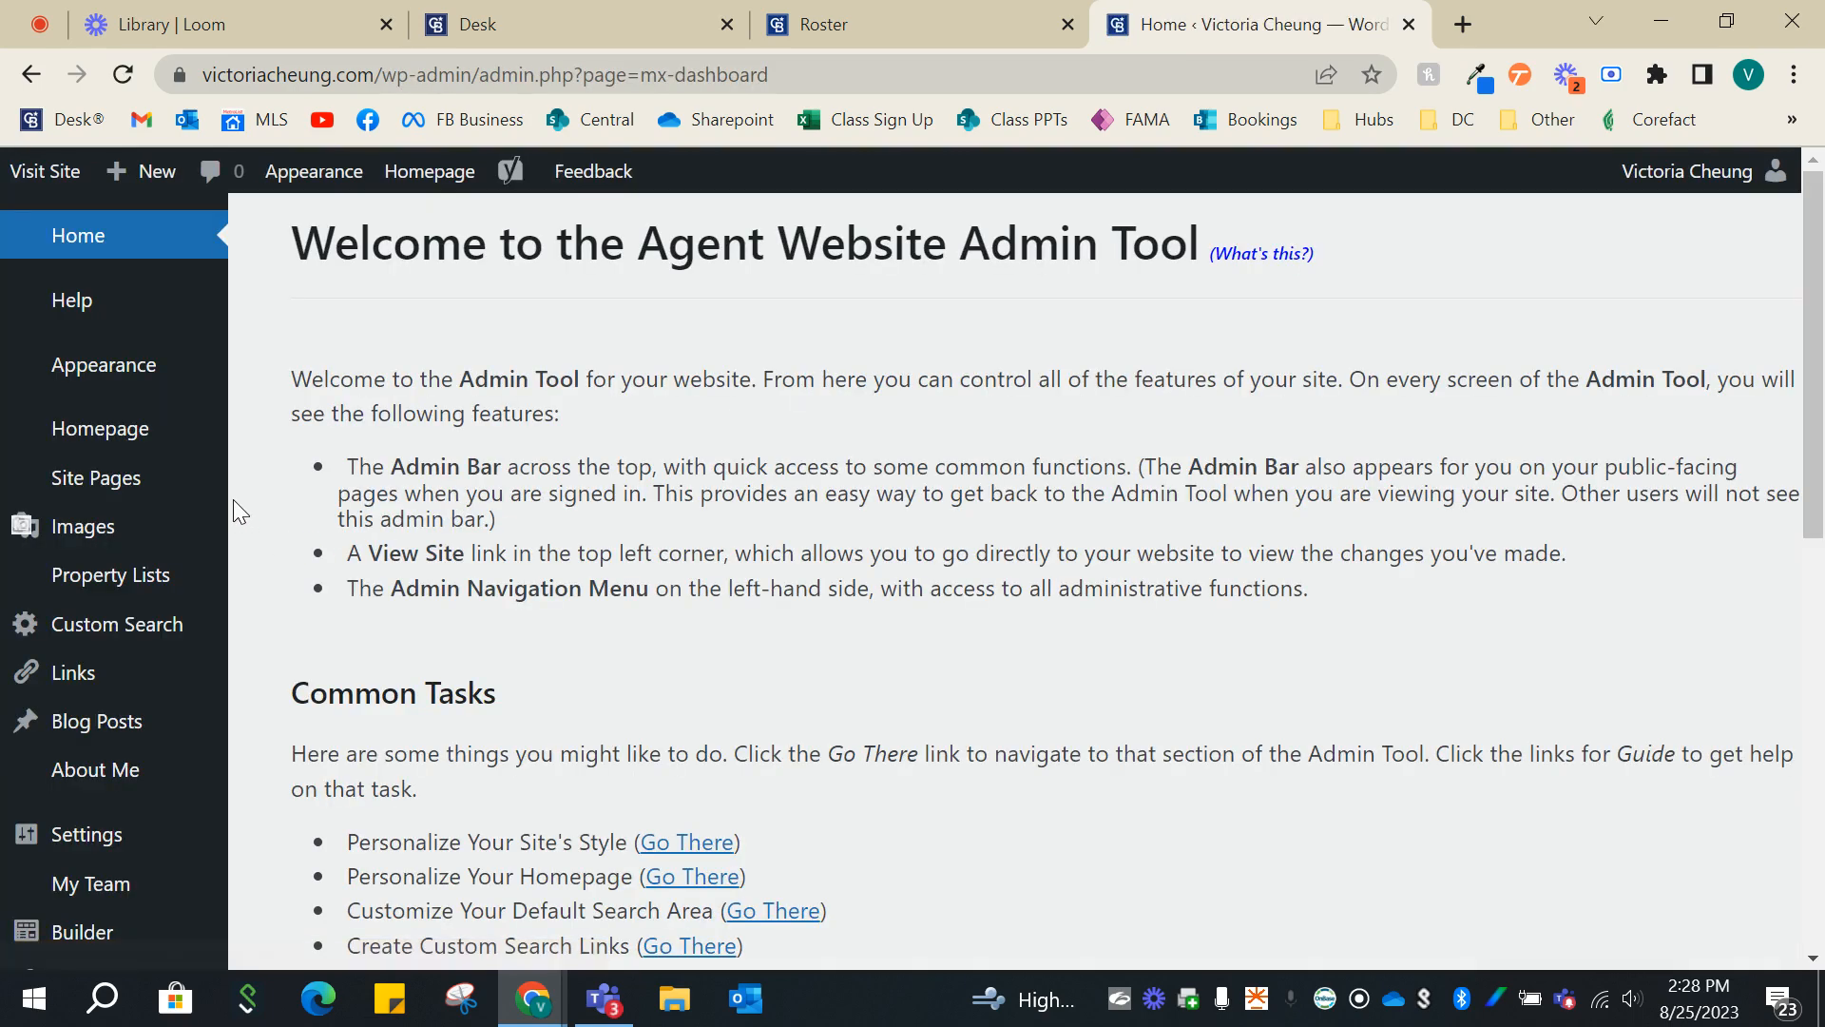
pyautogui.click(161, 502)
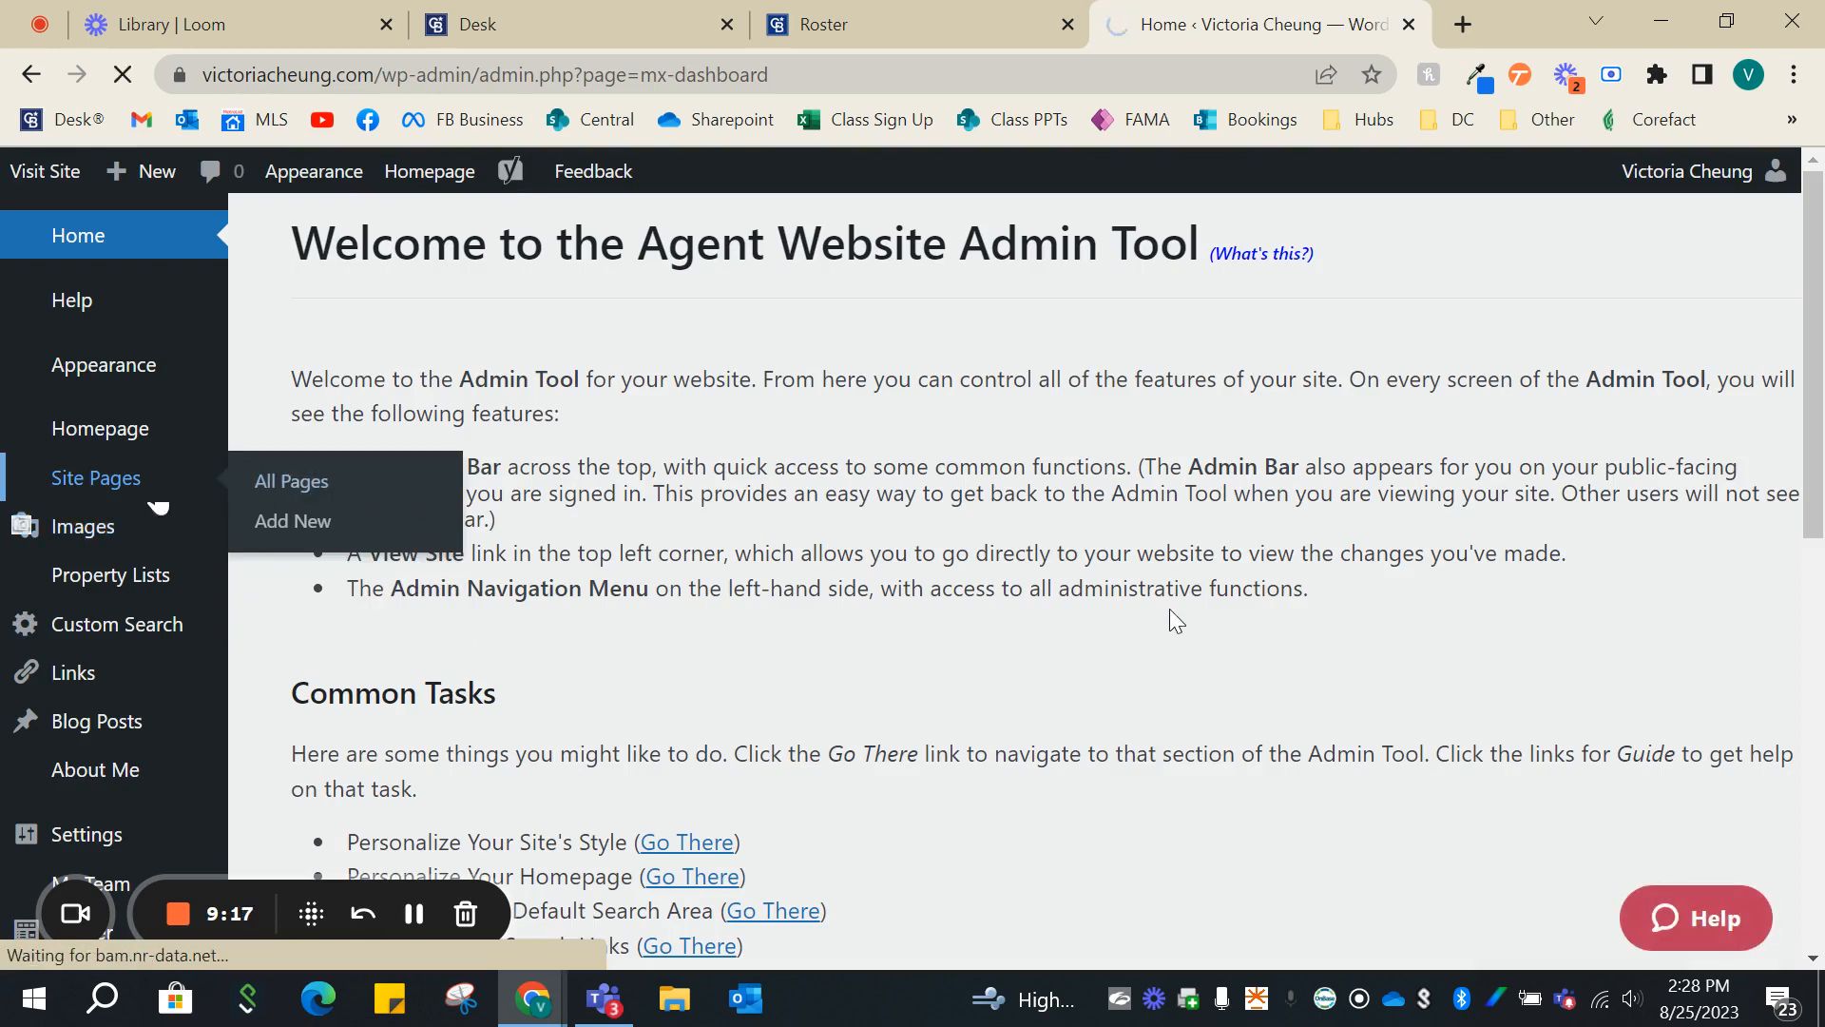
pyautogui.click(290, 481)
pyautogui.scroll(-7, 1120, 554)
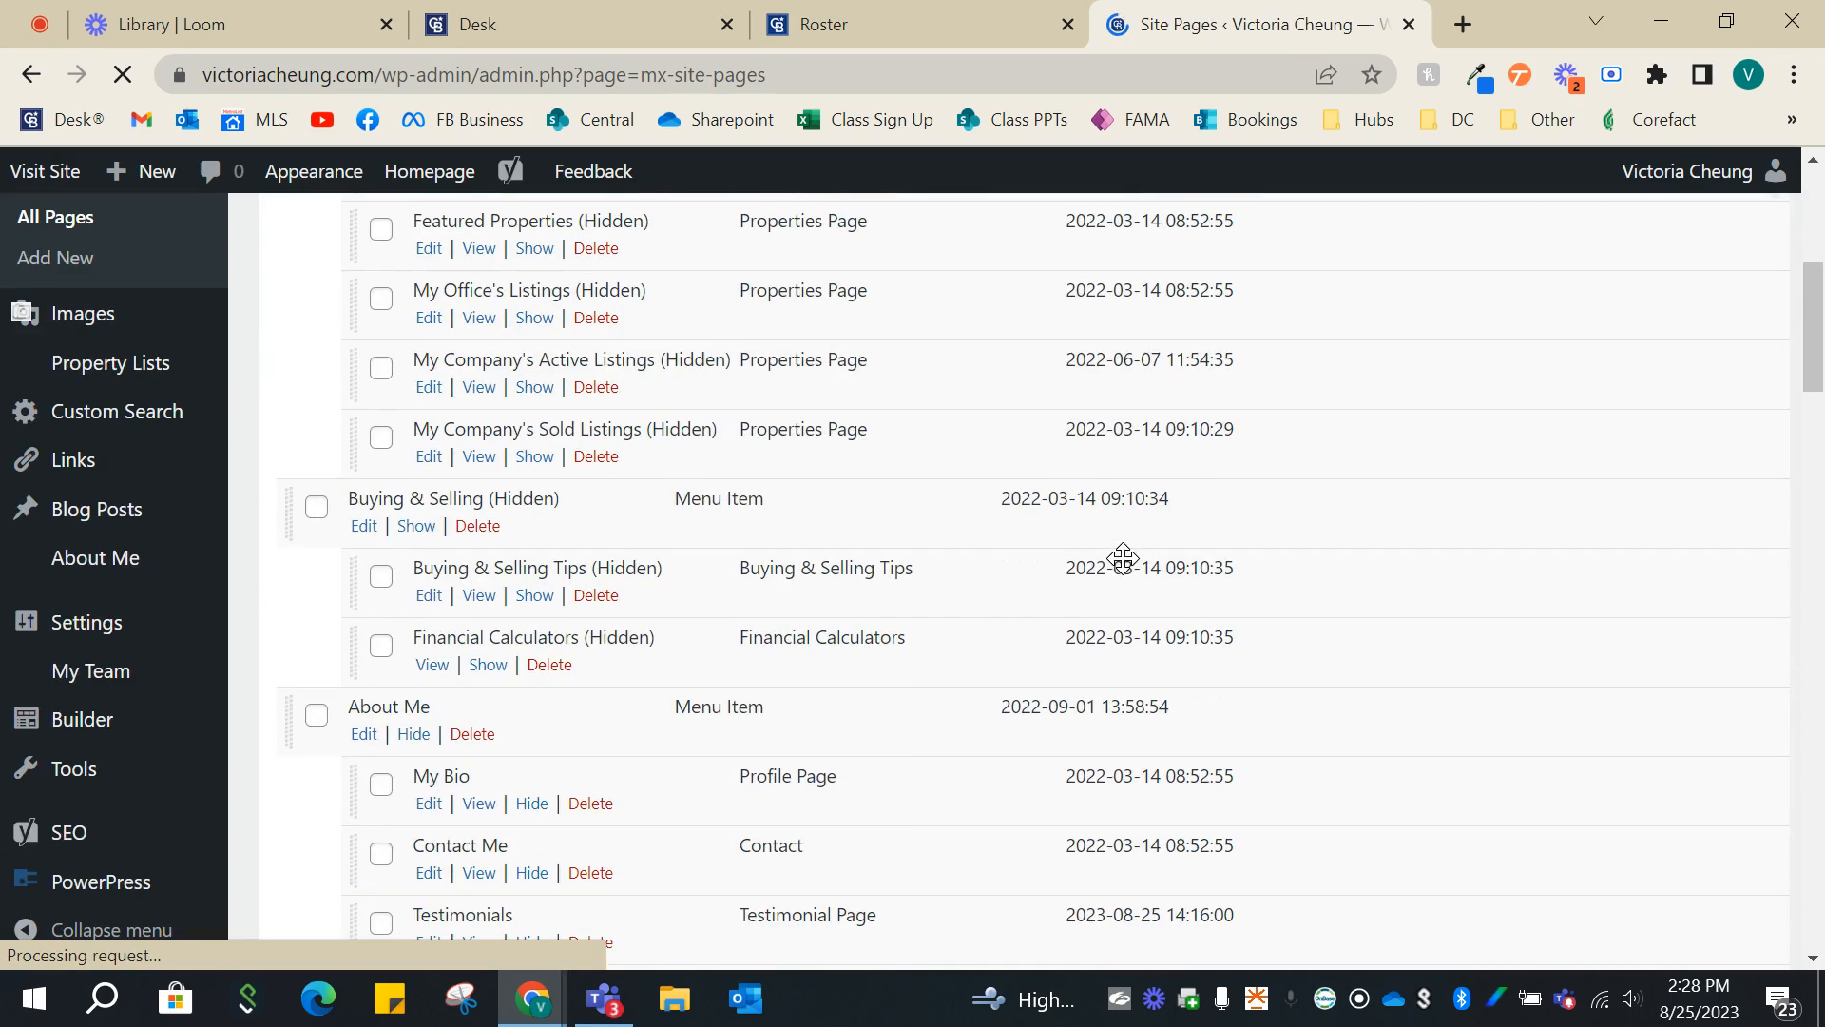
pyautogui.scroll(-3, 1120, 561)
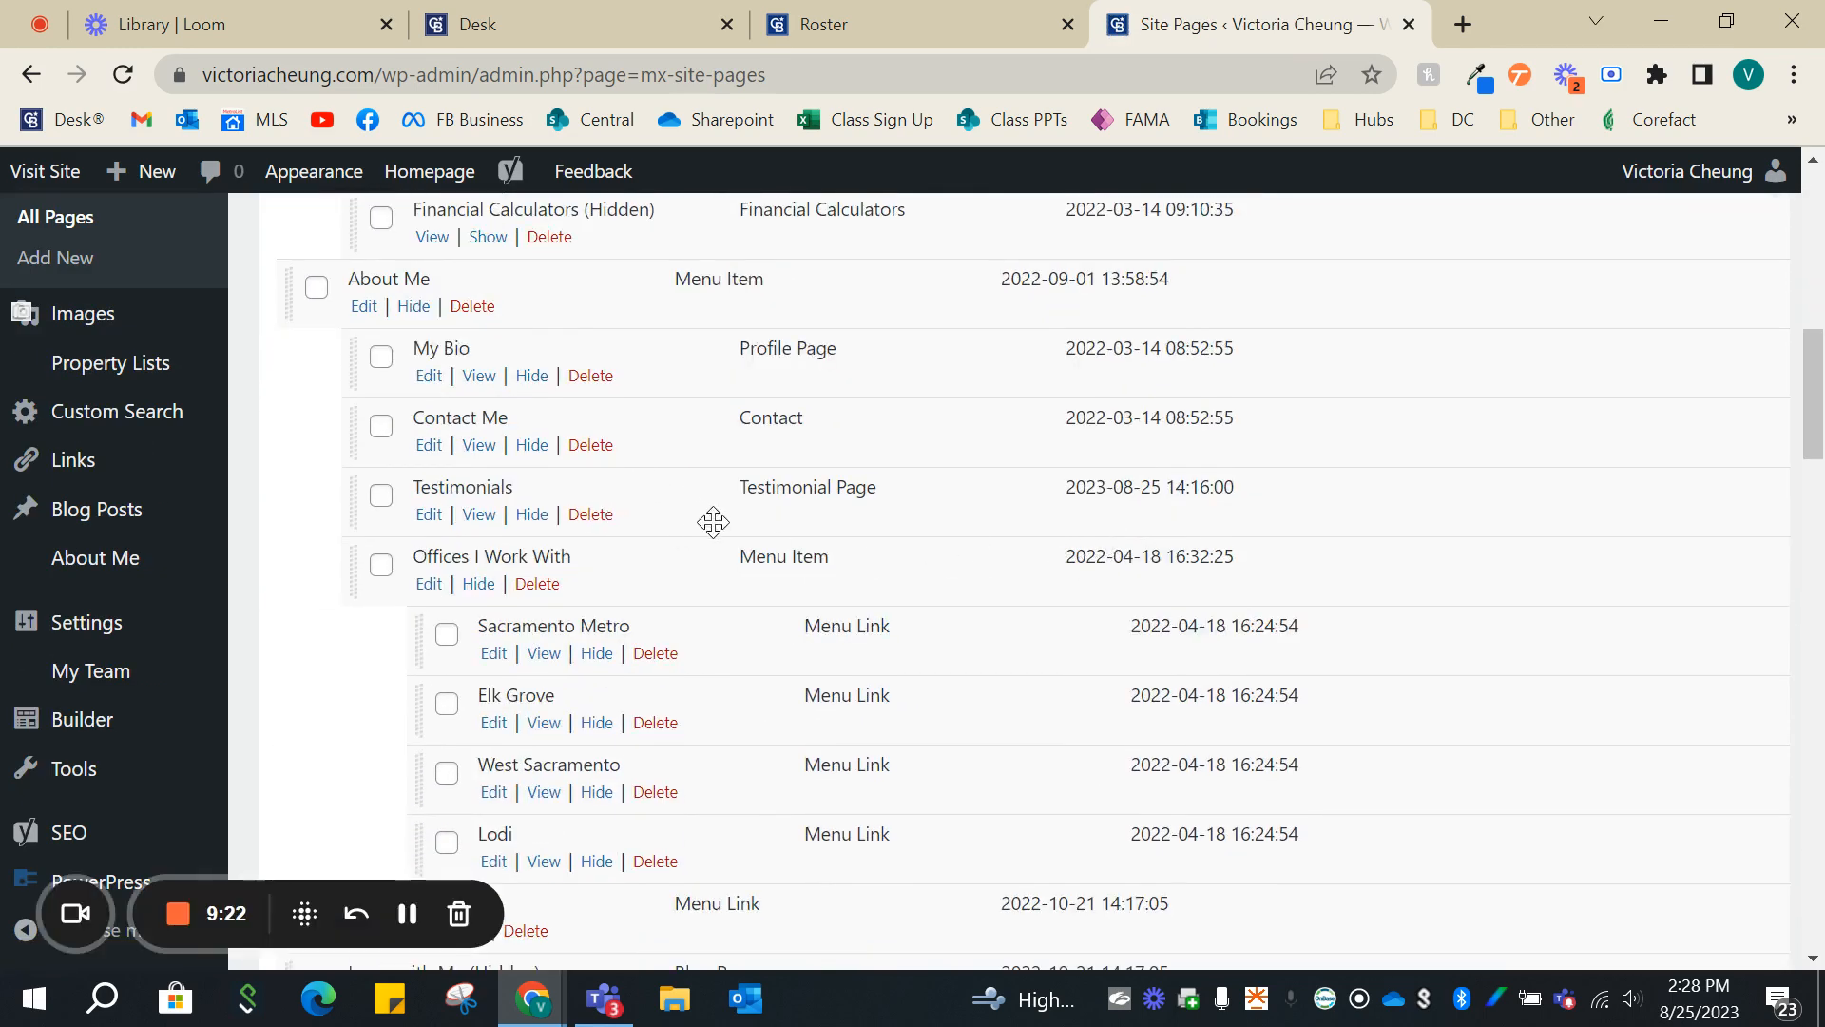